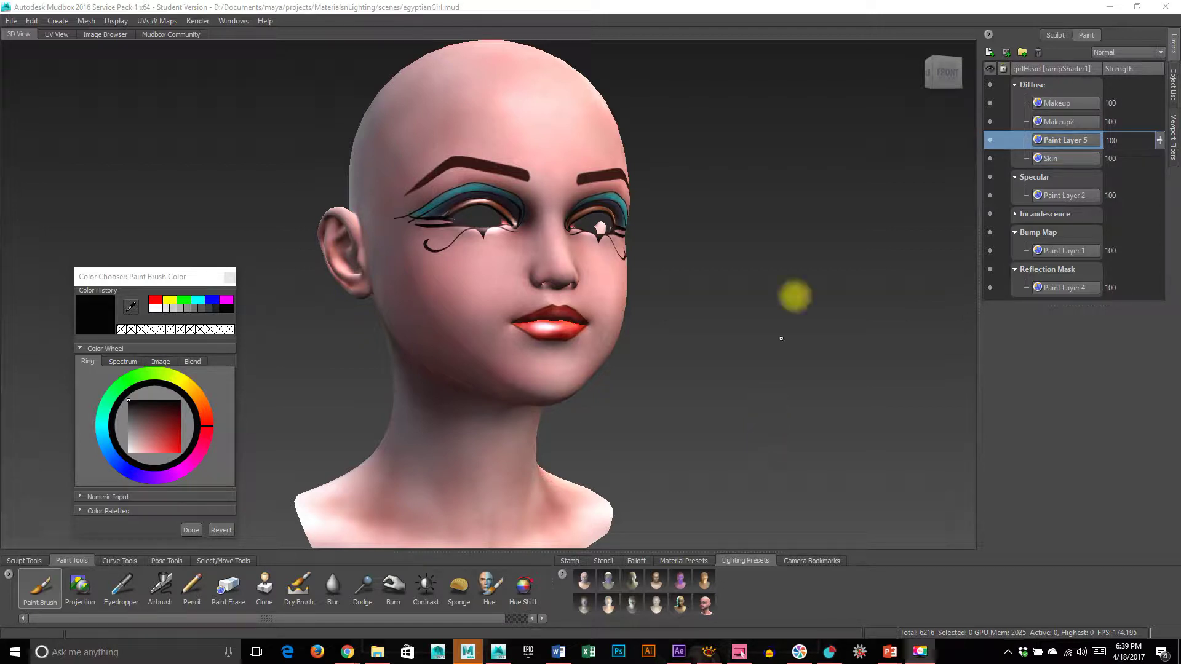
View the head model's UV layout, and return to the 3D view.
left_click_drag(717, 300, 733, 377, "alt")
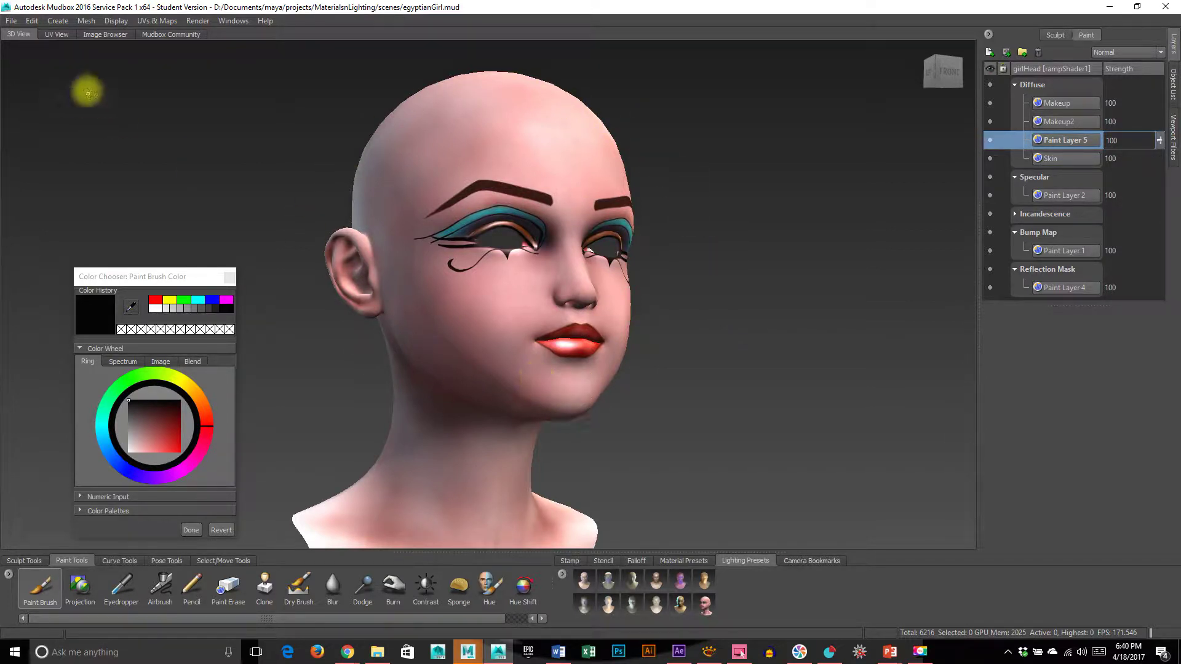
left_click(62, 34)
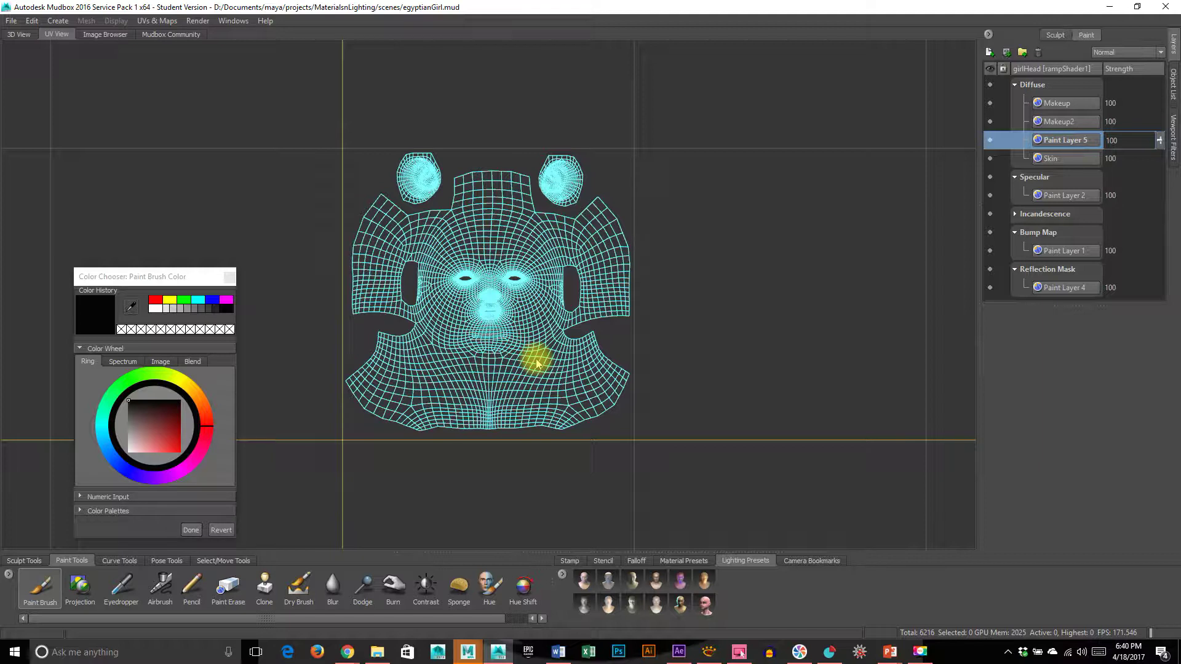
left_click(12, 36)
Examine the fully painted head and its eye and lip makeup from several angles.
mouse_move(773, 362)
left_mouse_down("alt")
mouse_move(578, 353)
mouse_move(566, 377)
mouse_move(775, 359)
left_mouse_up("alt")
right_click_drag(608, 354, 662, 372, "alt")
middle_click_drag(730, 433, 736, 398, "alt")
right_click_drag(804, 430, 716, 433, "alt")
mouse_move(727, 433)
left_mouse_down("alt")
mouse_move(488, 424)
mouse_move(685, 433)
mouse_move(714, 398)
left_mouse_up("alt")
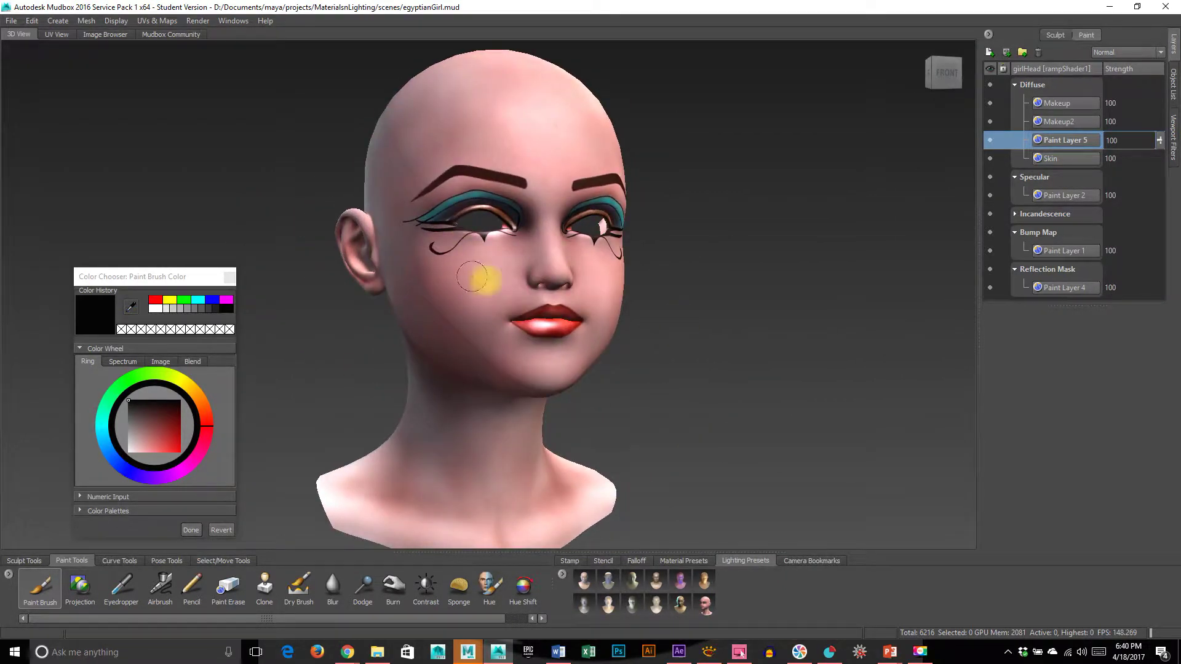
left_click_drag(606, 387, 637, 390, "alt")
right_click_drag(619, 394, 663, 411, "alt")
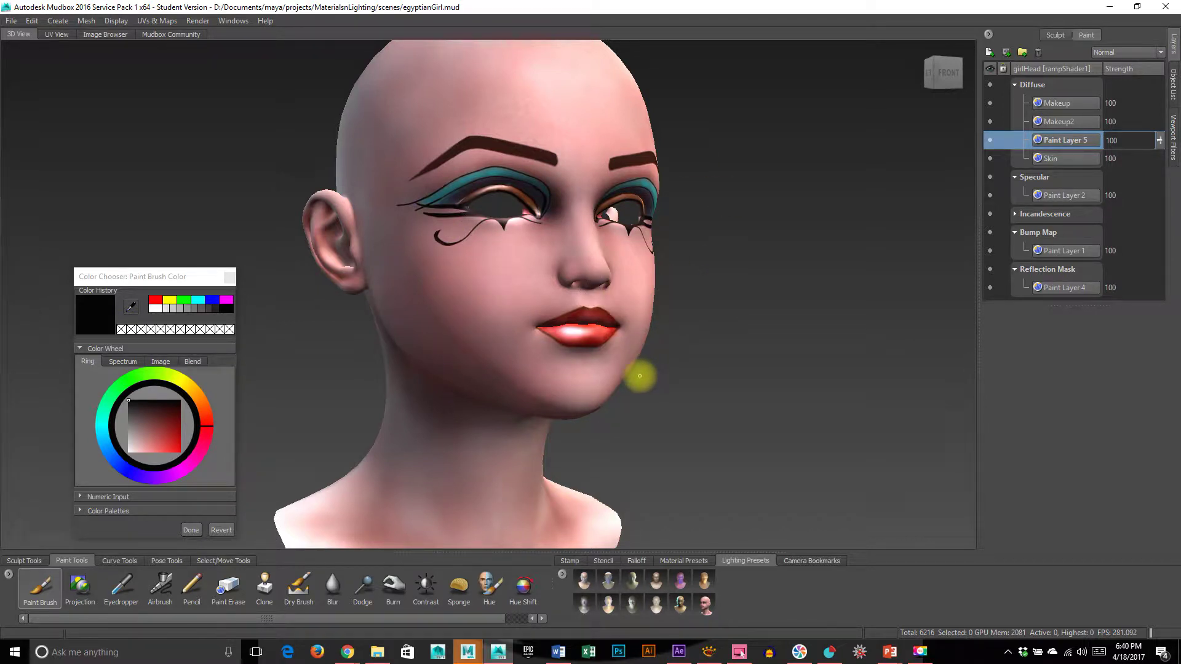
scroll(673, 265, "down", 1)
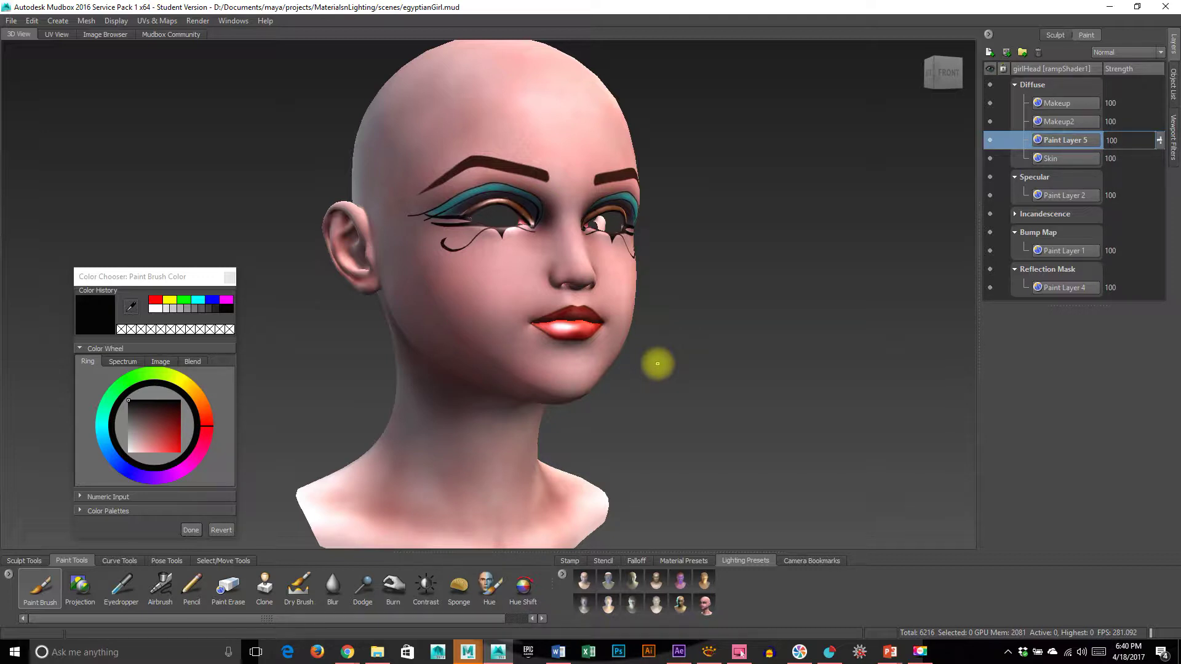
Hide the Diffuse, Specular, Incandescence, Bump Map and Reflection Mask channels of the head's paint layers.
left_click(990, 86)
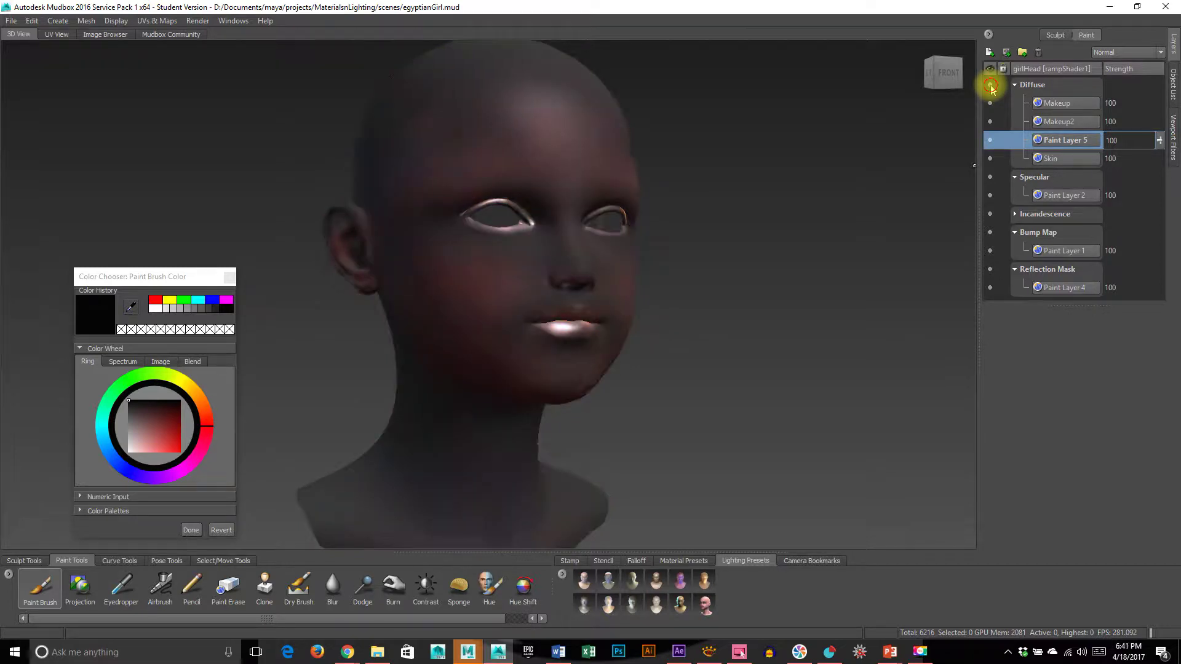
left_click(990, 177)
left_click(990, 214)
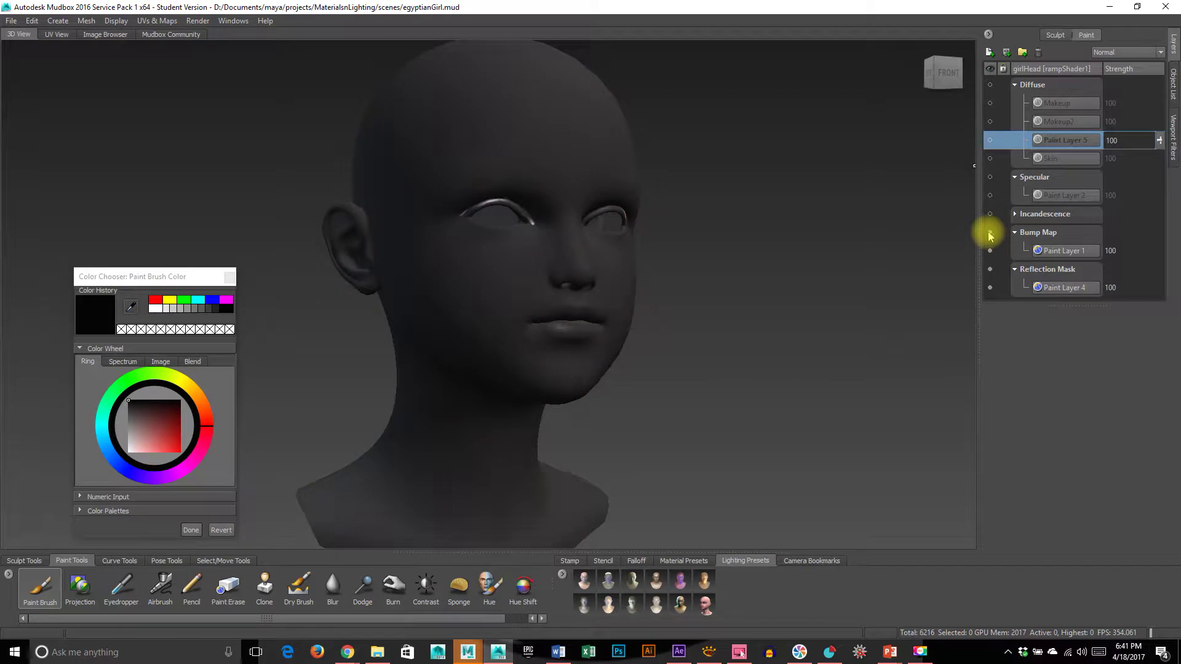
left_click(990, 233)
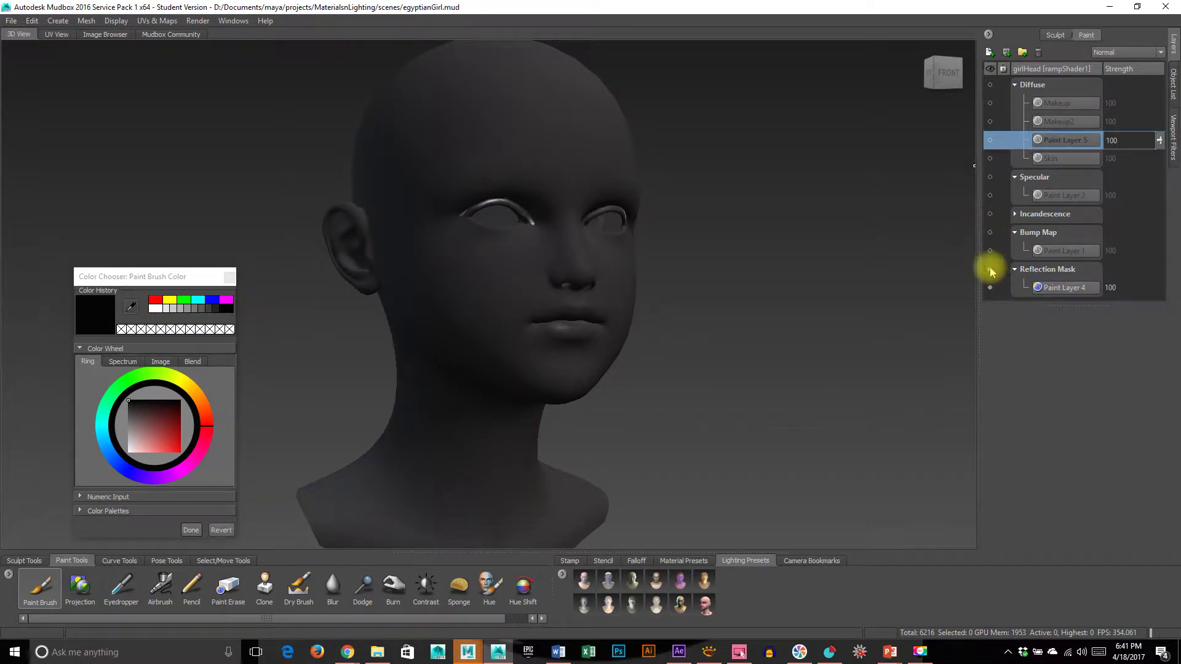
left_click(990, 270)
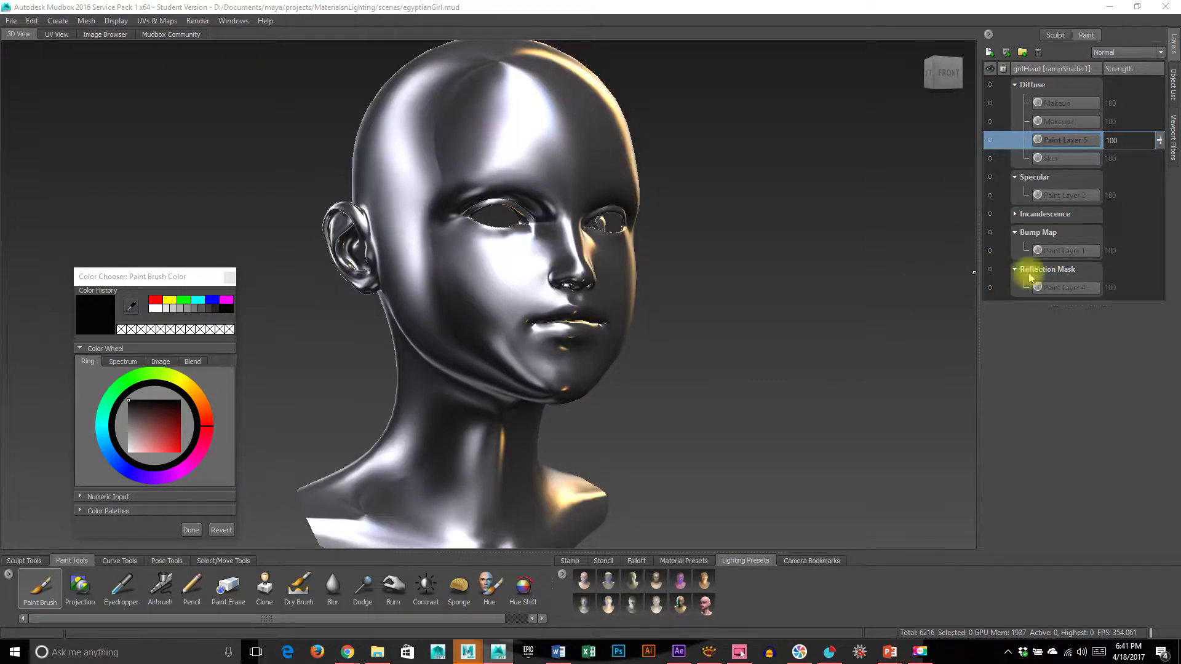
Look through the available stamp presets and material presets.
left_click(565, 562)
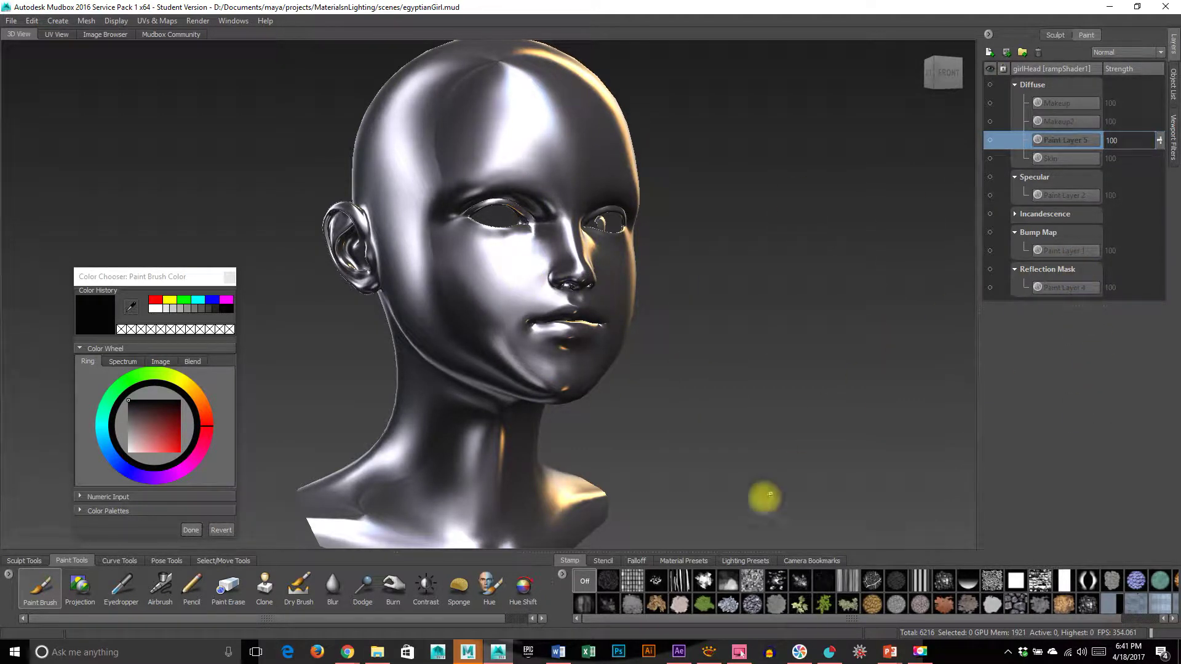
left_click(687, 561)
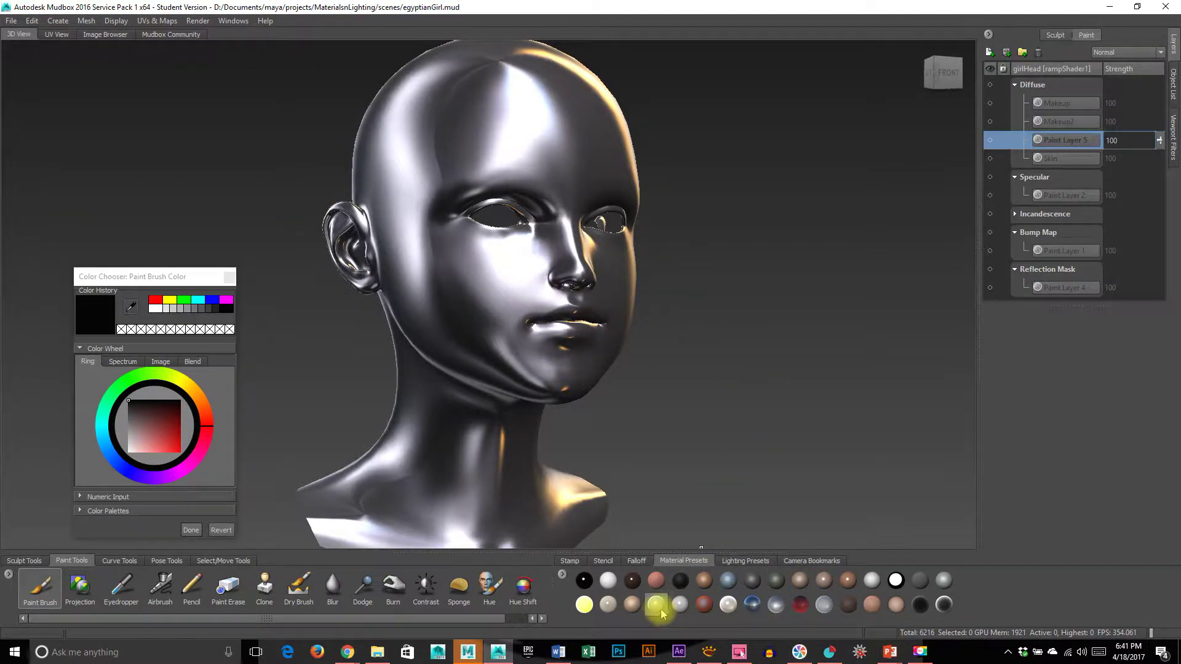
mouse_move(760, 620)
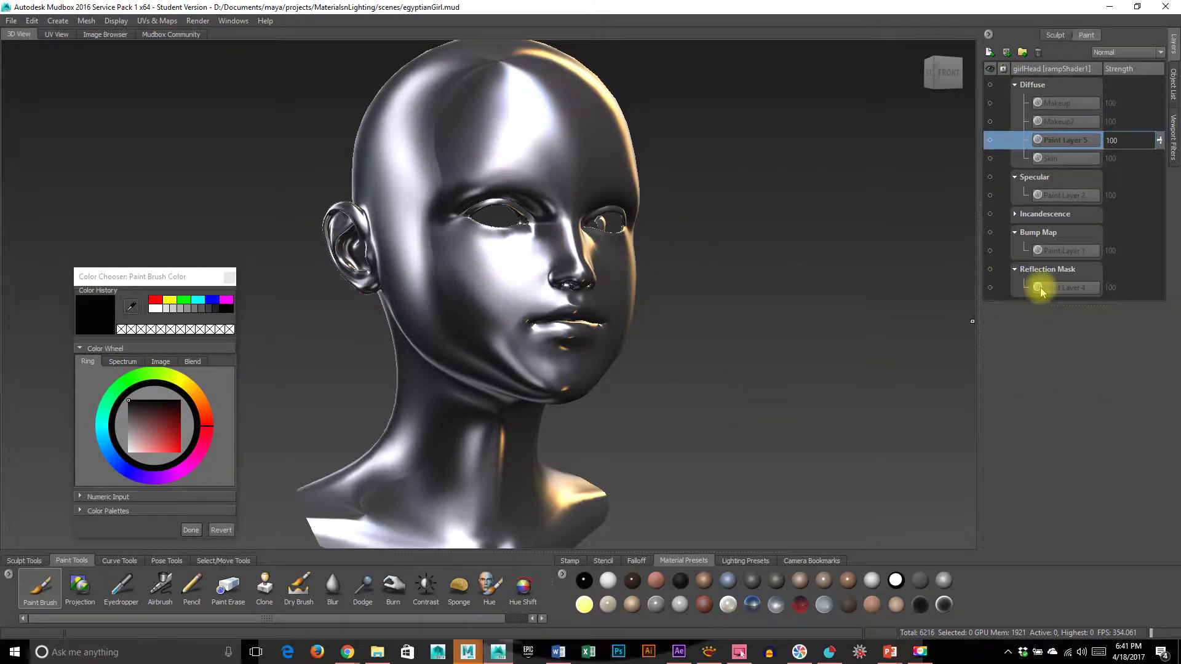
Show the Reflection Mask channel again and inspect its effect on the bare head from several angles.
left_click(989, 270)
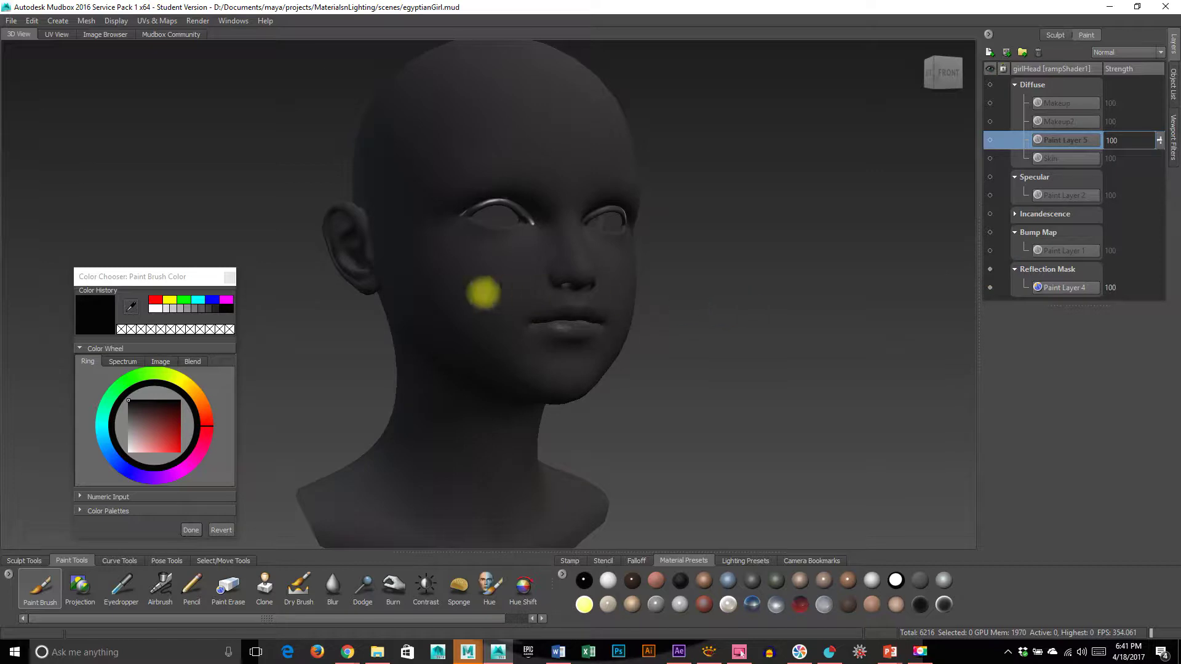
right_click_drag(475, 296, 806, 316, "alt")
left_click_drag(806, 316, 757, 311, "alt")
left_click_drag(569, 400, 559, 378, "alt")
middle_click_drag(695, 105, 717, 219, "alt")
left_click_drag(735, 224, 805, 232, "alt")
right_click_drag(813, 344, 481, 415, "alt")
middle_click_drag(522, 456, 517, 398, "alt")
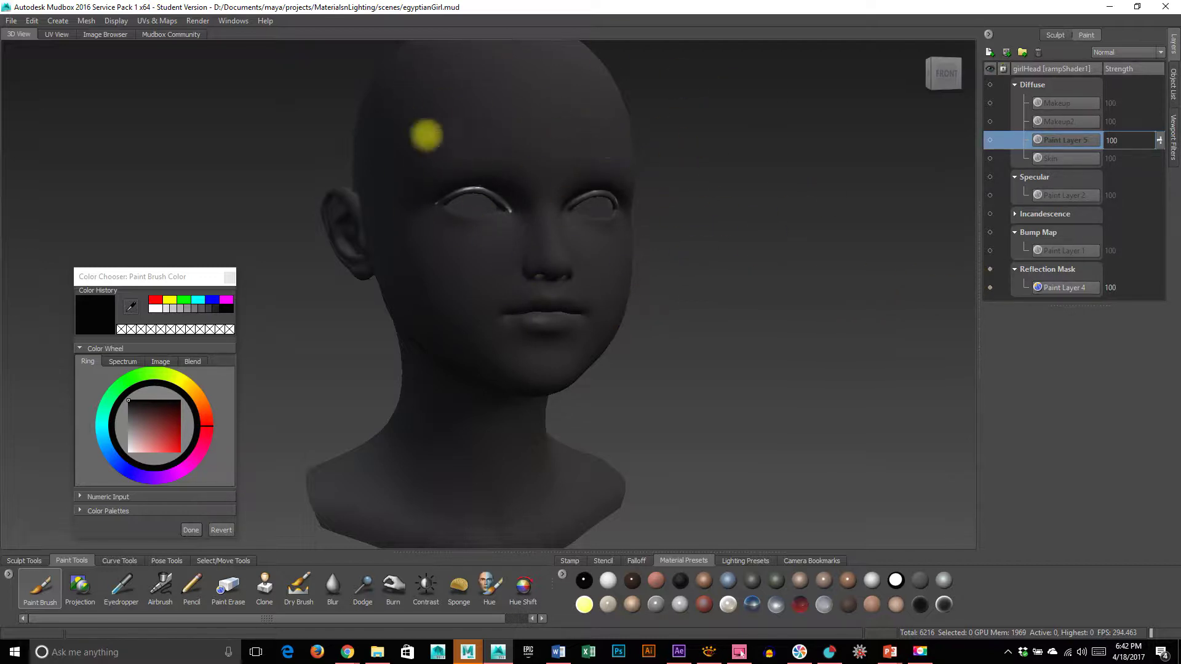
Show the Bump Map channel and the Skin diffuse layer again, and inspect the painted skin up close.
left_click(990, 270)
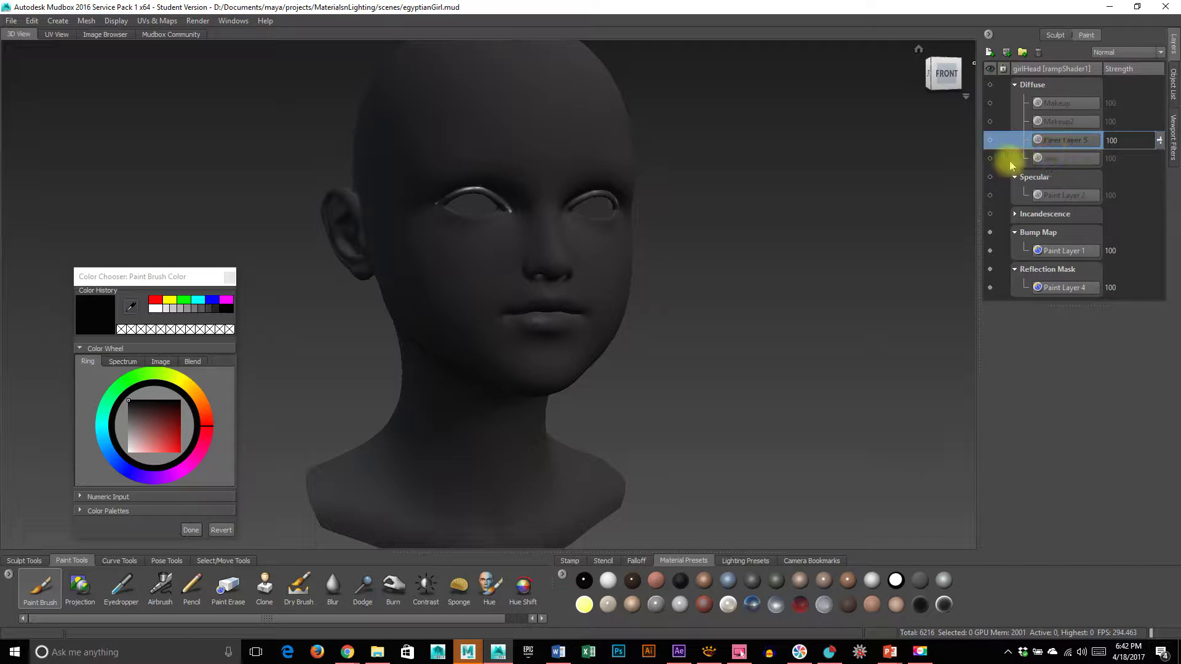
left_click(989, 159)
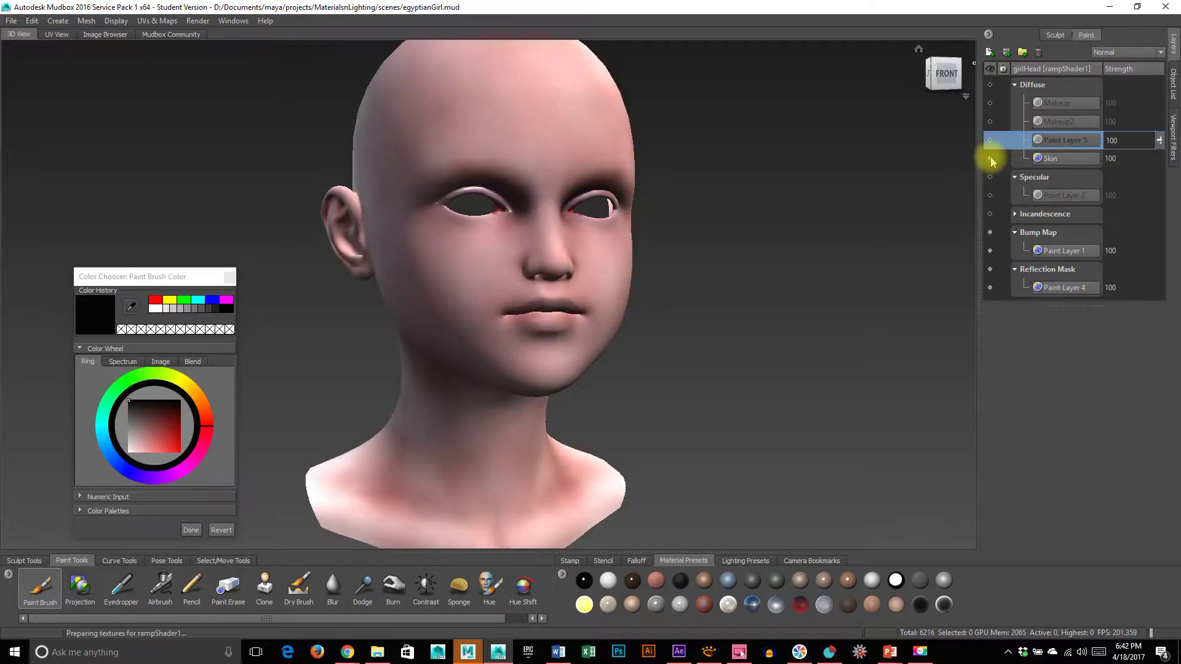
scroll(627, 369, "up", 2)
scroll(628, 369, "up", 3)
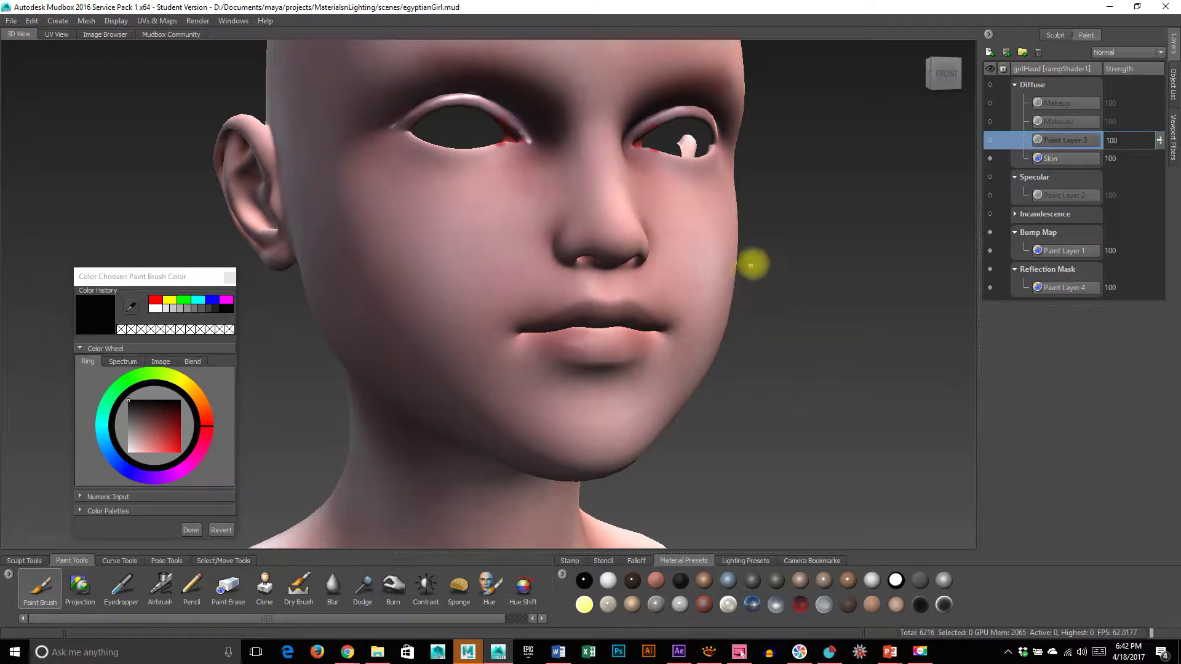
scroll(461, 209, "up", 3)
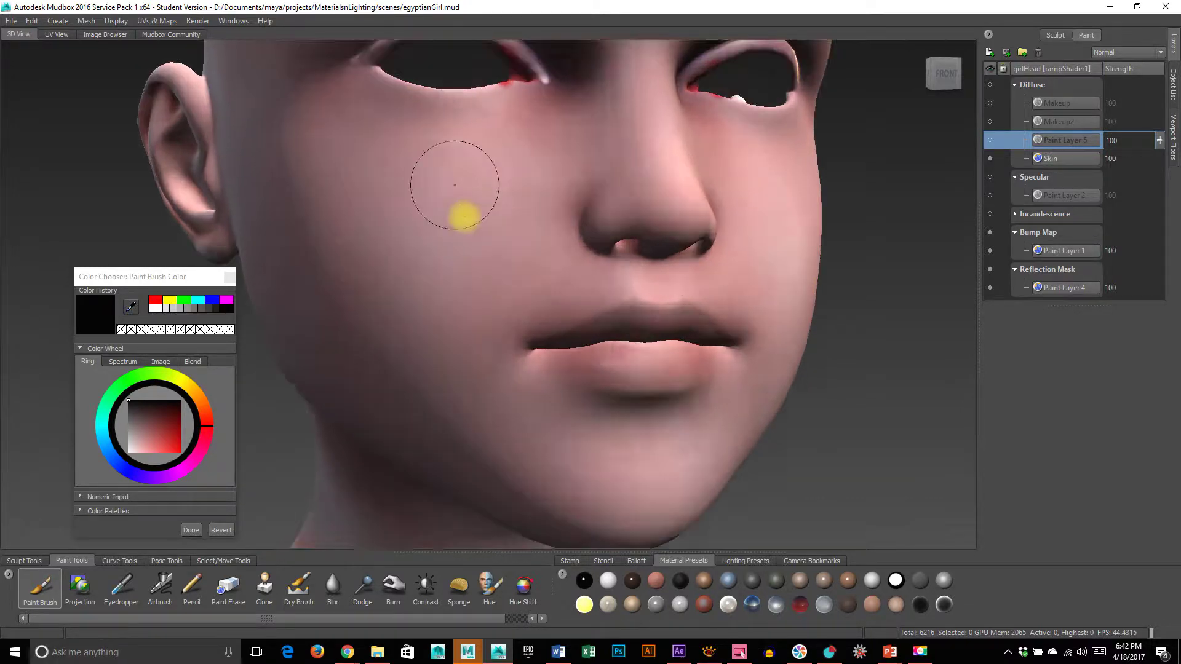
scroll(464, 215, "up", 3)
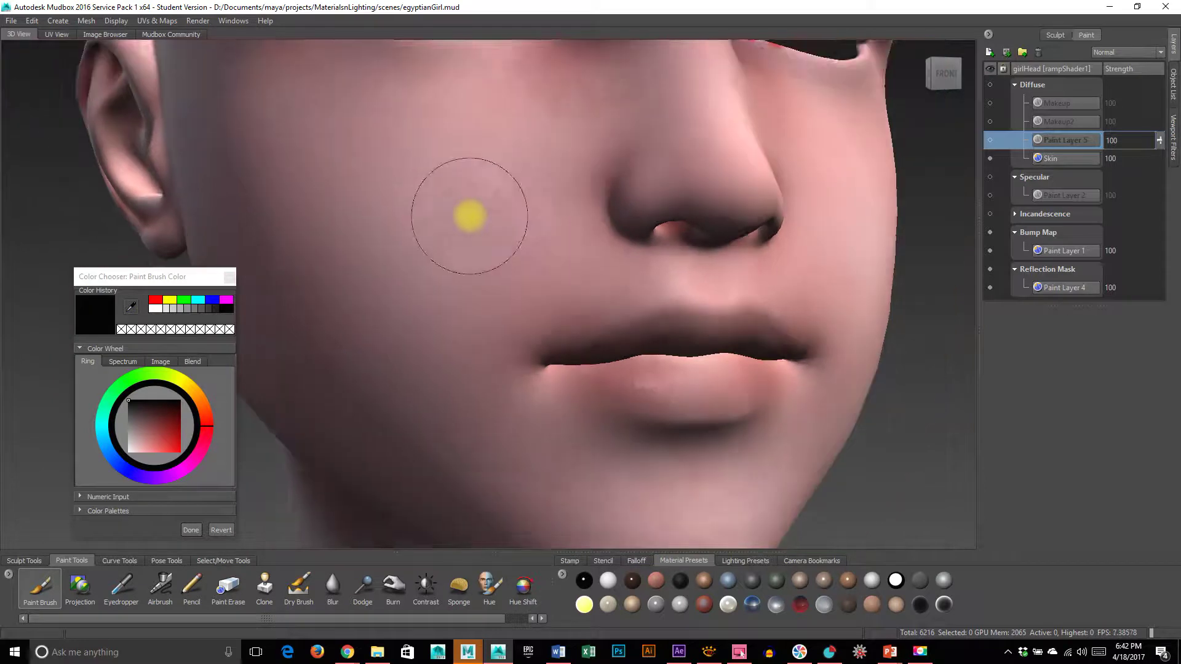
scroll(469, 215, "down", 3)
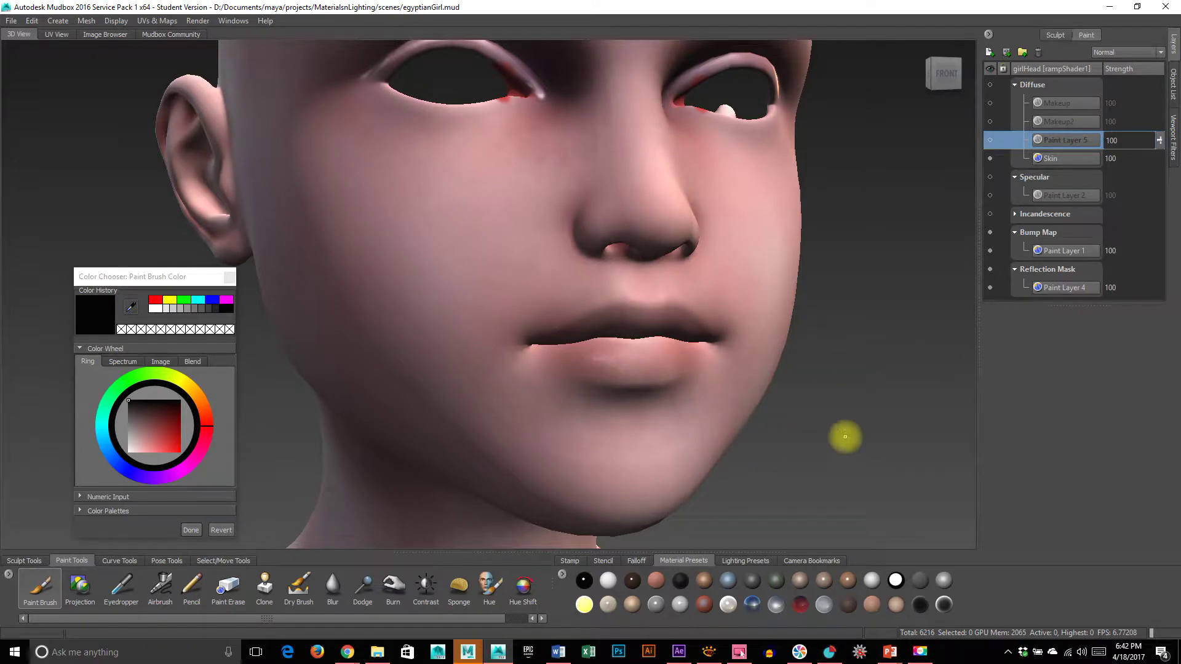
scroll(854, 417, "down", 2)
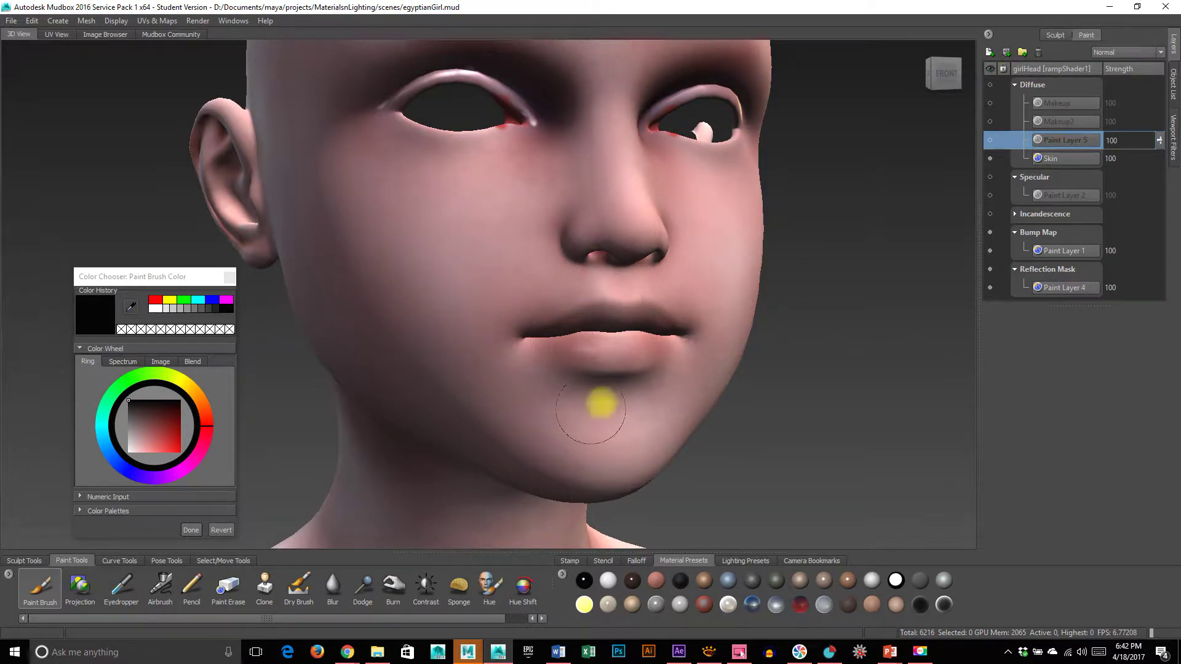
left_click_drag(601, 401, 809, 344, "alt")
scroll(809, 344, "down", 1)
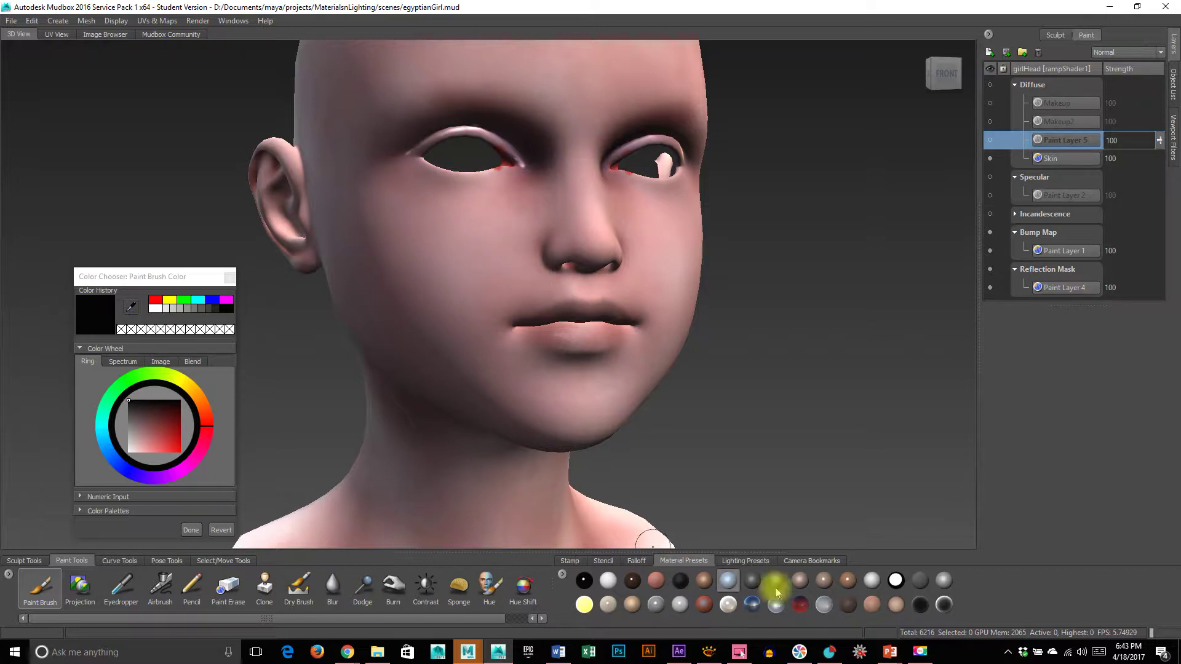
Display the stamp presets and examine the skin paint on the cheeks, ears, neck and underside of the chin.
left_click(572, 561)
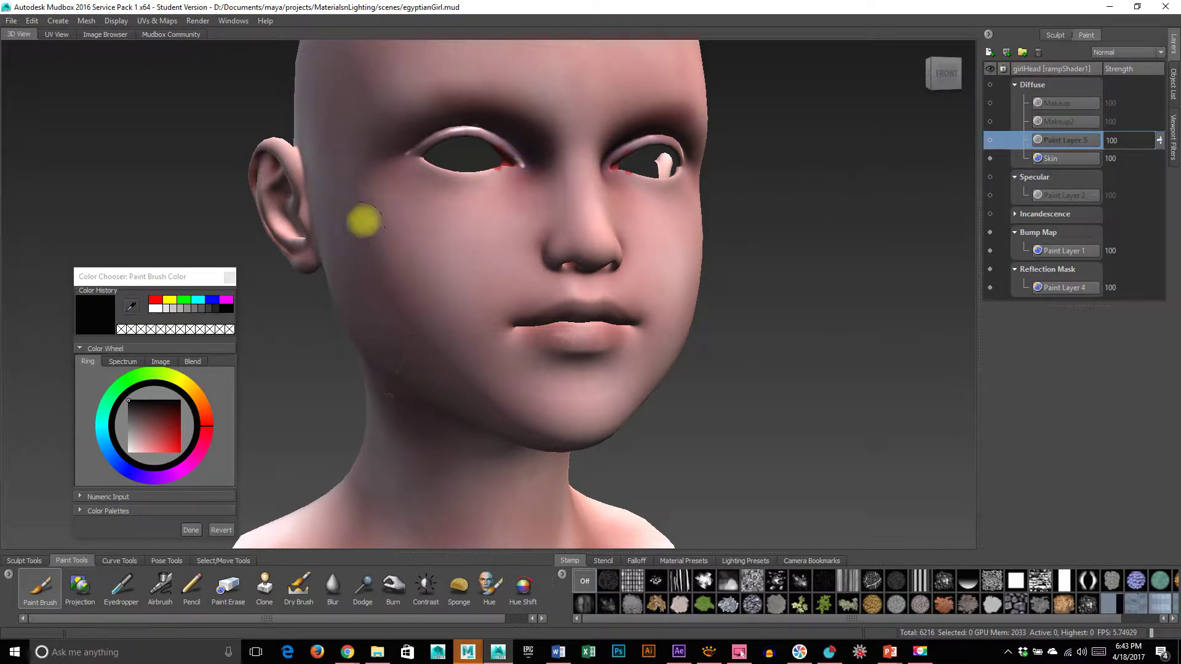
mouse_move(612, 361)
left_mouse_down("alt")
mouse_move(525, 400)
mouse_move(638, 393)
mouse_move(642, 381)
mouse_move(786, 414)
mouse_move(498, 184)
left_mouse_up("alt")
mouse_move(477, 234)
left_mouse_down("alt")
mouse_move(677, 245)
mouse_move(622, 168)
mouse_move(591, 260)
mouse_move(725, 197)
mouse_move(743, 166)
left_mouse_up("alt")
right_click_drag(640, 184, 593, 234, "alt")
mouse_move(593, 235)
left_mouse_down("alt")
mouse_move(738, 240)
mouse_move(735, 212)
left_mouse_up("alt")
left_click_drag(546, 369, 575, 409, "alt")
left_click_drag(403, 417, 539, 553, "alt")
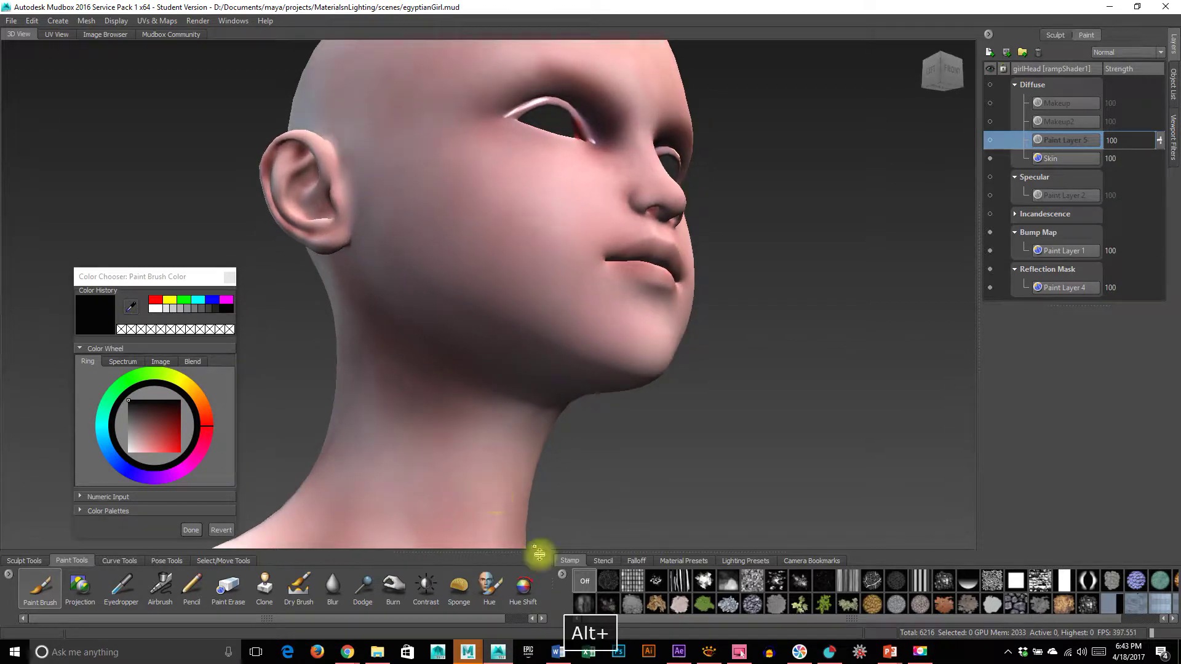
mouse_move(470, 410)
left_mouse_down("alt")
mouse_move(519, 395)
mouse_move(490, 416)
left_mouse_up("alt")
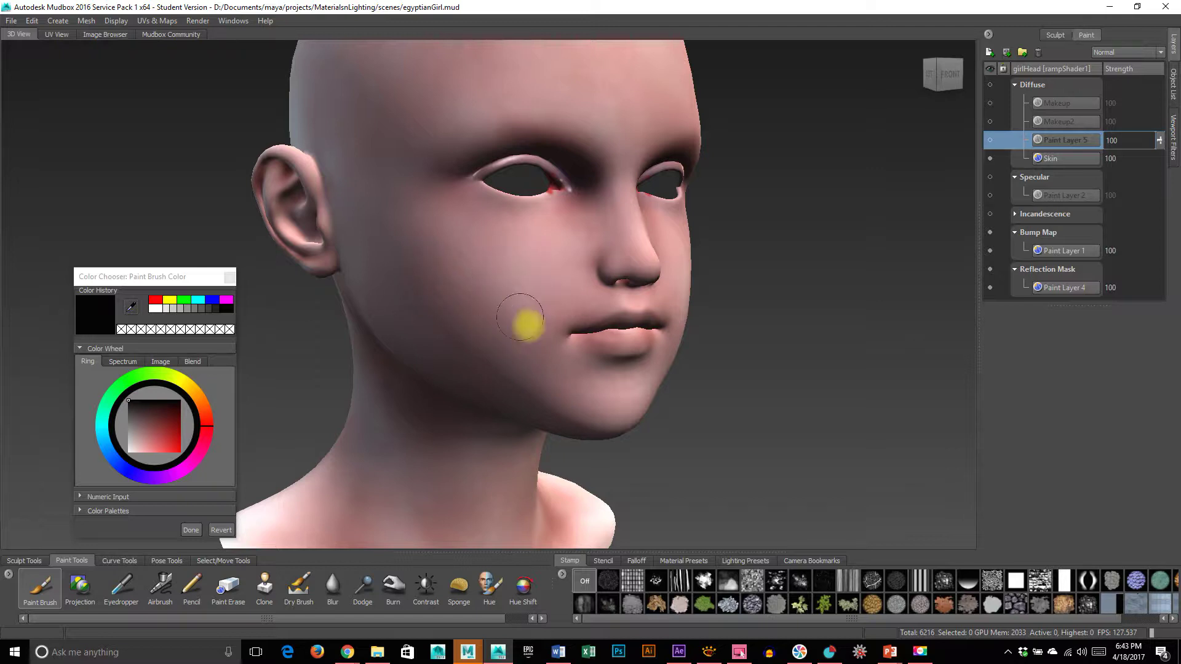
left_click_drag(453, 414, 456, 351, "alt")
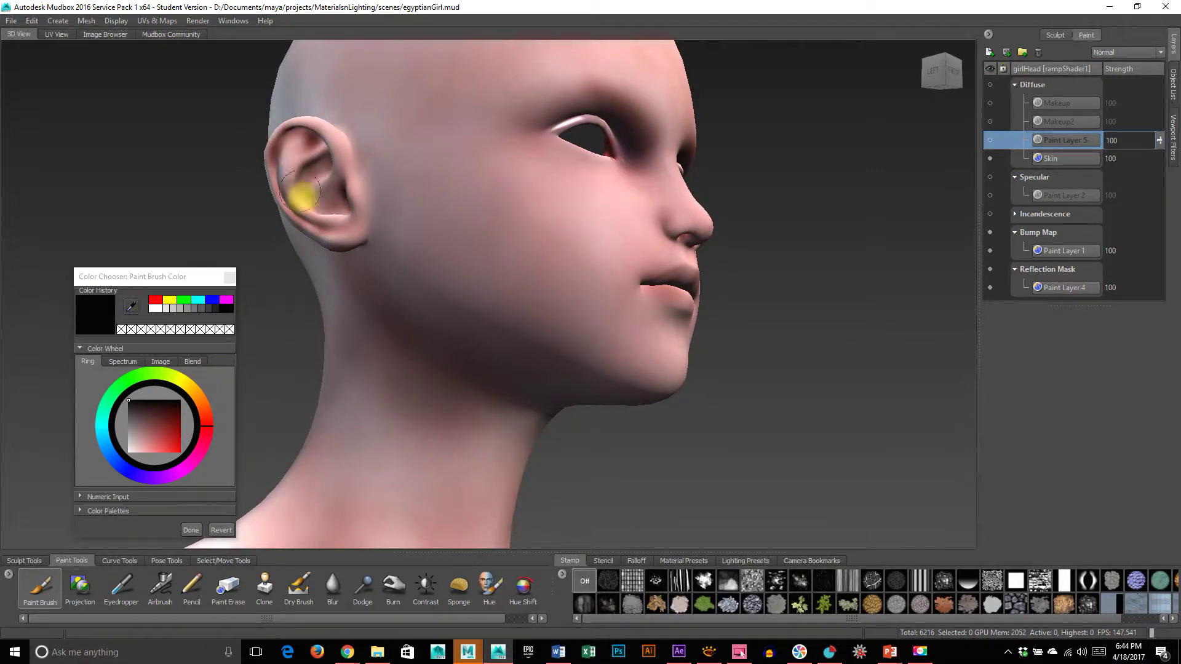
left_click_drag(642, 356, 662, 384, "alt")
mouse_move(572, 389)
left_mouse_down("alt")
mouse_move(356, 382)
mouse_move(551, 400)
mouse_move(500, 396)
mouse_move(574, 132)
left_mouse_up("alt")
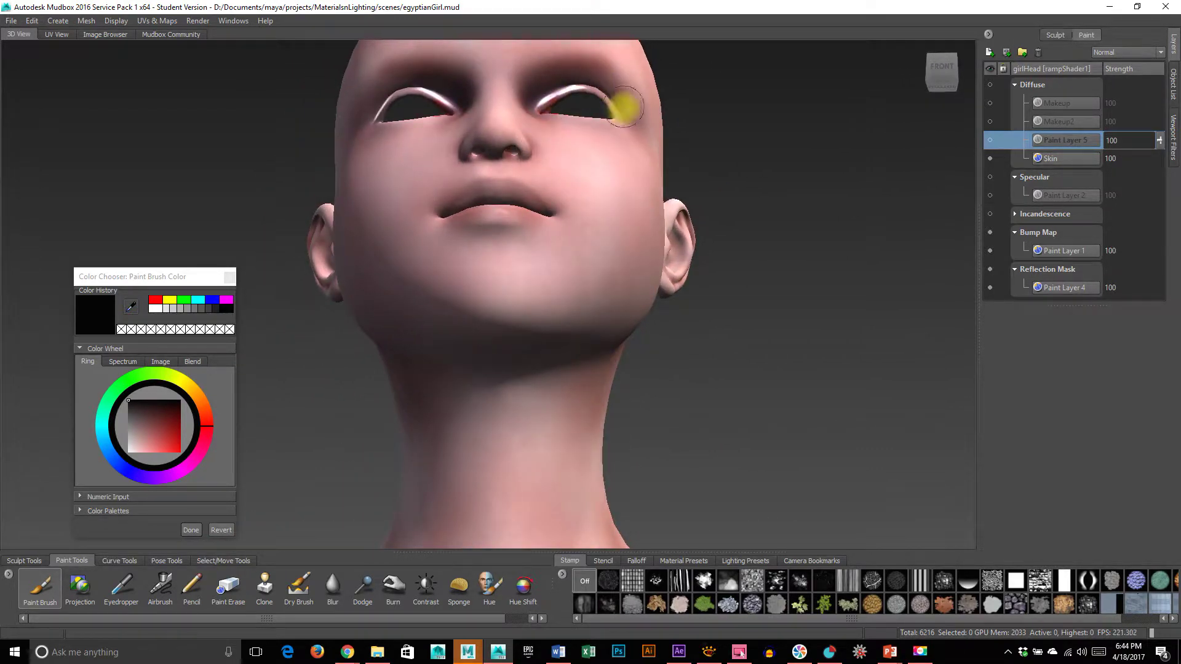
left_click_drag(673, 140, 605, 325, "alt")
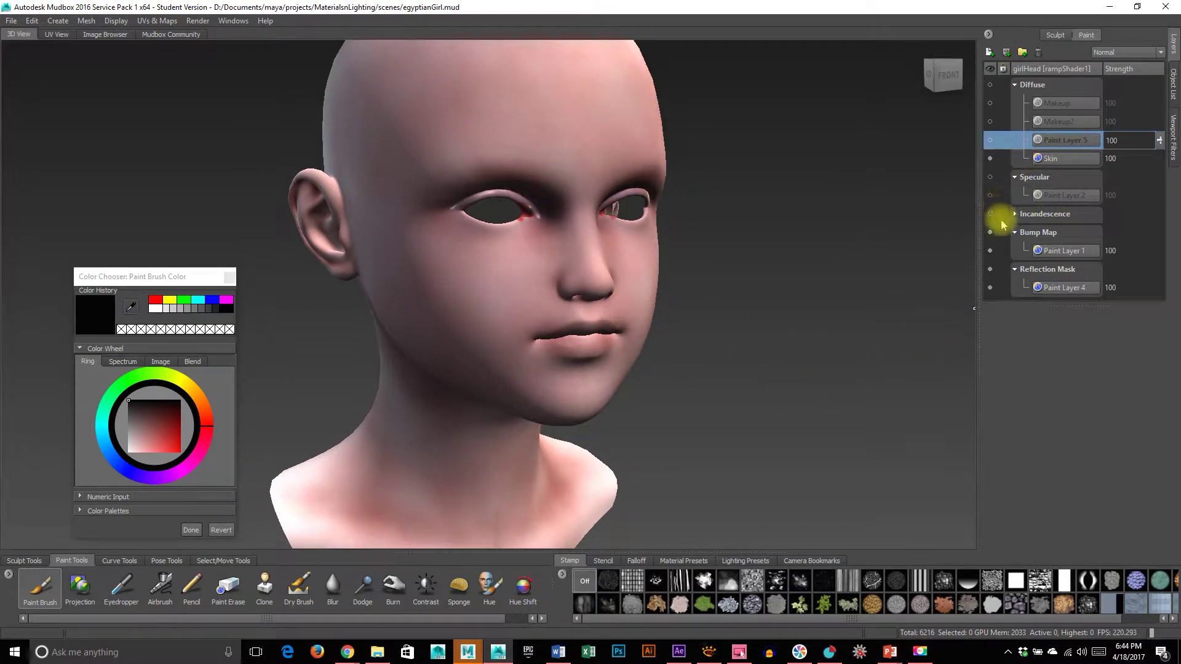
Show the Makeup, Makeup2 and Paint Layer 5 diffuse layers over the skin.
left_click(990, 105)
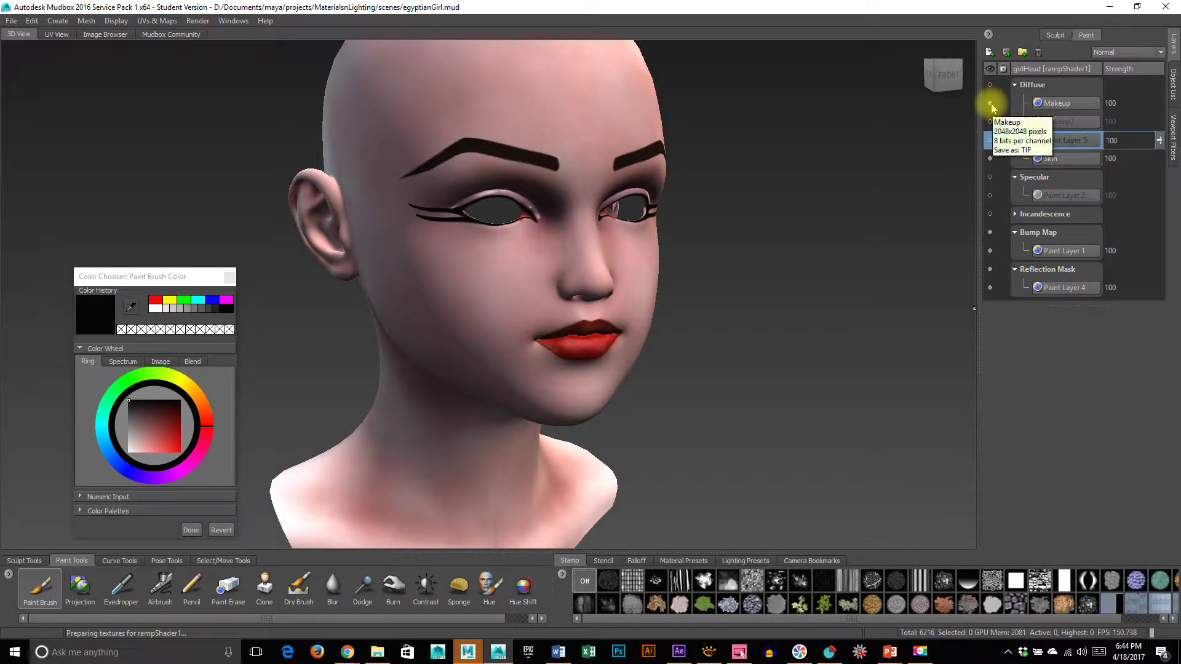
left_click(990, 104)
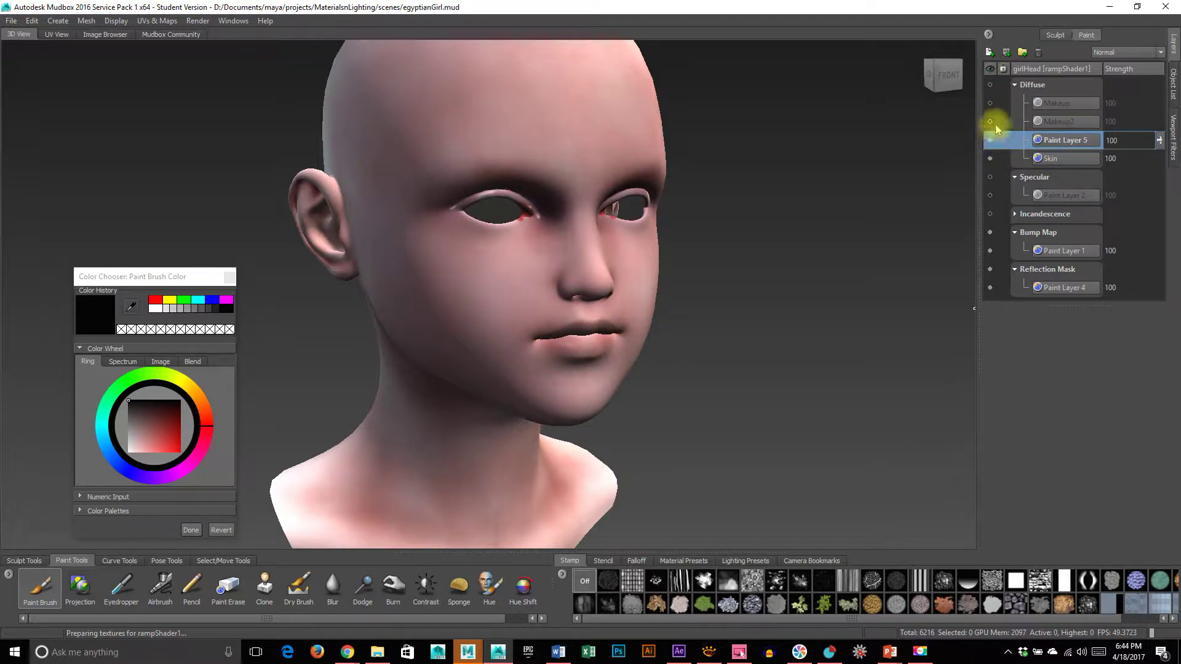
left_click(991, 122)
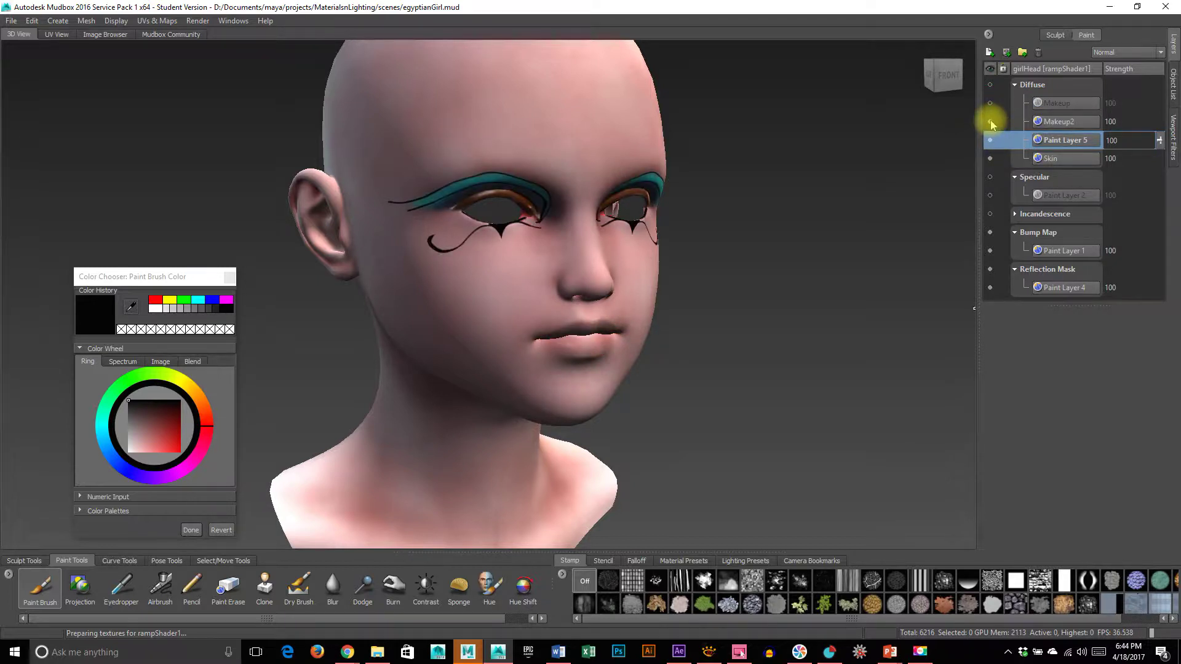
left_click(990, 104)
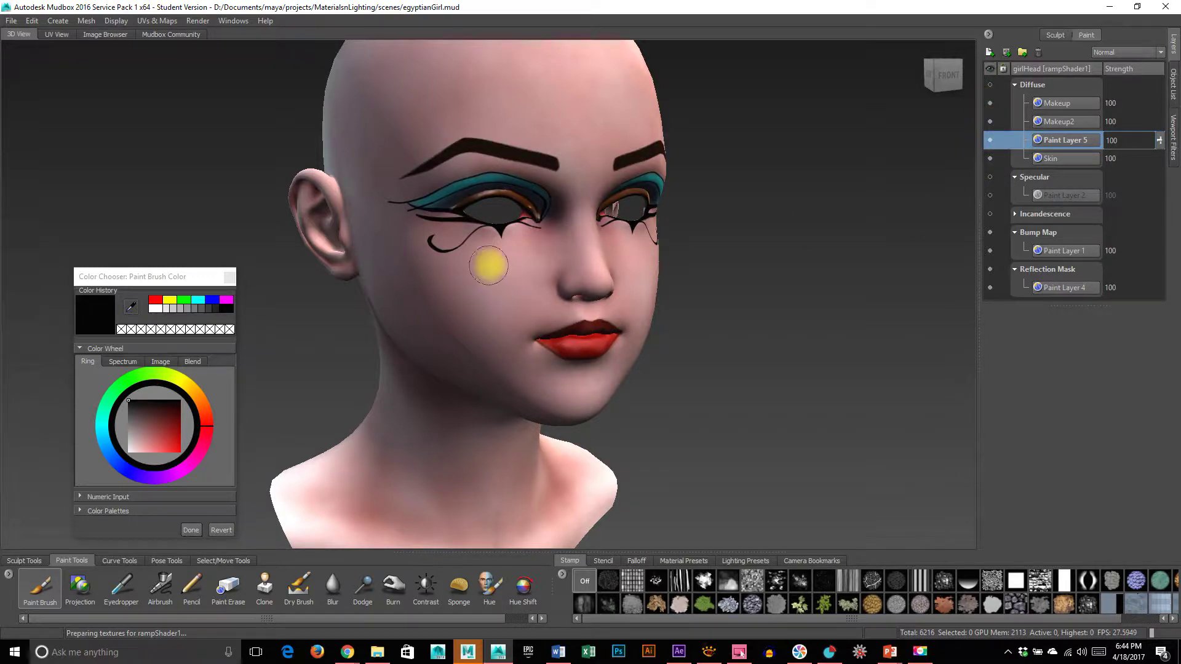
Set the strength of Paint Layer 5 to 99 and hide the Makeup2 layer.
left_click_drag(731, 486, 471, 434, "alt")
right_click_drag(471, 434, 884, 212, "alt")
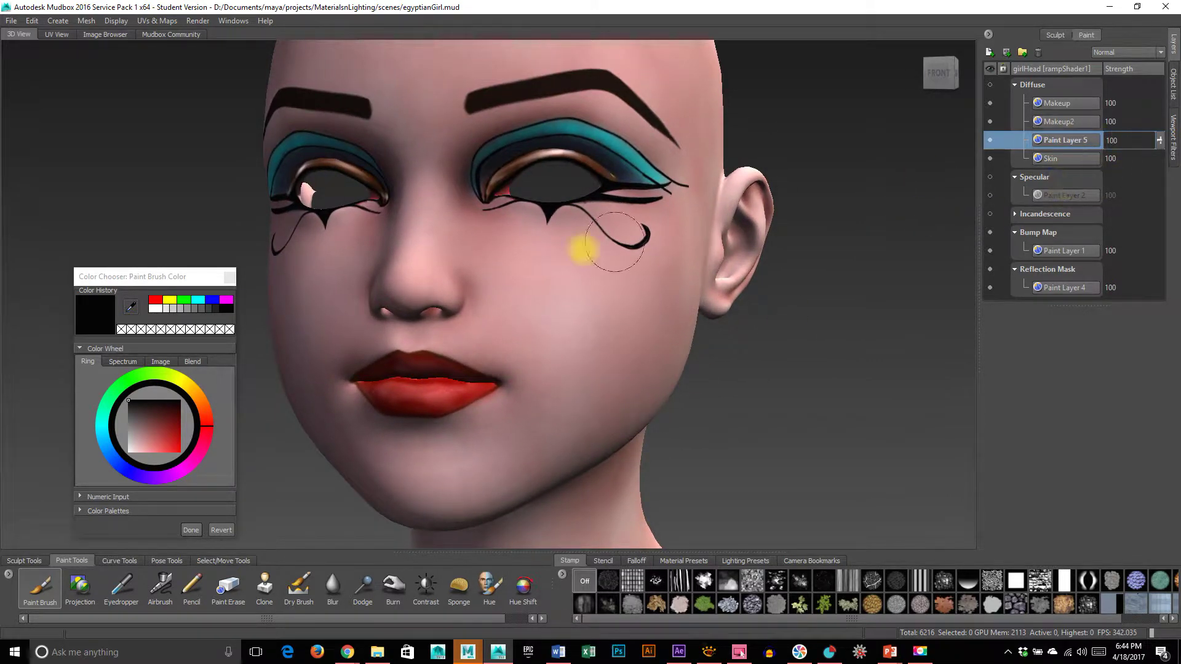
left_click_drag(1161, 147, 1161, 148)
left_click(1155, 122)
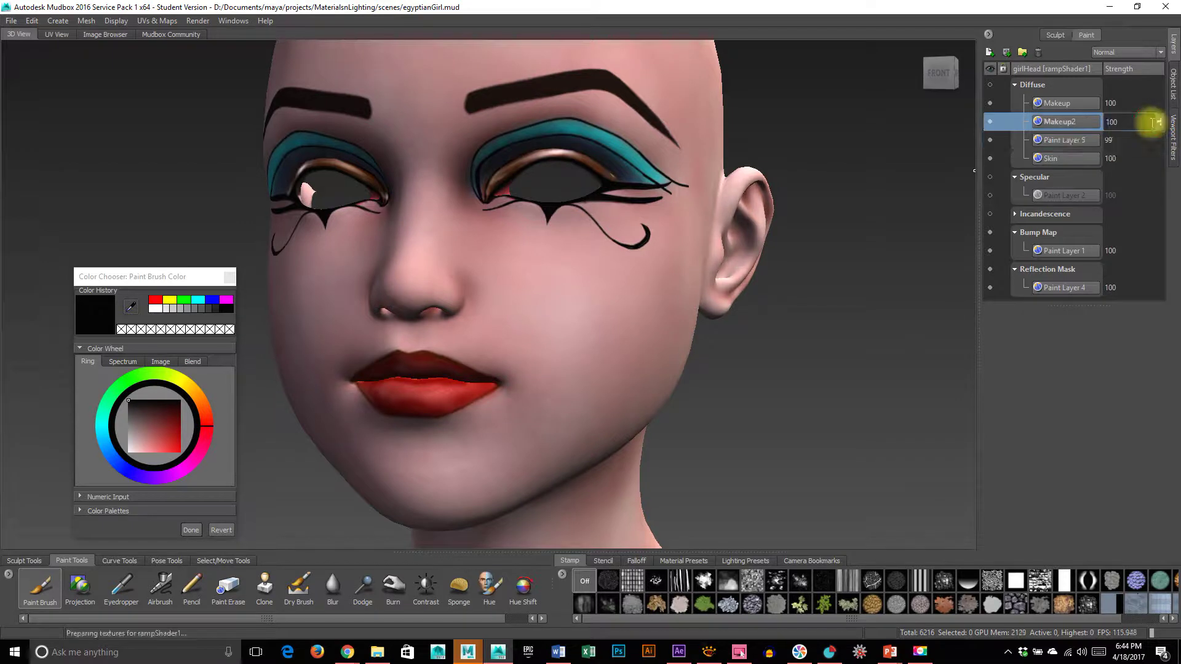
left_click(990, 122)
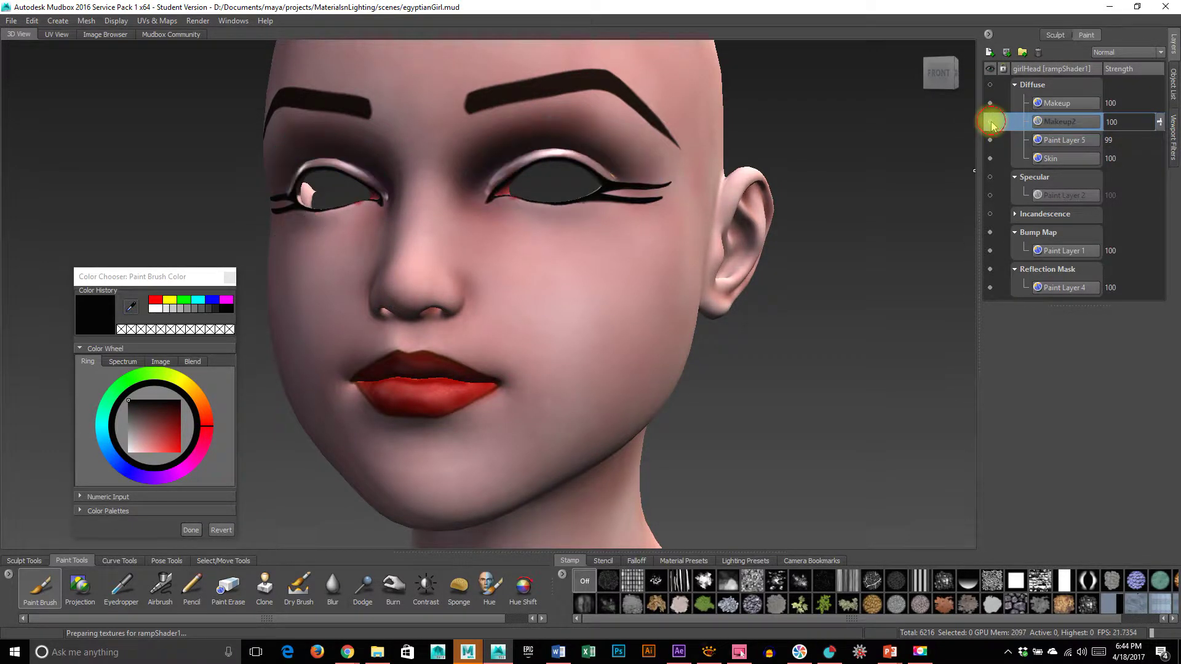
Show the Makeup2 layer again and vary its strength down to 79 and back to 100.
left_click(990, 122)
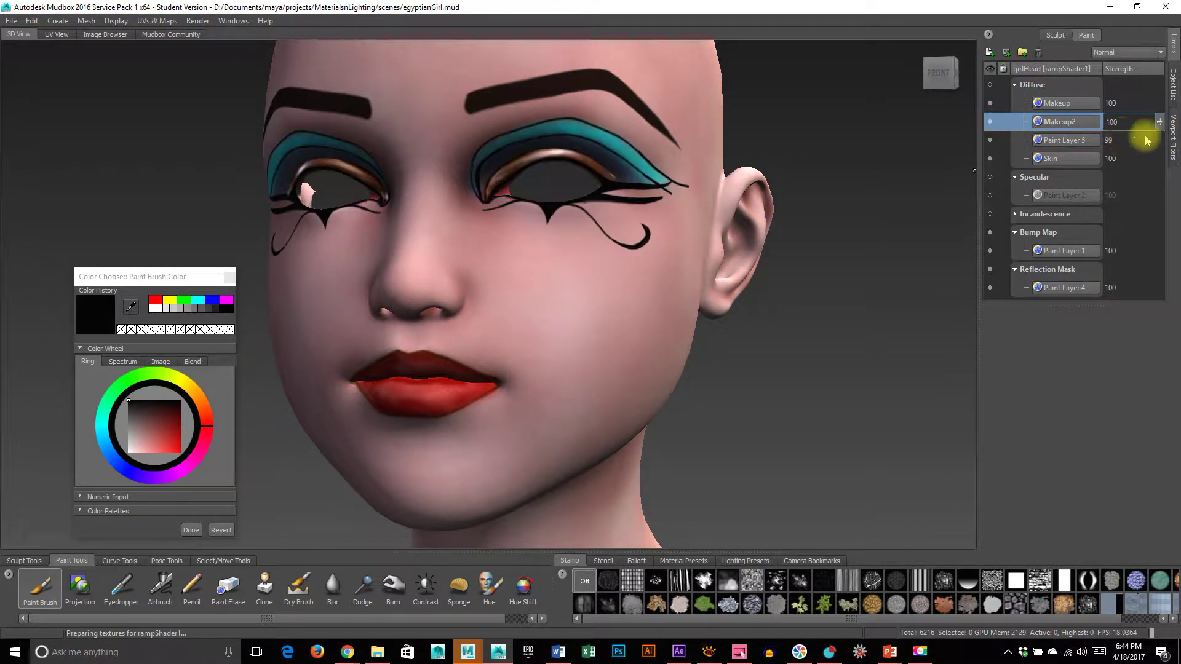
left_click_drag(1158, 122, 1170, 151)
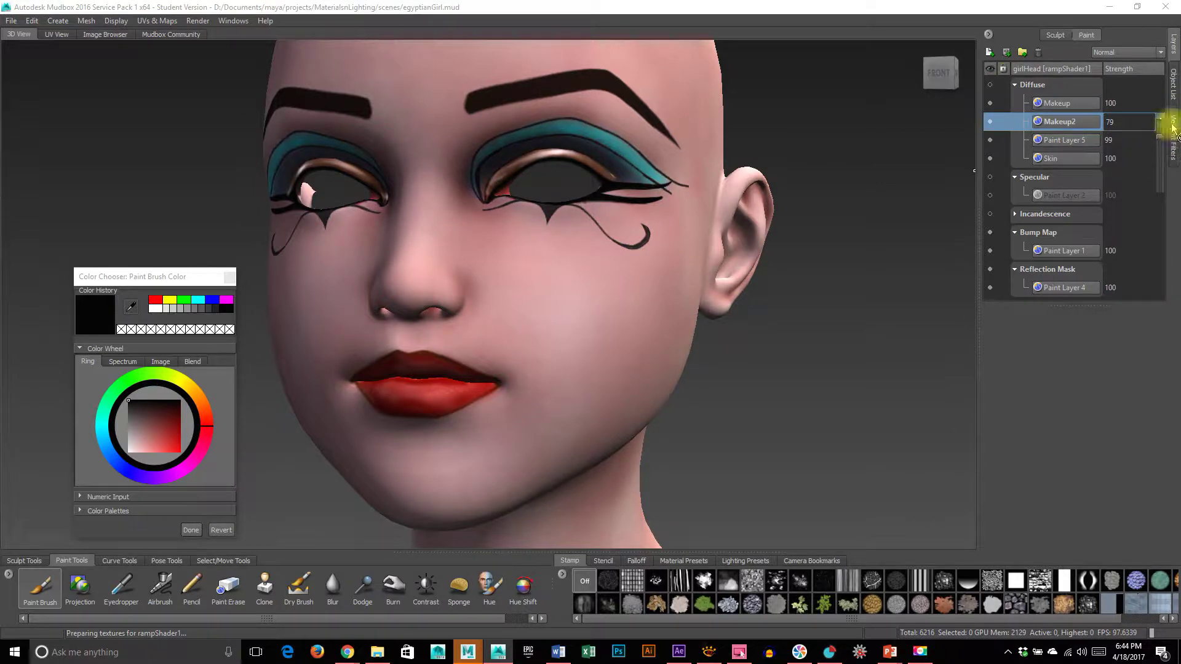
left_click_drag(1160, 147, 1161, 59)
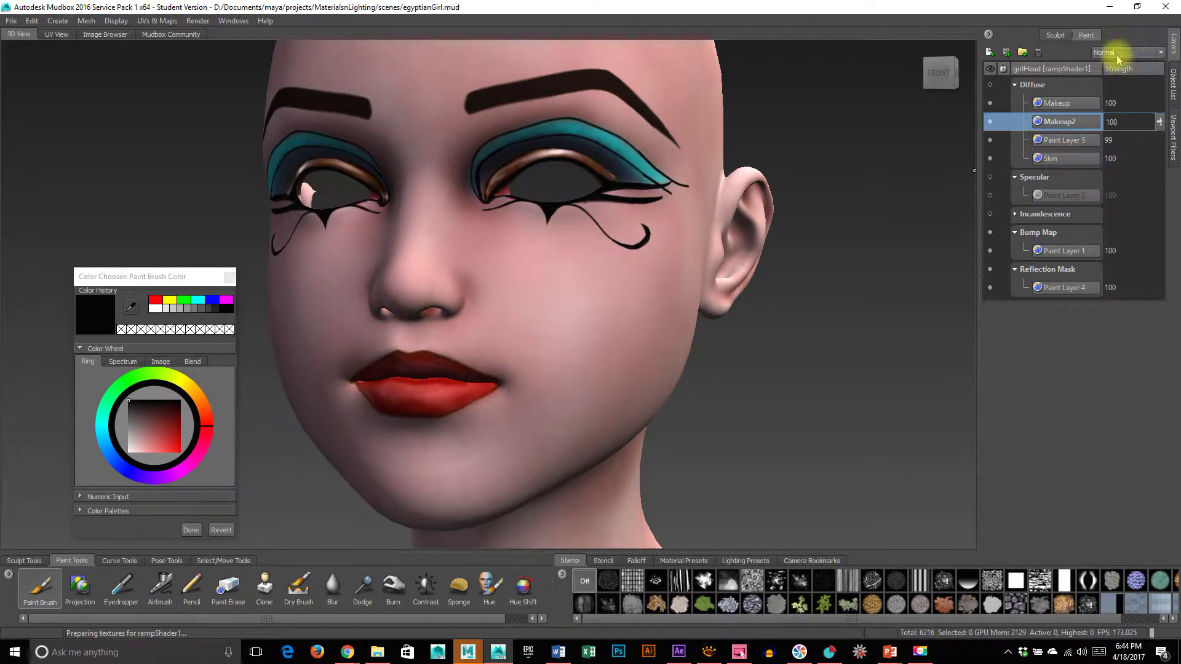
Try the Multiply, Color Burn, Lighten, Color Dodge and Darken blend modes on the Makeup2 layer and return it to Normal.
left_click(1118, 55)
left_click(1119, 92)
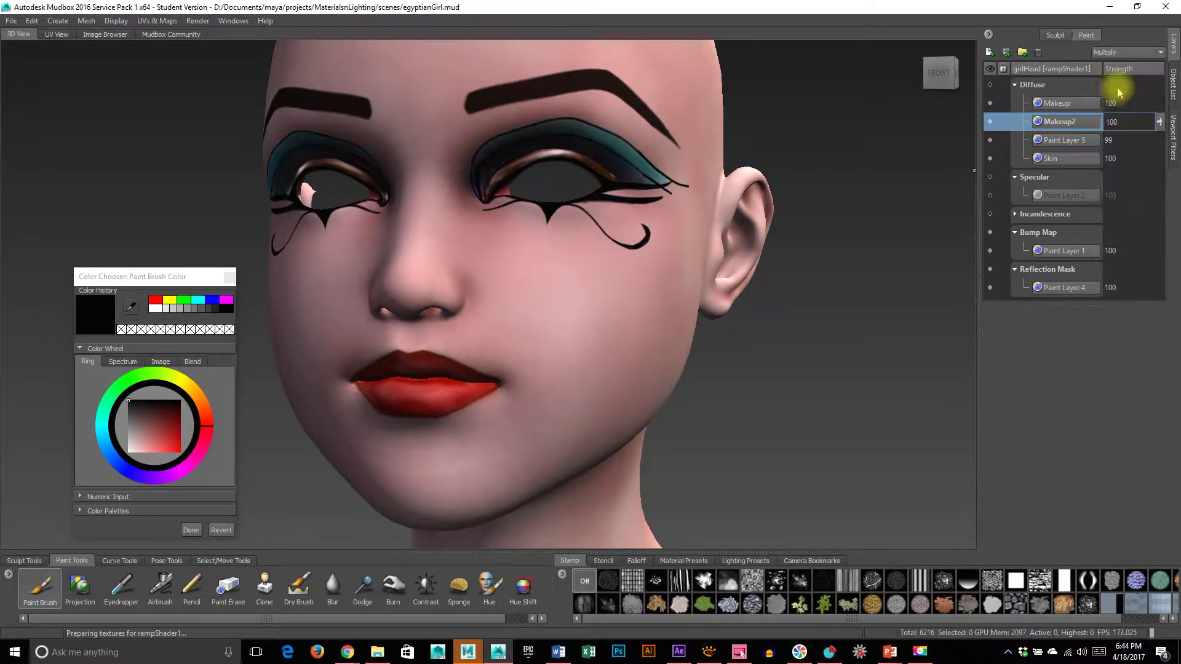
scroll(1124, 59, "down", 1)
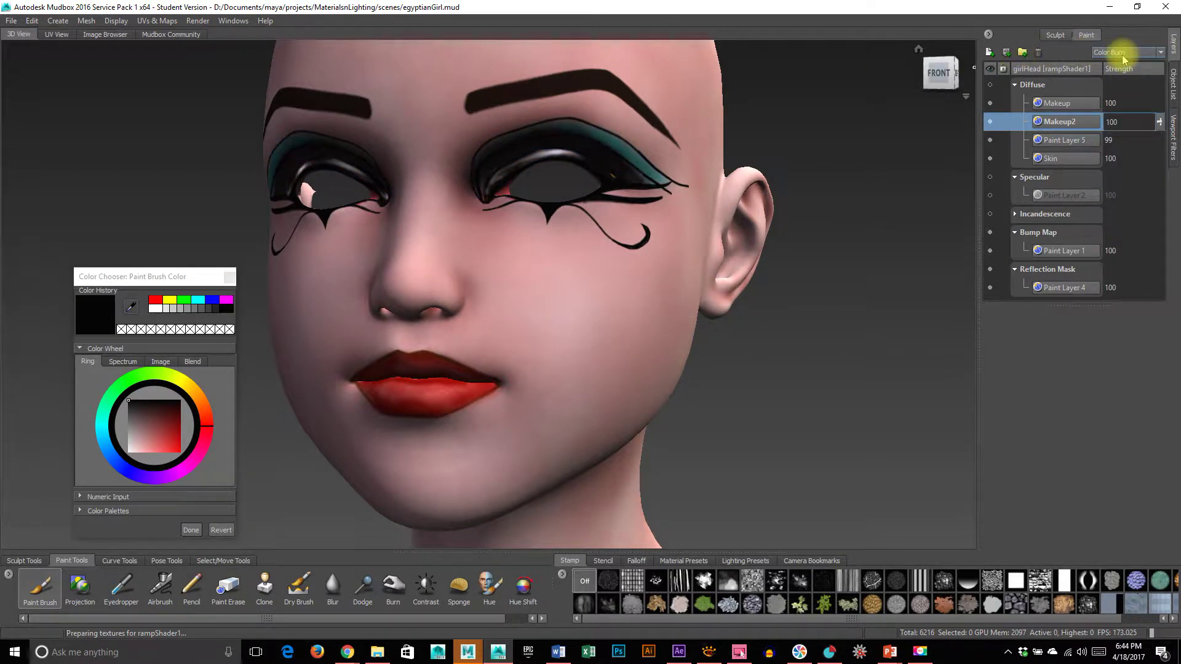
scroll(1122, 58, "down", 1)
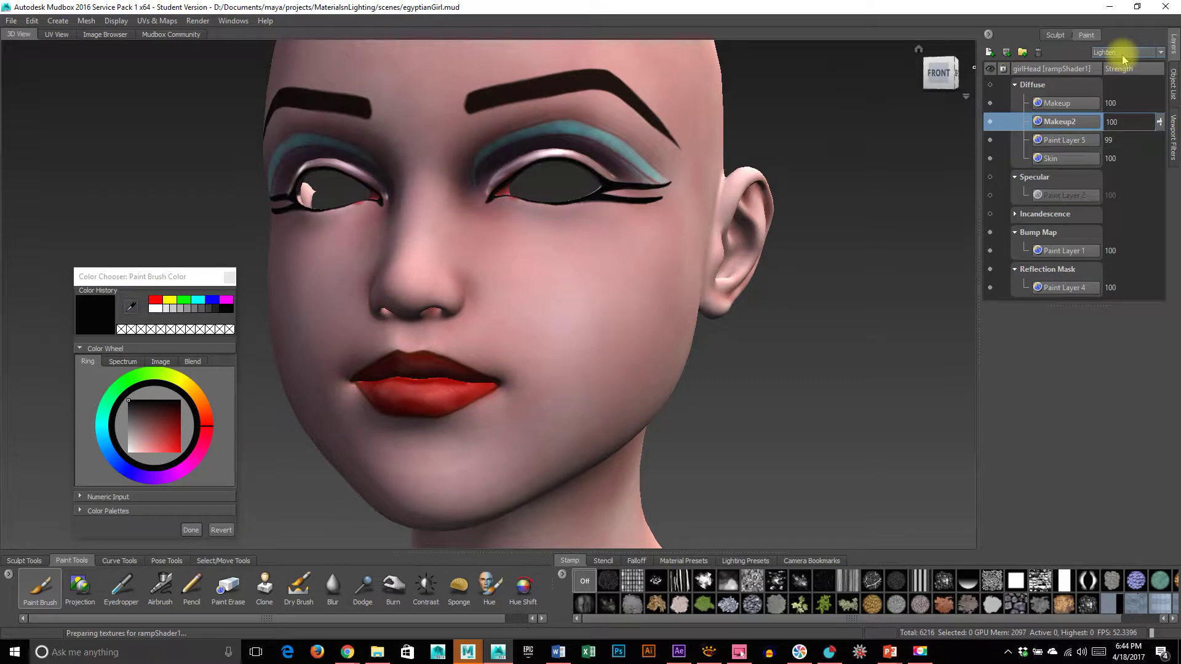
scroll(1122, 55, "down", 1)
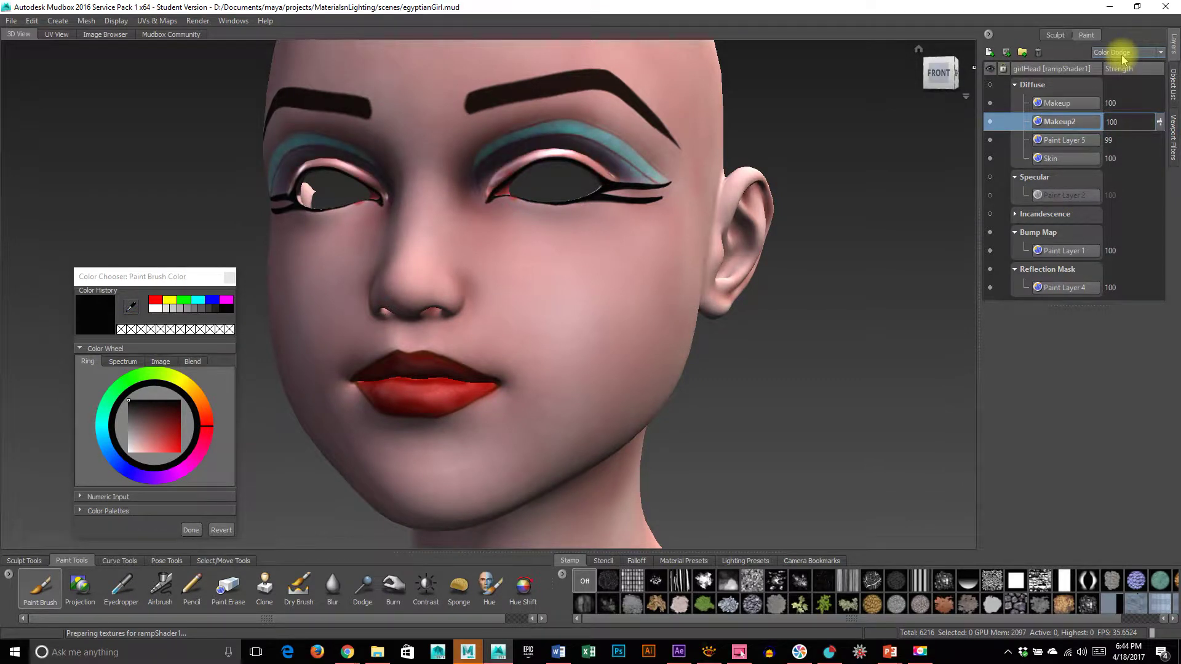
scroll(1121, 54, "up", 5)
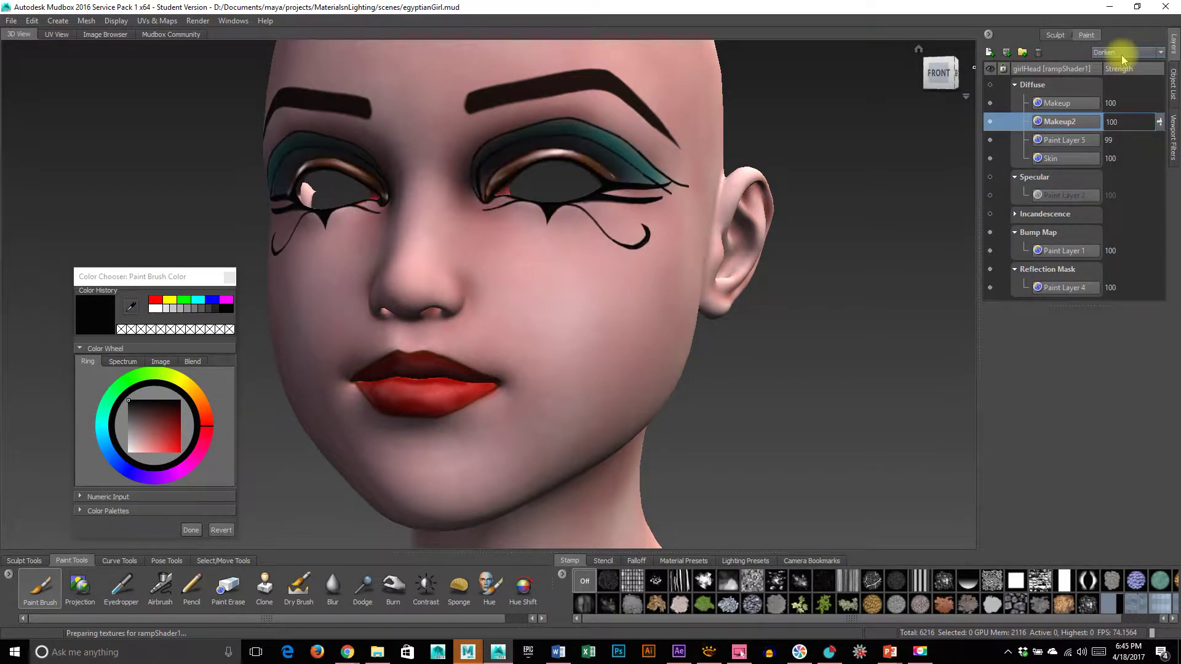
Show the Specular channel and examine the highlights on the lips, eyelids, nose and cheek.
left_click_drag(707, 276, 830, 221, "alt")
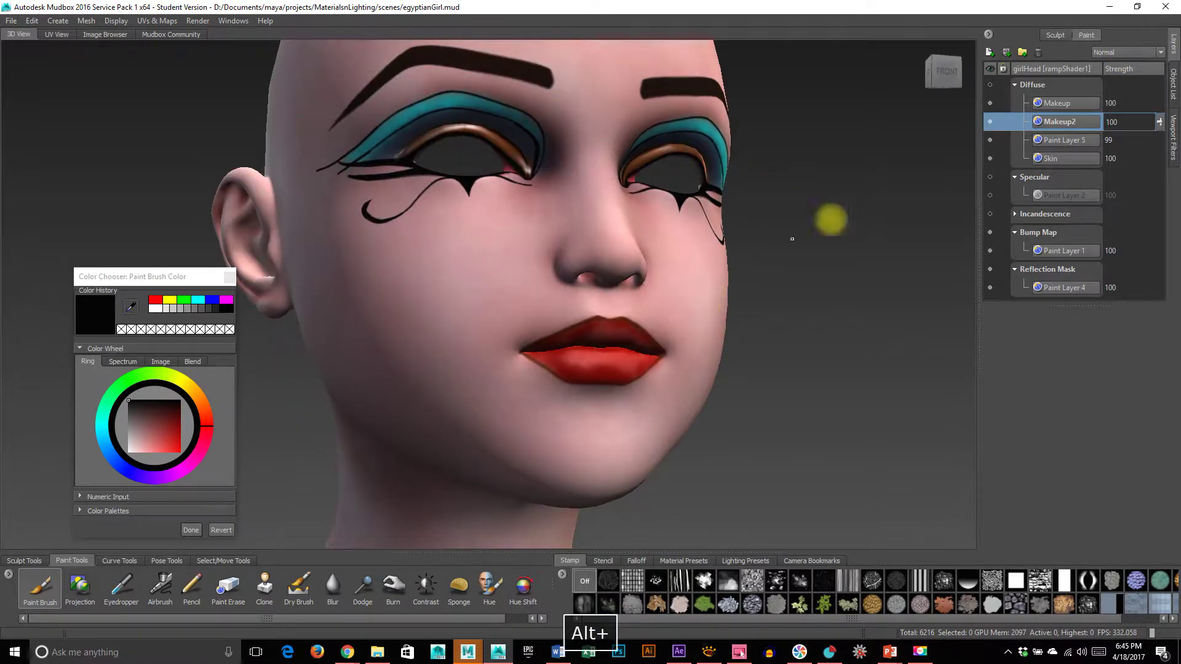
right_click_drag(451, 237, 684, 230, "alt")
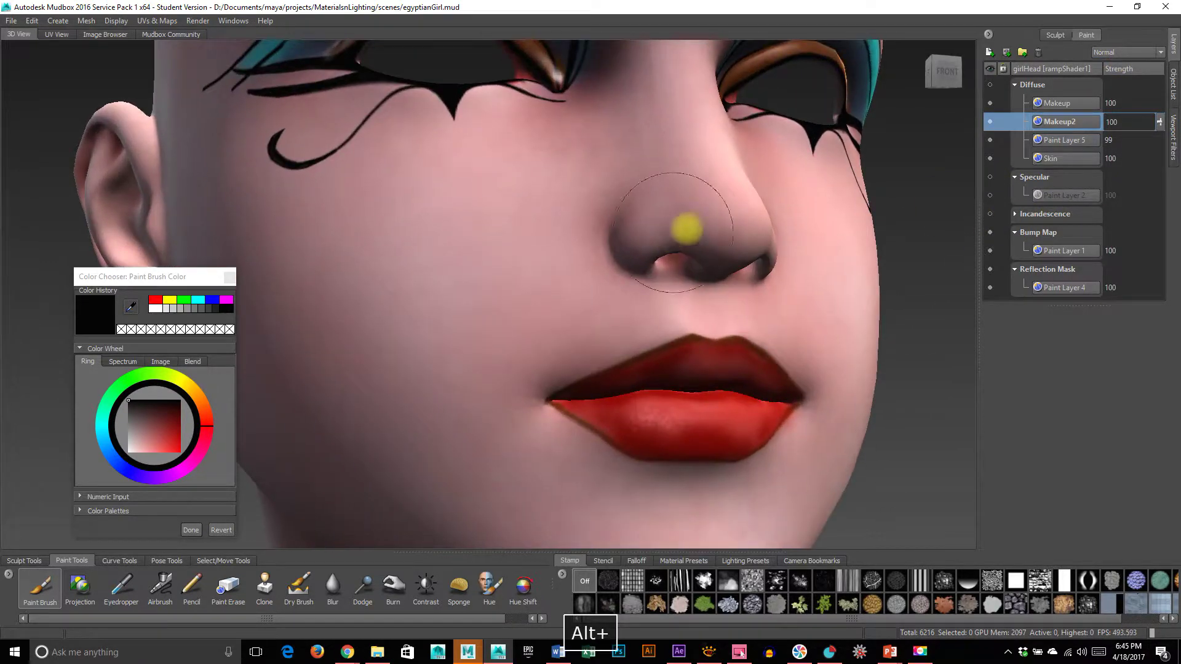
left_click(990, 178)
left_click_drag(512, 297, 529, 306, "alt")
right_click_drag(636, 303, 344, 307, "alt")
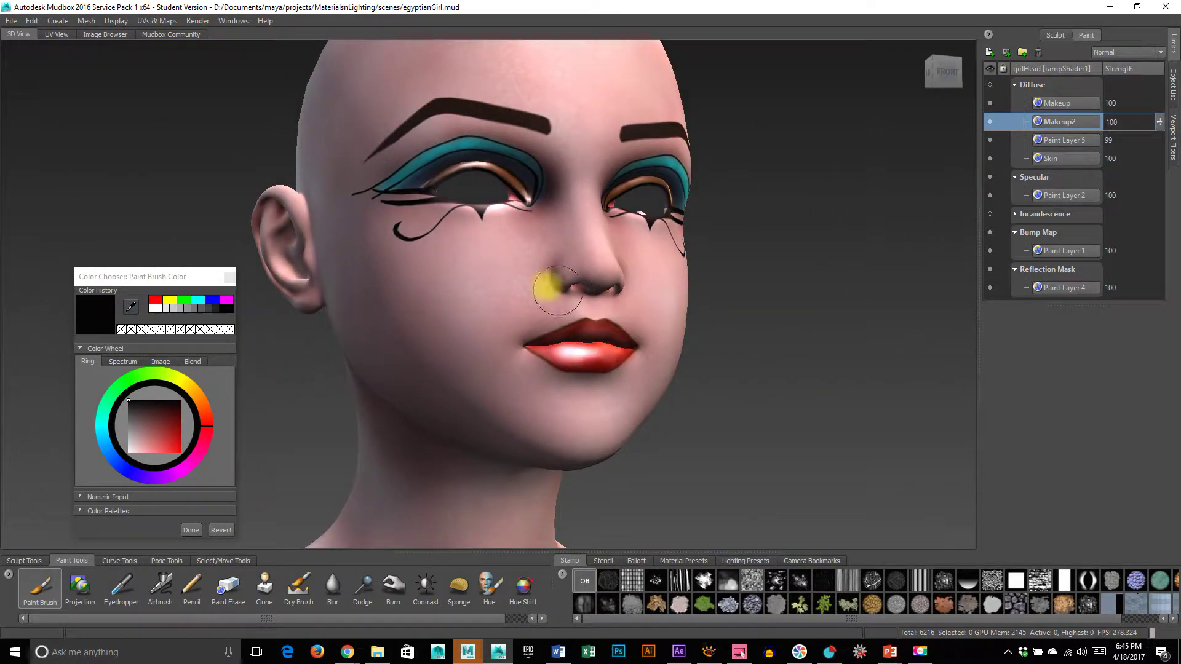
mouse_move(596, 289)
left_mouse_down("alt")
mouse_move(633, 308)
mouse_move(556, 298)
mouse_move(711, 277)
left_mouse_up("alt")
left_click_drag(495, 292, 535, 274, "alt")
right_click_drag(464, 355, 669, 357, "alt")
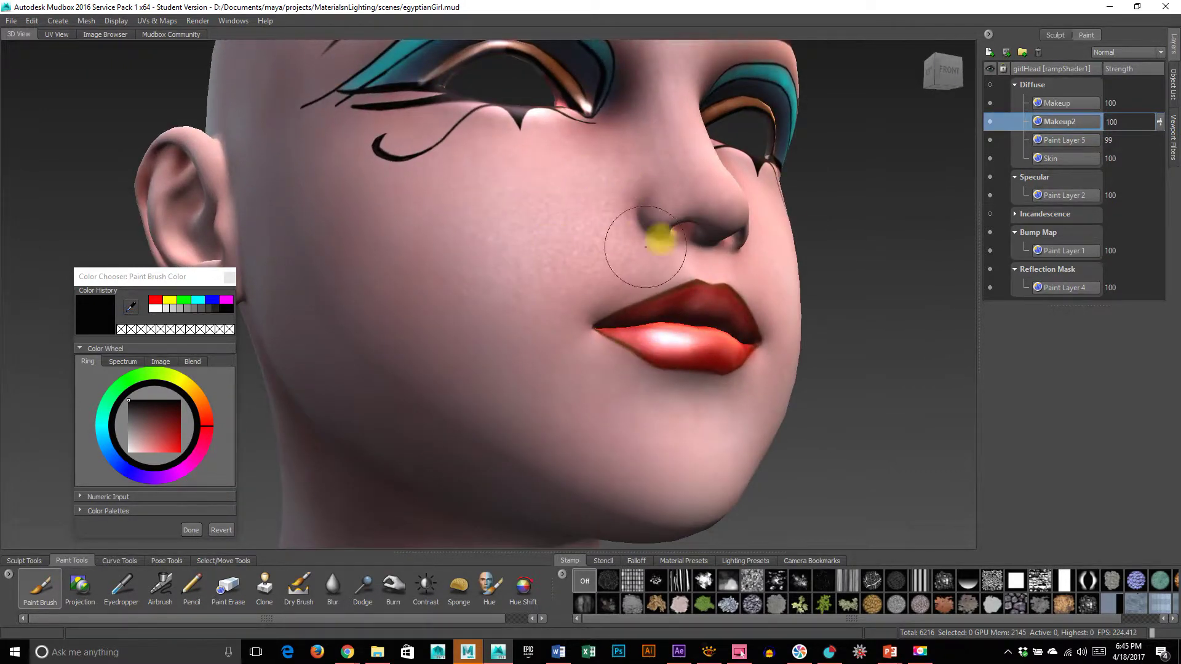
mouse_move(717, 338)
left_mouse_down("alt")
mouse_move(670, 338)
mouse_move(719, 341)
left_mouse_up("alt")
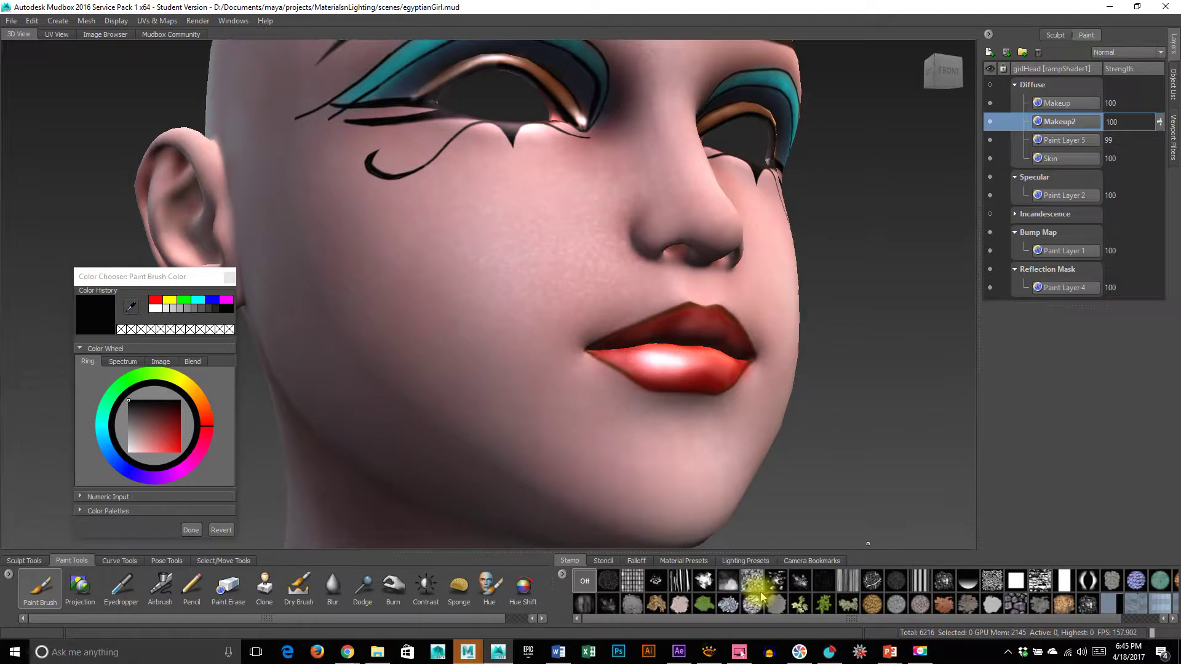
mouse_move(515, 328)
right_mouse_down("alt")
mouse_move(722, 334)
mouse_move(625, 274)
right_mouse_up("alt")
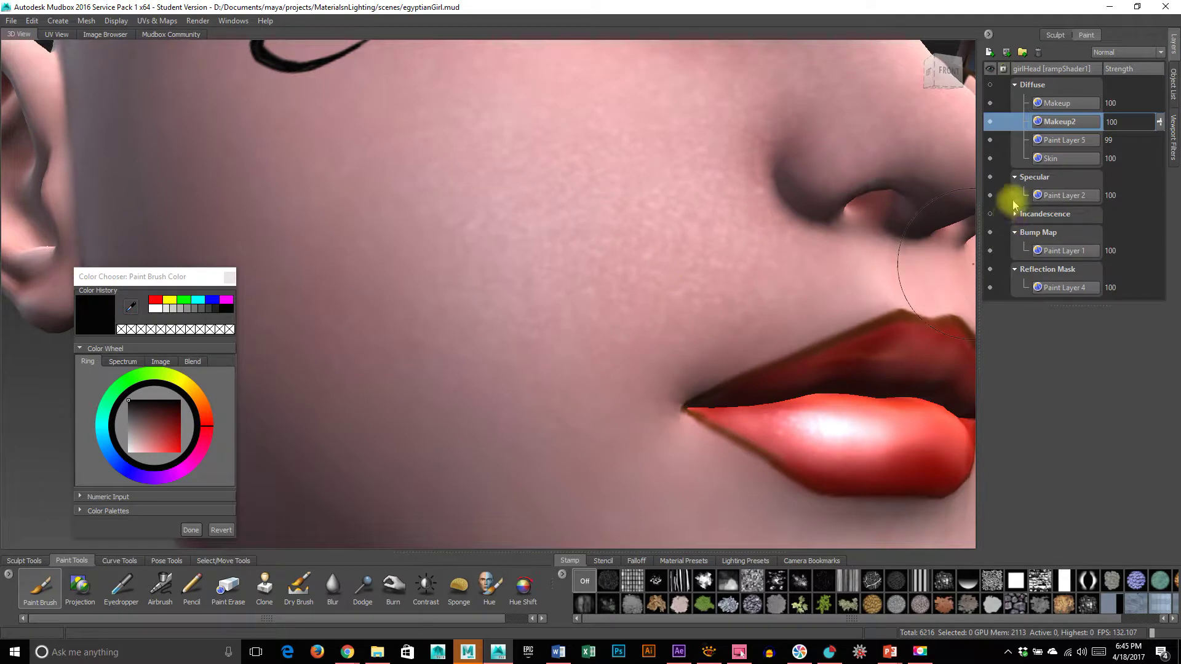
Hide and reshow the Specular channel, and inspect the shine on the cheek, lips and eye makeup up close and across the whole head.
left_click(990, 177)
left_click(990, 177)
left_click_drag(843, 316, 775, 324, "alt")
right_click_drag(775, 324, 731, 264, "alt")
middle_click_drag(731, 264, 757, 287, "alt")
left_click_drag(756, 287, 682, 335, "alt")
left_click_drag(608, 395, 756, 385, "alt")
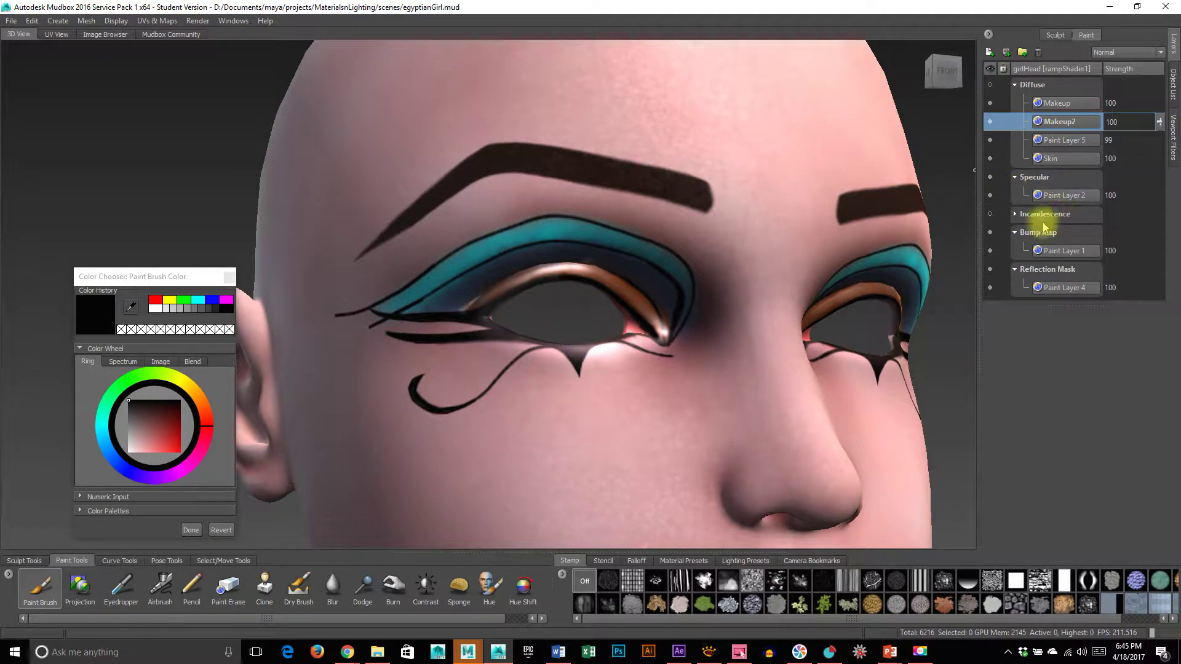
left_click_drag(687, 404, 744, 393, "alt")
right_click_drag(796, 382, 547, 382, "alt")
left_click_drag(745, 395, 686, 402, "alt")
right_click_drag(795, 398, 586, 412, "alt")
middle_click_drag(586, 413, 586, 373, "alt")
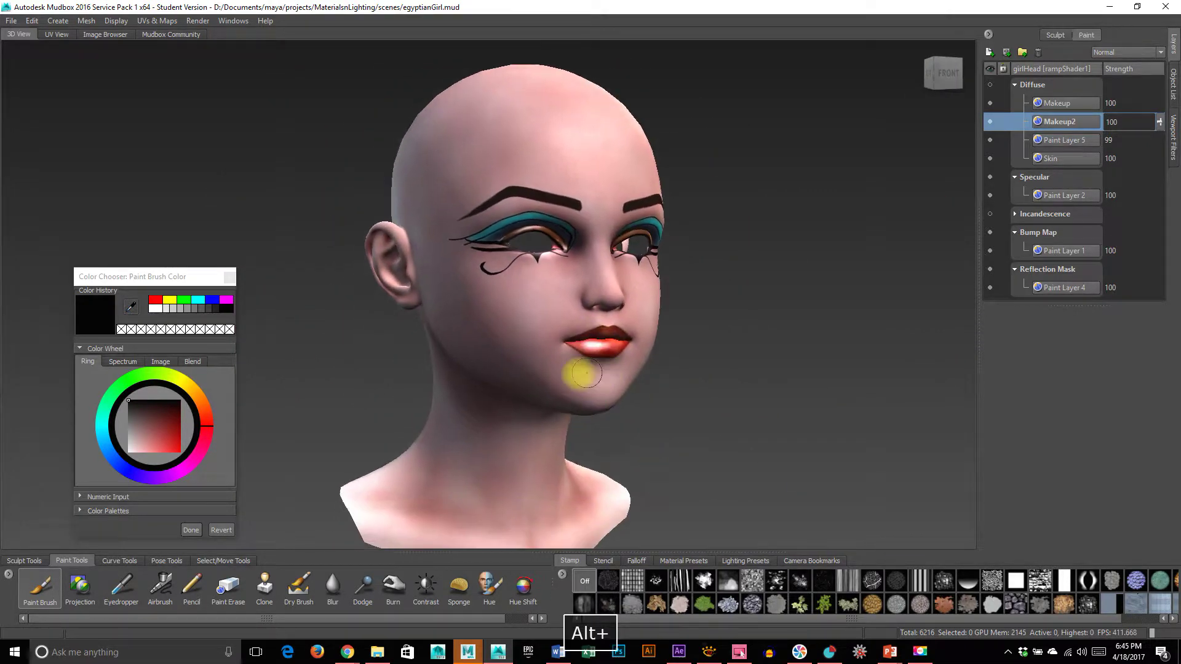
right_click_drag(587, 373, 648, 388, "alt")
left_click_drag(625, 297, 778, 269, "alt")
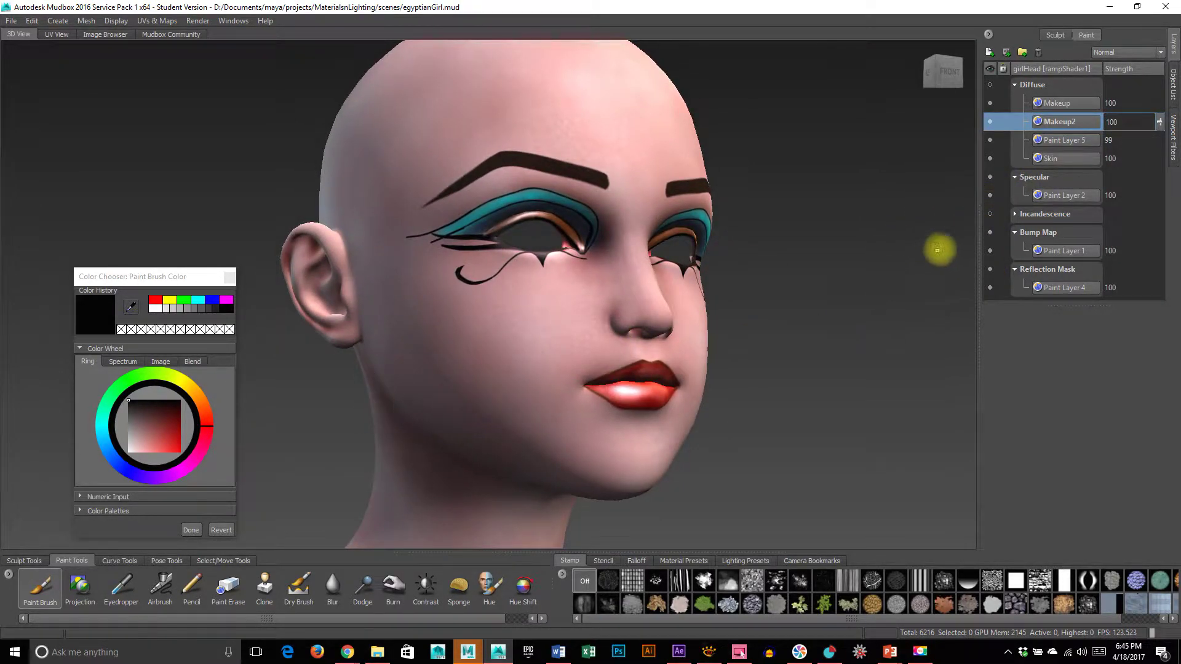
Toggle the Incandescence channel repeatedly to compare its effect on the face from both sides, leaving it shown.
left_click(990, 215)
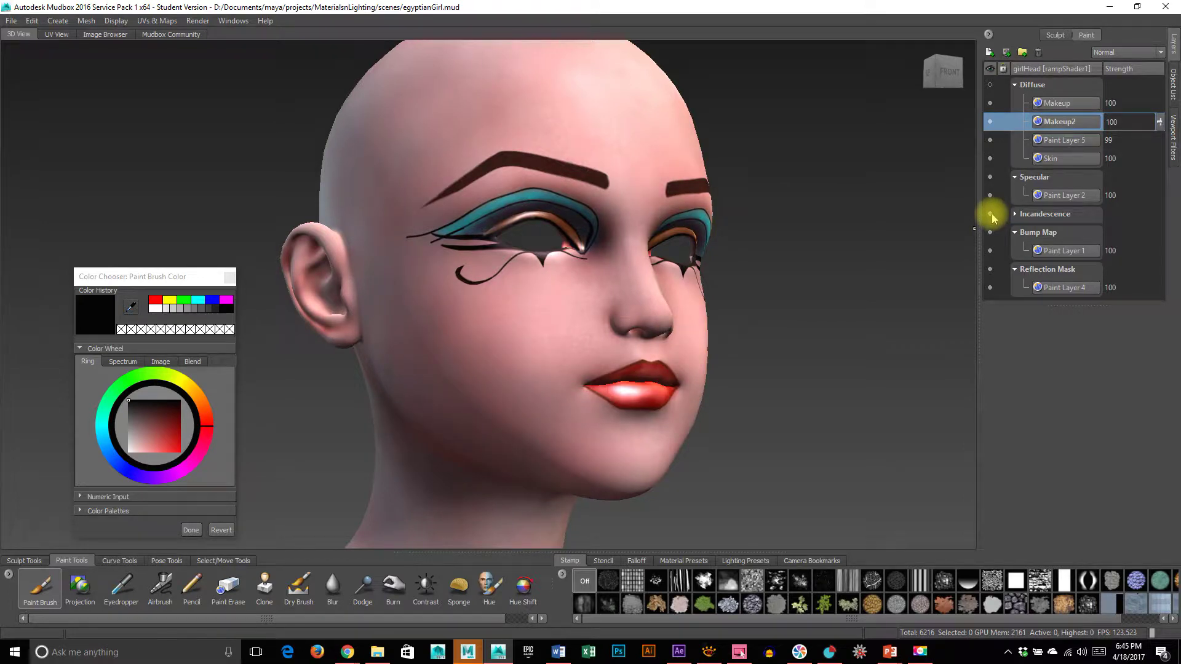
left_click(990, 215)
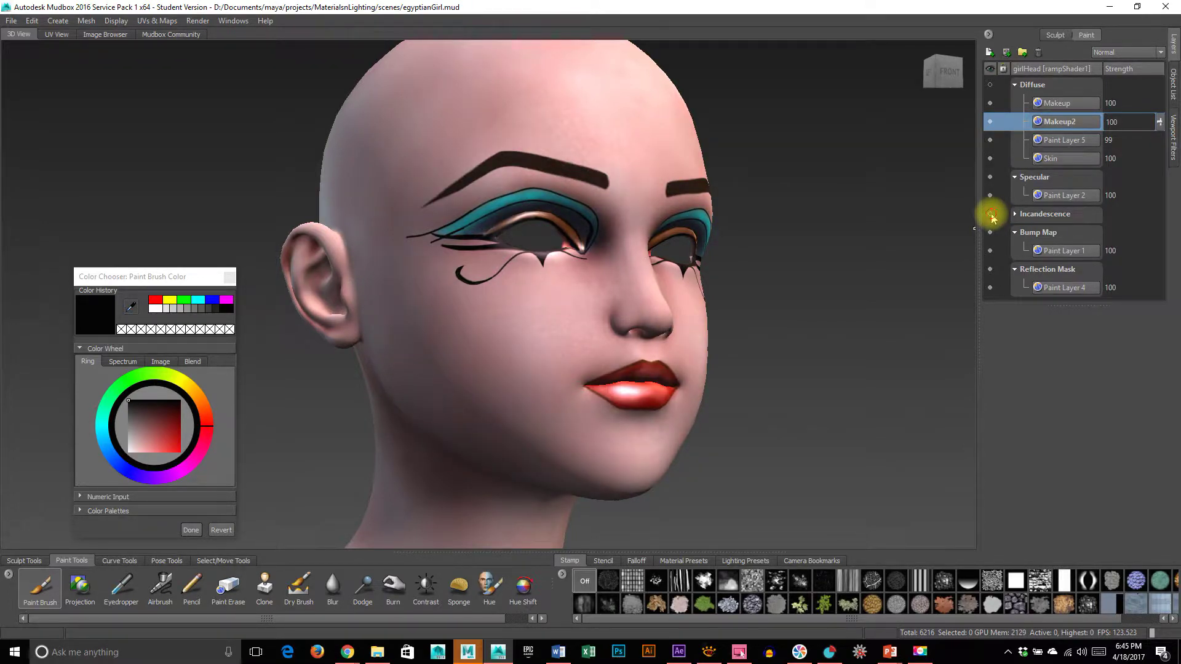
left_click_drag(833, 422, 717, 400, "alt")
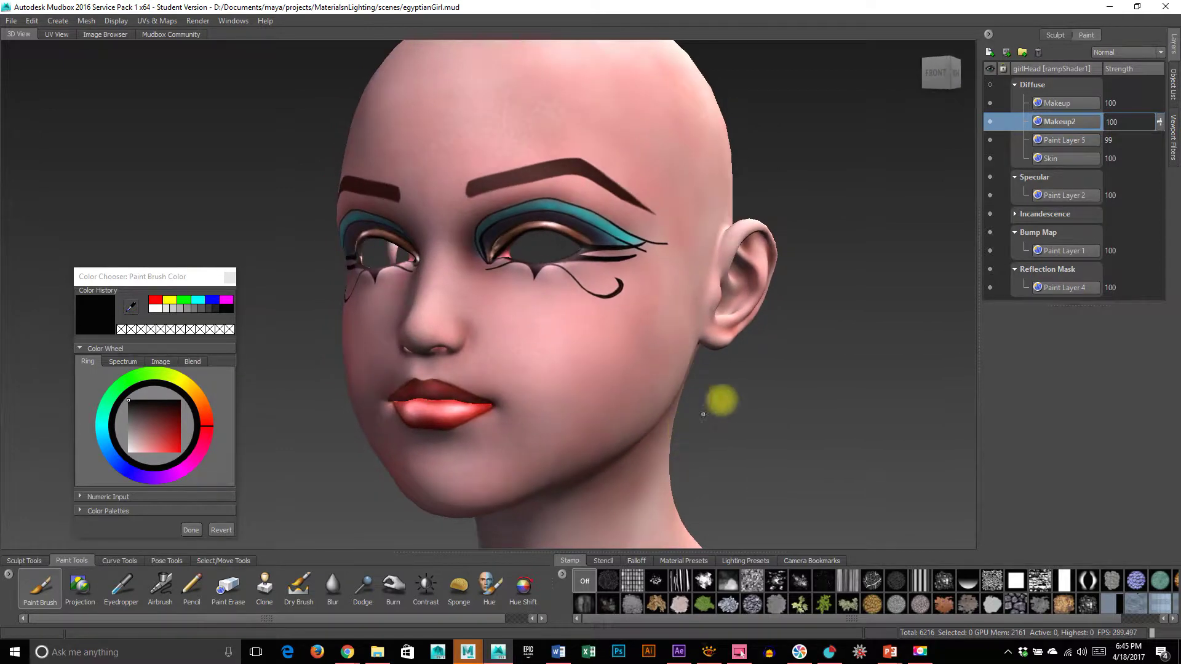
left_click(990, 215)
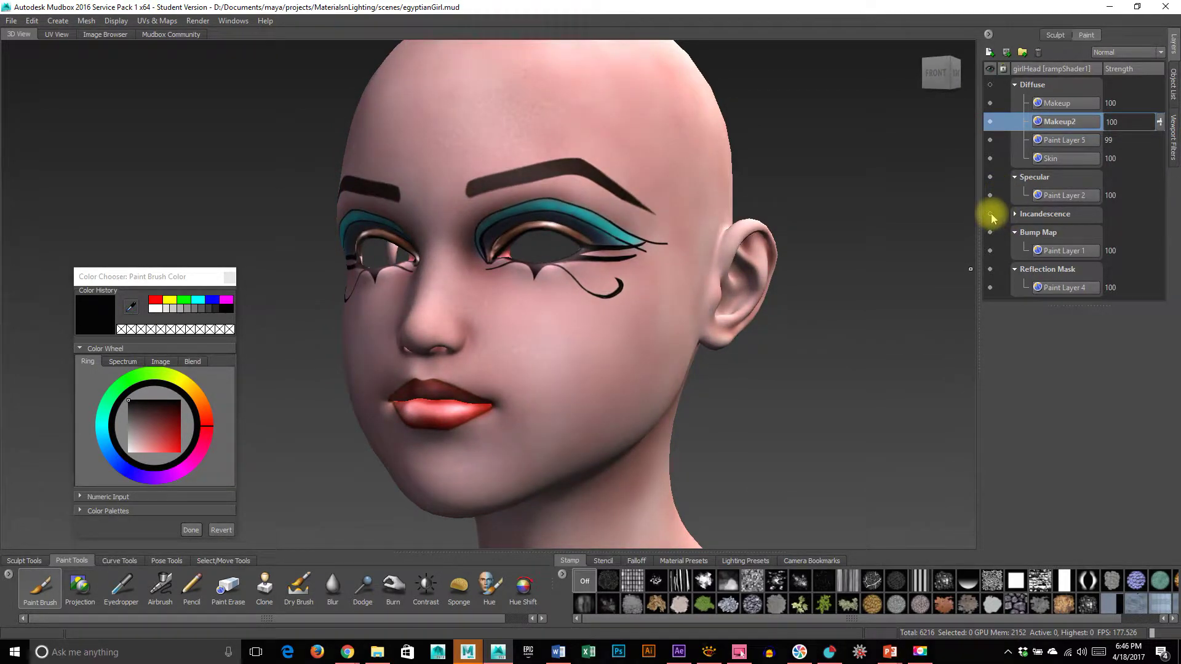
left_click(991, 216)
mouse_move(657, 389)
left_mouse_down("alt")
mouse_move(561, 416)
mouse_move(756, 427)
mouse_move(668, 407)
left_mouse_up("alt")
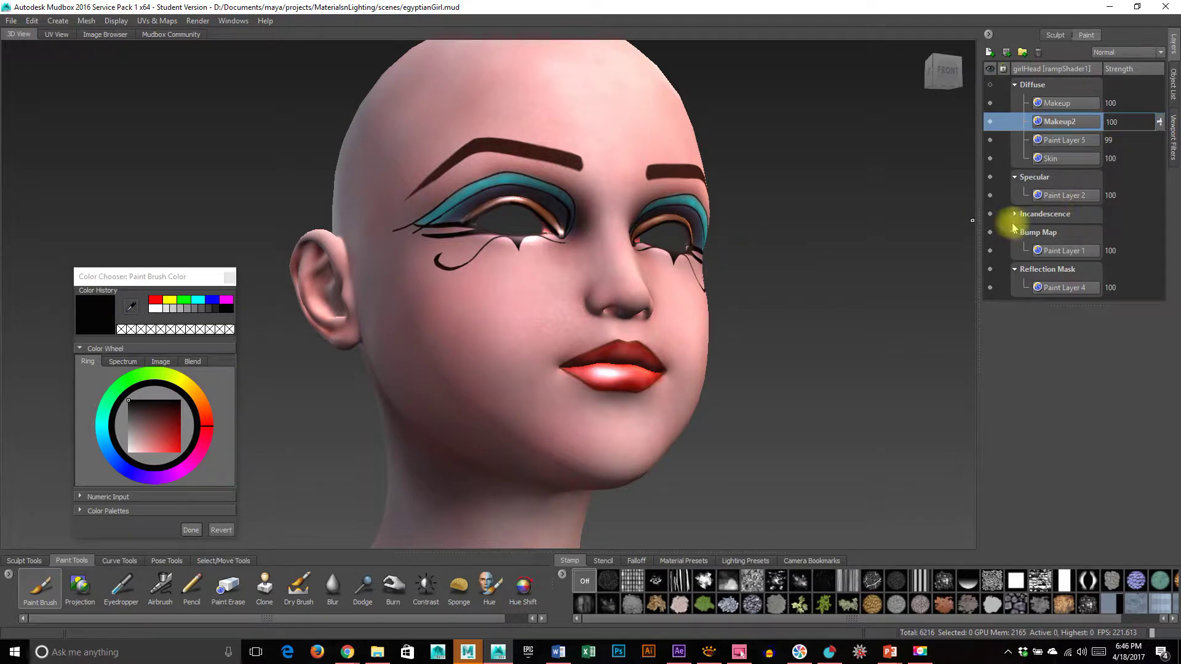
left_click(990, 214)
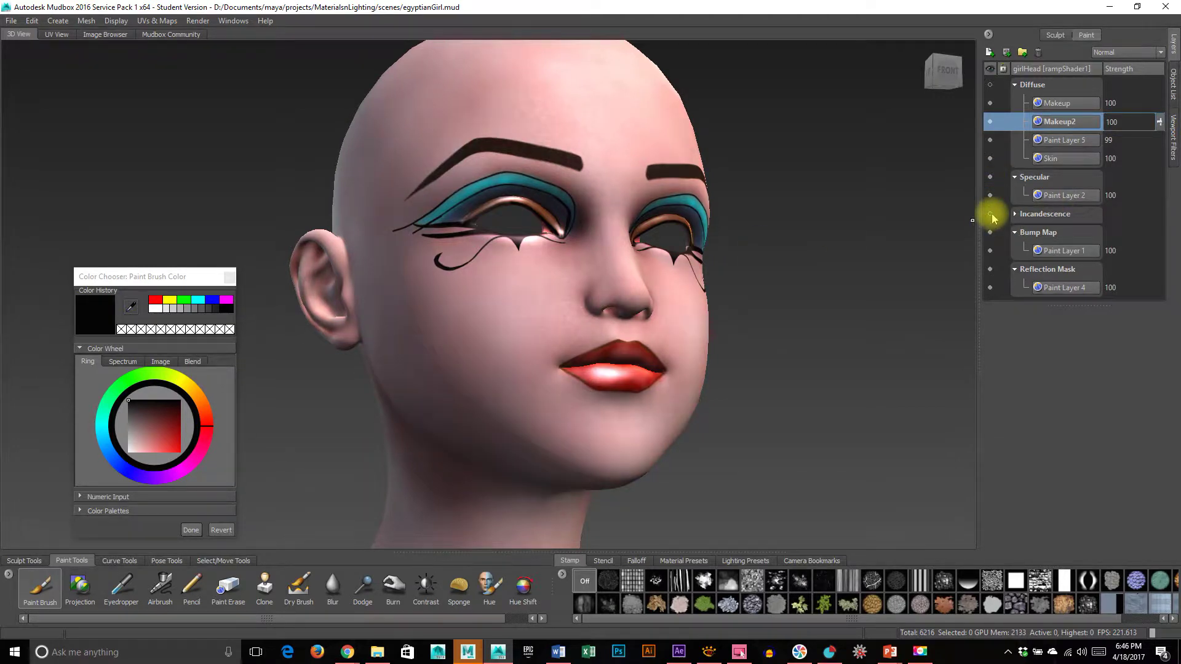
left_click(991, 216)
scroll(582, 361, "down", 1)
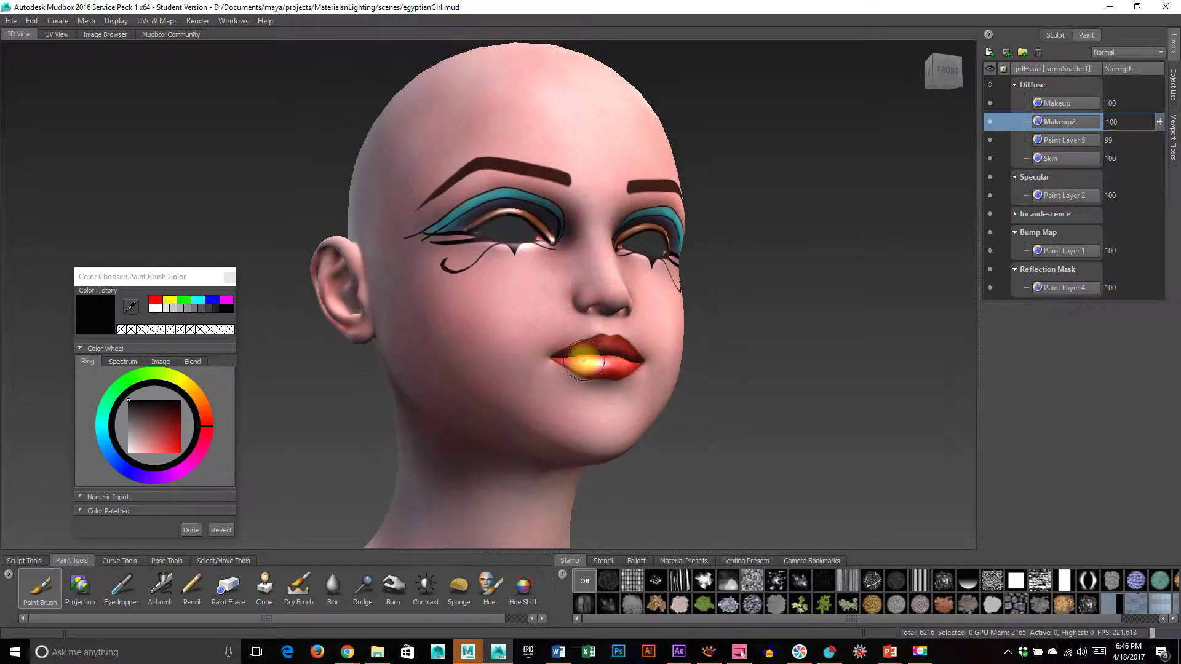
left_click_drag(508, 472, 527, 429, "alt")
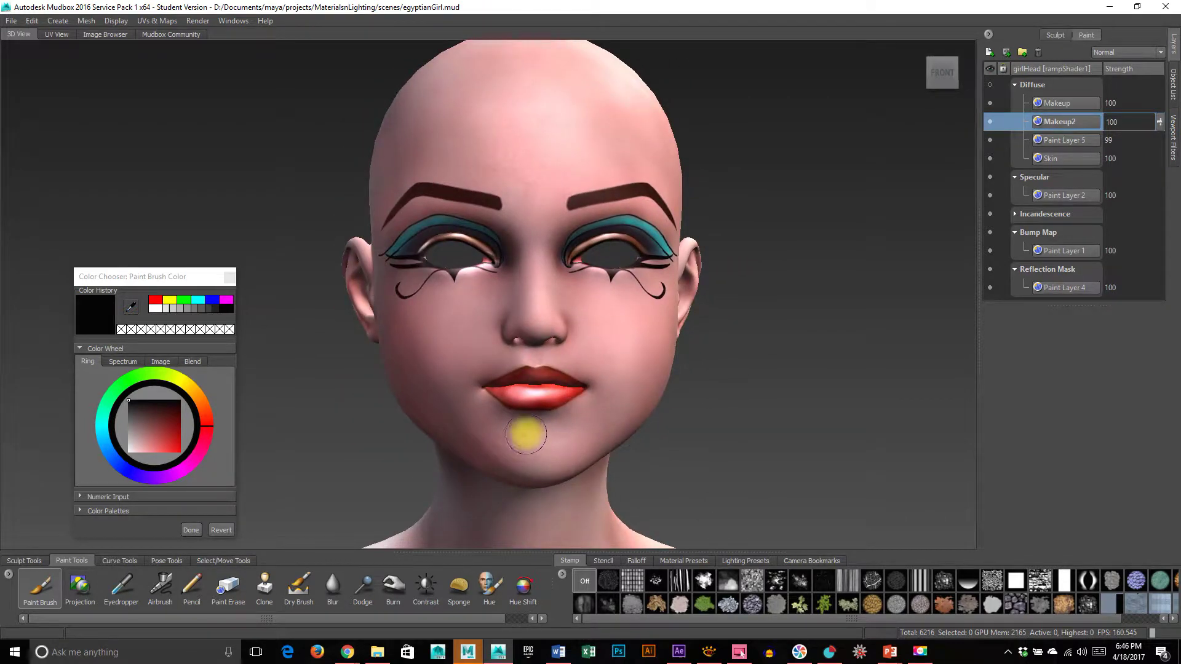
Start a new scene without saving the changes and dismiss the Welcome window.
left_click(10, 21)
left_click(284, 11)
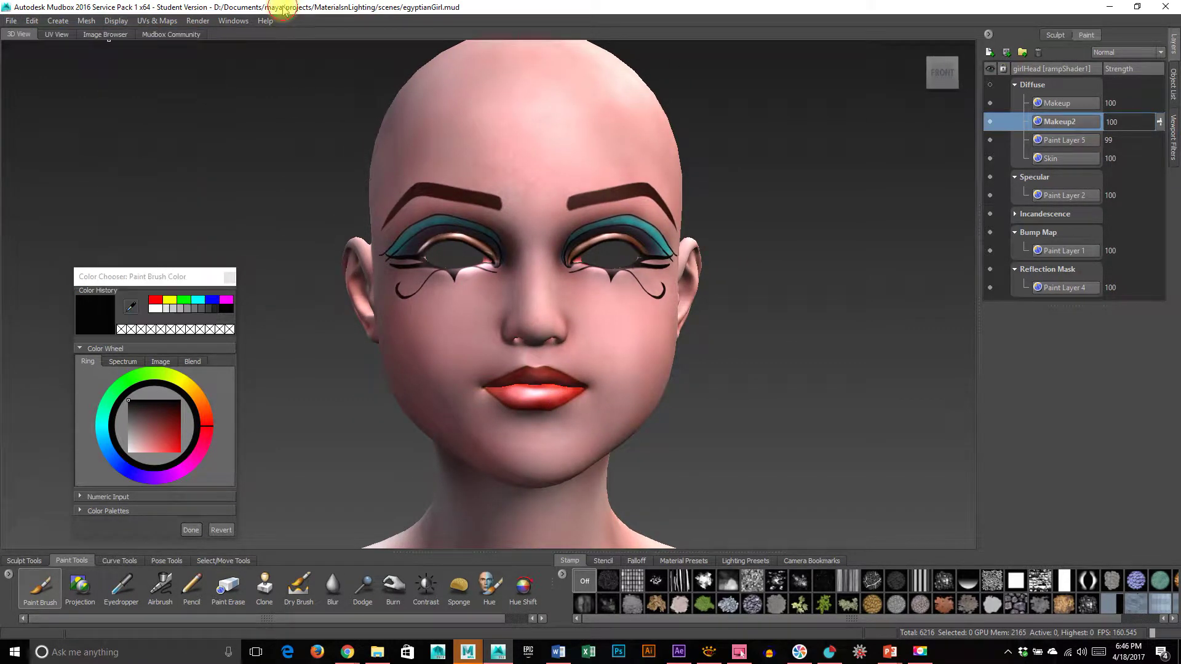
left_click_drag(390, 145, 443, 137, "alt")
left_click(9, 21)
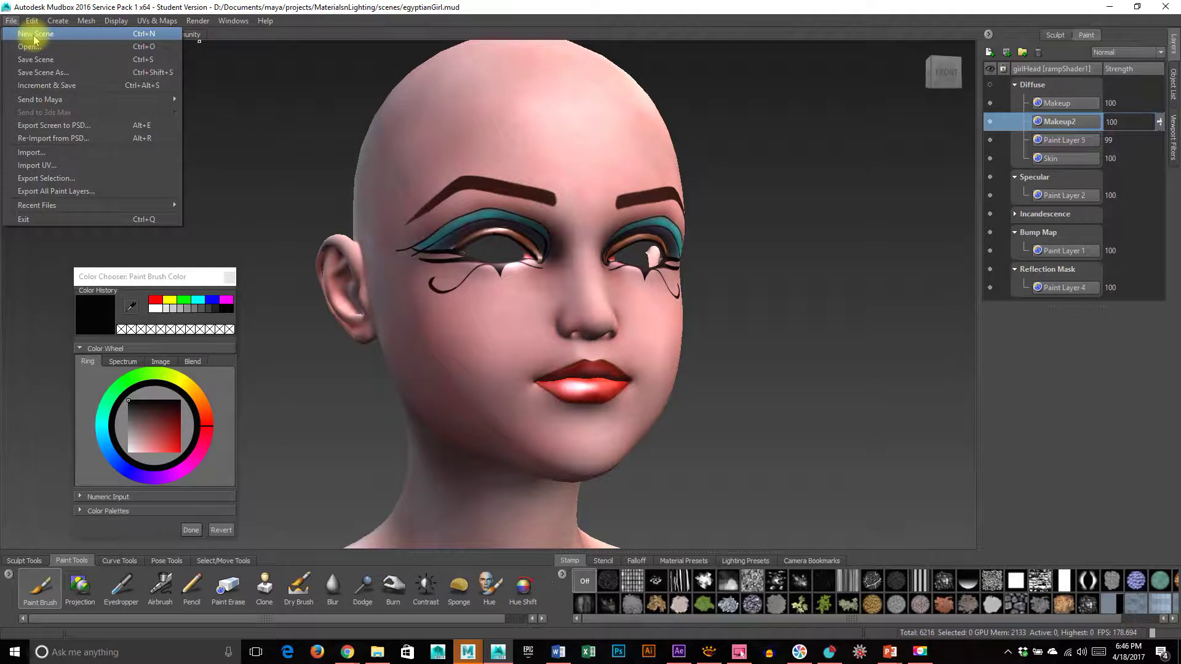
left_click(34, 39)
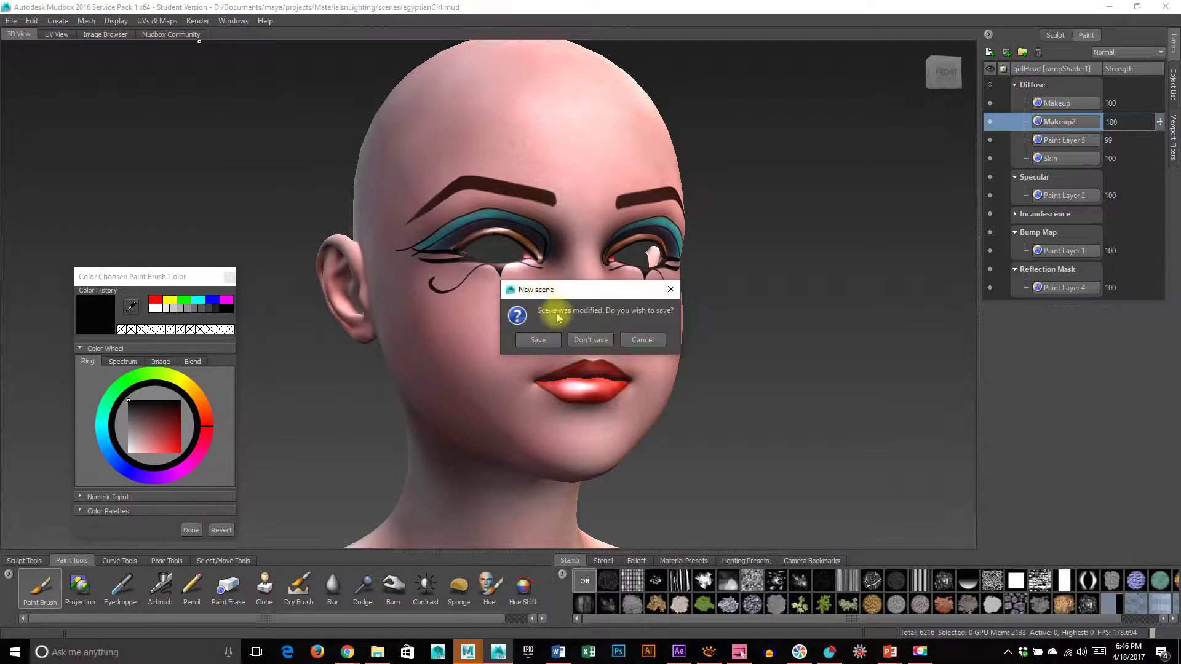
left_click(593, 340)
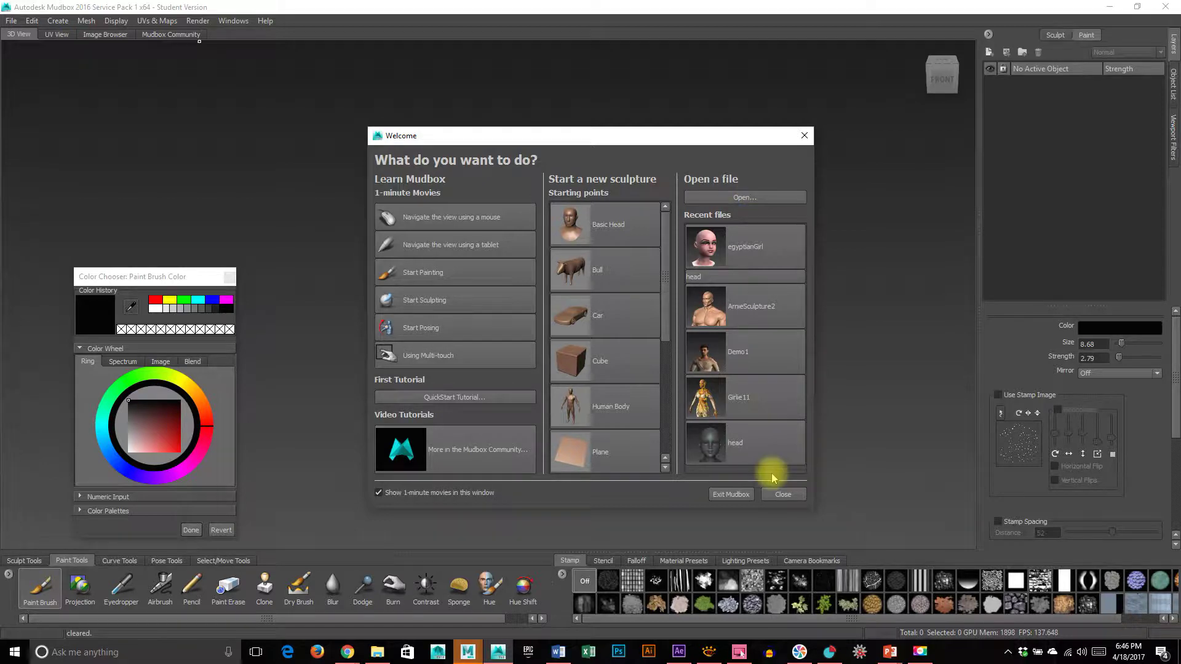
left_click(797, 494)
Import head.fbx from the scenes folder, keep the flagged girlHead mesh, and inspect the unpainted head from both sides.
left_click(12, 20)
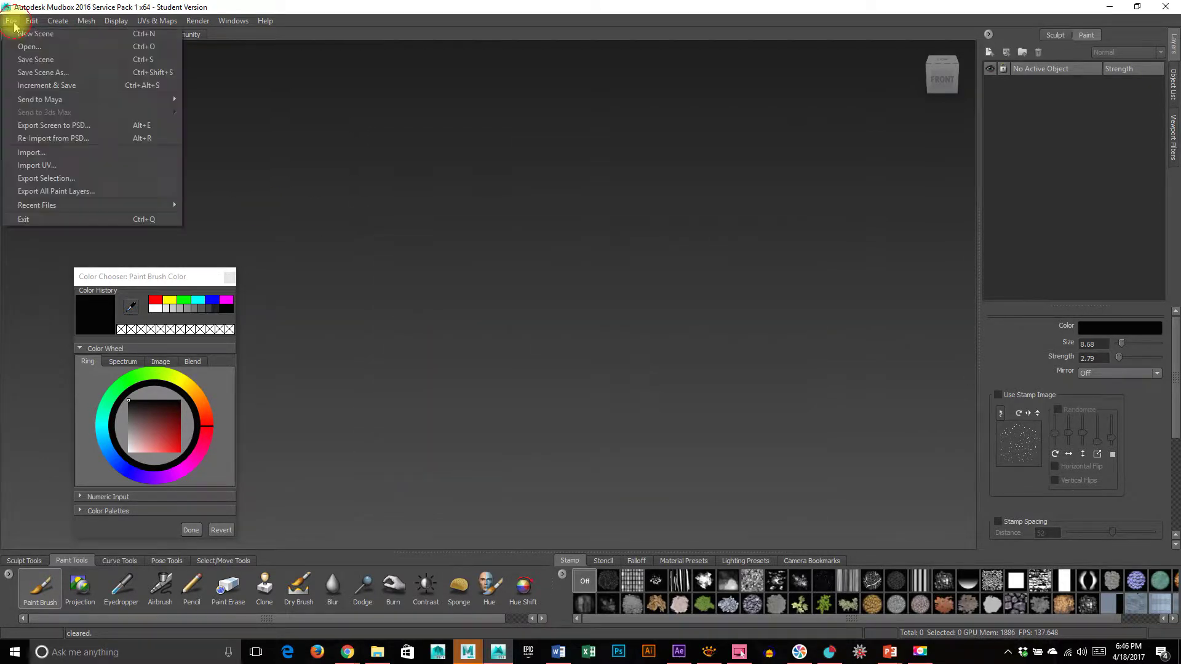
left_click(61, 153)
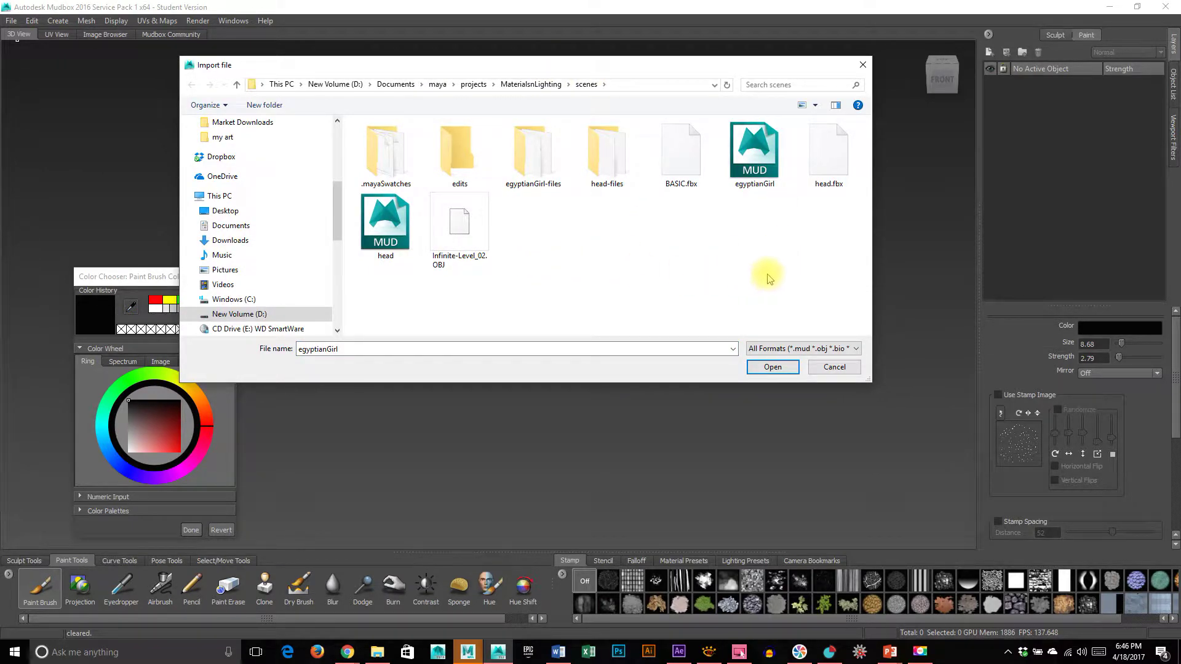
left_click(836, 168)
double_click(836, 169)
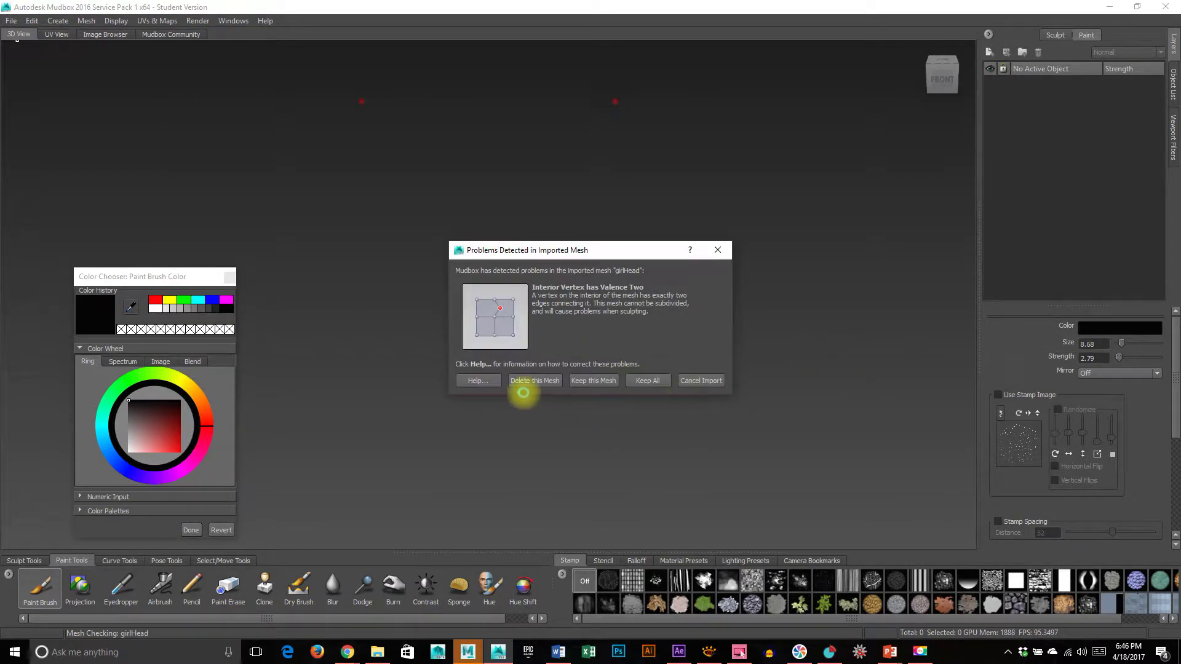
left_click(602, 382)
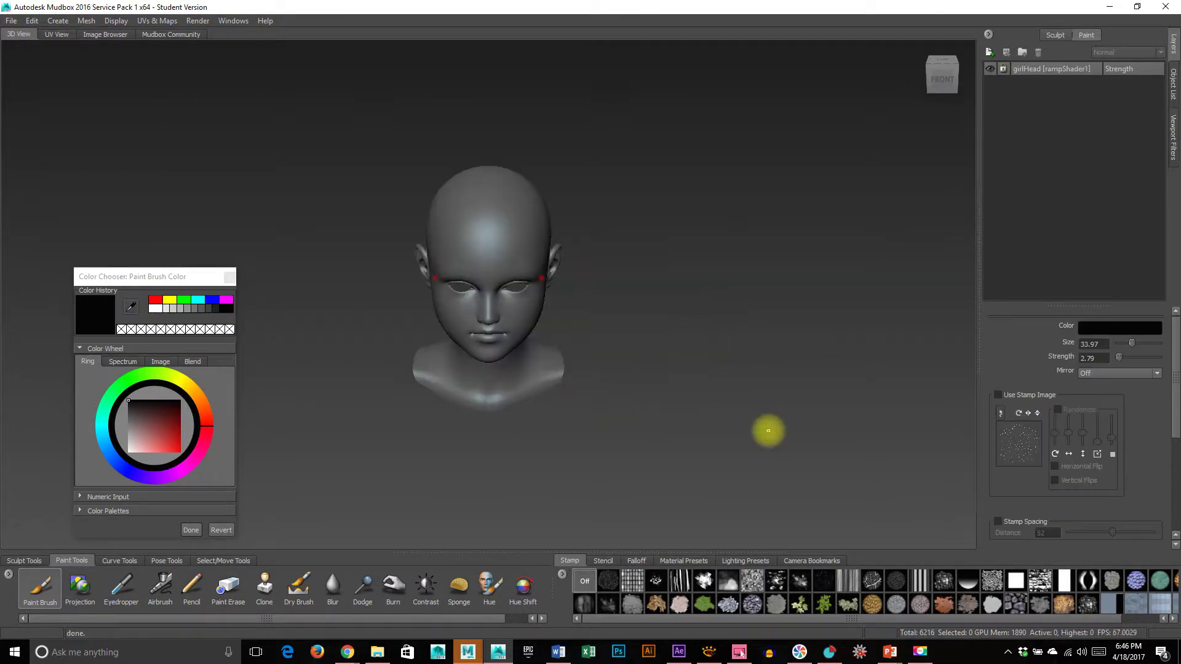
left_click_drag(573, 390, 560, 373, "alt")
right_click_drag(456, 384, 861, 389, "alt")
left_click_drag(861, 389, 613, 370, "alt")
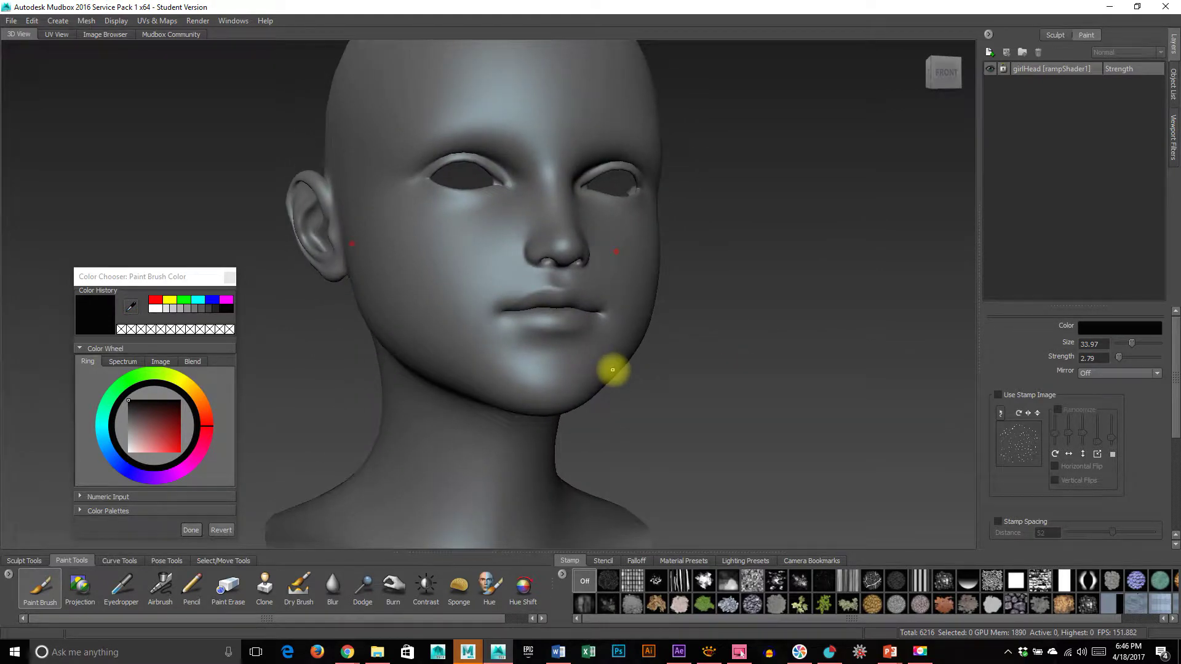
left_click_drag(658, 298, 630, 395, "alt")
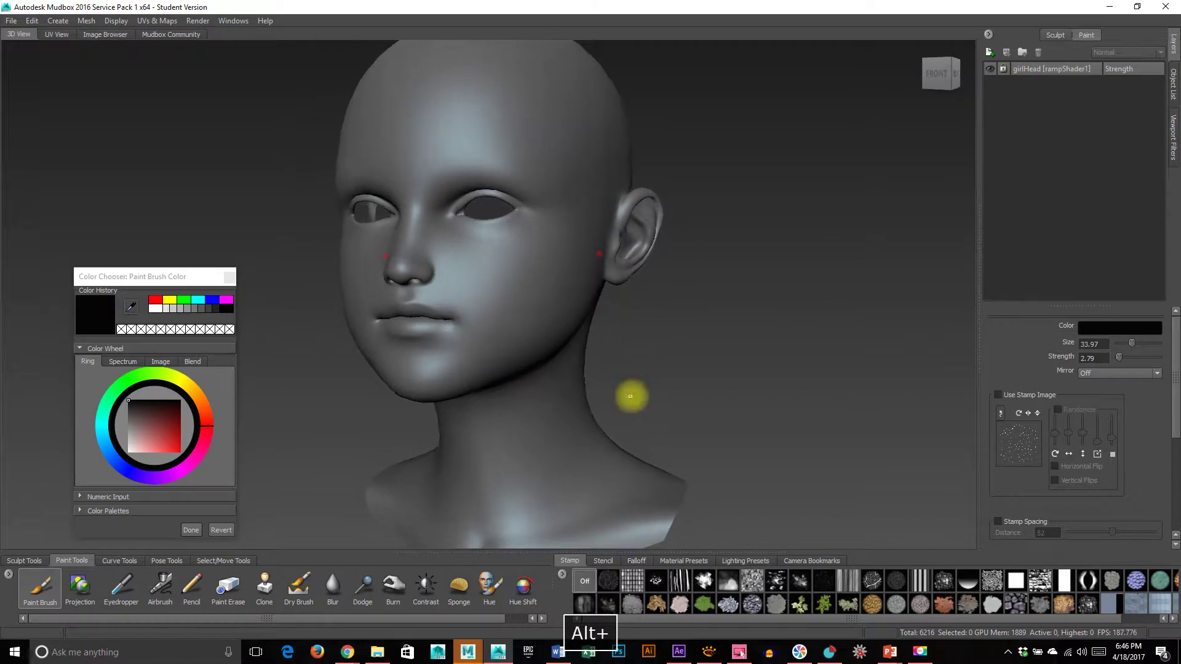
Choose a medium orange-brown as the paint brush color.
left_click(203, 399)
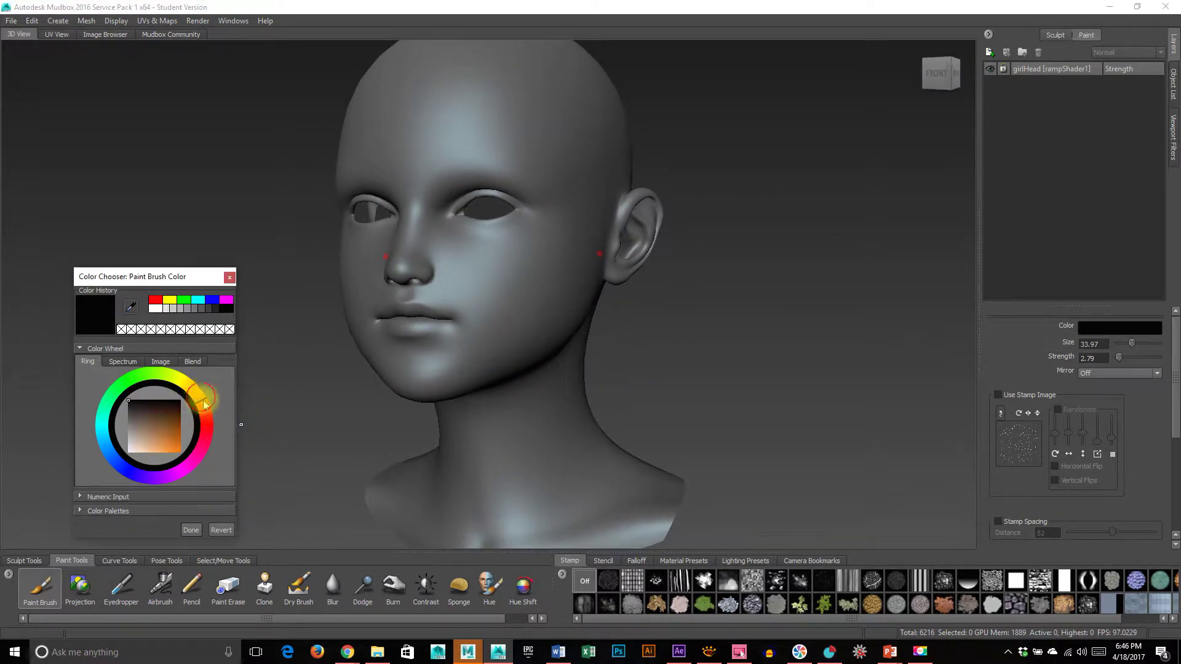
left_click(161, 428)
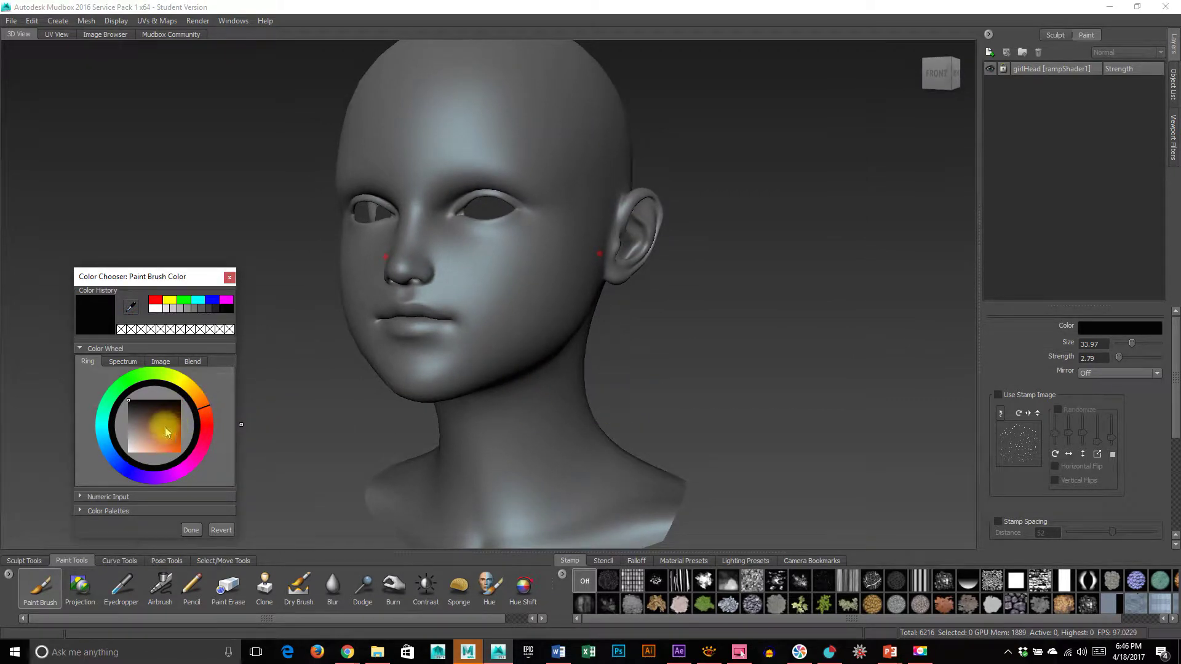
left_click(1060, 36)
left_click(1093, 35)
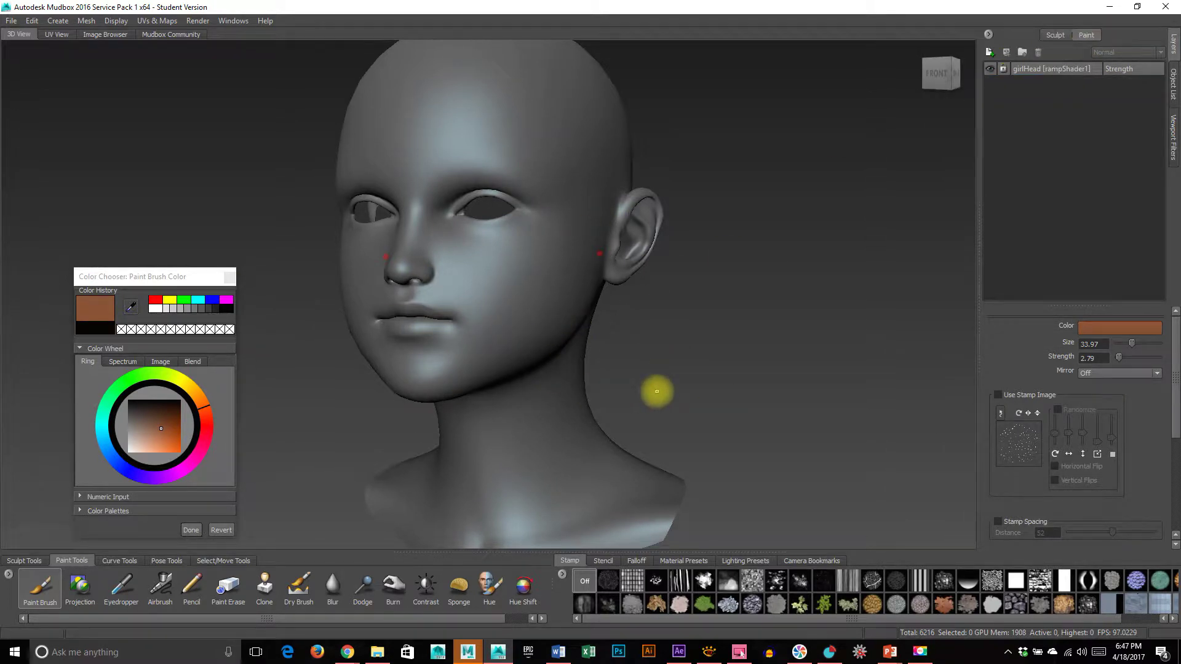
Reduce the paint brush size to 30.82 and its strength to 1.08.
left_click_drag(640, 395, 844, 385, "alt")
middle_click_drag(844, 384, 806, 392, "alt")
right_click_drag(806, 392, 562, 367, "alt")
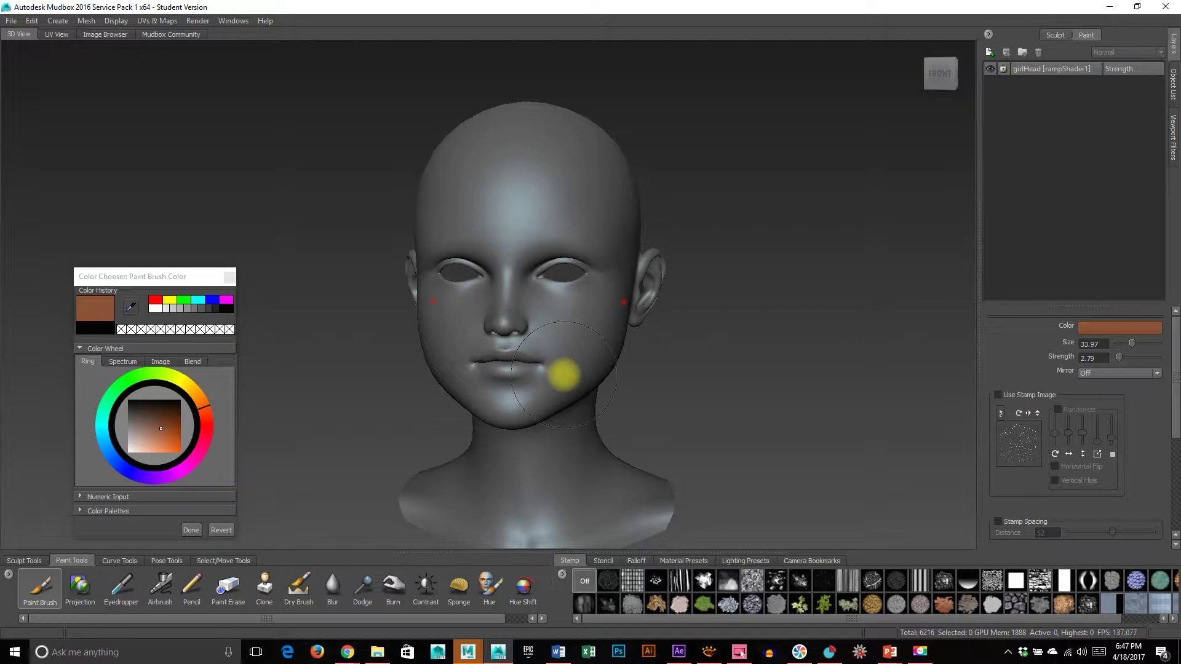
left_click_drag(498, 395, 625, 258, "alt")
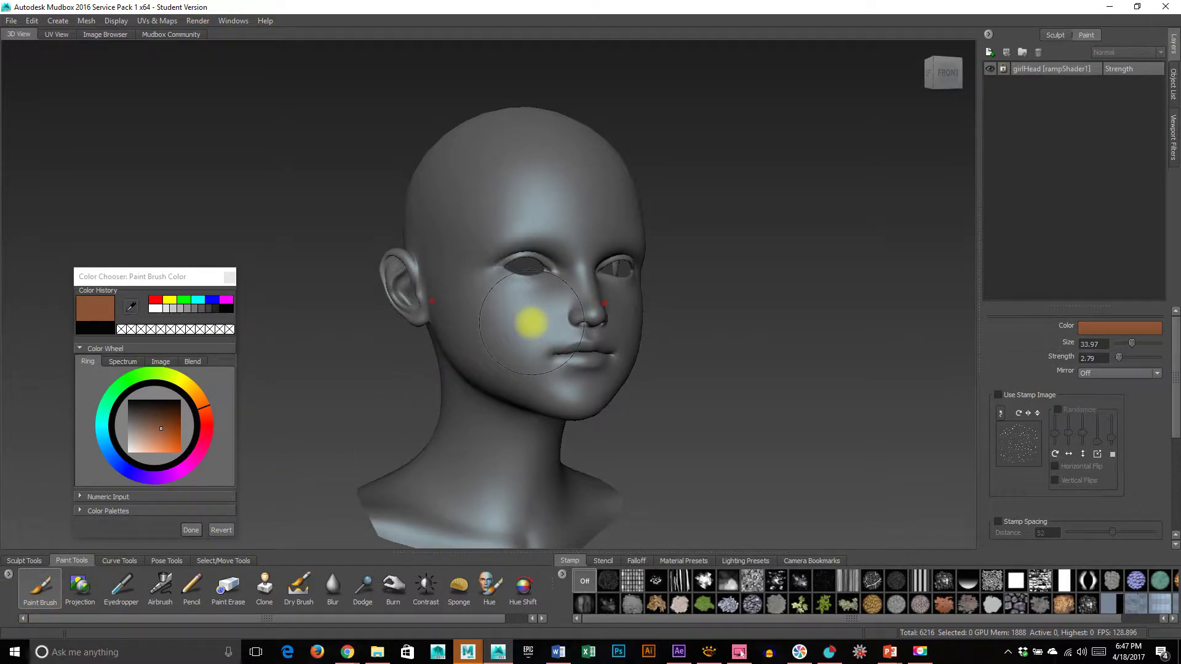
key("b")
mouse_move(521, 315)
left_mouse_down()
mouse_move(580, 332)
mouse_move(538, 329)
mouse_move(541, 340)
mouse_move(578, 342)
mouse_move(524, 335)
mouse_move(582, 329)
mouse_move(535, 340)
mouse_move(566, 335)
mouse_move(546, 332)
left_mouse_up()
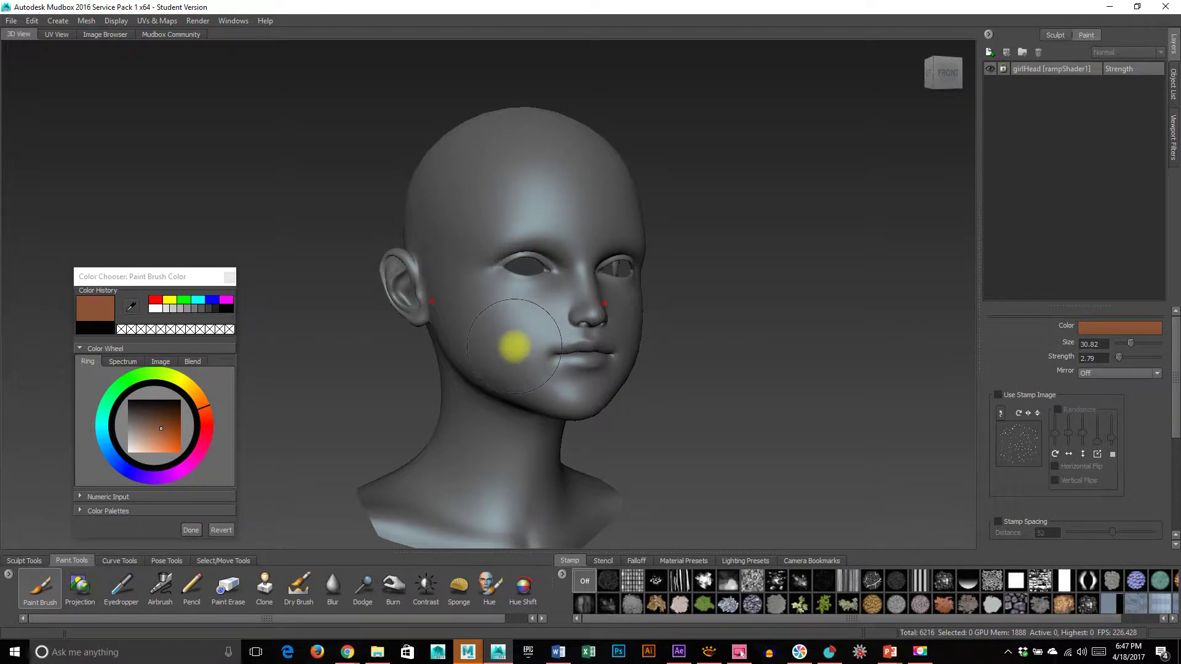
mouse_move(514, 346)
left_mouse_down()
mouse_move(541, 264)
mouse_move(548, 356)
mouse_move(573, 281)
mouse_move(566, 334)
mouse_move(581, 388)
mouse_move(572, 382)
mouse_move(586, 394)
mouse_move(580, 369)
left_mouse_up()
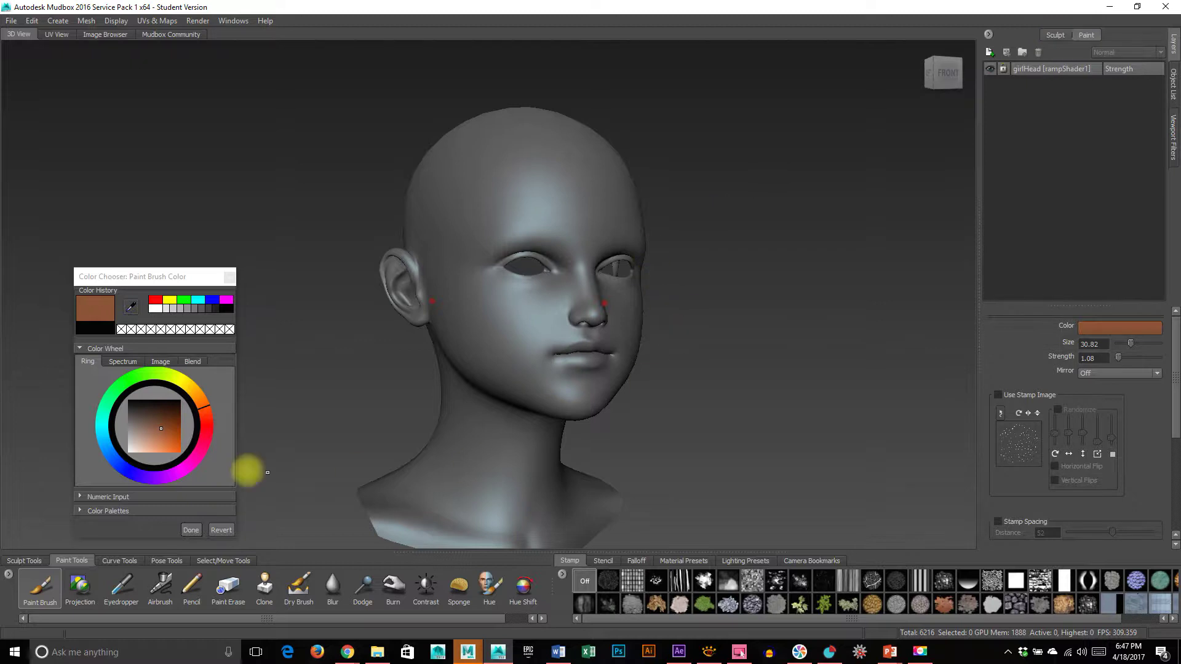
Shift the brush hue toward red and settle on a light dusty pink skin tone.
left_click(155, 430)
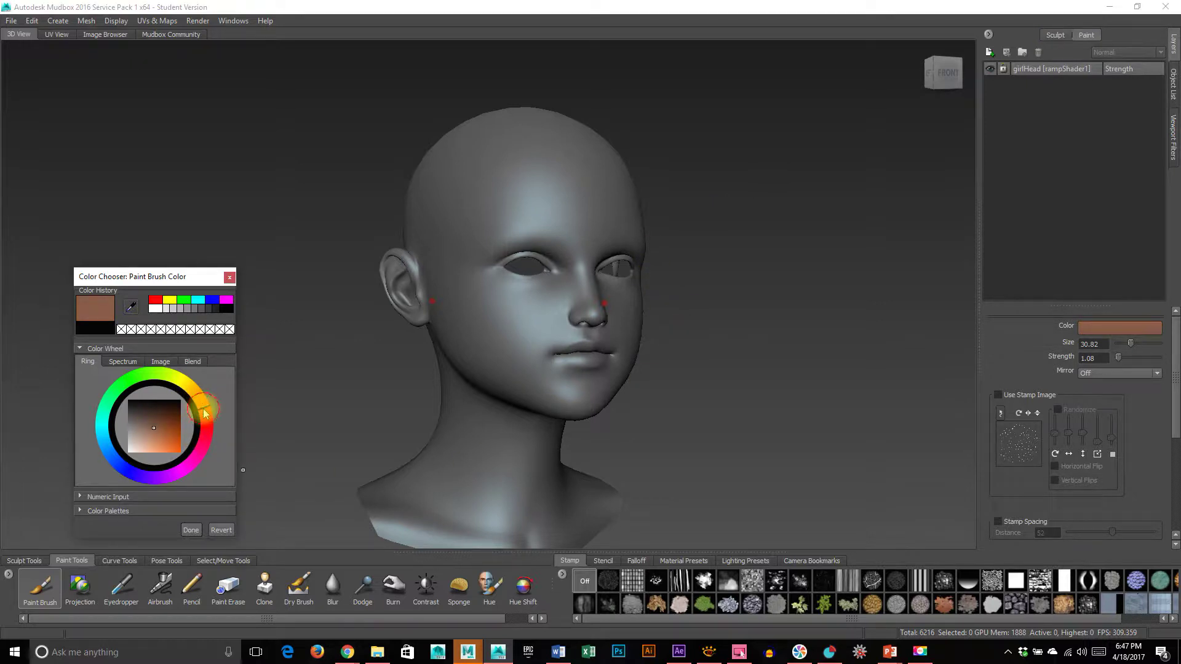
left_click_drag(205, 401, 209, 424)
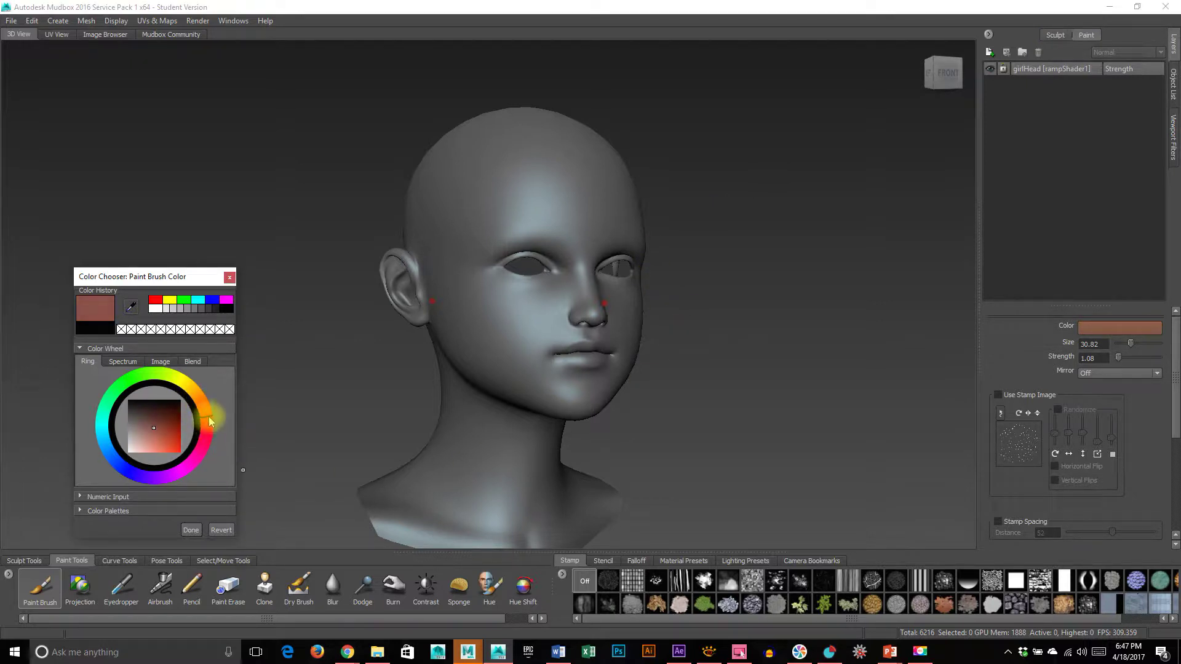
left_click(146, 437)
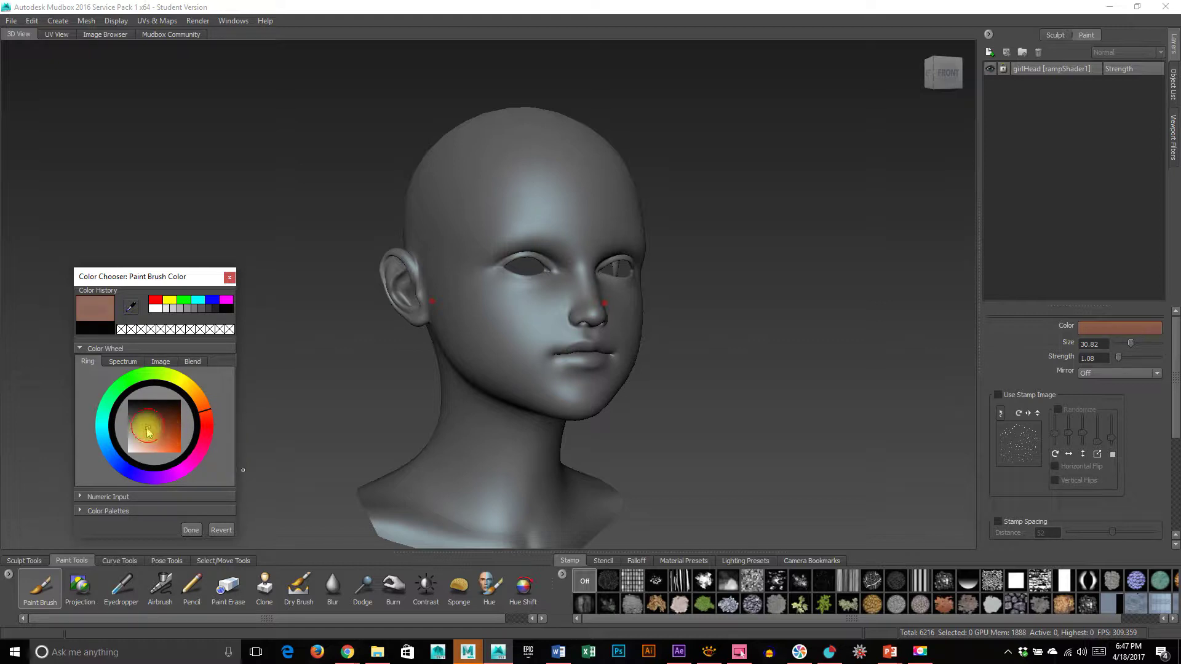
left_click(210, 420)
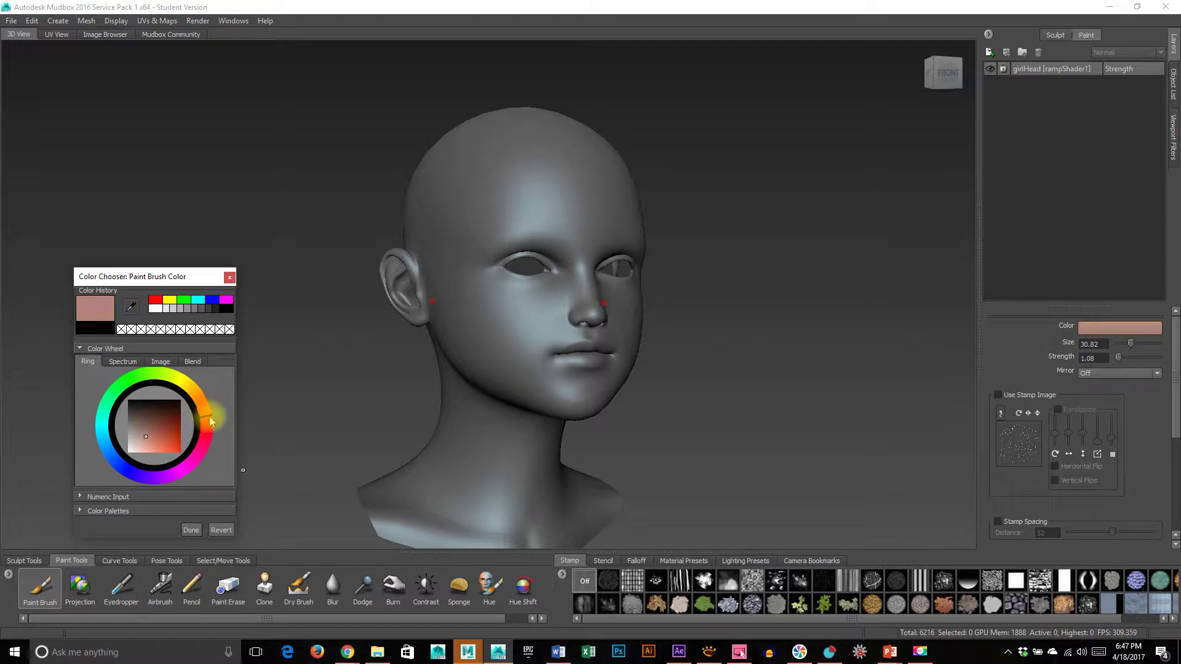
left_click(142, 440)
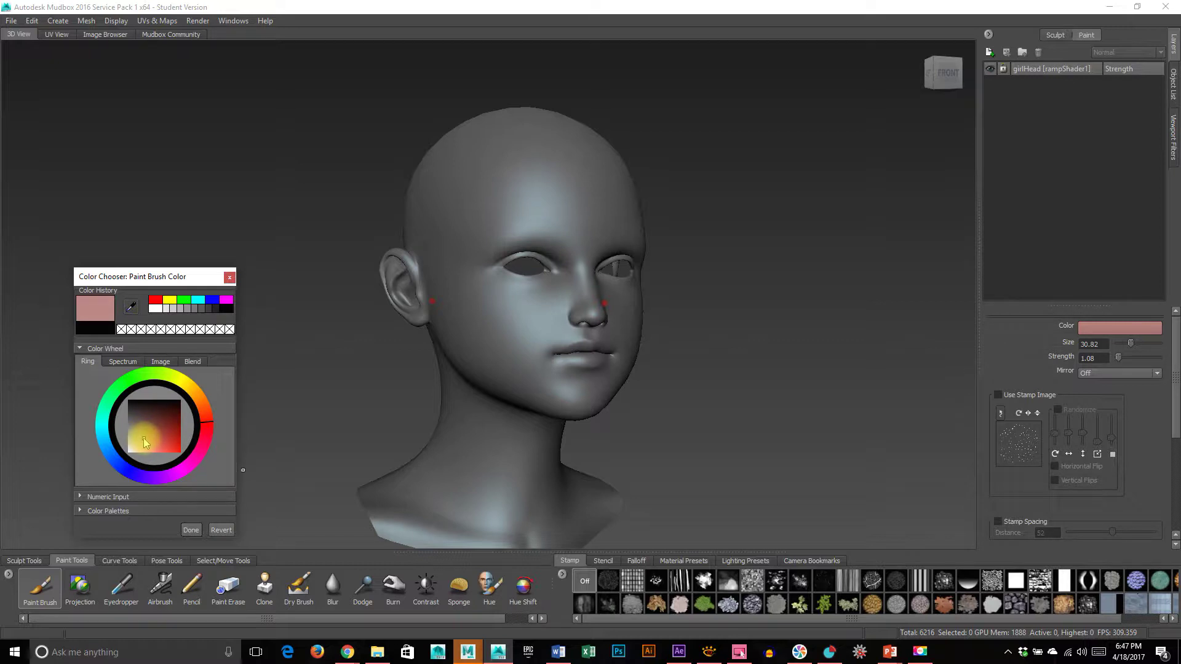
mouse_move(143, 438)
left_mouse_down()
mouse_move(130, 439)
mouse_move(140, 441)
left_mouse_up()
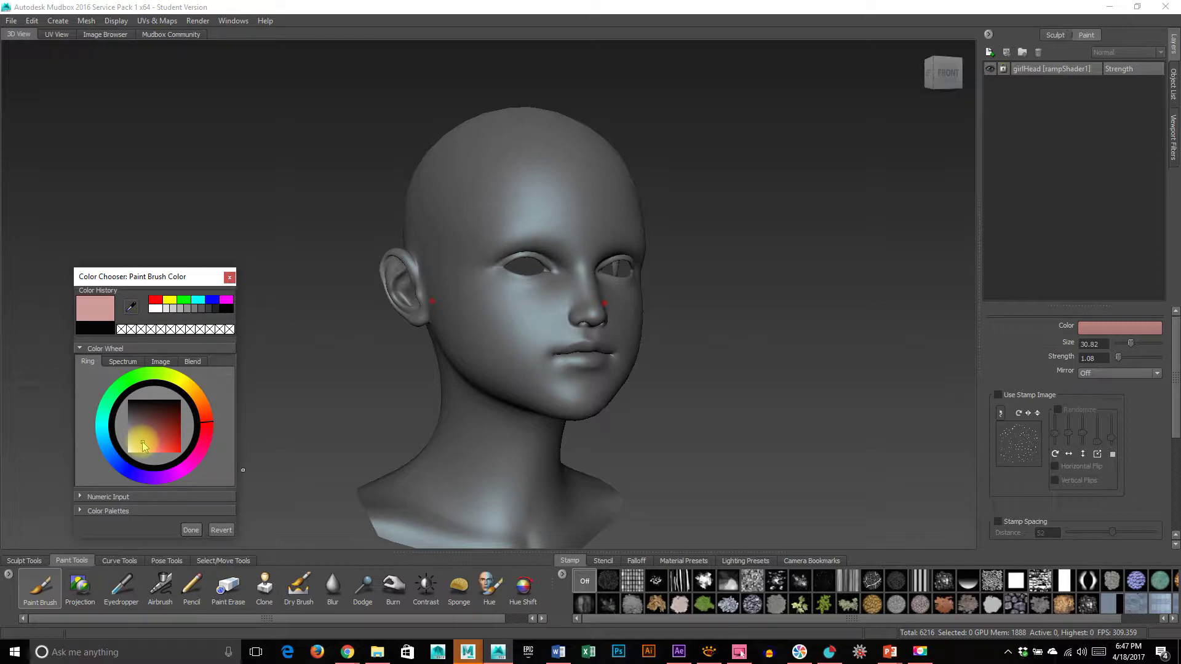
left_click_drag(143, 442, 142, 437)
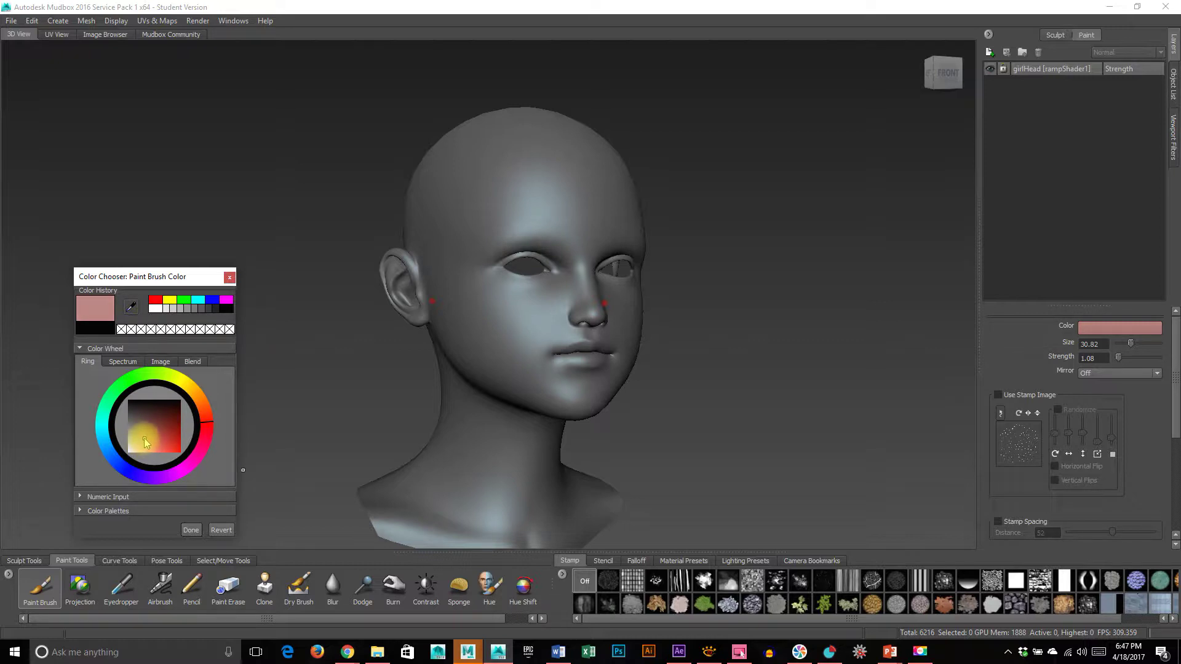
Create a new Diffuse paint layer named Skin at size 2048 in TIFF [8 bit, RGBA] format and select it.
left_click(487, 281)
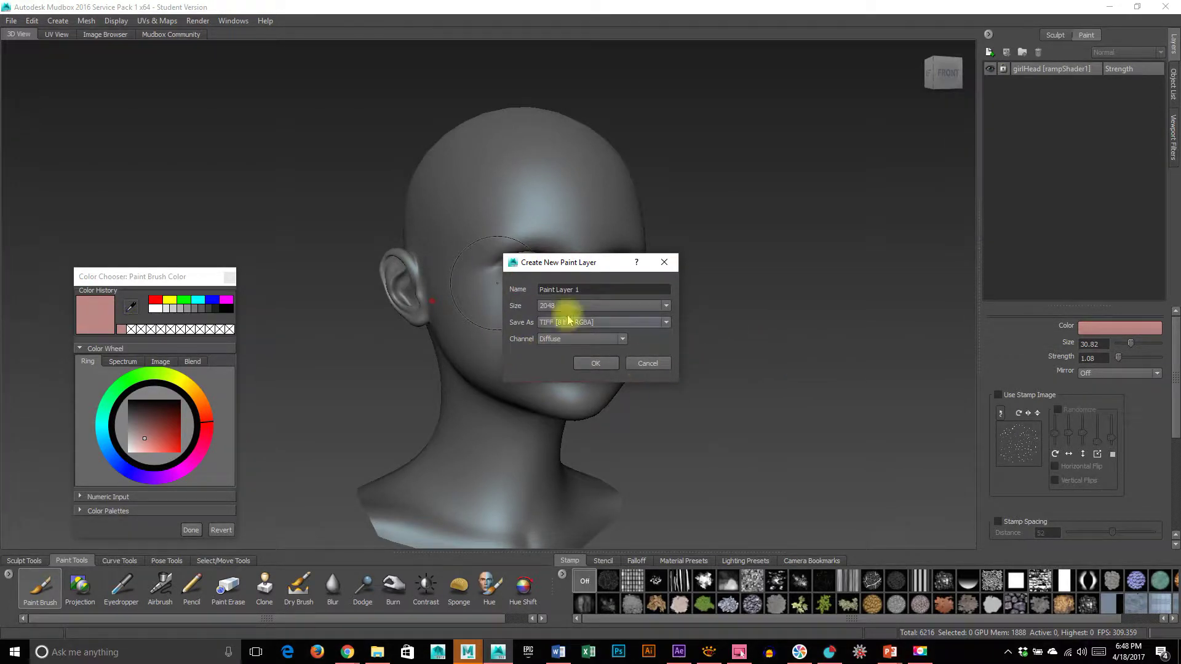
left_click_drag(597, 289, 495, 295)
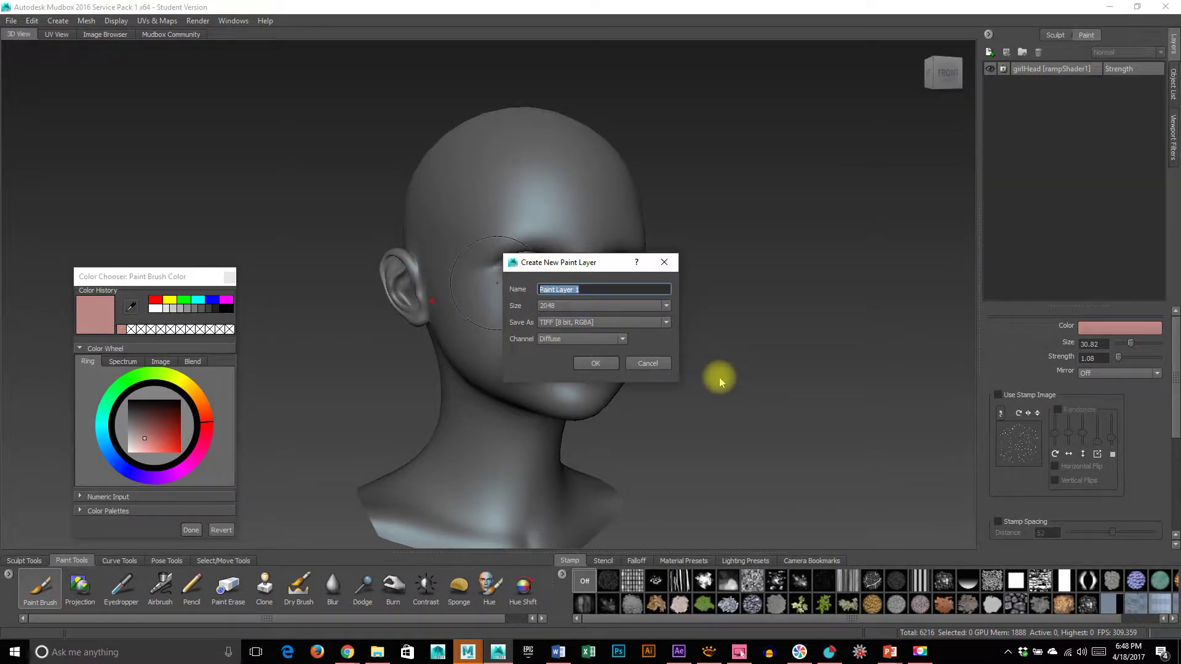
type("Skin")
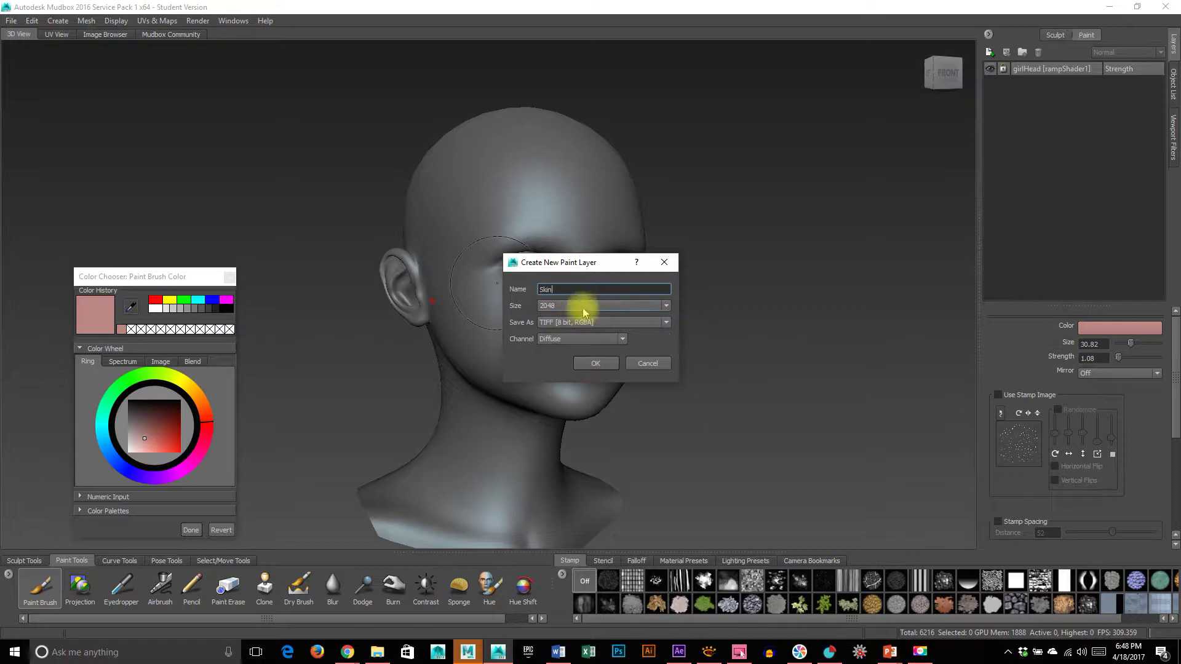
left_click(600, 364)
left_click(1076, 100)
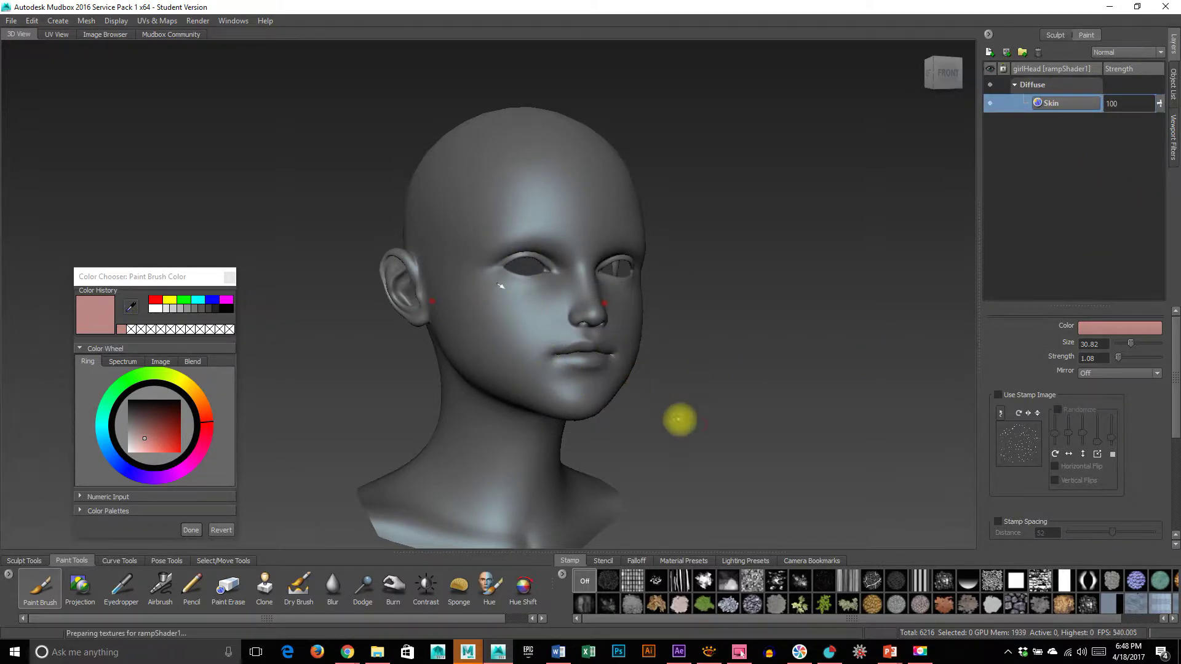
Set the brush mirroring to X, try a mirrored pink stroke on the cheek and undo it.
left_click_drag(679, 420, 527, 403, "alt")
left_click(1102, 373)
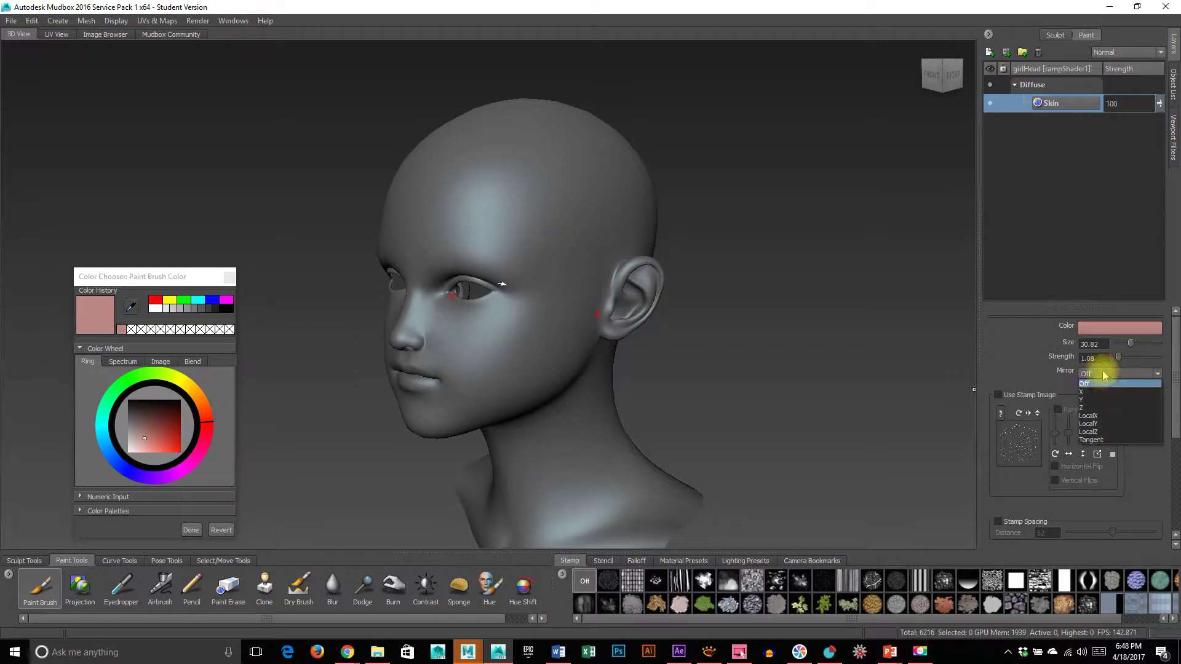
left_click(1108, 393)
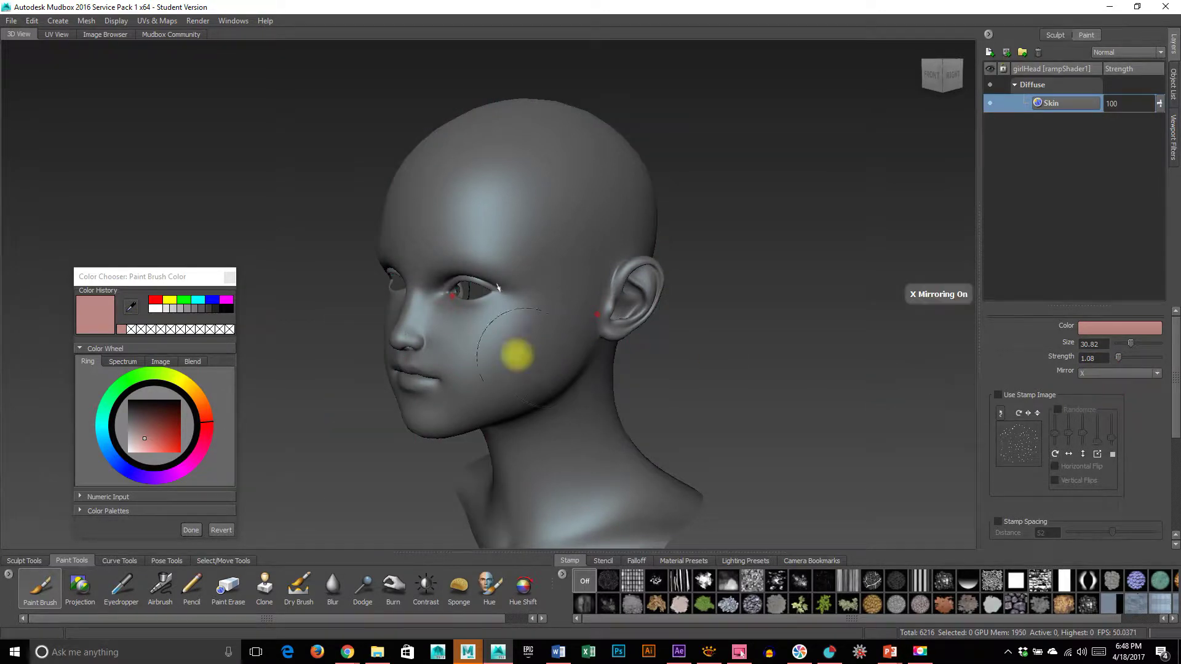
mouse_move(500, 361)
left_mouse_down("alt")
mouse_move(545, 336)
mouse_move(552, 353)
mouse_move(539, 354)
mouse_move(570, 303)
left_mouse_up("alt")
mouse_move(483, 444)
left_mouse_down("alt")
mouse_move(583, 454)
mouse_move(490, 374)
mouse_move(529, 430)
left_mouse_up("alt")
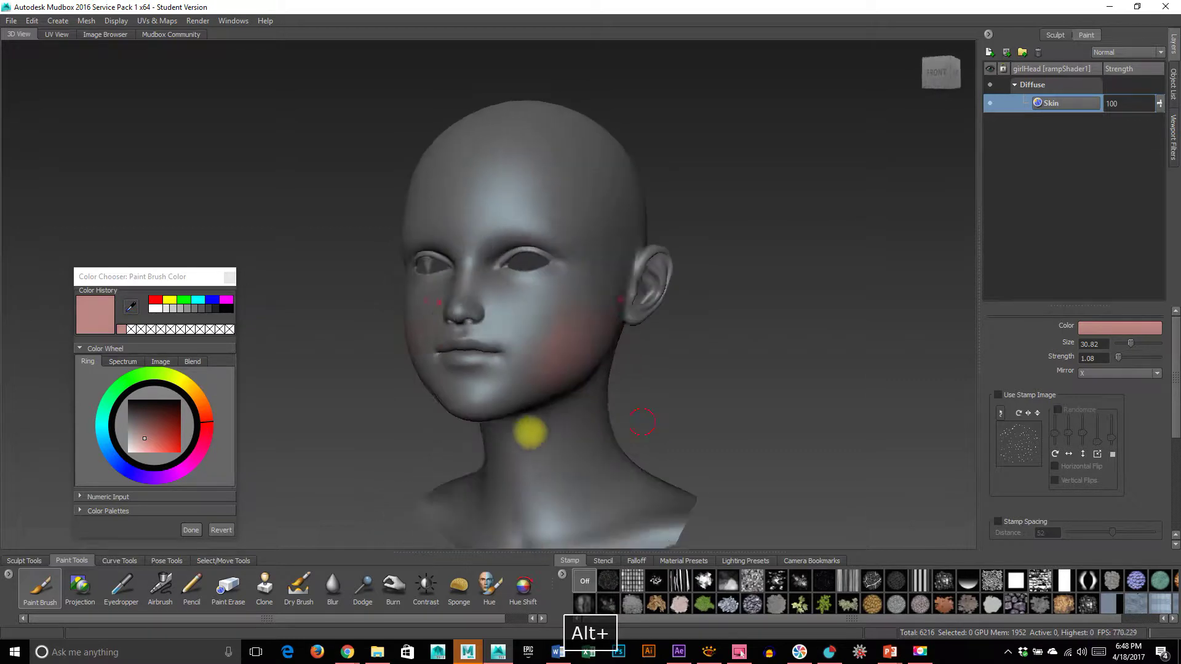
key("ctrl+z")
Turn off Steady Stroke and brush soft pink over both cheeks of the head.
scroll(1095, 420, "down", 3)
scroll(1095, 420, "down", 2)
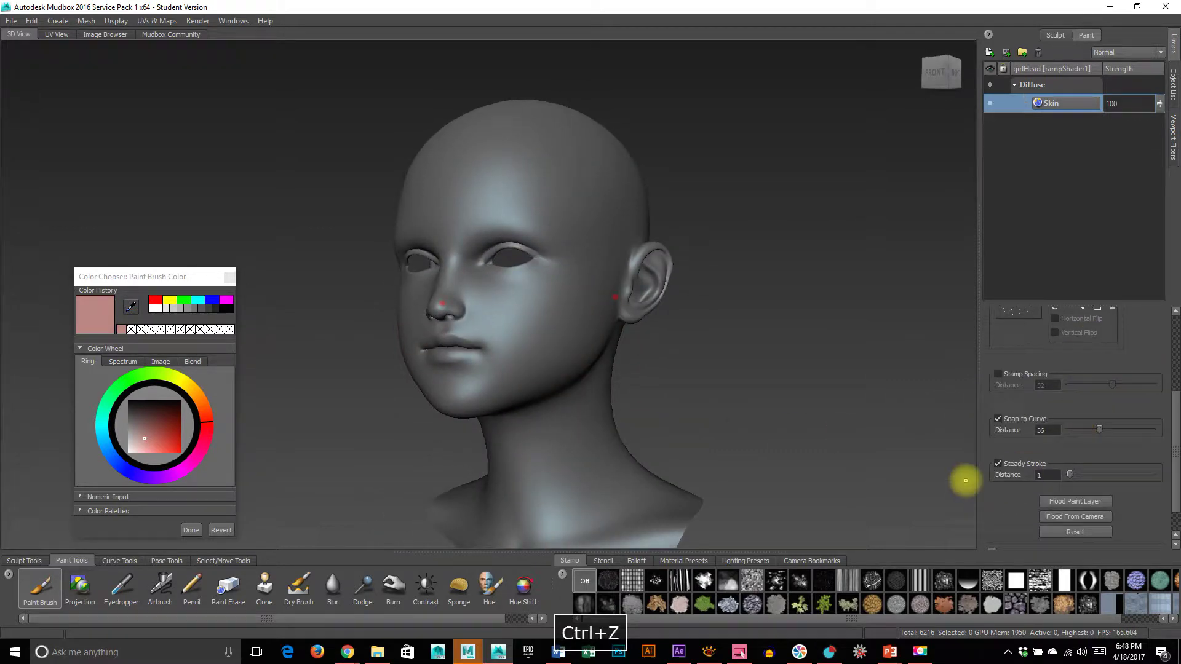
left_click(997, 464)
mouse_move(529, 303)
left_mouse_down()
mouse_move(522, 345)
mouse_move(551, 313)
mouse_move(648, 352)
left_mouse_up()
right_click_drag(647, 353, 862, 343, "alt")
mouse_move(590, 276)
left_mouse_down()
mouse_move(499, 337)
mouse_move(608, 375)
left_mouse_up()
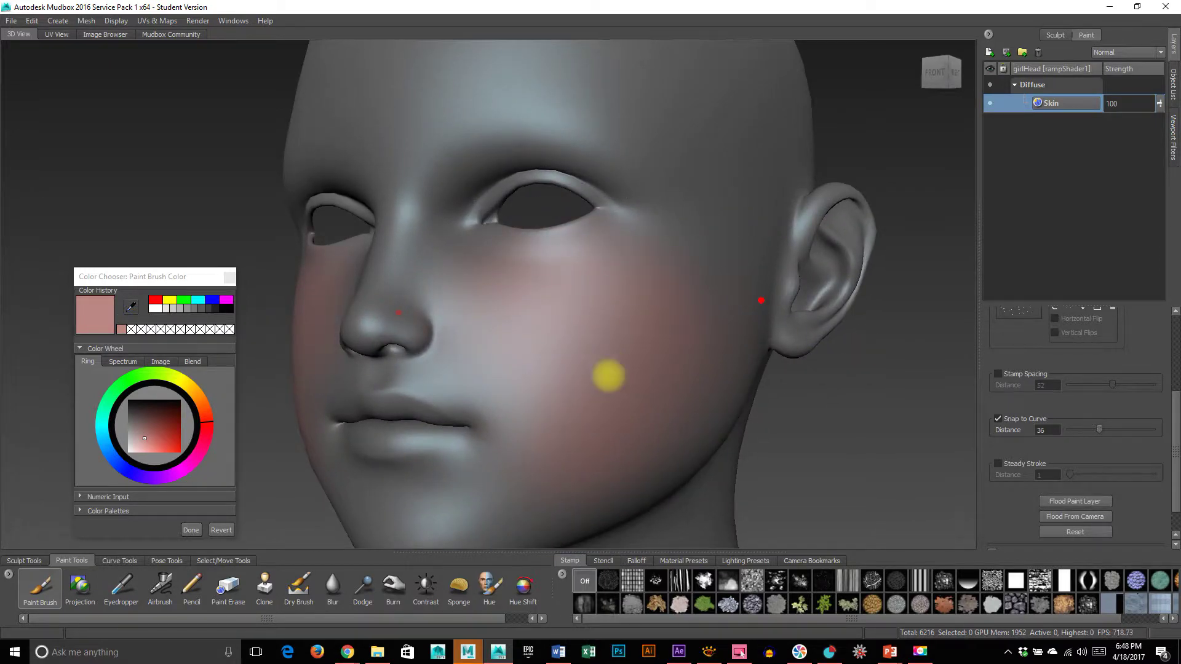
left_click_drag(630, 428, 724, 442, "alt")
right_click_drag(724, 443, 675, 422, "alt")
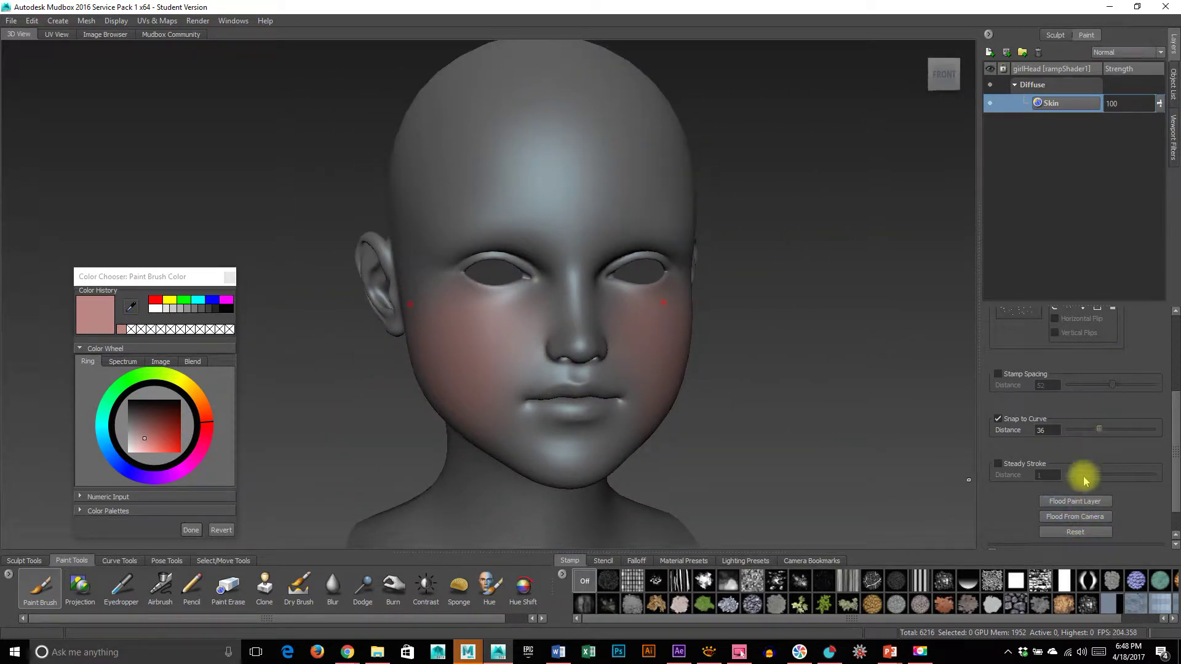
Flood the Skin layer with the dusty pink, and reflood it with a greyer, less saturated pink.
left_click(1092, 503)
mouse_move(854, 405)
left_mouse_down("alt")
mouse_move(561, 390)
mouse_move(920, 395)
mouse_move(846, 403)
mouse_move(777, 387)
mouse_move(708, 408)
mouse_move(1012, 377)
mouse_move(867, 390)
left_mouse_up("alt")
left_click(139, 436)
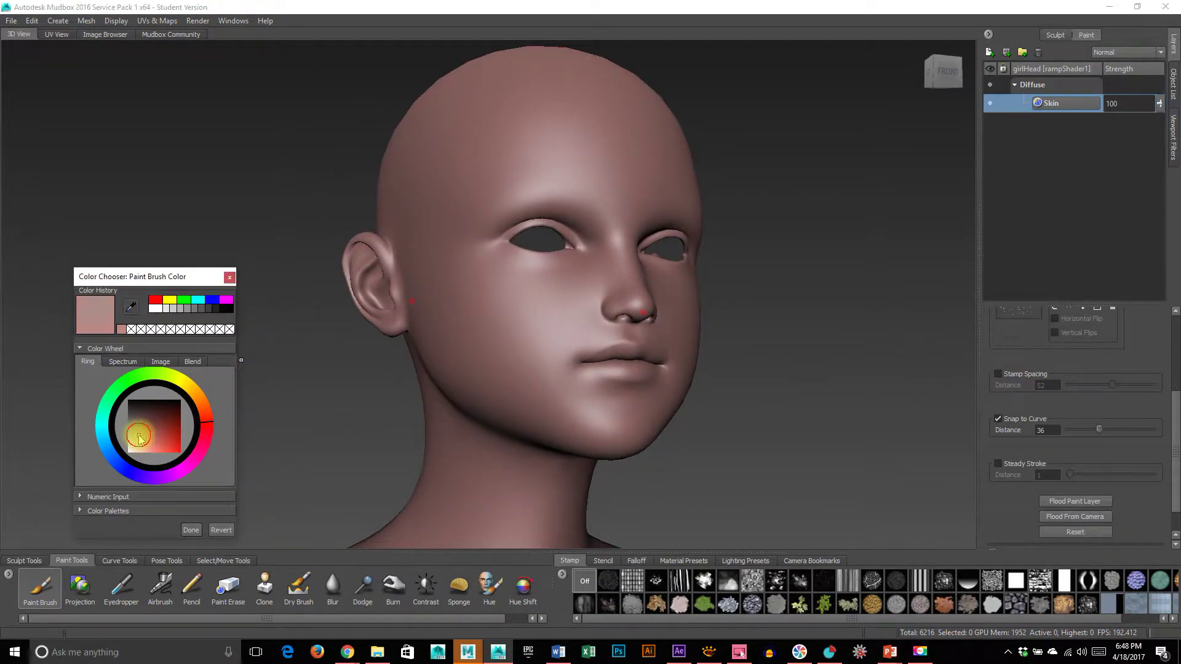
left_click_drag(139, 435, 134, 435)
left_click(1095, 505)
left_click_drag(834, 434, 691, 443, "alt")
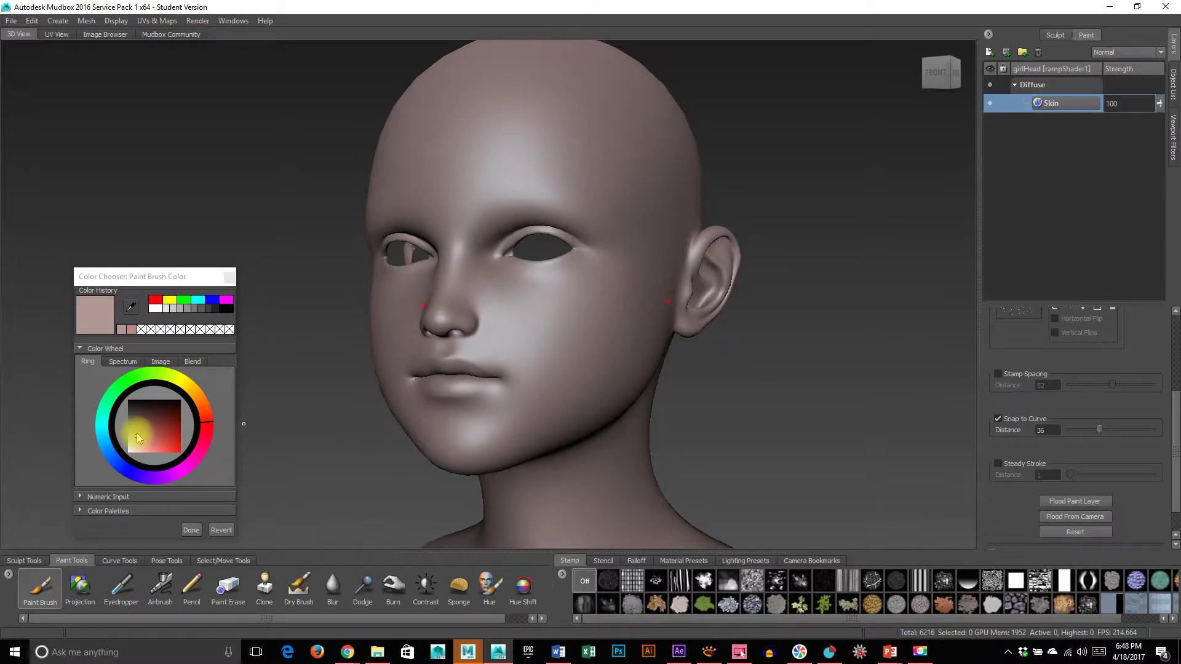
Pick a lighter, slightly pinker brush color, try flooding the Skin layer from the camera, and undo that flood.
left_click(139, 433)
left_click_drag(139, 433, 141, 437)
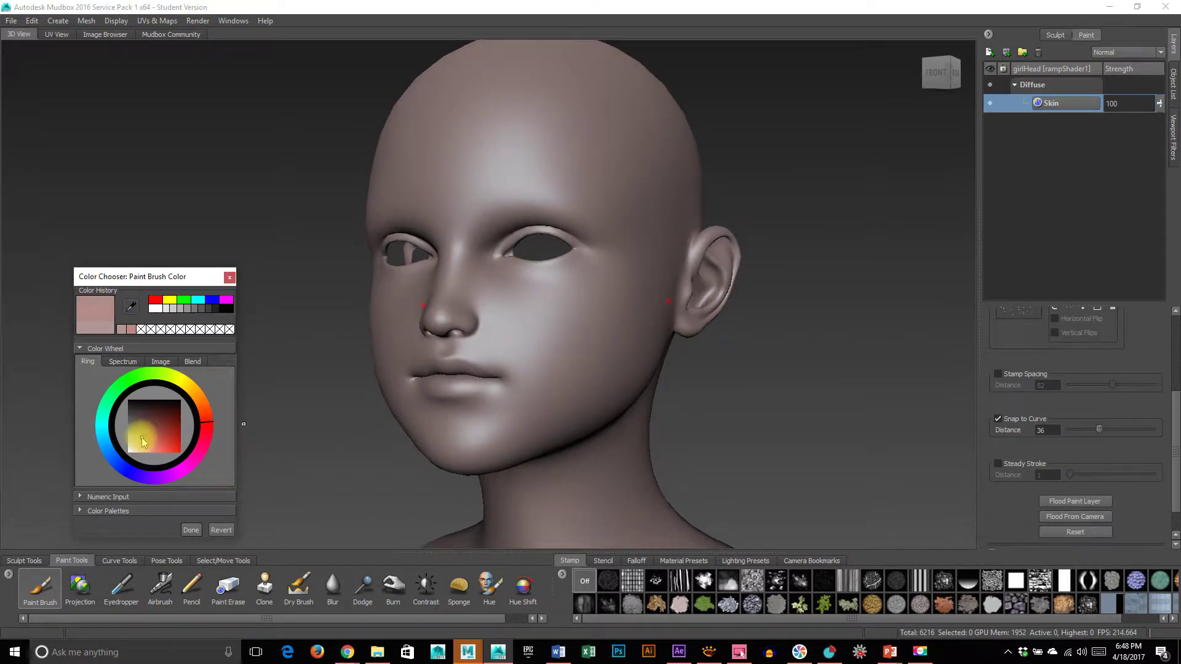
left_click_drag(142, 438, 139, 439)
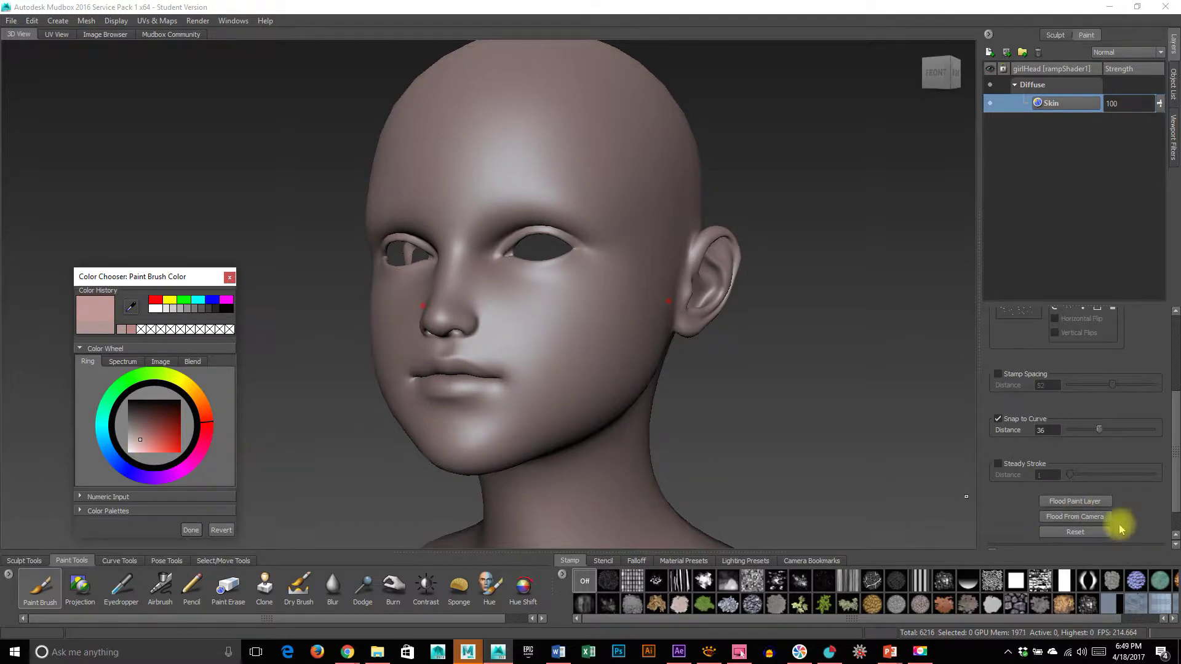
left_click(1080, 517)
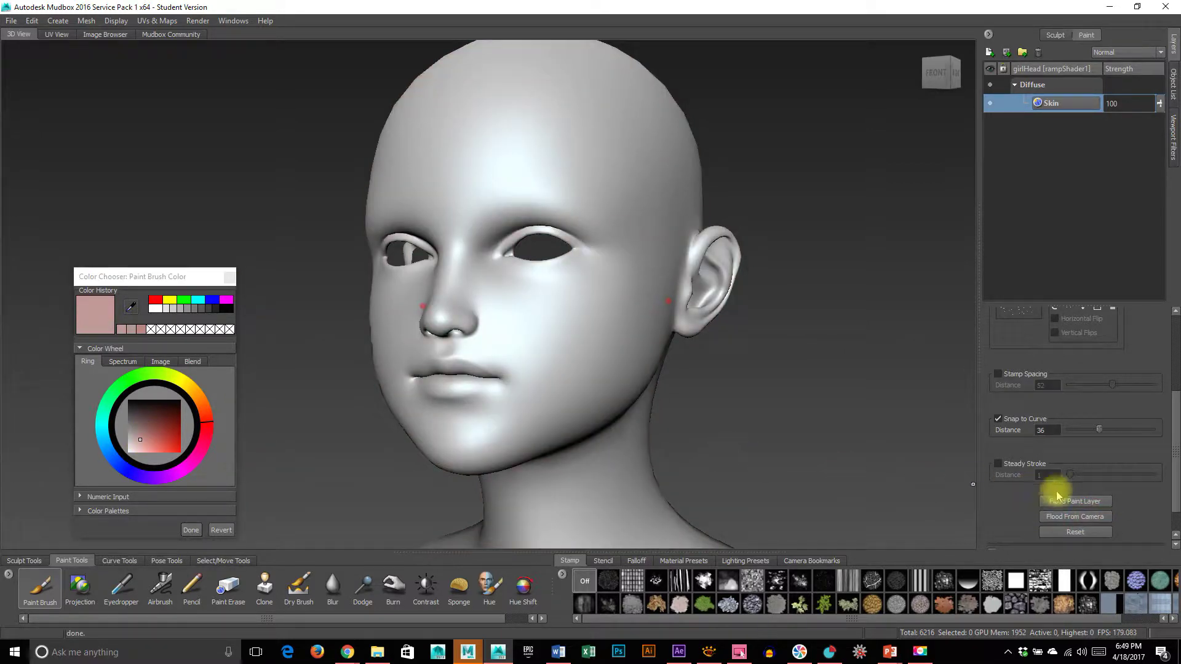
key("ctrl+z")
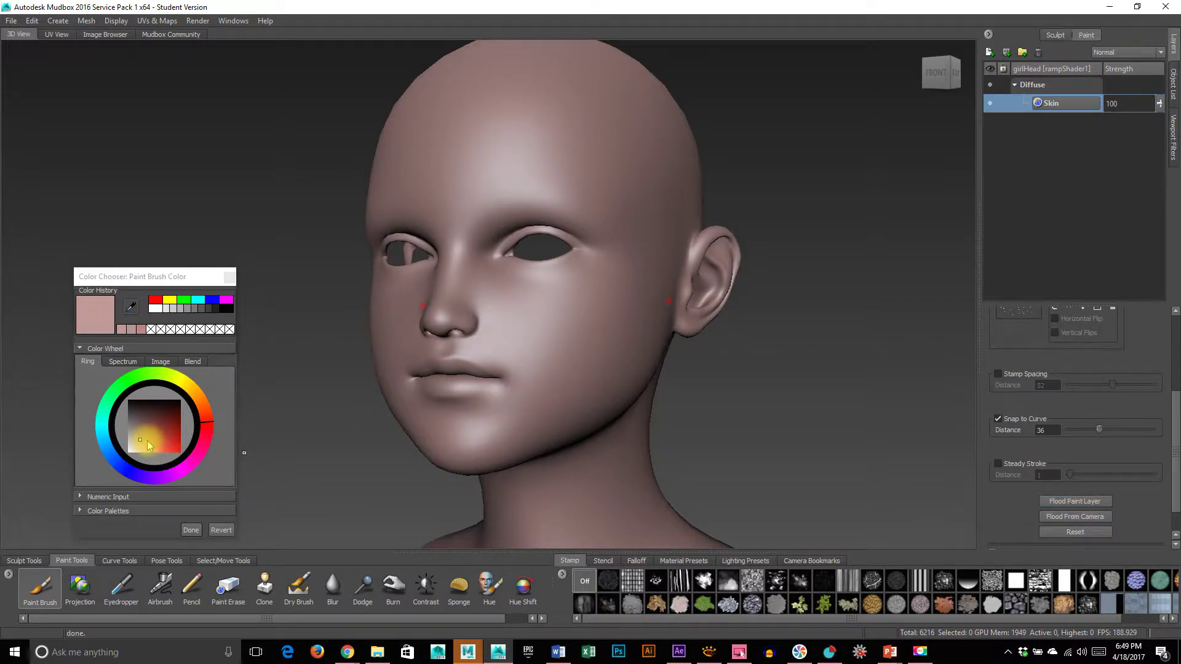
Make the brush color a slightly more saturated pink and flood the whole Skin layer with it.
left_click(147, 438)
left_click(143, 437)
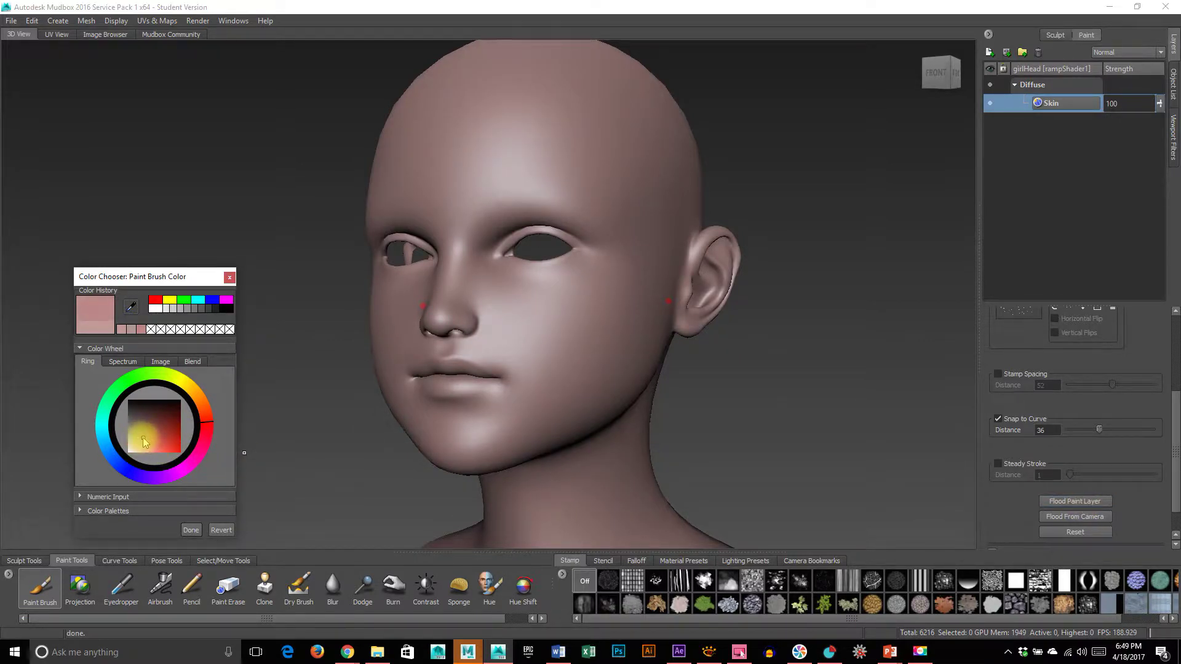
left_click(1089, 503)
Look through the brush falloffs and apply a stamp of white blotches on black to the paint brush for the cheek.
left_click_drag(588, 403, 698, 403, "alt")
middle_click_drag(726, 406, 654, 416, "alt")
right_click_drag(542, 429, 802, 447, "alt")
right_click_drag(653, 387, 369, 371, "alt")
left_click_drag(451, 374, 460, 376, "alt")
middle_click_drag(529, 369, 594, 264, "alt")
right_click_drag(527, 318, 732, 336, "alt")
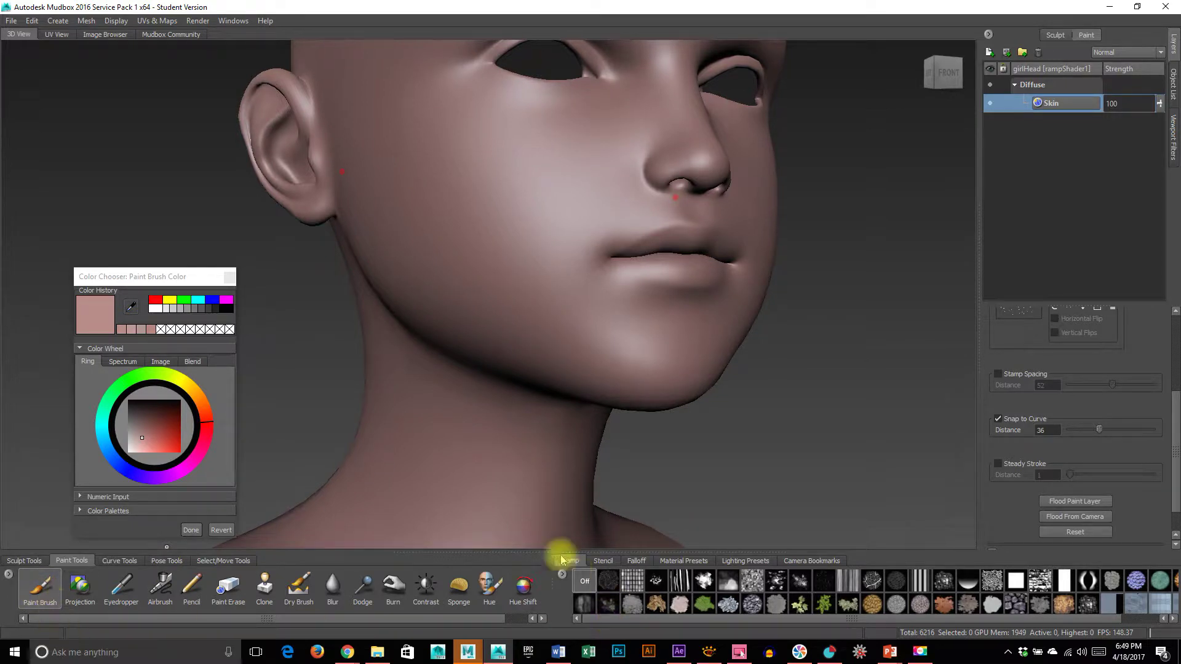
left_click(636, 561)
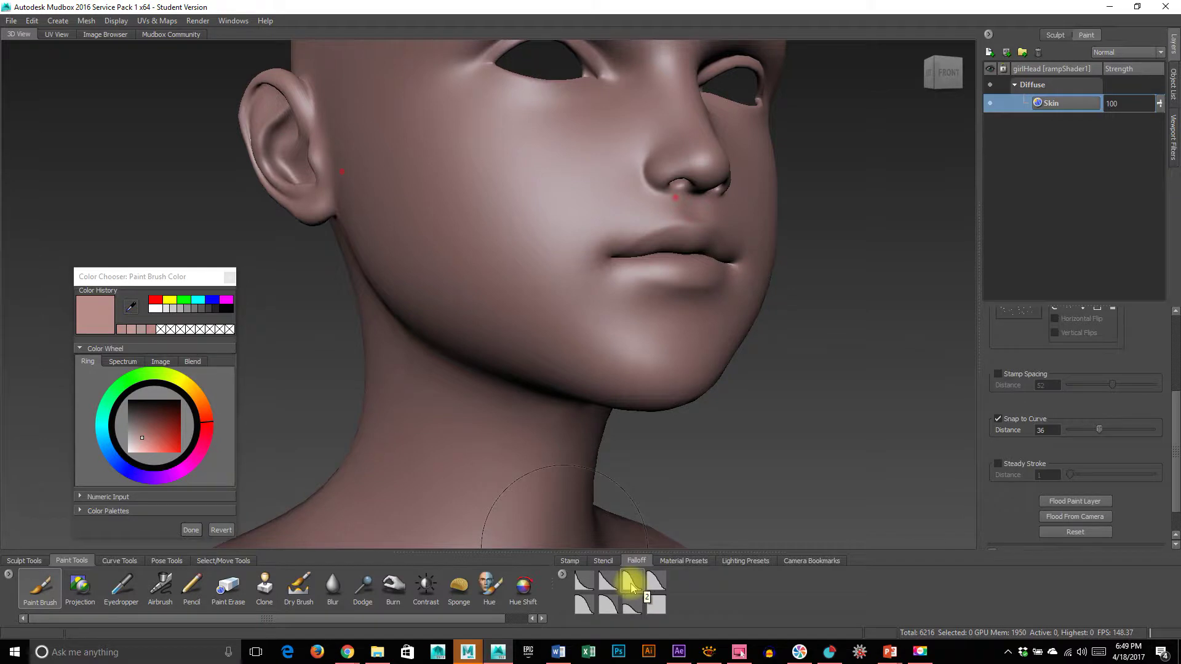
left_click(569, 561)
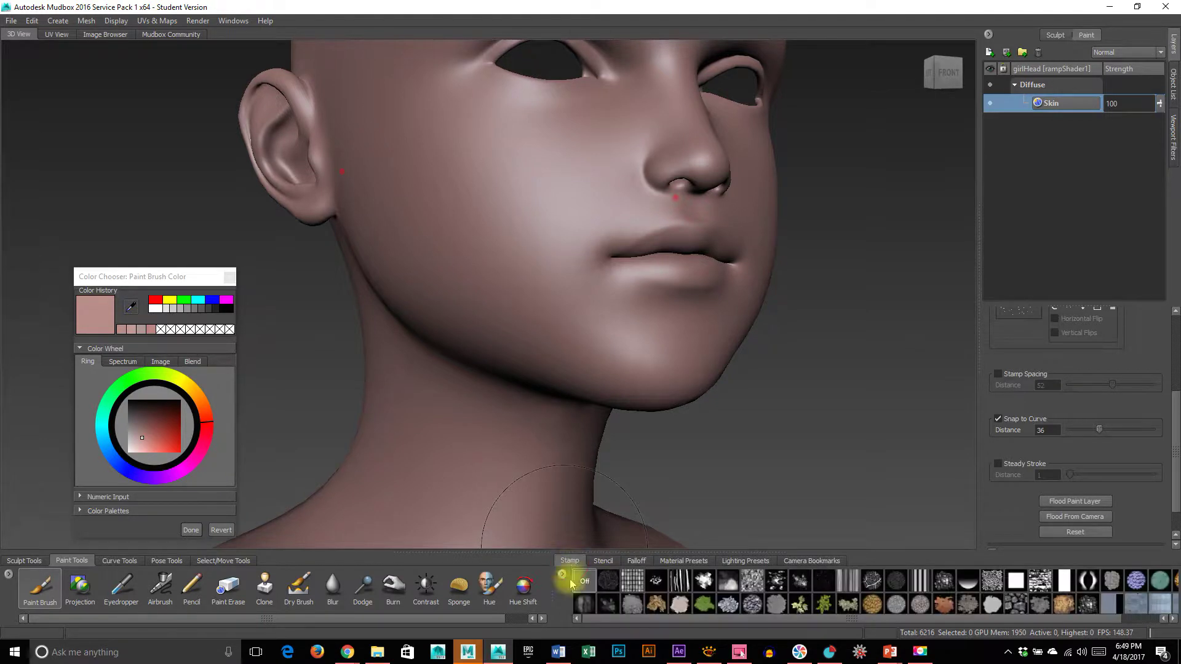
left_click(774, 584)
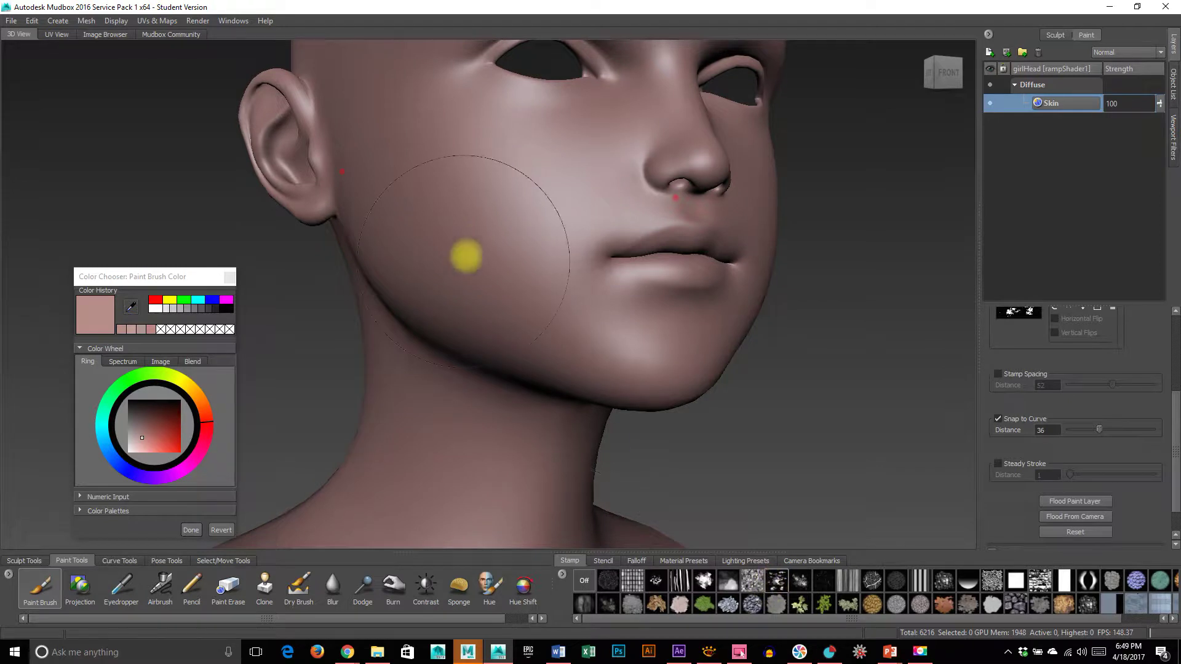
Try a blotchy stamp stroke on the cheek and undo it.
key("ctrl+z")
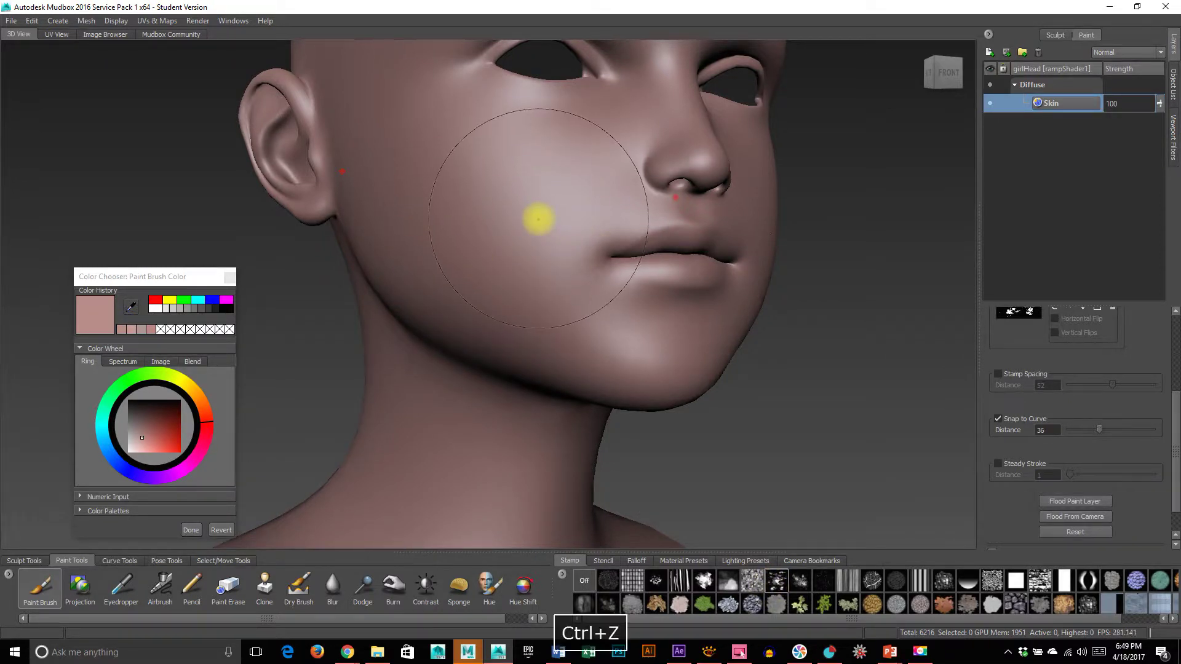
mouse_move(517, 177)
left_mouse_down()
mouse_move(518, 168)
mouse_move(533, 273)
mouse_move(556, 268)
left_mouse_up()
key("ctrl+z")
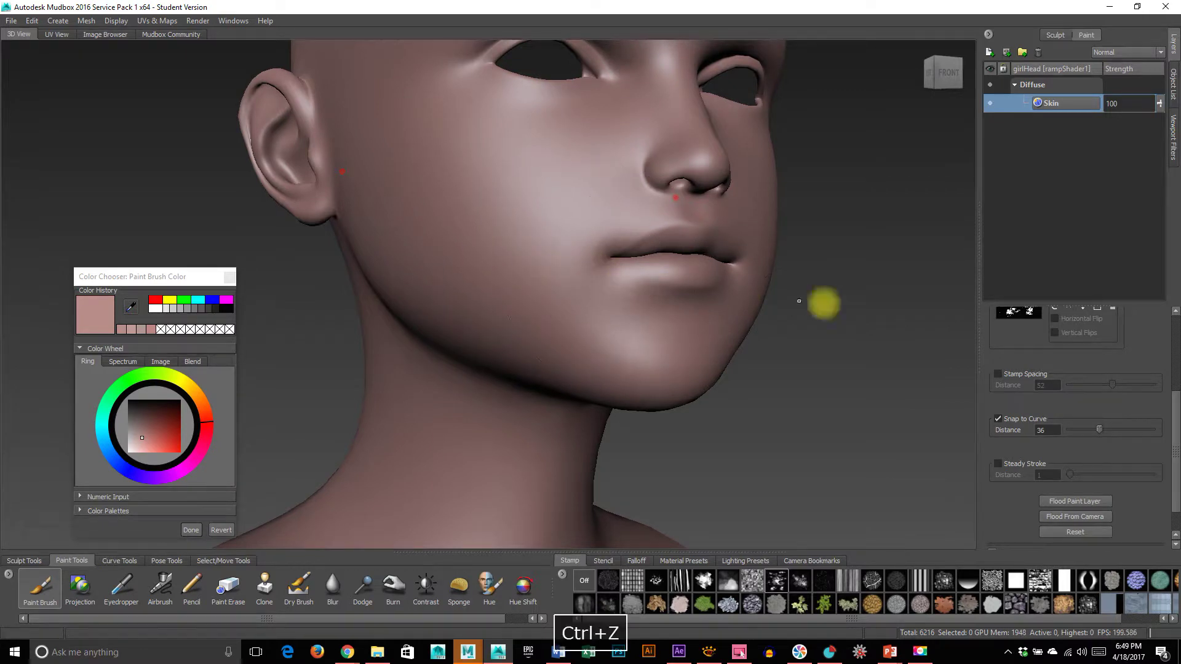
Reduce the paint brush size to 10.73 and undo the test stroke made on the cheek.
scroll(1176, 367, "up", 3)
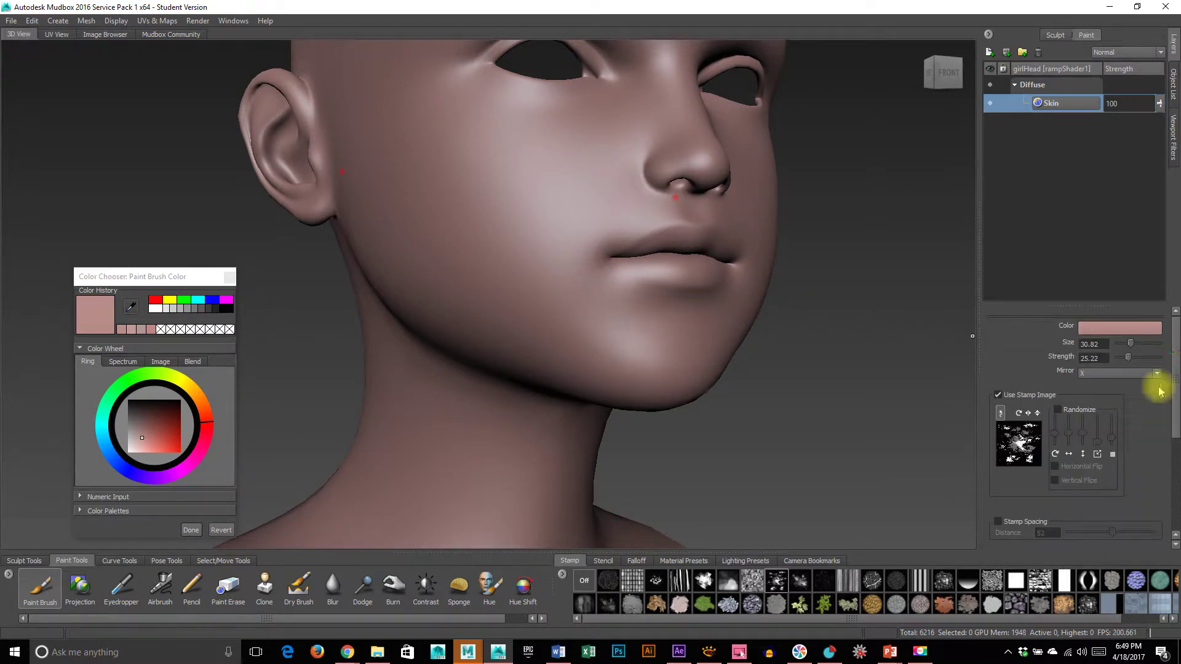
key("b")
left_click_drag(535, 233, 489, 242)
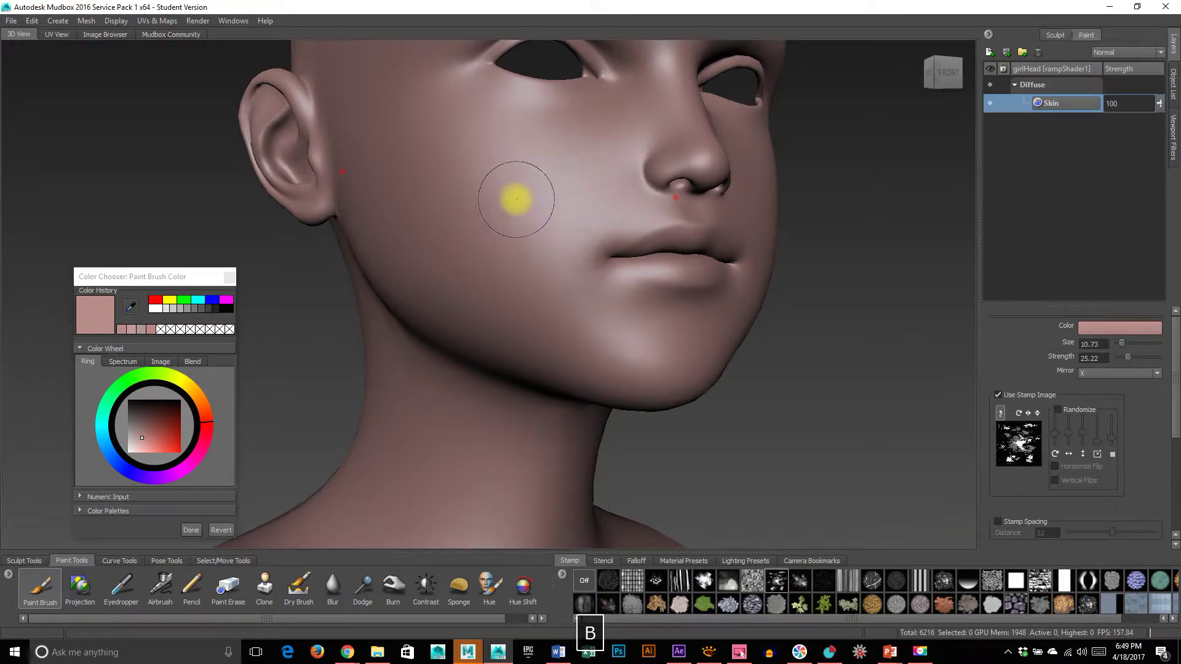
key("ctrl+z")
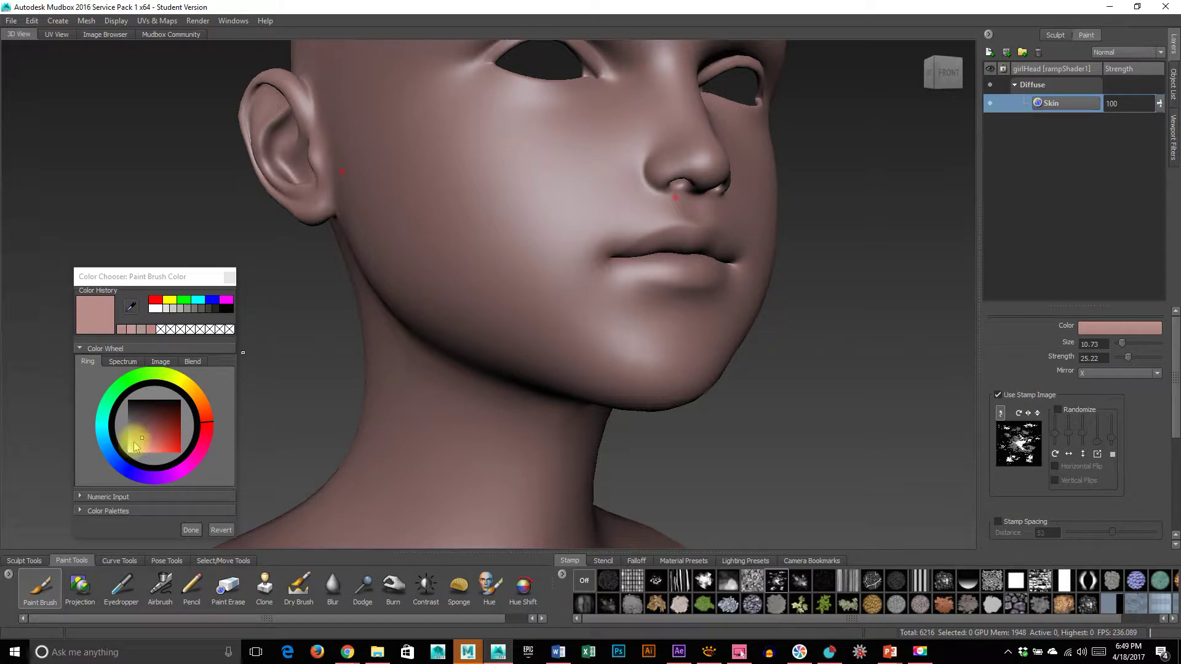
Change the brush color to a soft greyish blue, test it with a patch on the cheek, and undo the patch.
left_click_drag(114, 458, 112, 468)
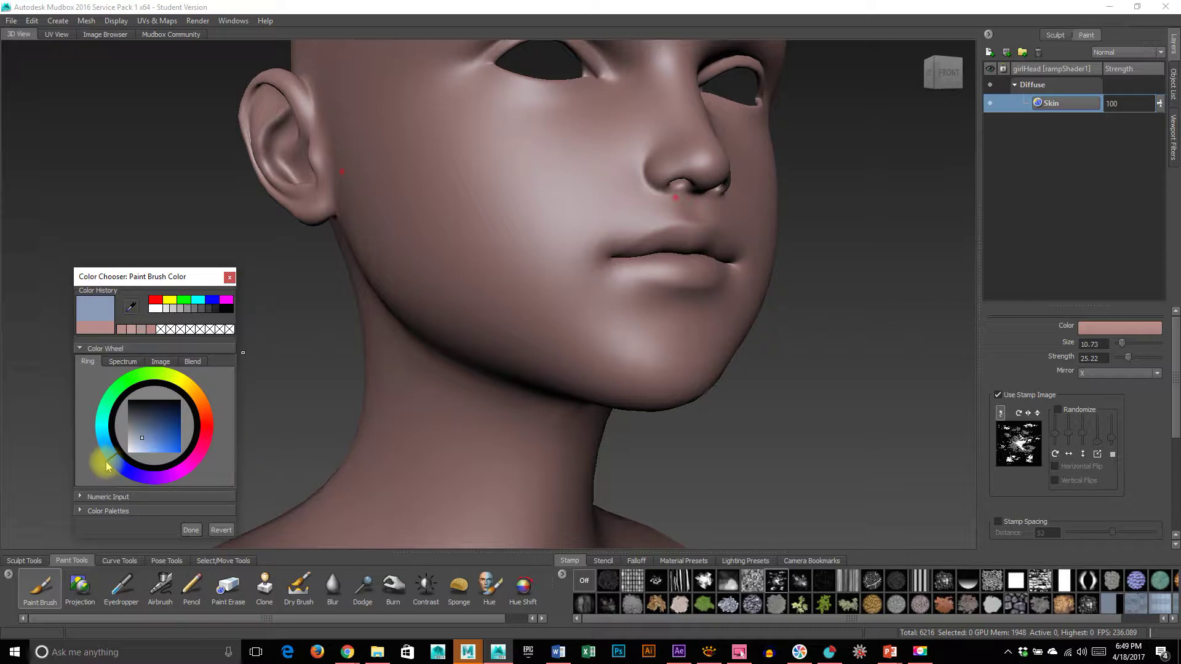
left_click_drag(509, 127, 469, 239)
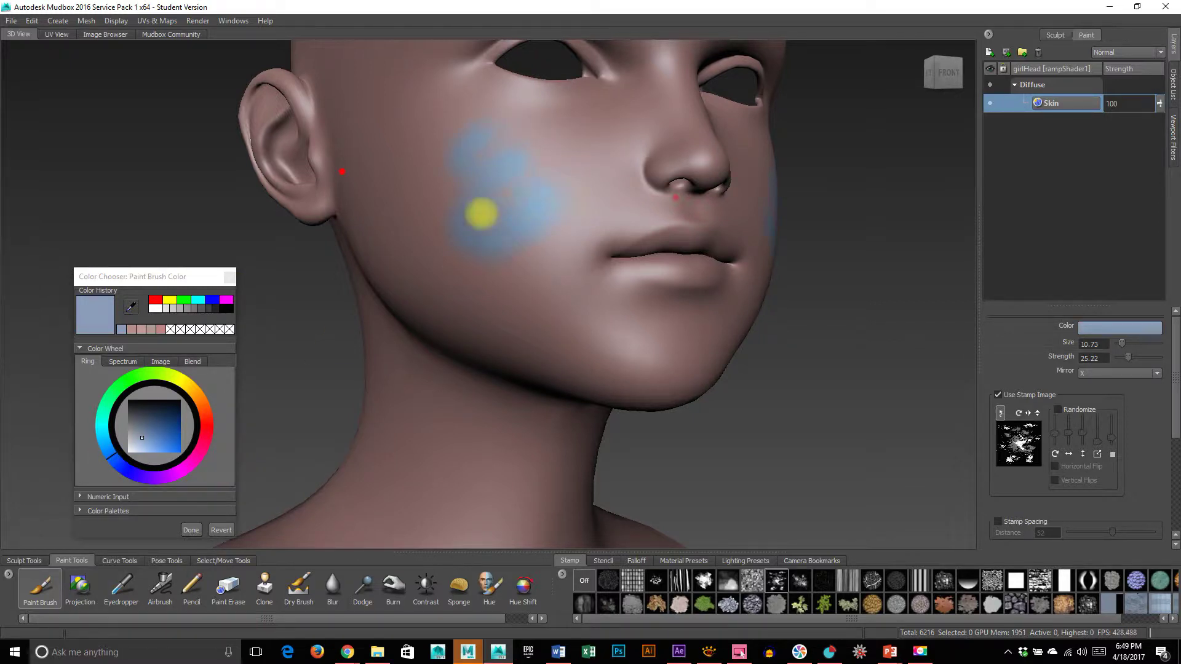
right_click_drag(414, 256, 711, 248, "alt")
left_click_drag(571, 247, 657, 246, "alt")
middle_click_drag(751, 241, 657, 306, "alt")
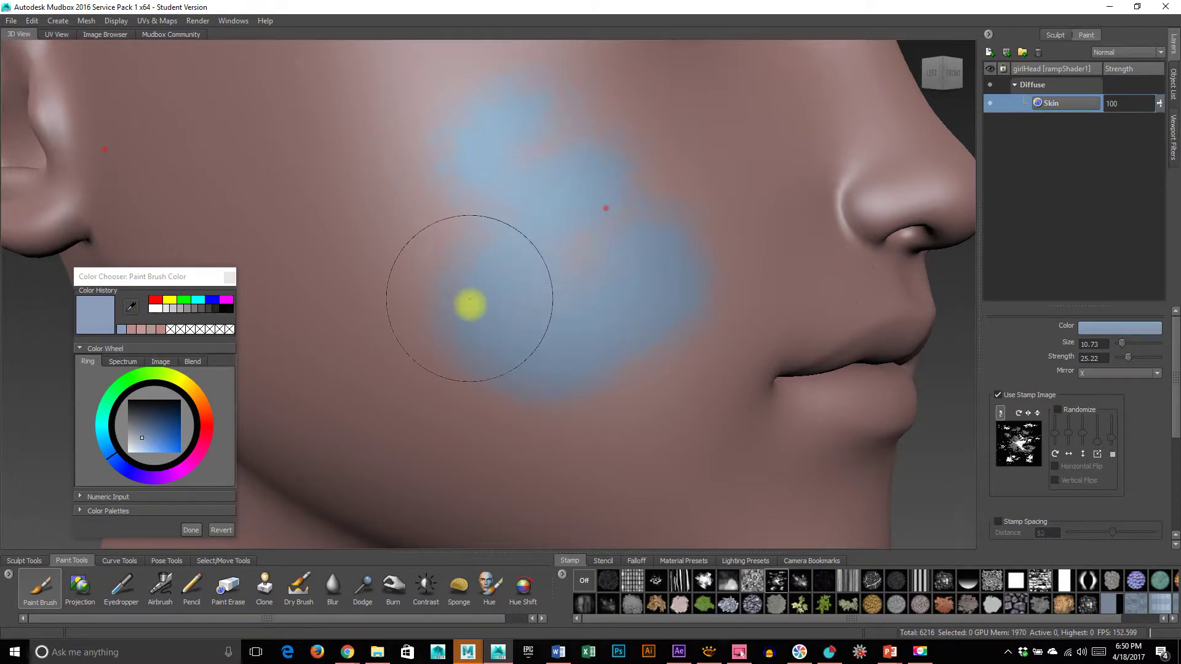
key("ctrl+z")
Make the blue brush color slightly darker, turn on stamp randomization, and undo the test stroke on the cheek.
left_click_drag(138, 436, 125, 475)
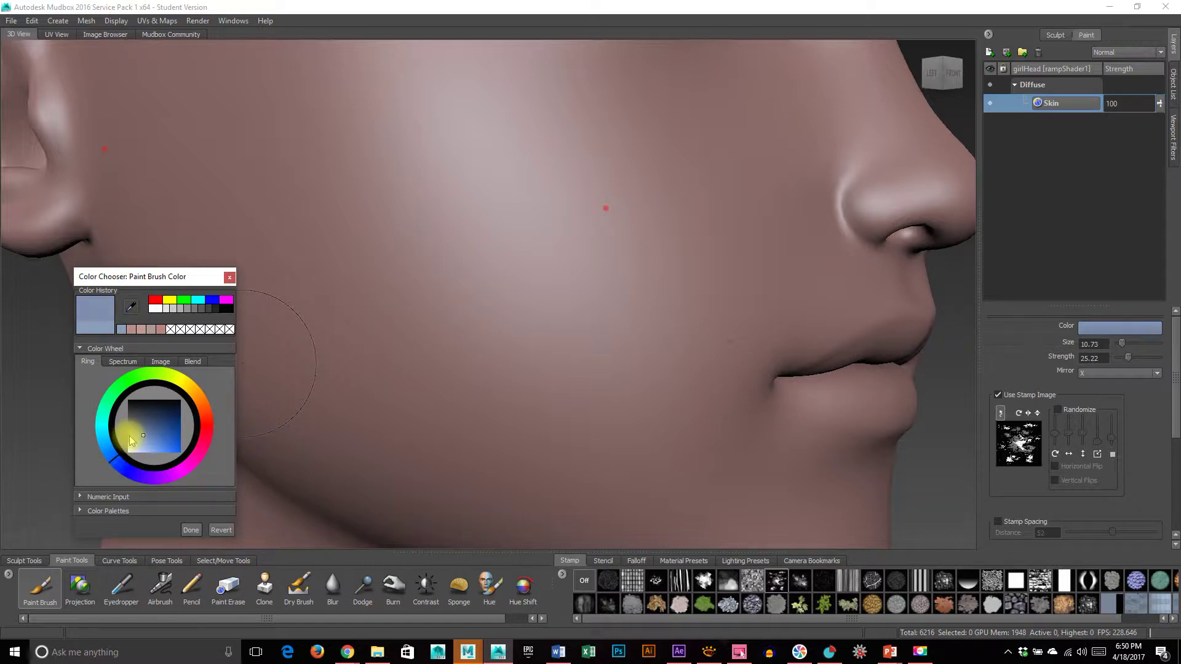
left_click(144, 432)
mouse_move(378, 183)
left_mouse_down()
mouse_move(411, 219)
mouse_move(546, 227)
mouse_move(542, 207)
left_mouse_up()
key("ctrl+z")
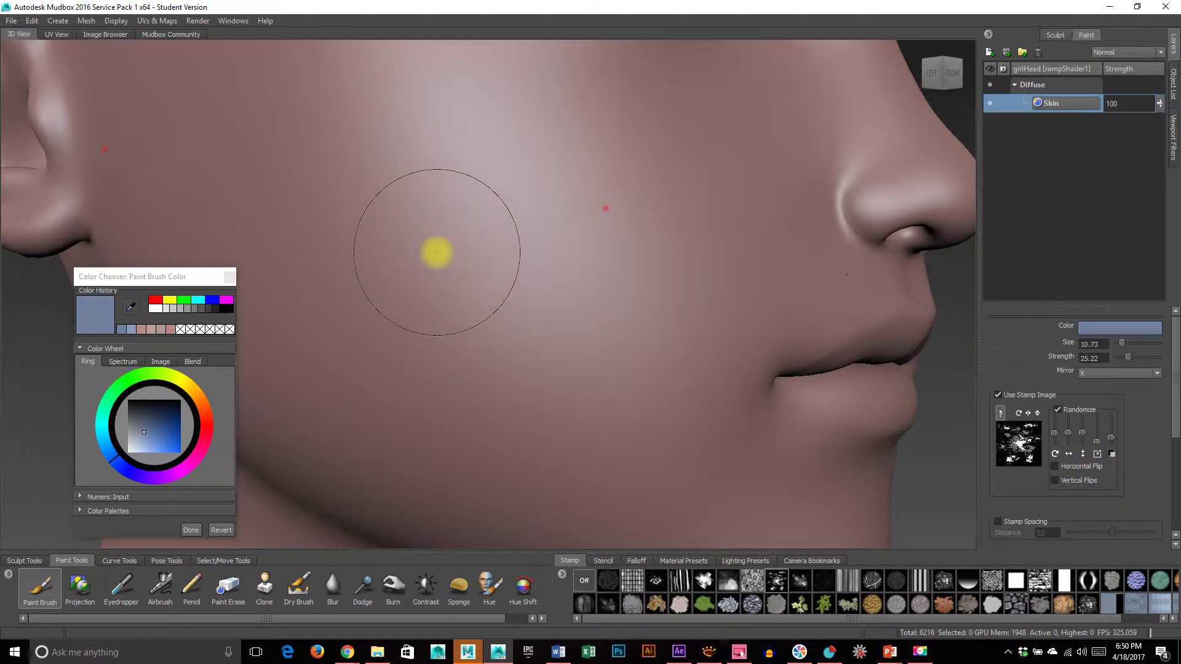
Lower the brush strength to 0.91, try faint blue strokes on the cheek, and undo the last stroke.
left_click_drag(434, 251, 447, 404)
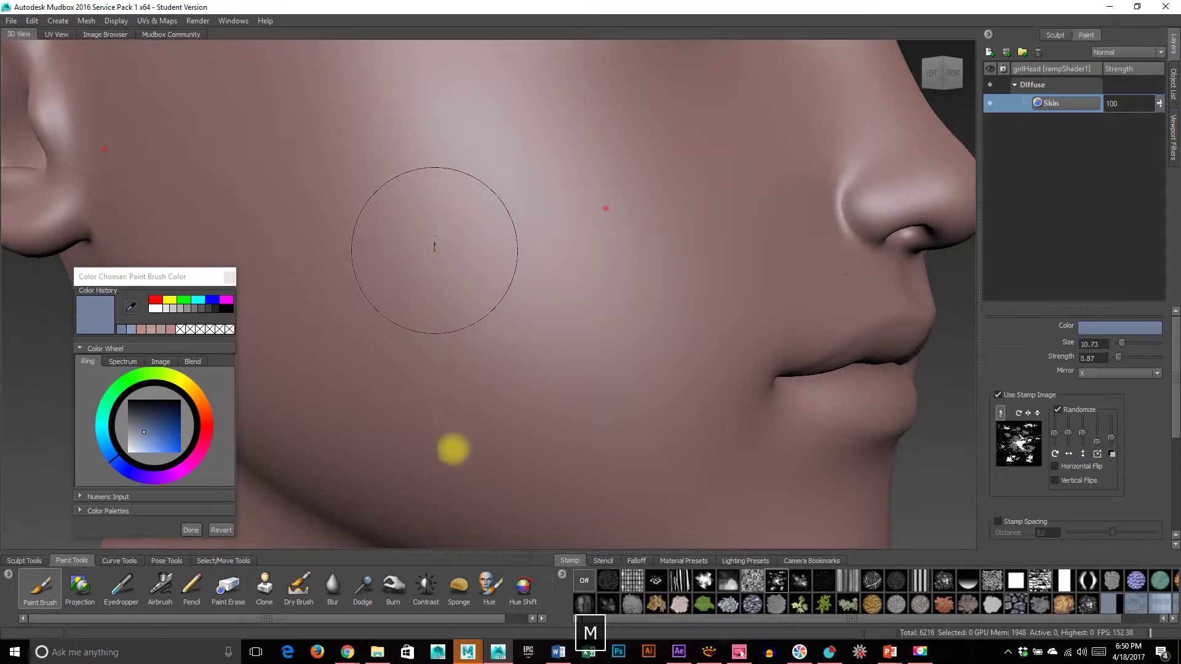
left_click_drag(453, 450, 454, 449)
mouse_move(557, 322)
right_mouse_down("alt")
mouse_move(447, 297)
mouse_move(454, 280)
right_mouse_up("alt")
right_click_drag(430, 348, 632, 314, "alt")
mouse_move(547, 280)
left_mouse_down("alt")
mouse_move(538, 345)
mouse_move(501, 349)
mouse_move(683, 467)
mouse_move(462, 440)
mouse_move(557, 331)
mouse_move(968, 375)
left_mouse_up("alt")
key("ctrl+z")
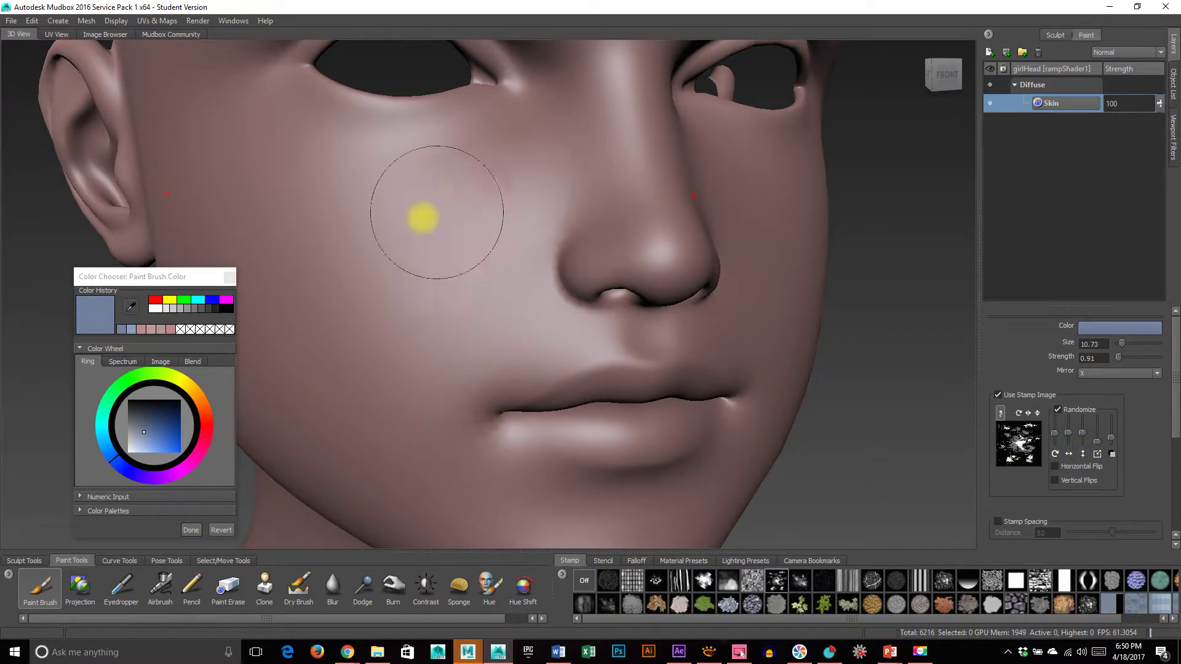
Set the brush size to 12.20 and paint faint blue patches on the cheek below the eye.
left_click_drag(389, 276, 459, 269, "alt")
key("b")
left_click_drag(444, 203, 429, 225)
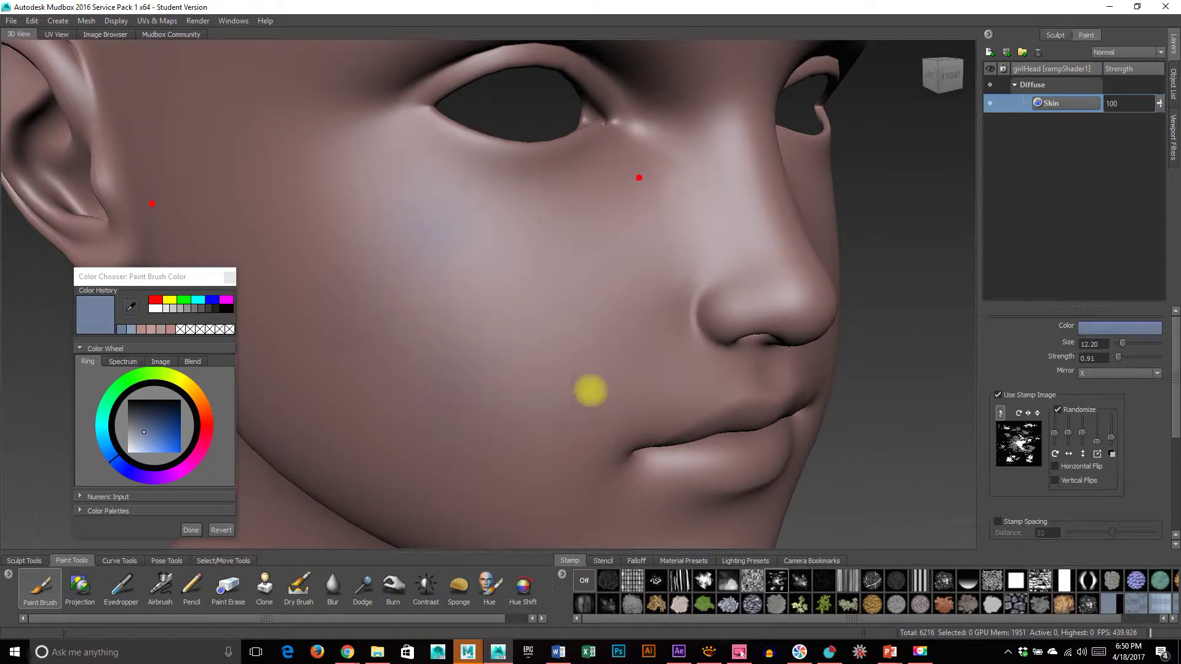
left_click_drag(377, 461, 455, 319, "alt")
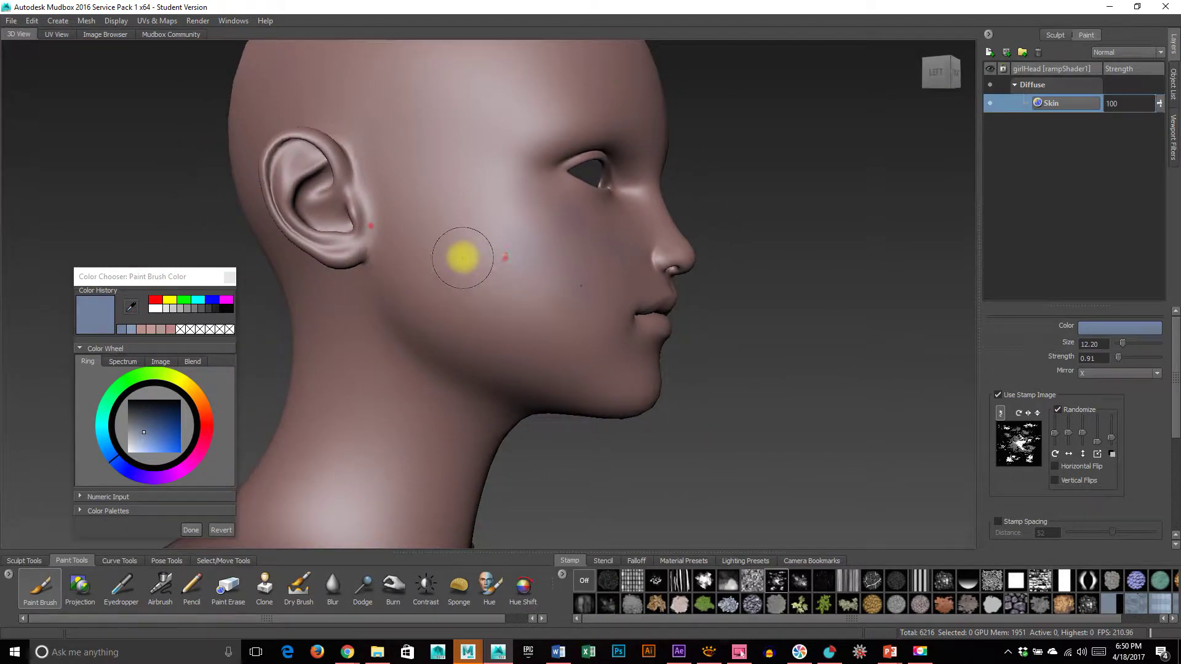
Raise the brush strength to 1.18 and paint mirrored bluish variation over the cheeks and around the jaw.
mouse_move(452, 203)
left_mouse_down()
mouse_move(456, 233)
mouse_move(432, 235)
left_mouse_up()
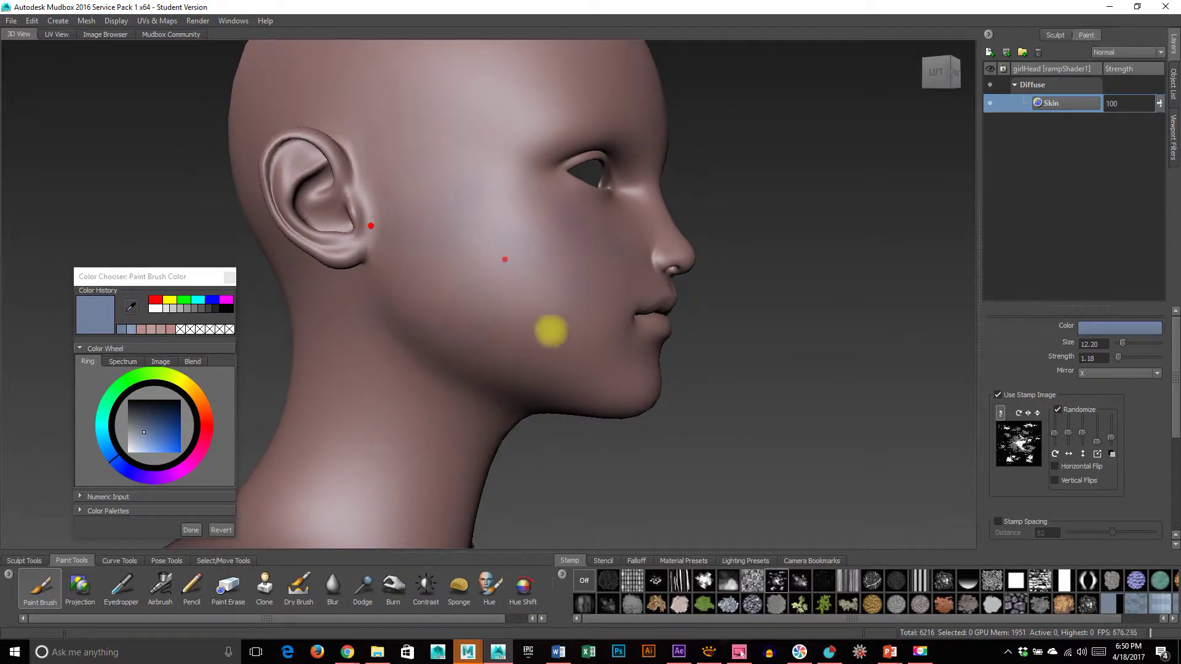
left_click_drag(623, 386, 421, 422, "alt")
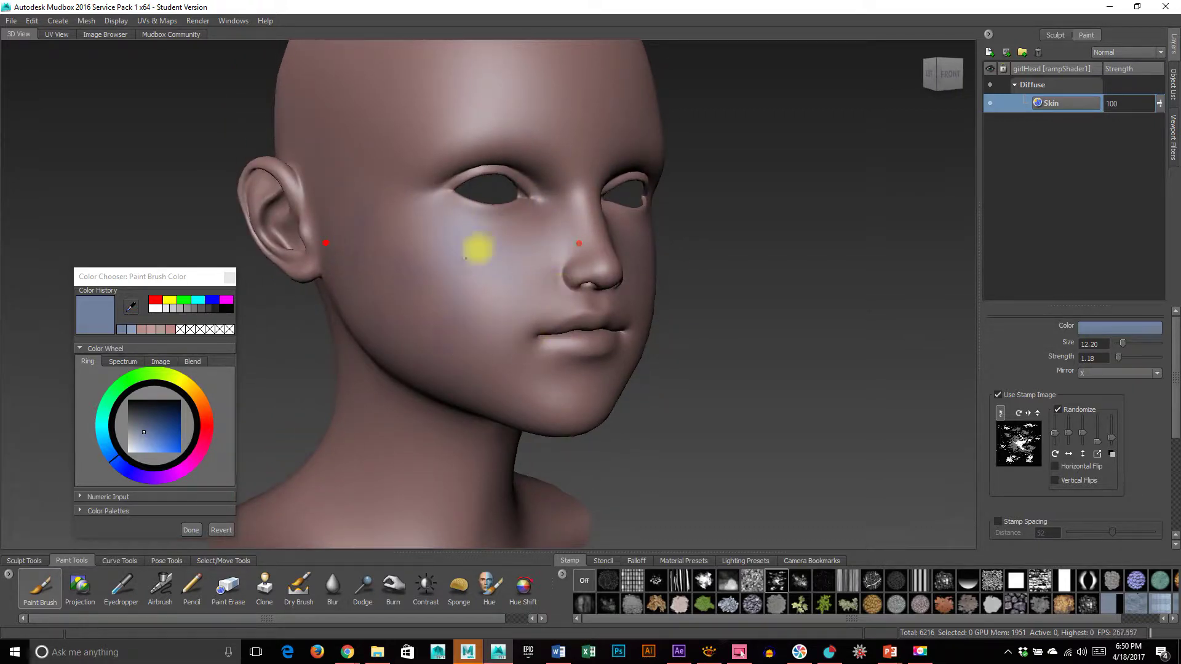
mouse_move(561, 371)
left_mouse_down("alt")
mouse_move(580, 414)
mouse_move(519, 427)
left_mouse_up("alt")
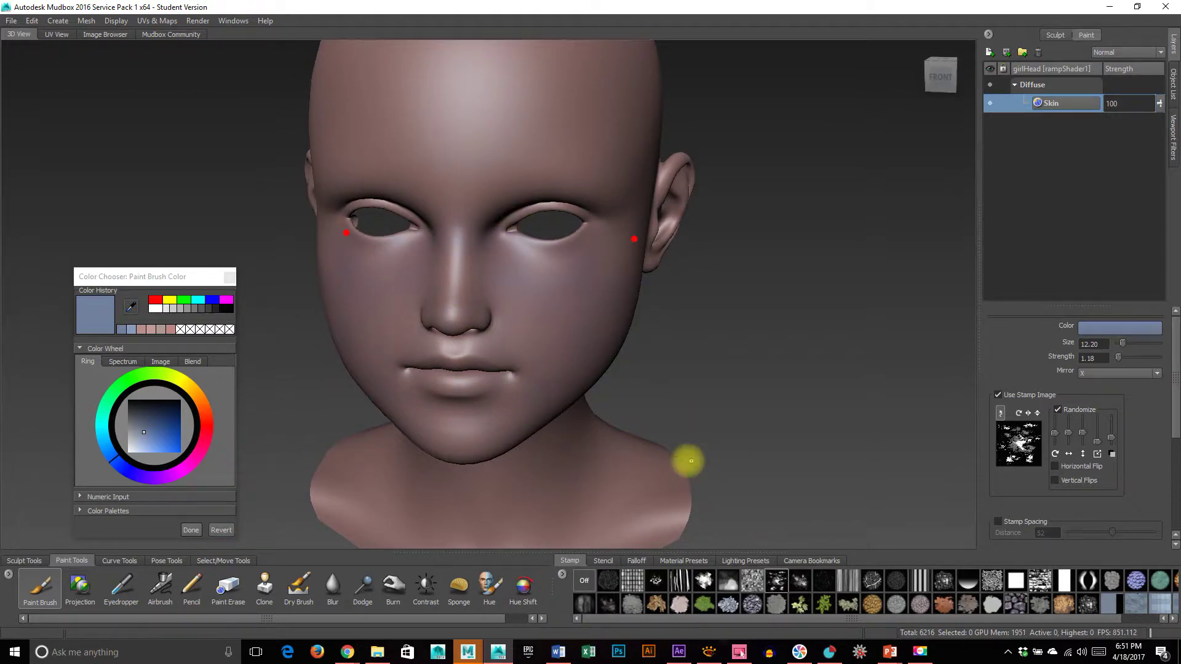
Paint subtle blue variation on the forehead, the temples and the sides of the head.
left_click_drag(691, 460, 461, 264, "alt")
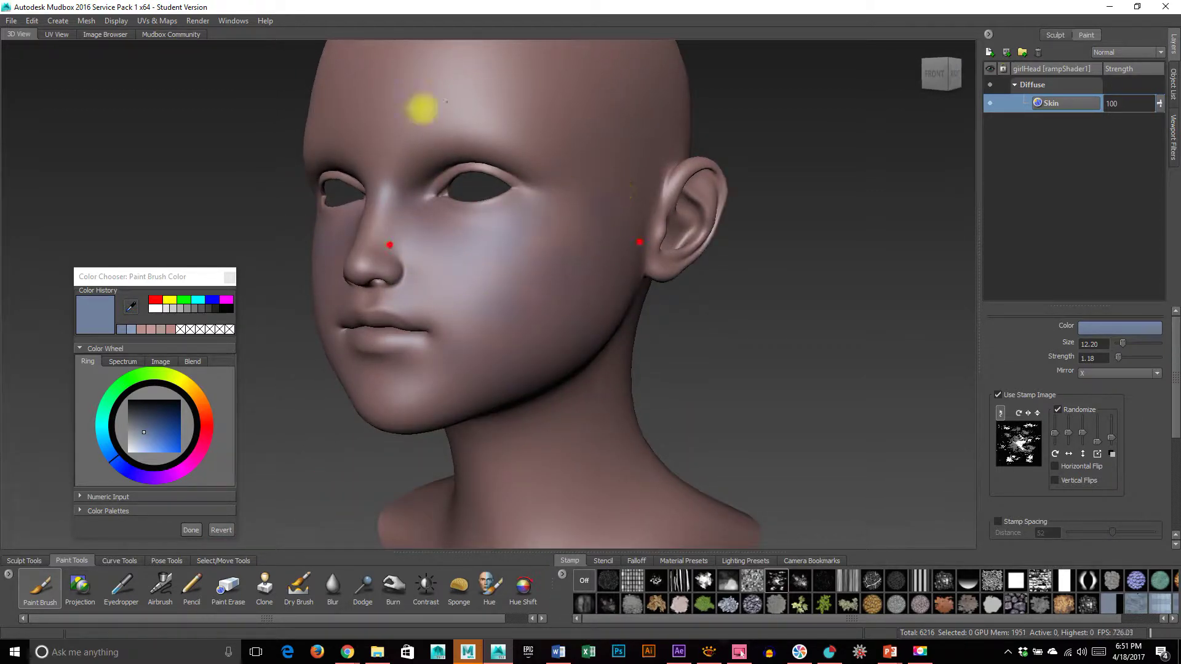
left_click_drag(448, 67, 658, 137, "alt")
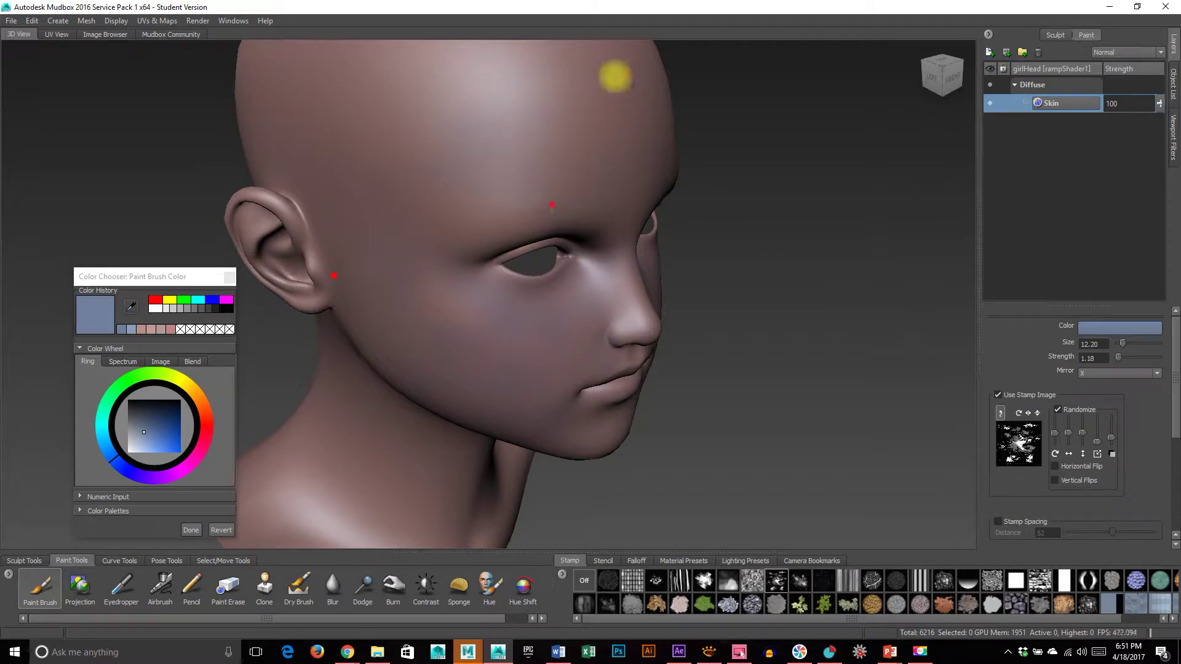
mouse_move(439, 189)
left_mouse_down("alt")
mouse_move(380, 184)
mouse_move(395, 100)
left_mouse_up("alt")
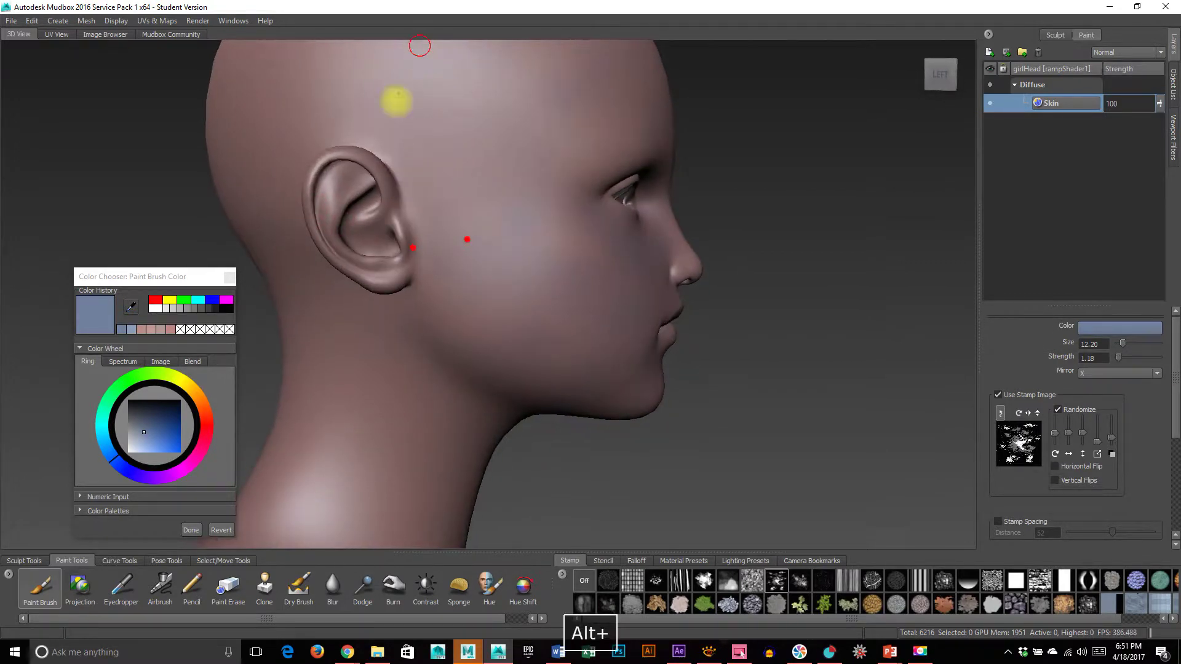
left_click_drag(636, 137, 400, 232, "alt")
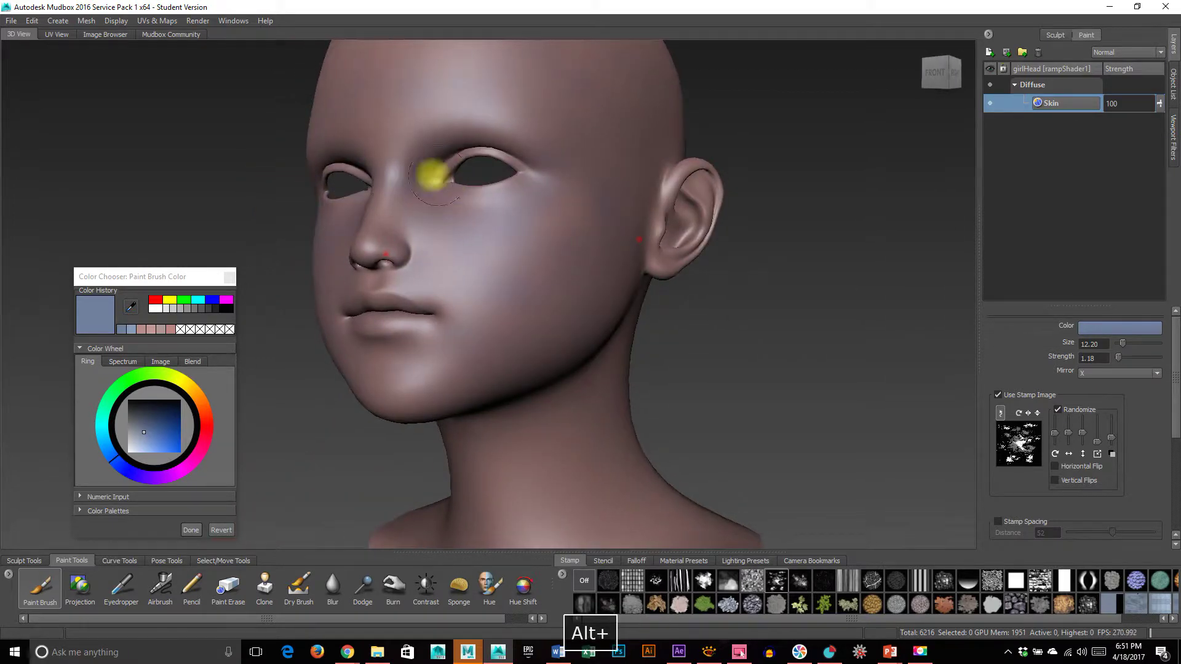
Enlarge the brush to size 20.31 and paint faint blue variation over the neck, from the front around to the nape.
left_click_drag(412, 394, 580, 298, "alt")
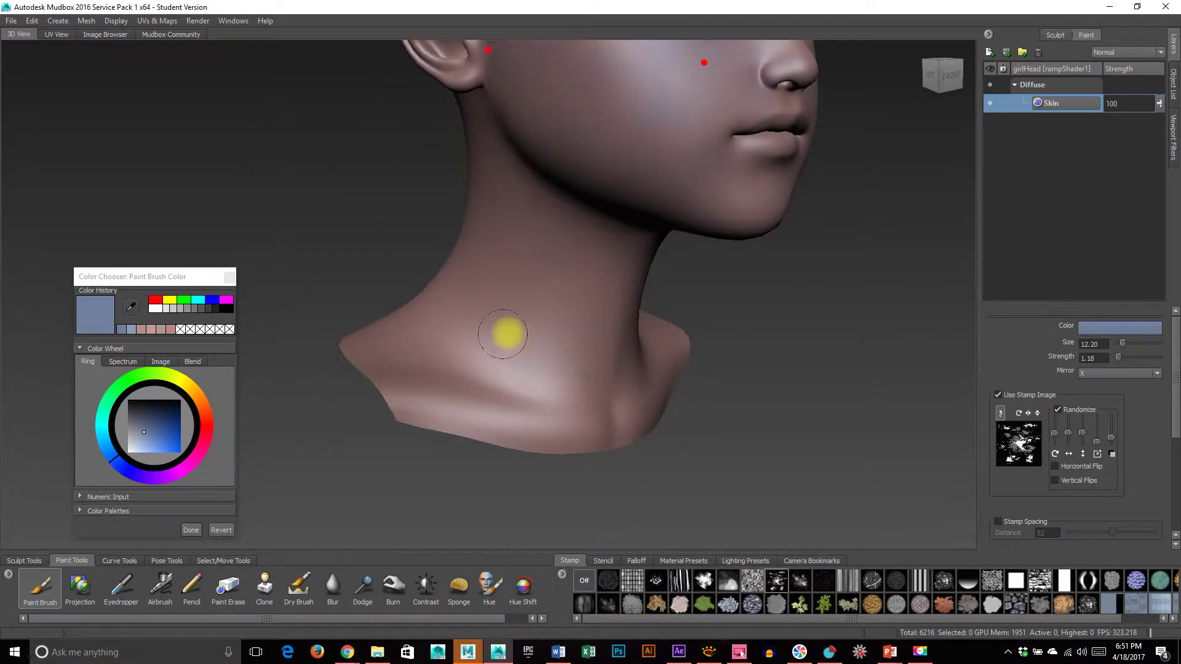
key("b")
left_click_drag(512, 332, 524, 327)
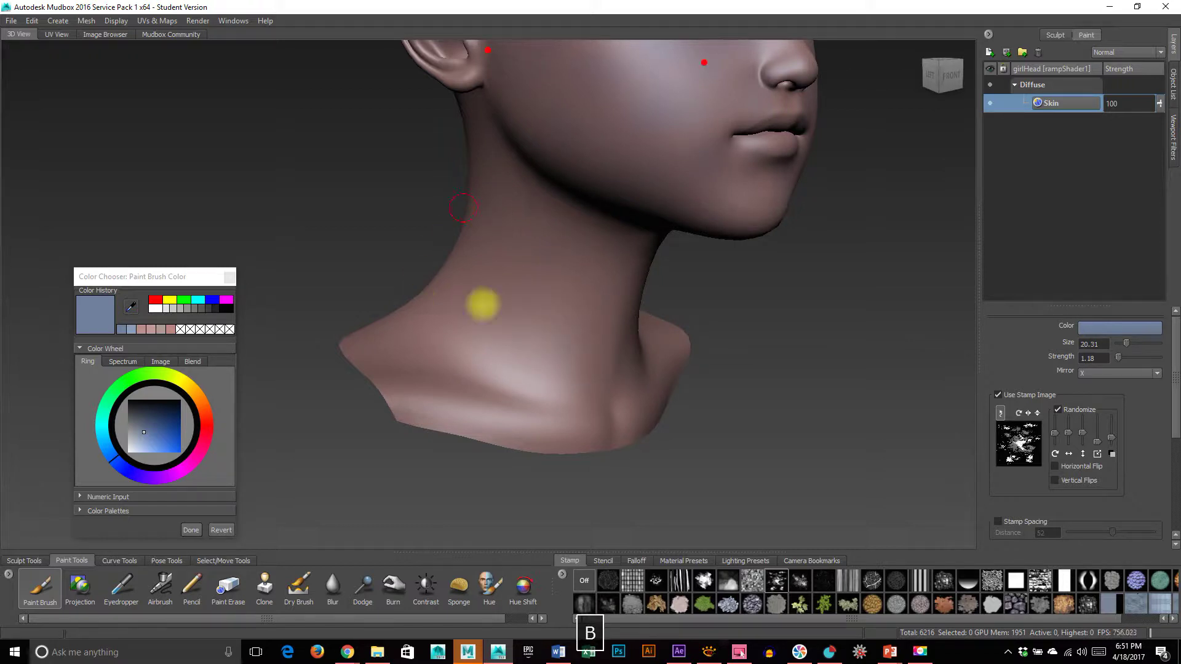
left_click_drag(474, 295, 593, 266, "alt")
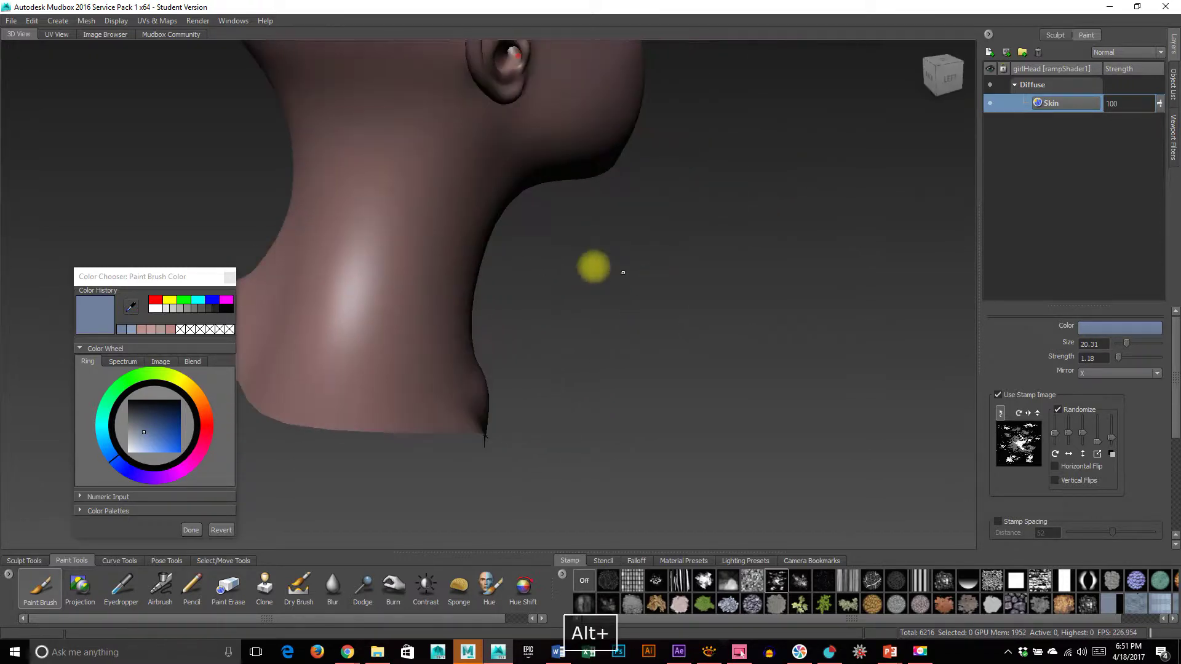
left_click_drag(431, 247, 585, 213, "alt")
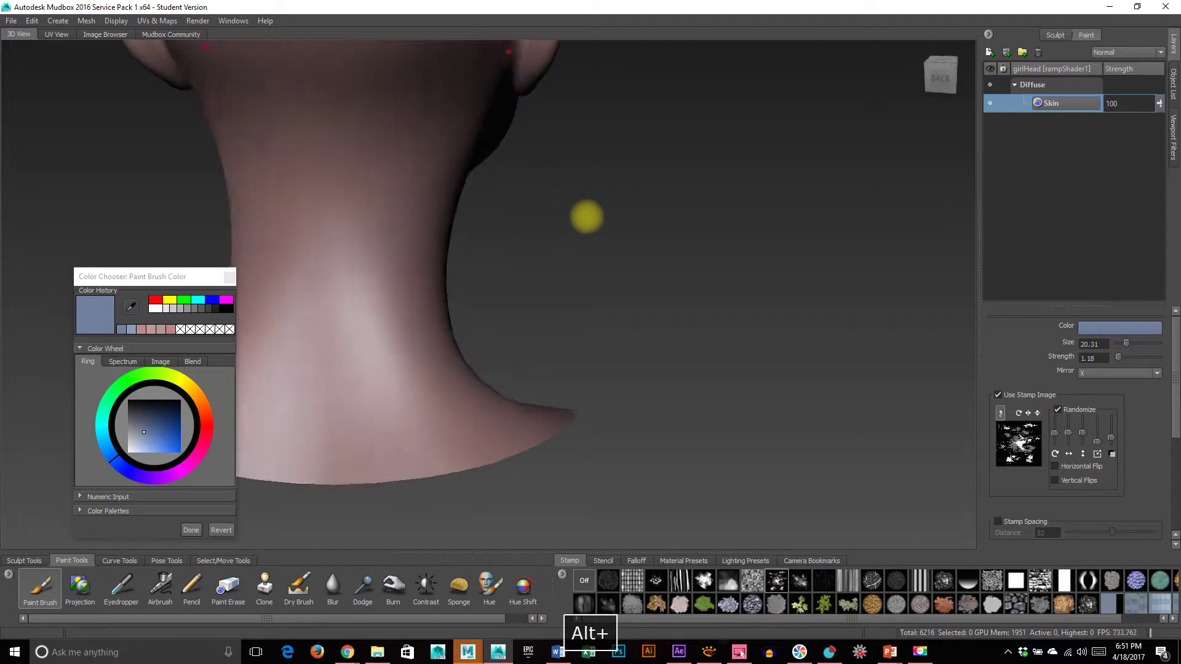
Paint mirrored blue variation across the back, side and top of the head.
mouse_move(492, 281)
left_mouse_down("alt")
mouse_move(498, 314)
mouse_move(601, 129)
left_mouse_up("alt")
mouse_move(703, 222)
left_mouse_down("alt")
mouse_move(724, 201)
mouse_move(637, 266)
mouse_move(496, 191)
left_mouse_up("alt")
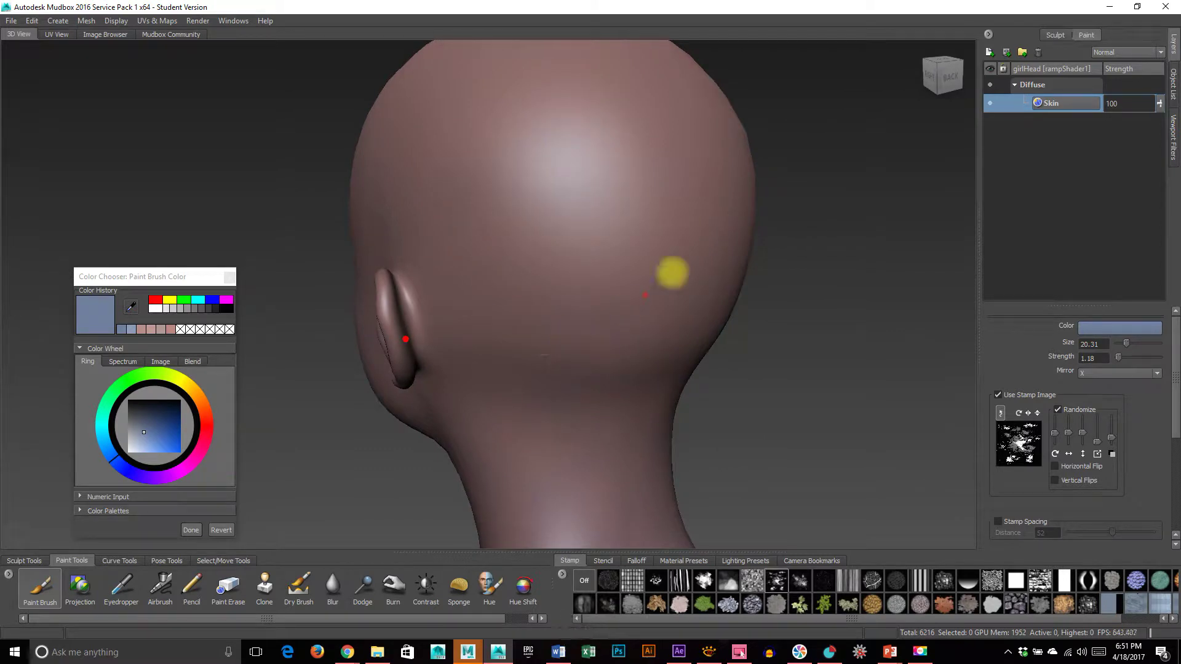
mouse_move(426, 240)
left_mouse_down("alt")
mouse_move(490, 264)
mouse_move(559, 169)
left_mouse_up("alt")
mouse_move(519, 116)
left_mouse_down("alt")
mouse_move(551, 201)
mouse_move(664, 219)
left_mouse_up("alt")
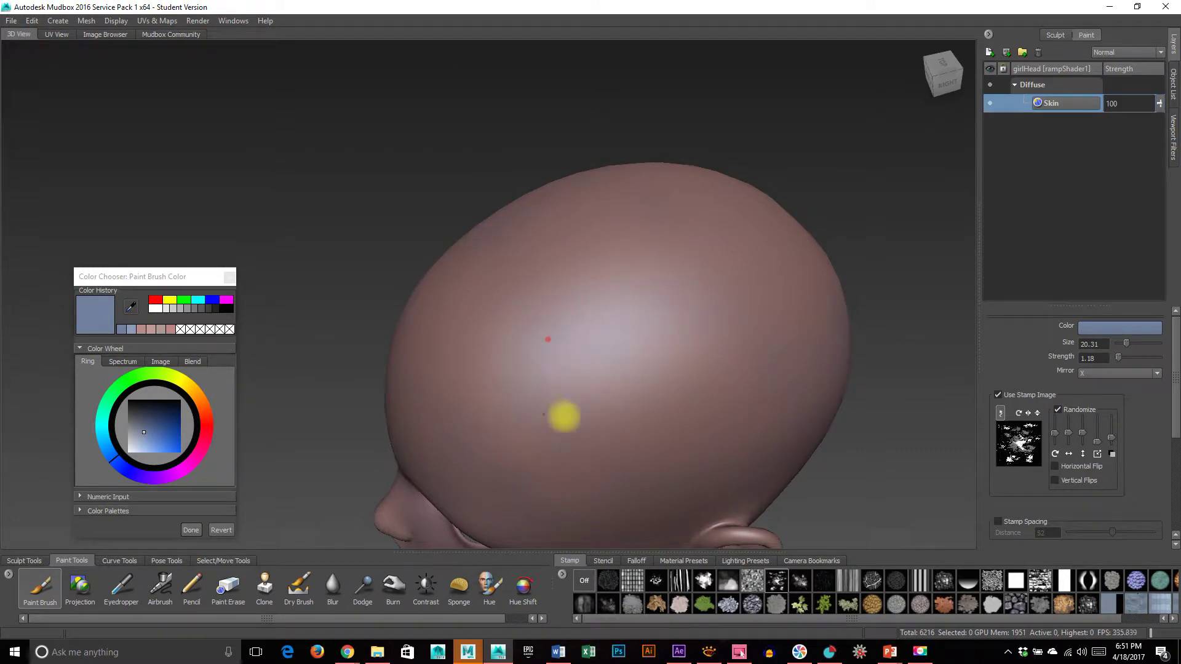
mouse_move(667, 404)
left_mouse_down("alt")
mouse_move(764, 377)
mouse_move(601, 219)
left_mouse_up("alt")
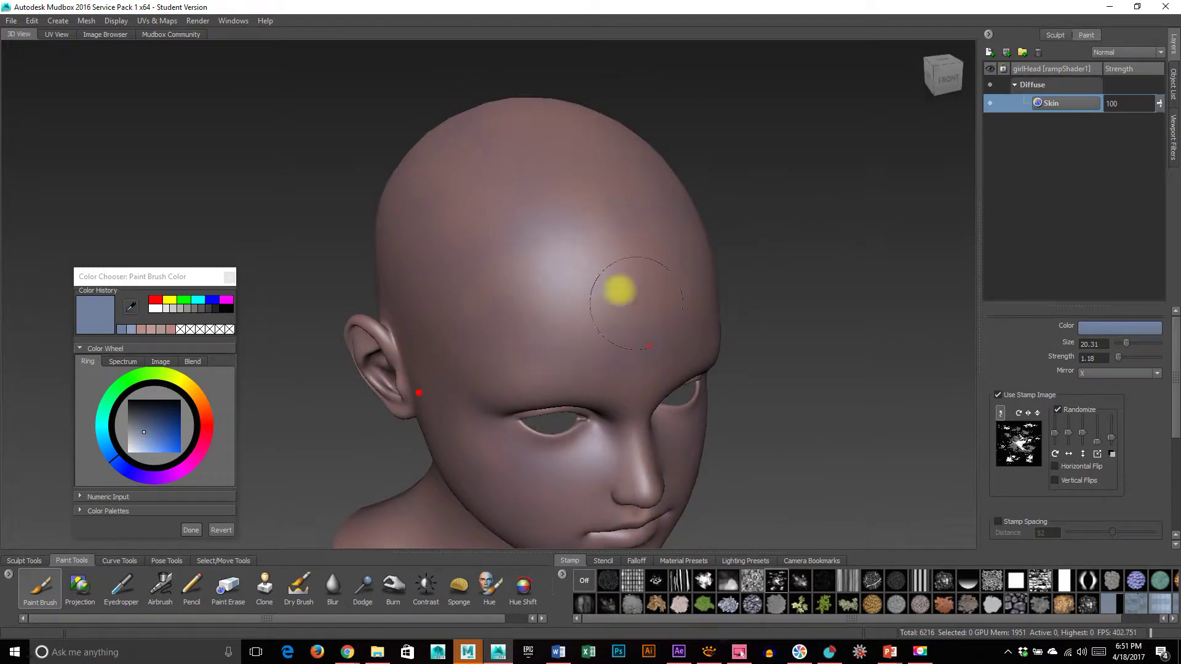
Turn off brush mirroring and paint an uneven blue patch on the upper forehead.
mouse_move(622, 338)
right_mouse_down("alt")
mouse_move(579, 298)
mouse_move(614, 296)
right_mouse_up("alt")
left_click_drag(614, 296, 616, 277, "alt")
left_click(1116, 374)
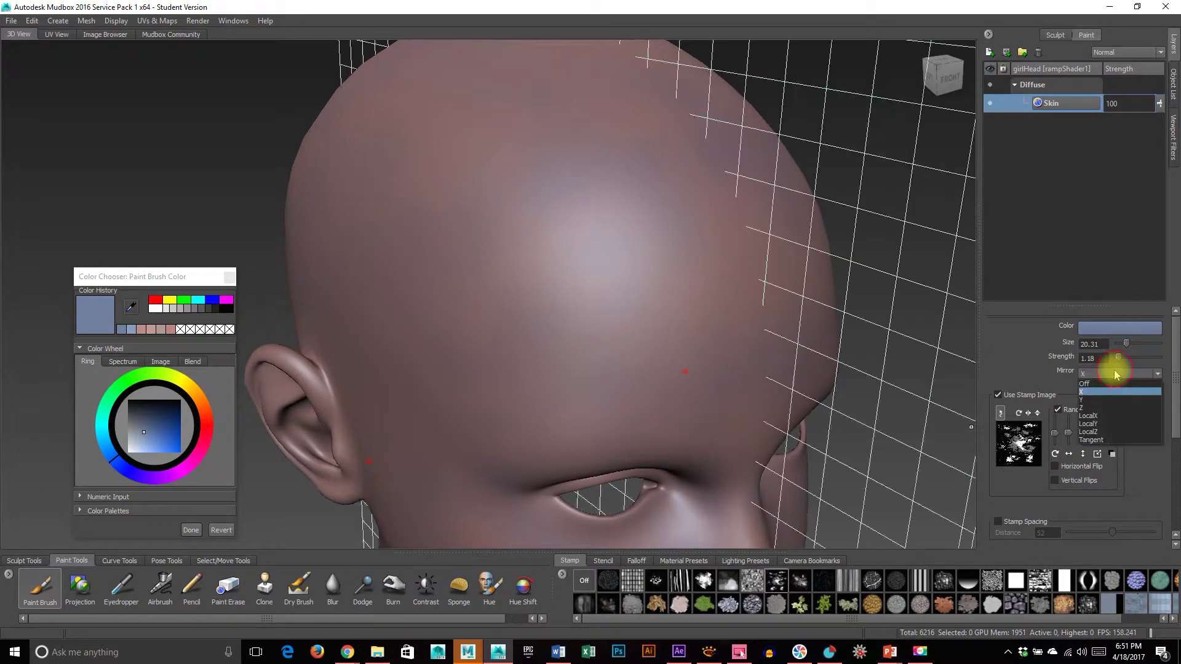
left_click(1104, 381)
mouse_move(643, 239)
left_mouse_down("alt")
mouse_move(693, 205)
mouse_move(708, 231)
mouse_move(752, 211)
mouse_move(693, 180)
left_mouse_up("alt")
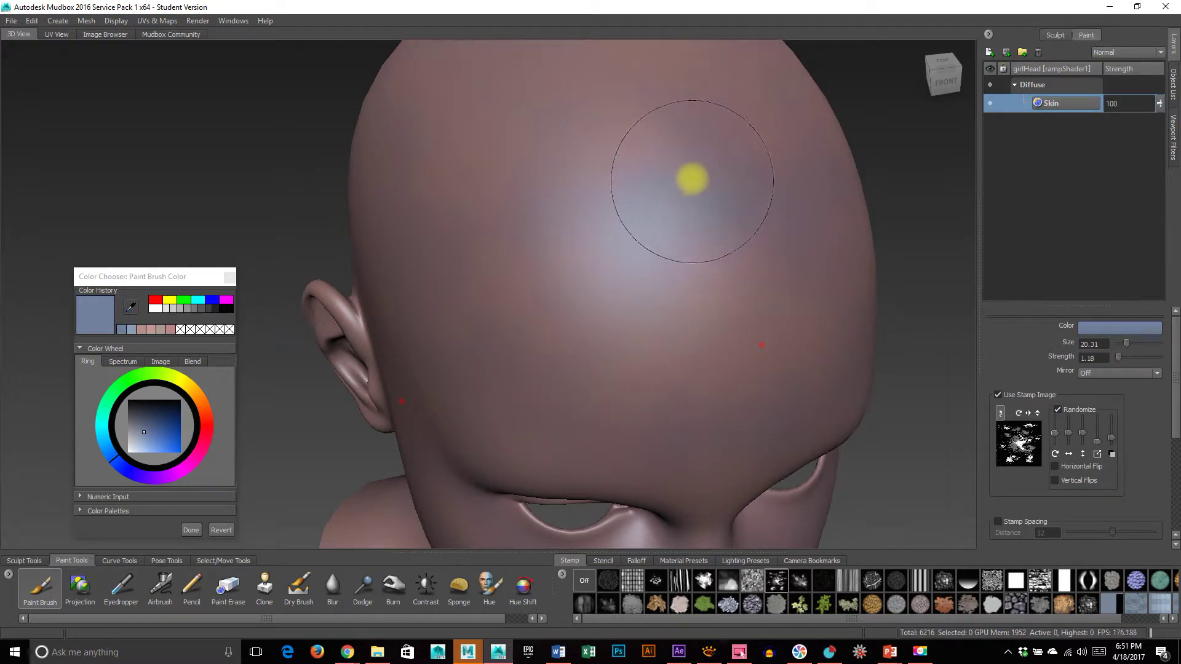
Paint unmirrored blue variation over the crown and the back of the head.
left_click_drag(777, 279, 781, 328, "alt")
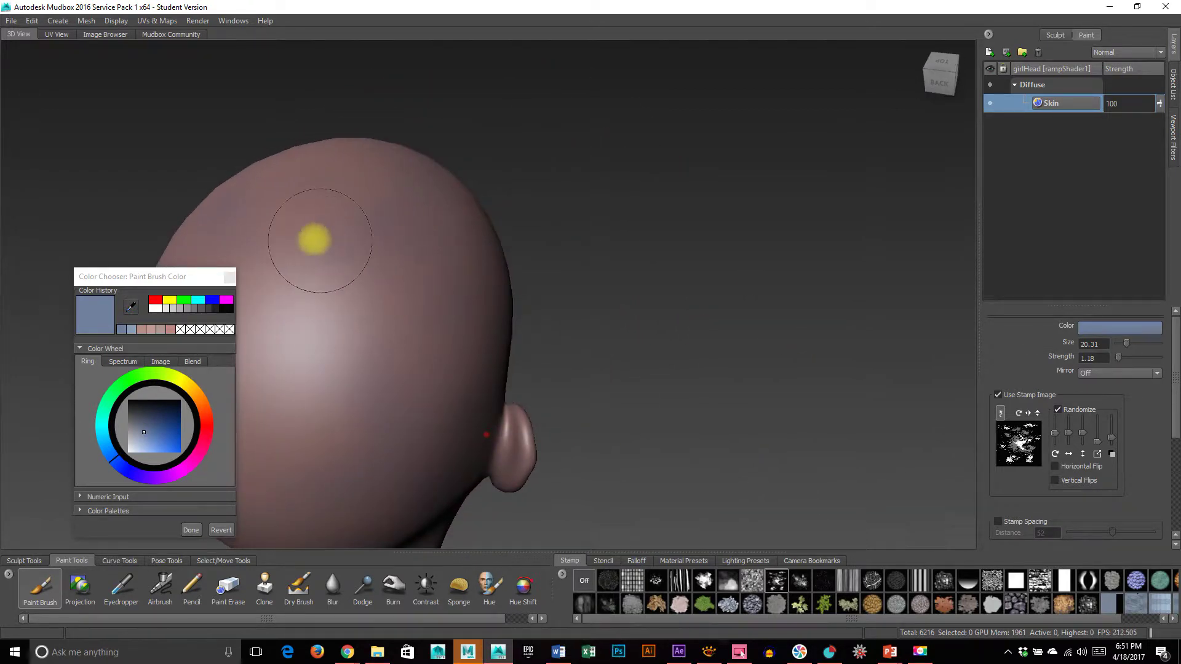
left_click_drag(400, 406, 536, 346, "alt")
middle_click_drag(537, 346, 530, 332, "alt")
mouse_move(500, 206)
left_mouse_down()
mouse_move(436, 240)
mouse_move(522, 297)
left_mouse_up()
left_click_drag(529, 350, 629, 301)
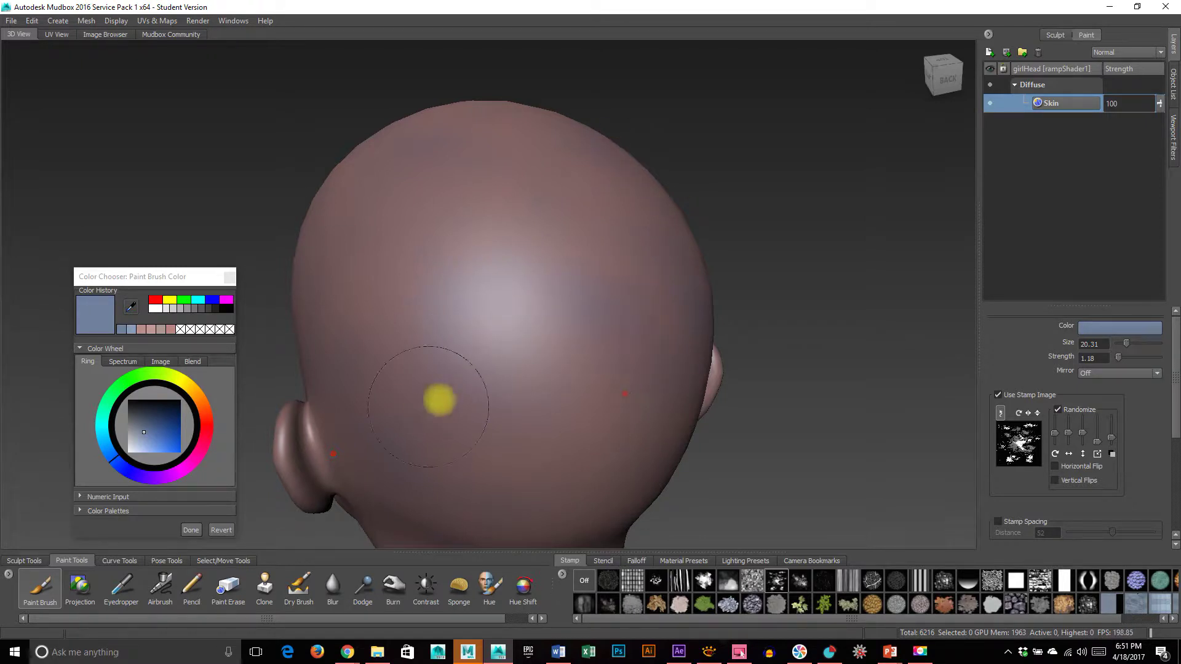
Paint blue variation behind the ear and on the side of the face, and turn on stamp spacing at distance 36.
left_click_drag(437, 398, 726, 360, "alt")
mouse_move(644, 516)
left_mouse_down("alt")
mouse_move(614, 227)
mouse_move(551, 322)
mouse_move(485, 230)
mouse_move(490, 184)
mouse_move(672, 338)
mouse_move(508, 298)
mouse_move(340, 227)
mouse_move(617, 168)
left_mouse_up("alt")
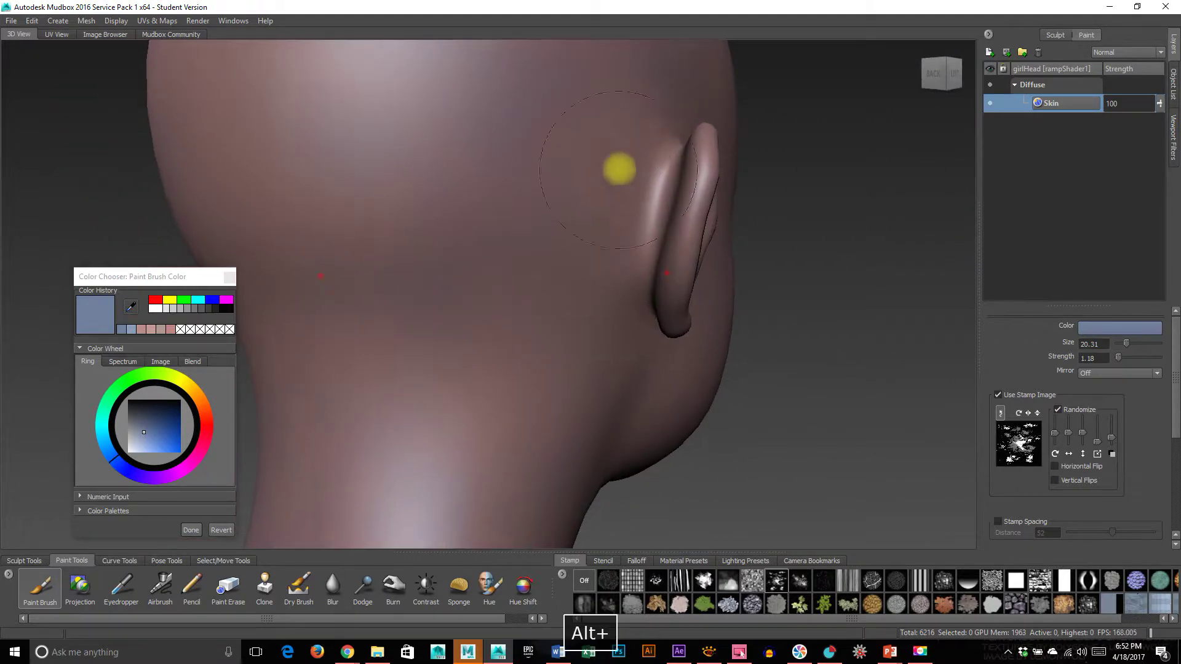
left_click_drag(650, 243, 449, 184, "alt")
left_click_drag(695, 414, 713, 420, "alt")
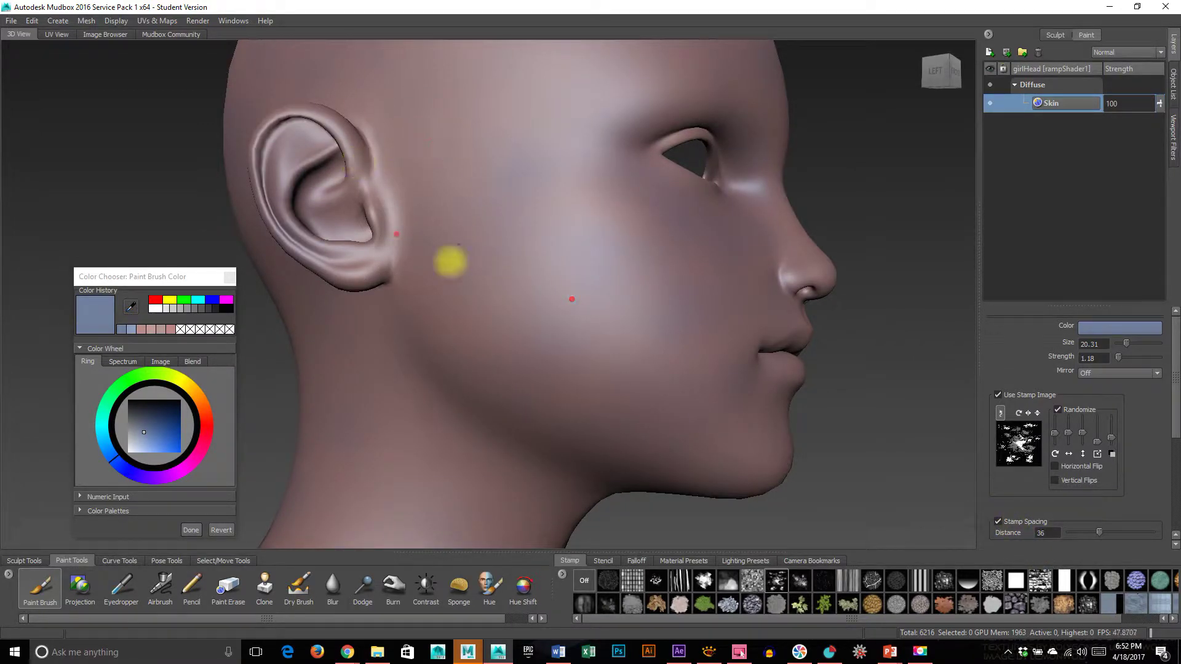
left_click_drag(430, 143, 522, 290, "alt")
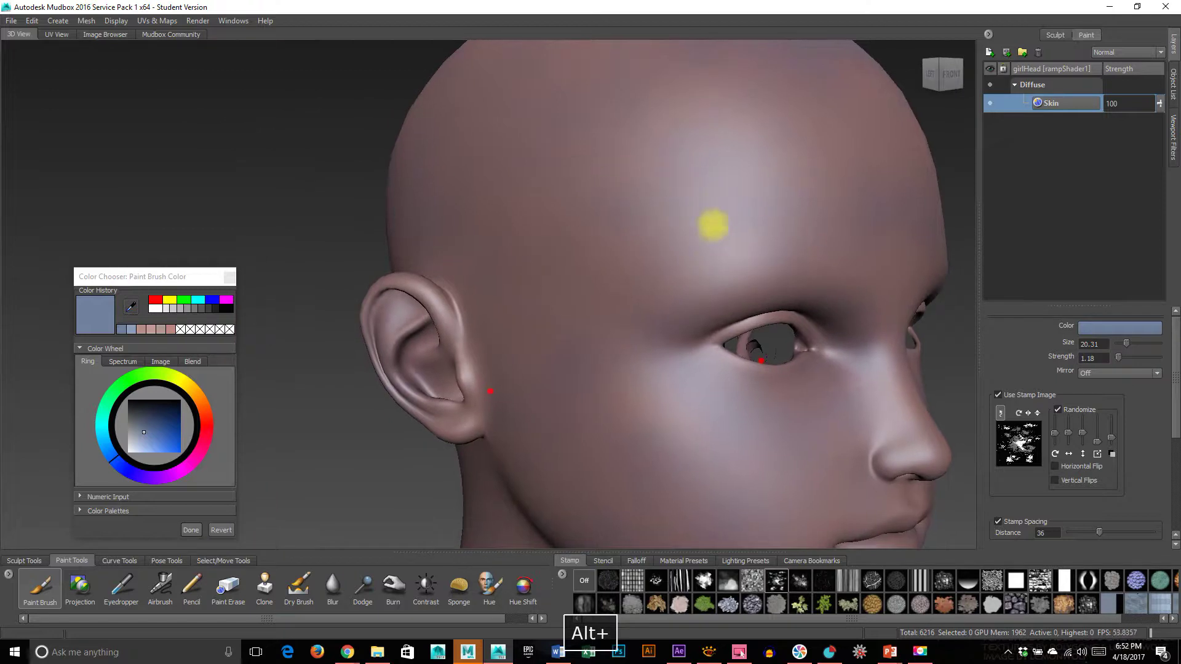
Paint unmirrored blue variation over the side of the head, the face and the back of the neck.
mouse_move(547, 124)
left_mouse_down("alt")
mouse_move(556, 193)
mouse_move(551, 158)
left_mouse_up("alt")
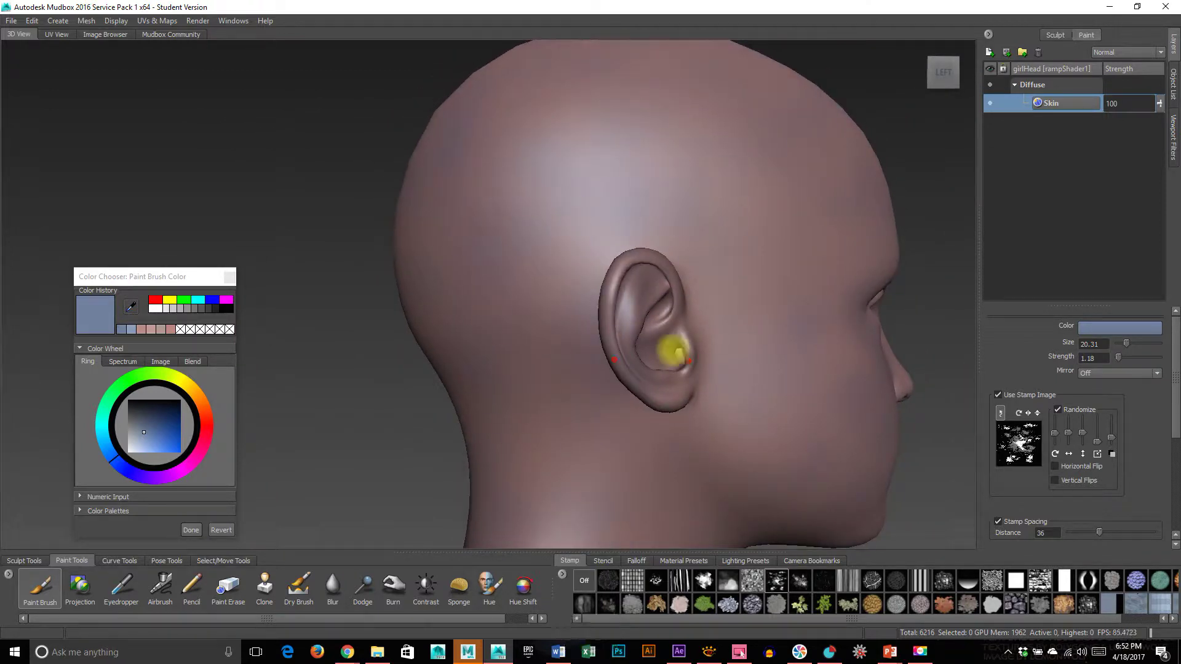
mouse_move(745, 382)
left_mouse_down("alt")
mouse_move(585, 466)
mouse_move(504, 398)
mouse_move(574, 332)
left_mouse_up("alt")
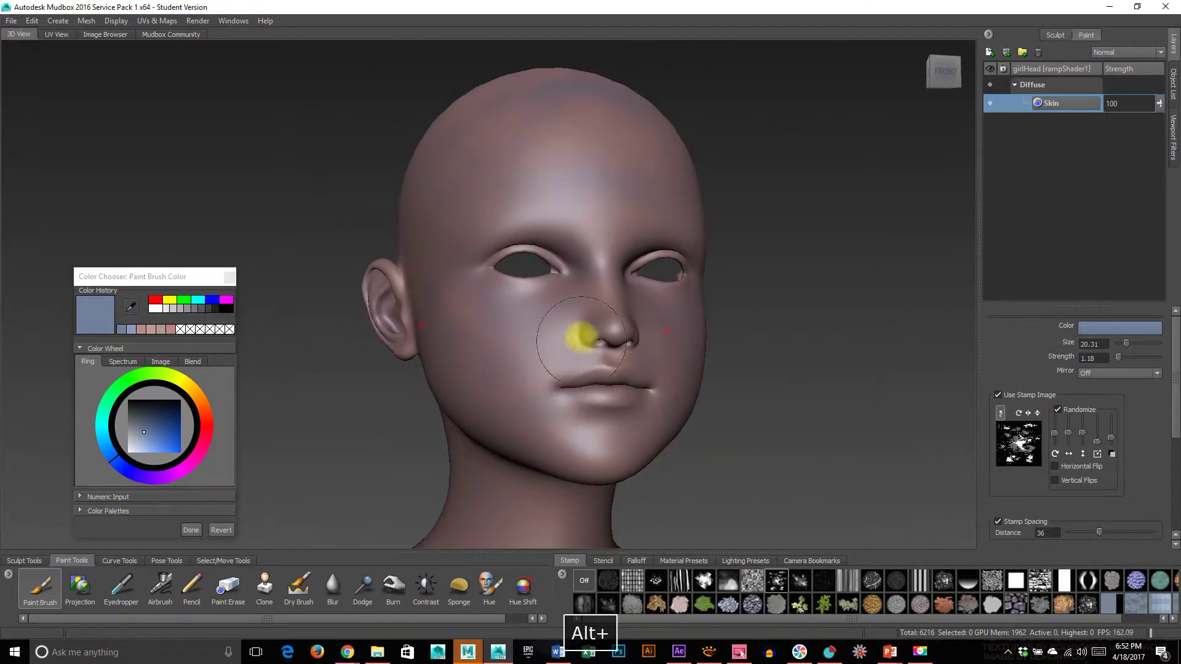
mouse_move(698, 318)
left_mouse_down("alt")
mouse_move(490, 434)
mouse_move(424, 361)
left_mouse_up("alt")
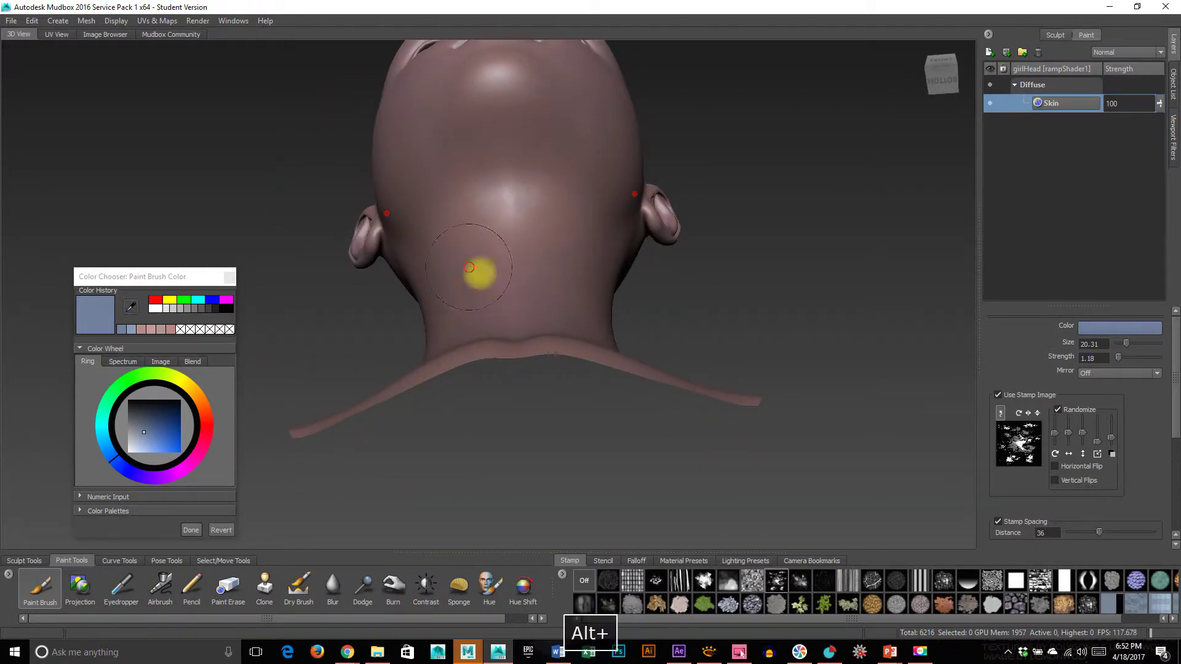
left_click_drag(474, 269, 563, 259, "alt")
left_click_drag(570, 382, 461, 361, "alt")
Set the stamp spacing distance to 26 and paint blue variation over the neck and shoulders.
left_click(1080, 532)
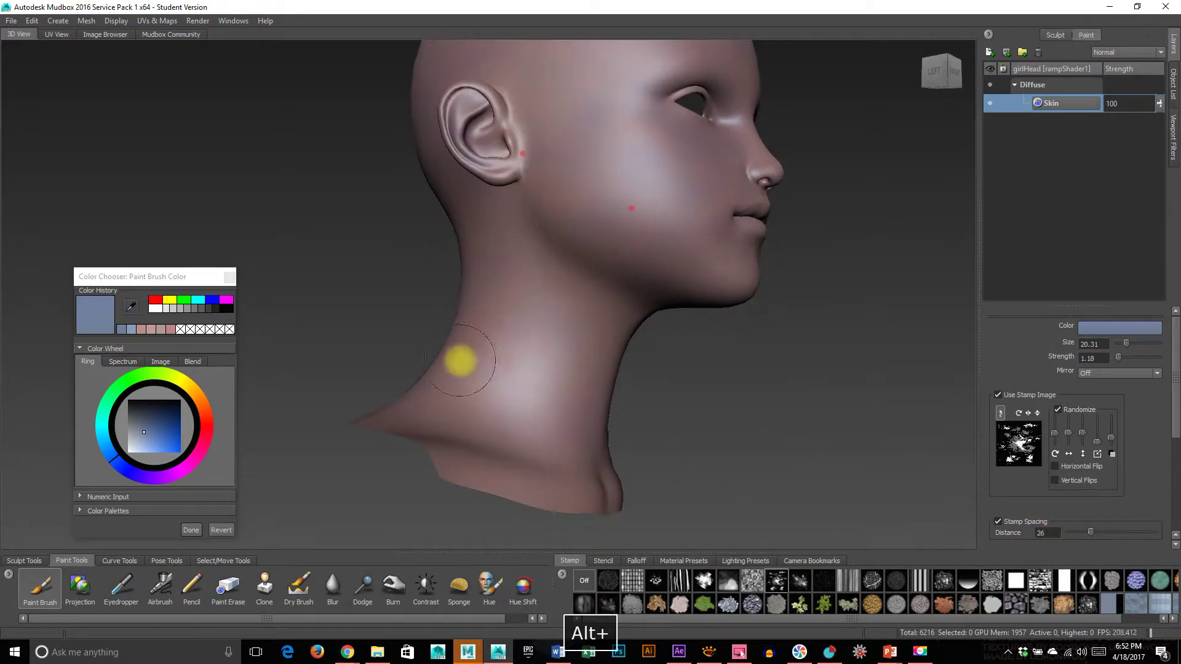
left_click_drag(653, 494, 535, 295, "alt")
left_click_drag(655, 318, 569, 347, "alt")
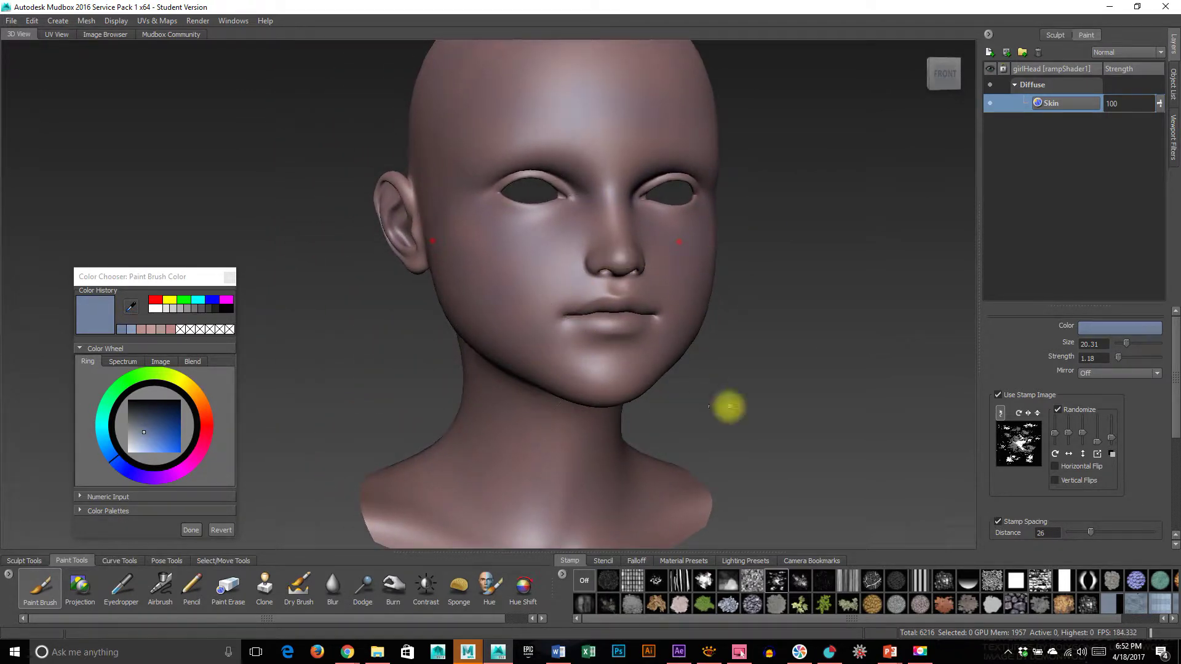
Try painting the face with a light pink from the color history and undo the stroke.
left_click(203, 411)
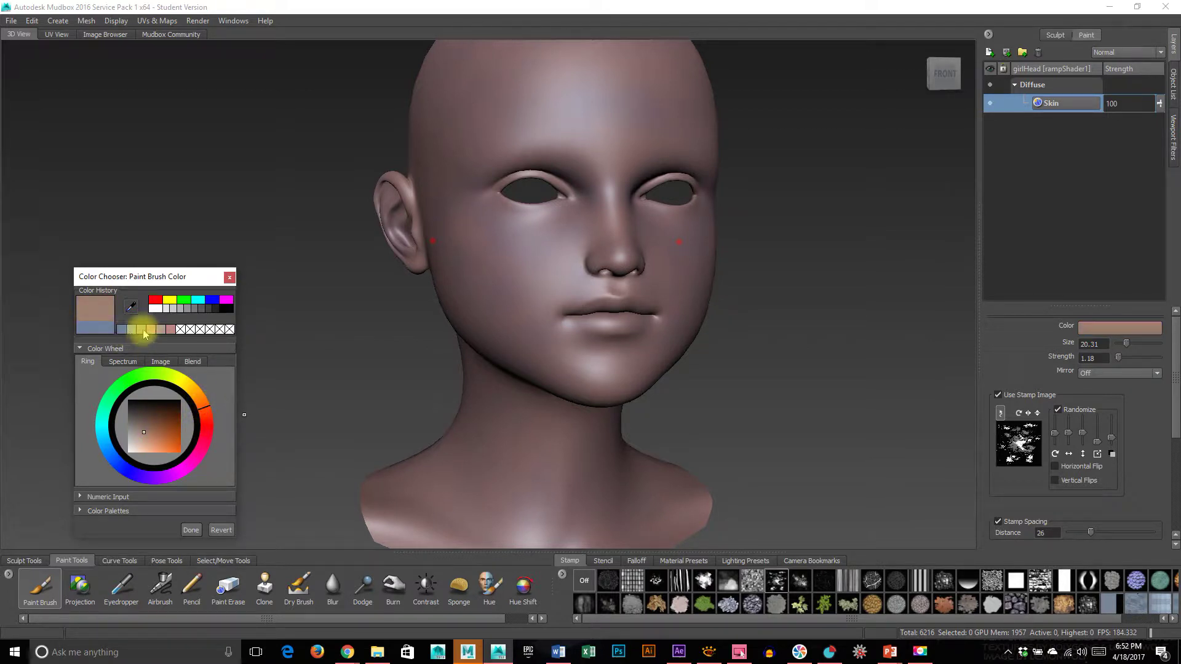
left_click(149, 330)
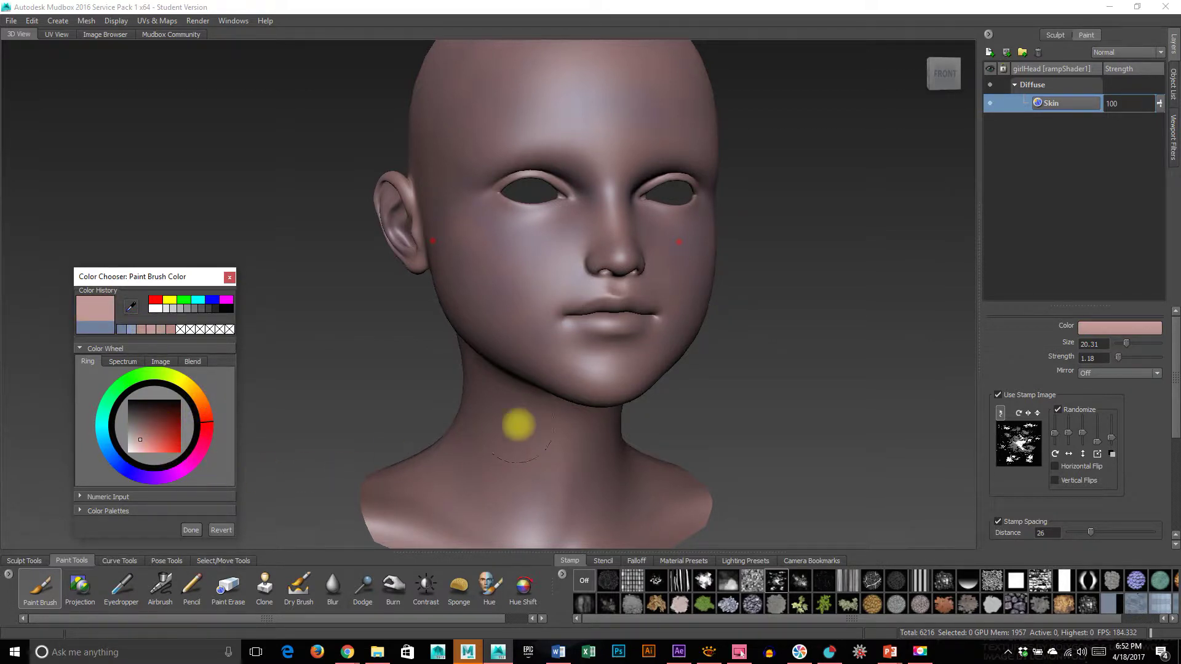
left_click_drag(515, 239, 553, 337)
left_click_drag(444, 317, 529, 308, "alt")
mouse_move(463, 305)
right_mouse_down("alt")
mouse_move(538, 314)
mouse_move(668, 300)
right_mouse_up("alt")
key("ctrl+z")
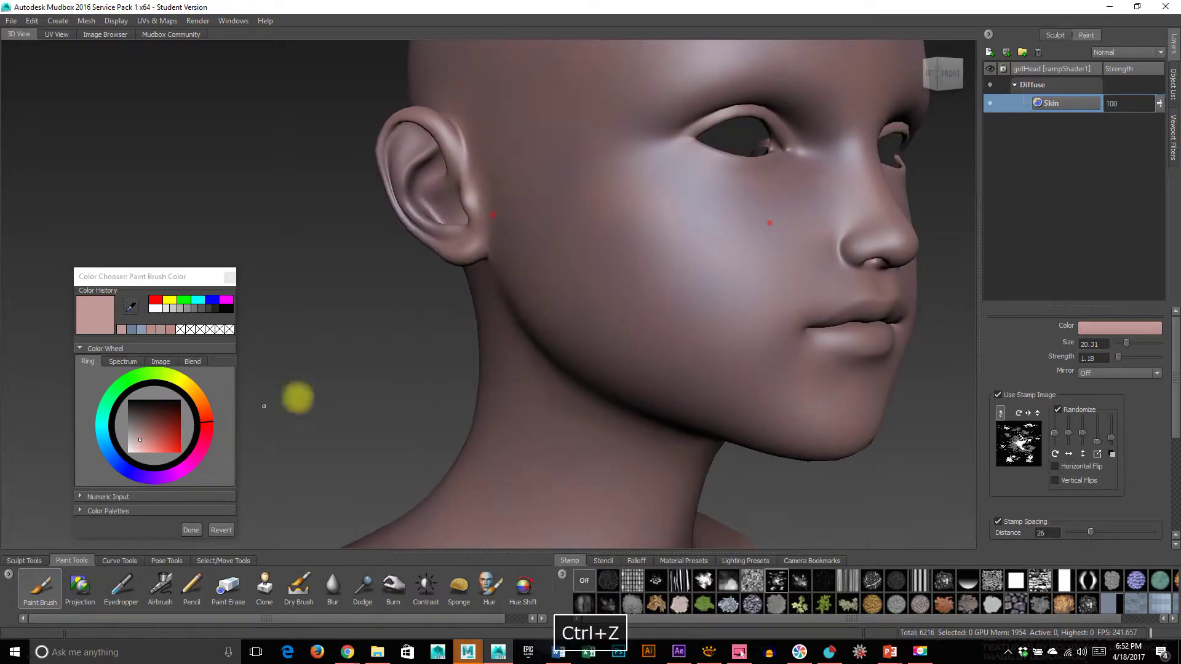
Pick a slightly darker muted pink from the color history, set the strength to 2.37 and paint the cheek.
left_click(152, 330)
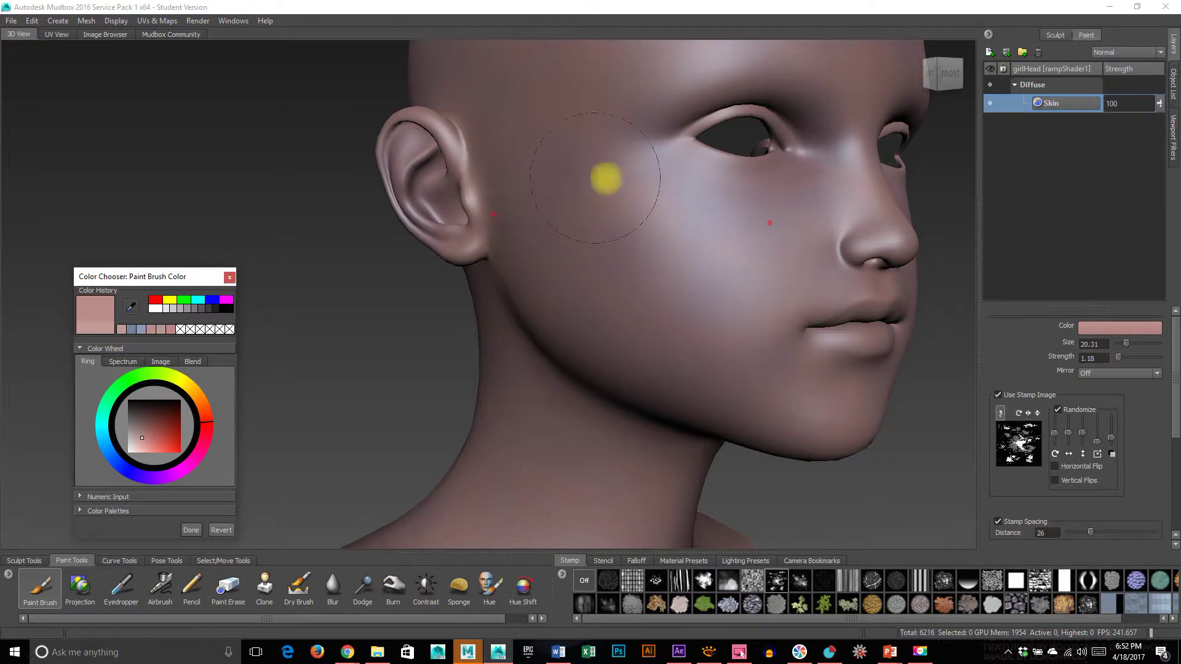
key("ctrl+z")
key("m")
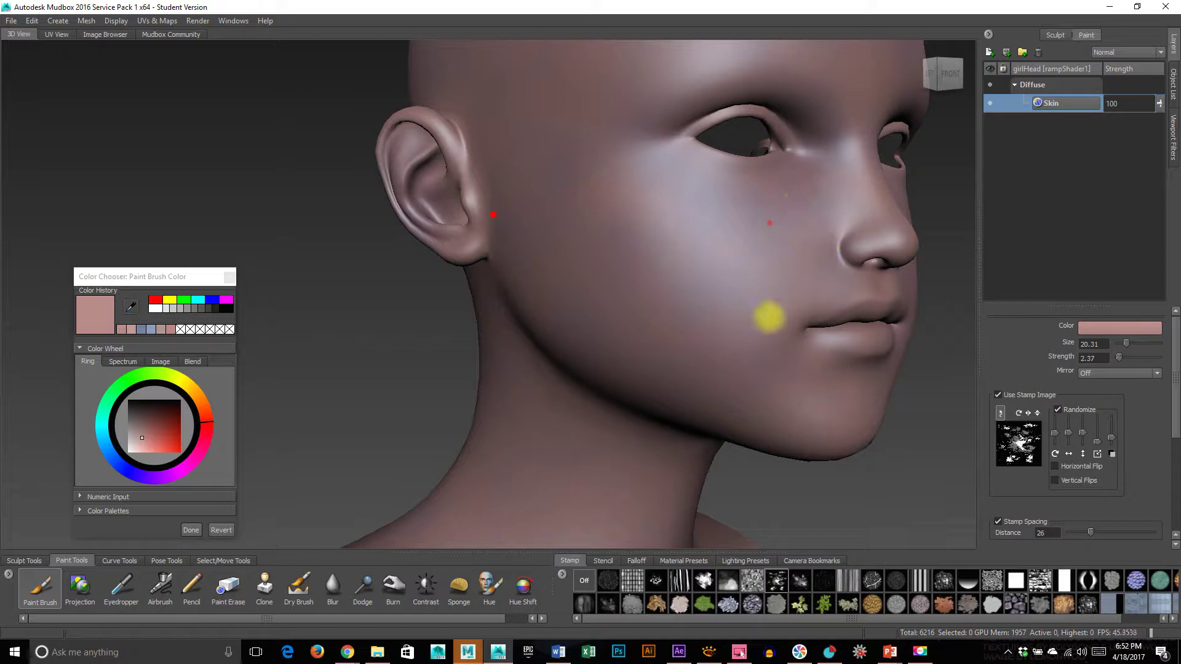
mouse_move(720, 415)
left_mouse_down("alt")
mouse_move(675, 414)
mouse_move(567, 269)
left_mouse_up("alt")
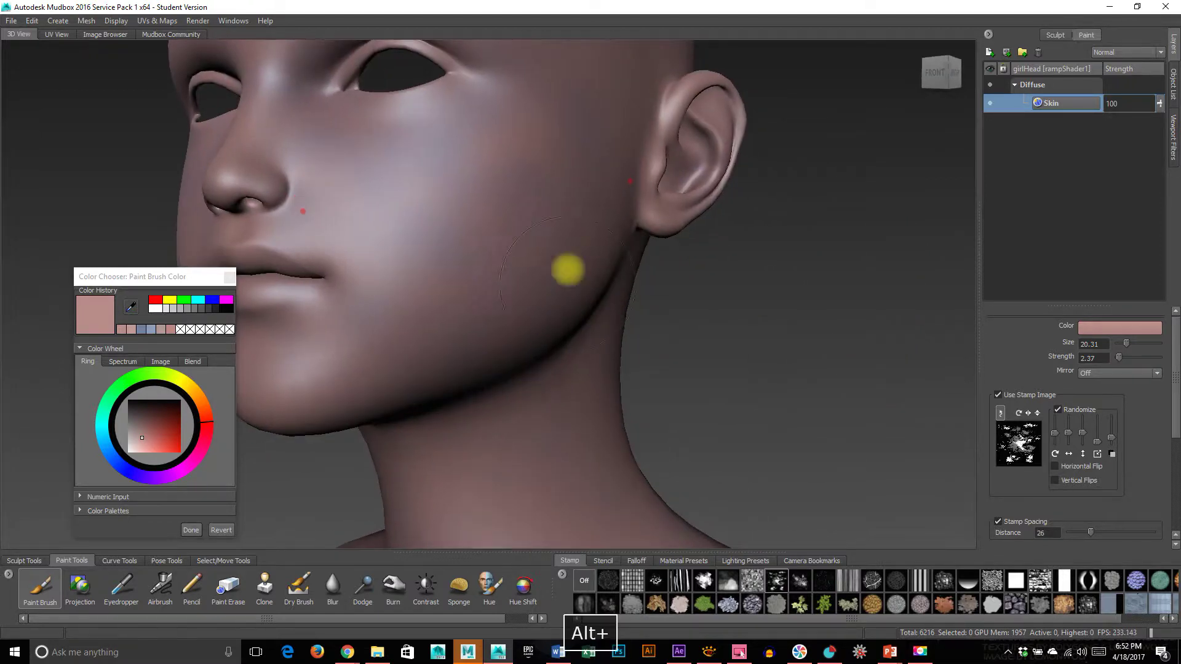
Raise the brush strength to 50.21, paint muted pink on both sides of the face and undo the last stroke.
key("m")
left_click_drag(436, 263, 416, 86)
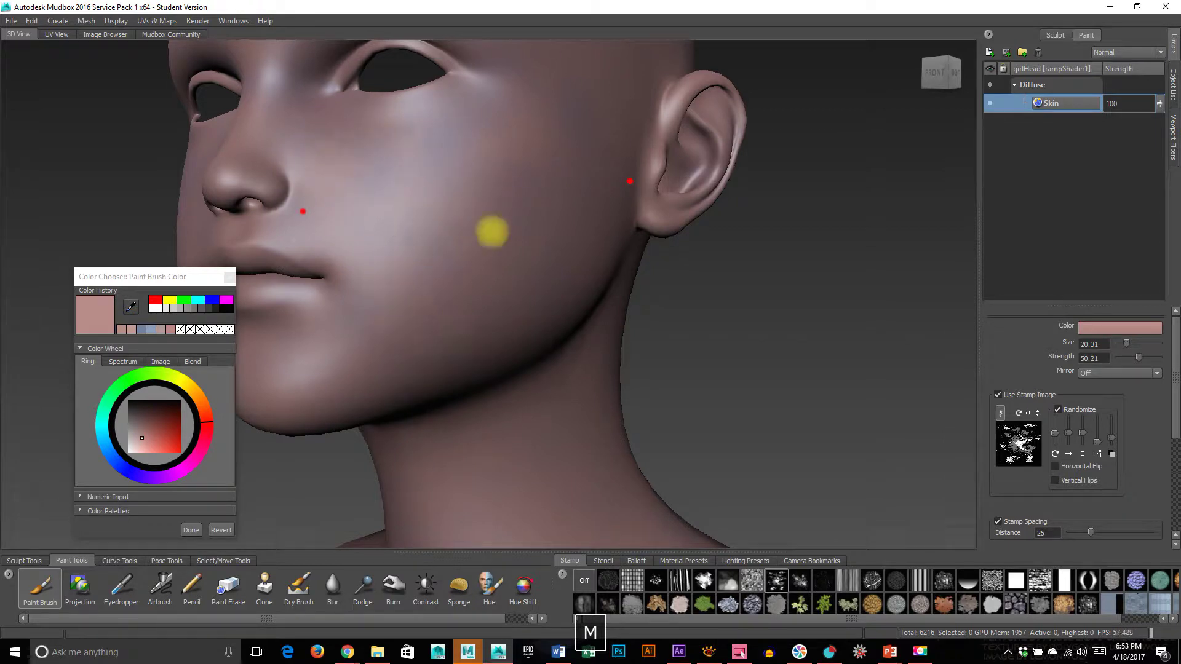
left_click_drag(487, 344, 535, 350, "alt")
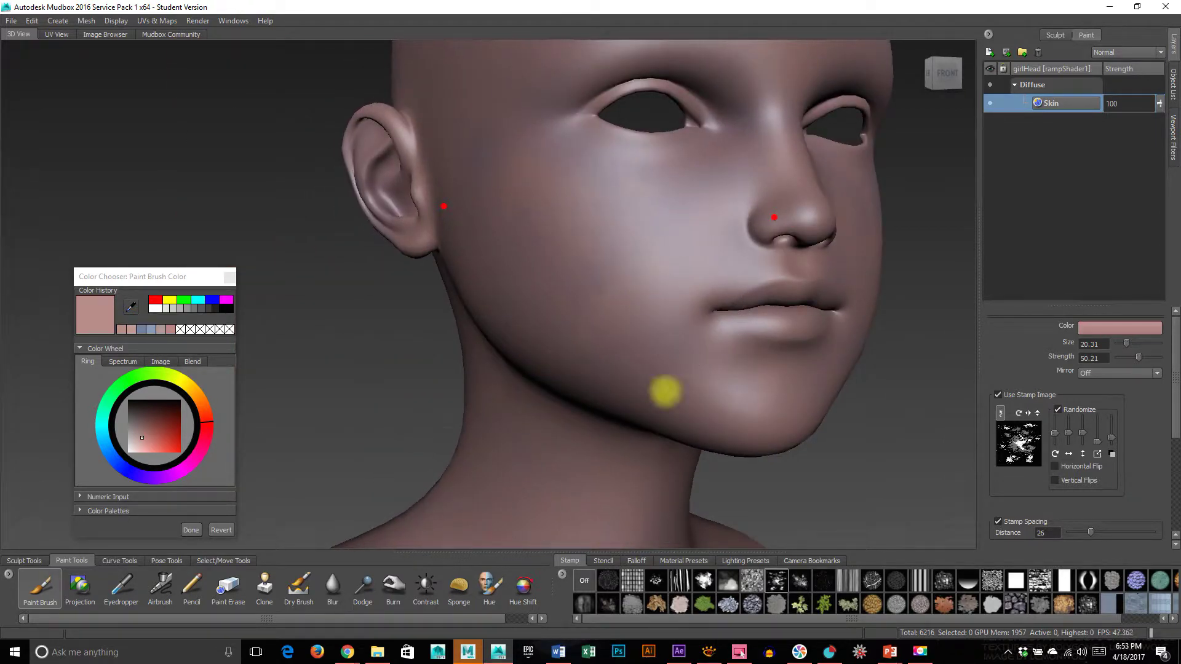
left_click_drag(589, 428, 533, 424, "alt")
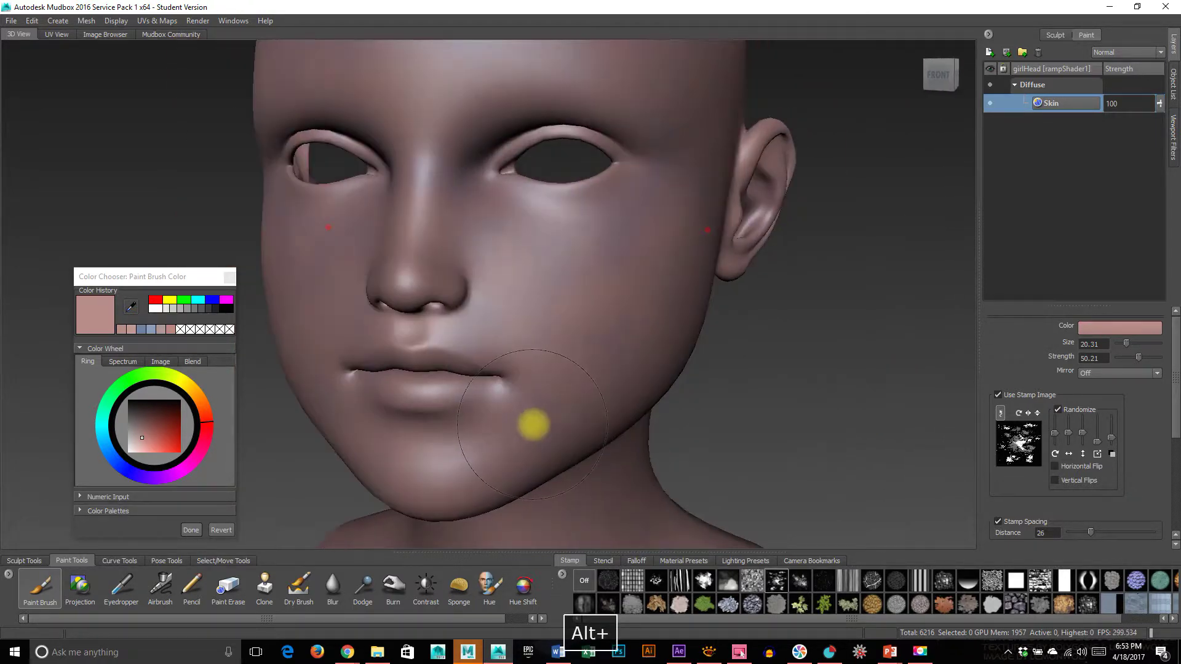
key("ctrl+z")
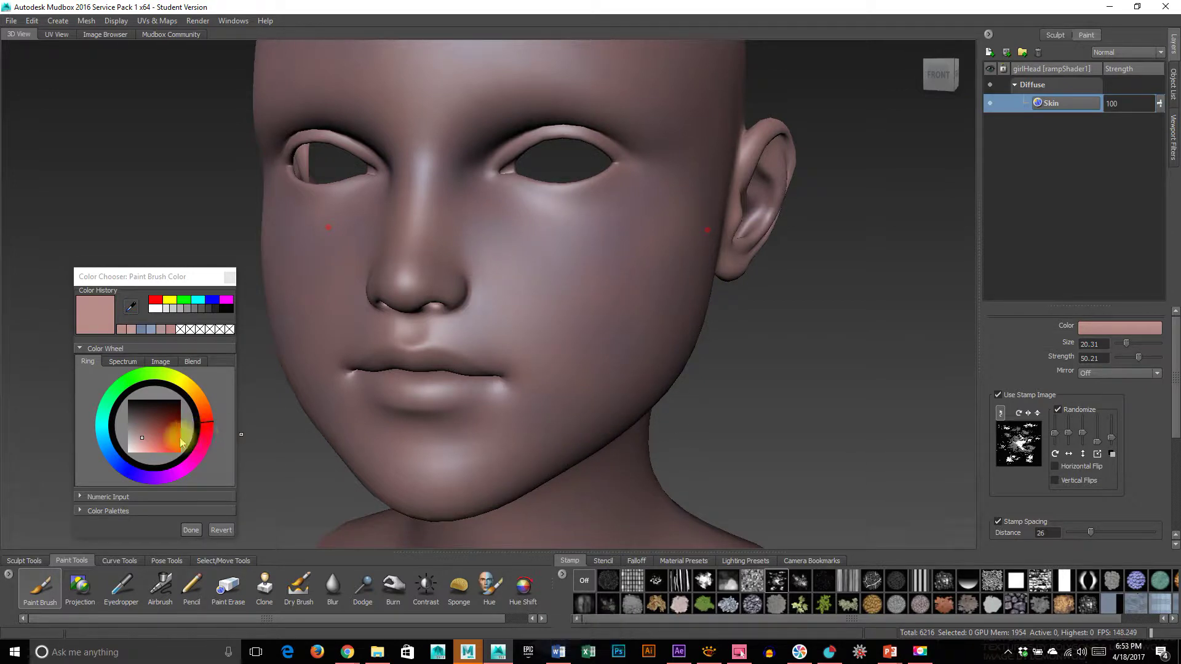
Change the brush color to a stronger salmon pink and switch to a speckled splatter stamp, undoing the test strokes on the cheek.
left_click_drag(151, 440, 148, 442)
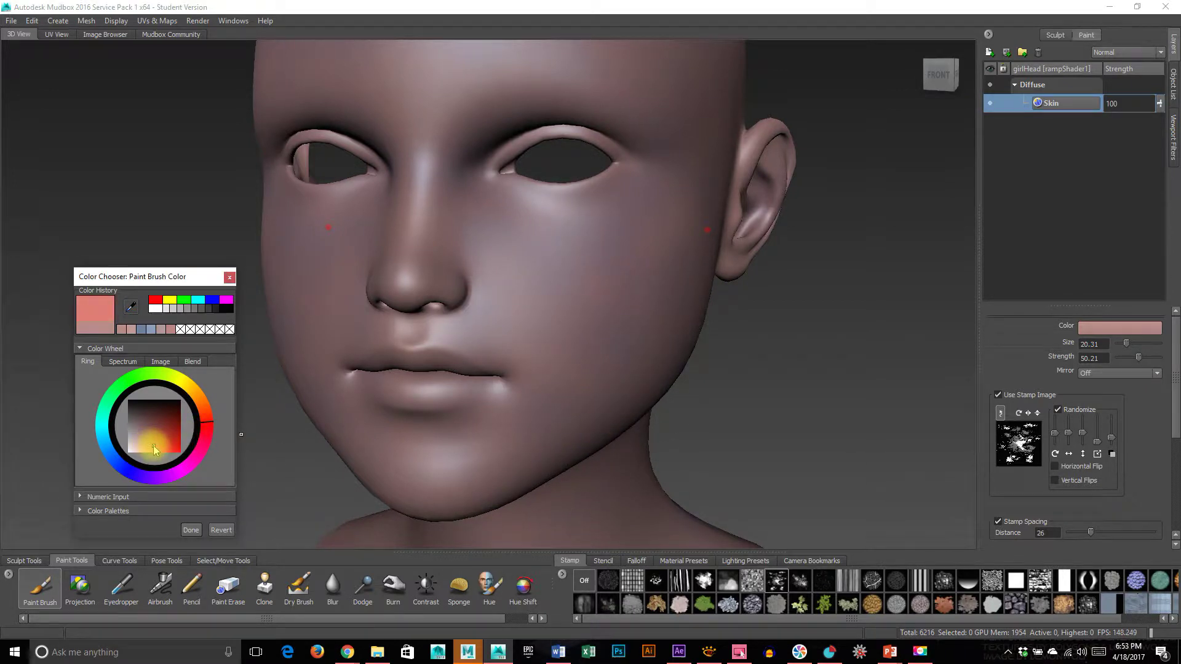
mouse_move(551, 277)
left_mouse_down()
mouse_move(569, 417)
mouse_move(607, 426)
left_mouse_up()
key("ctrl+z")
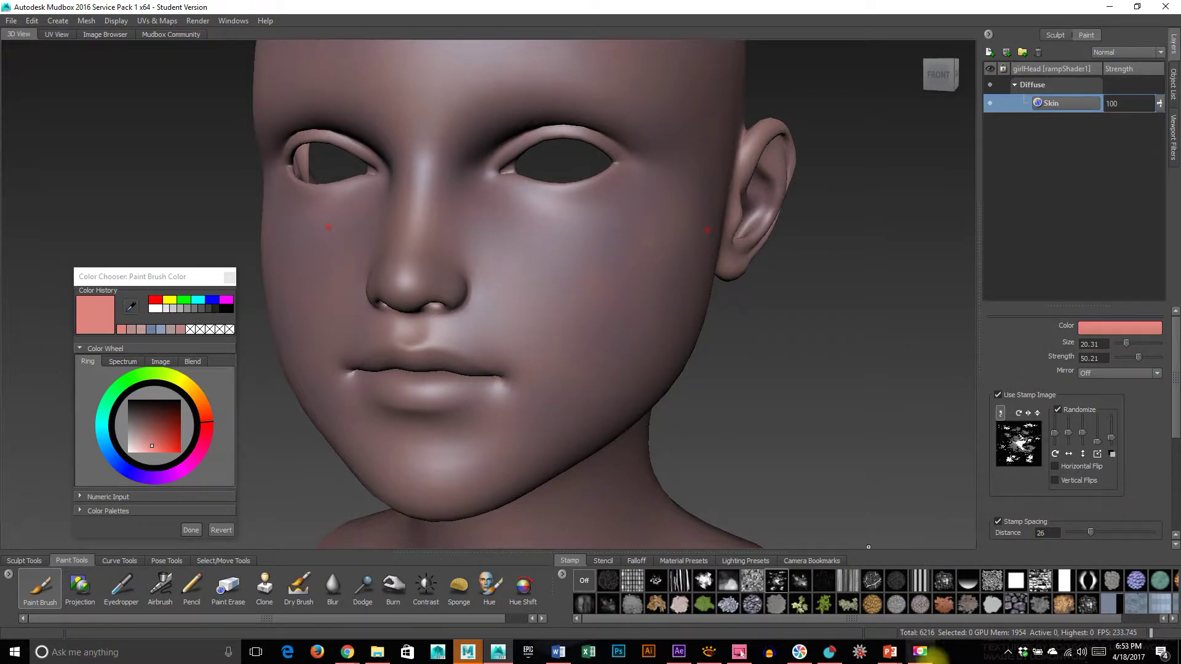
left_click(803, 584)
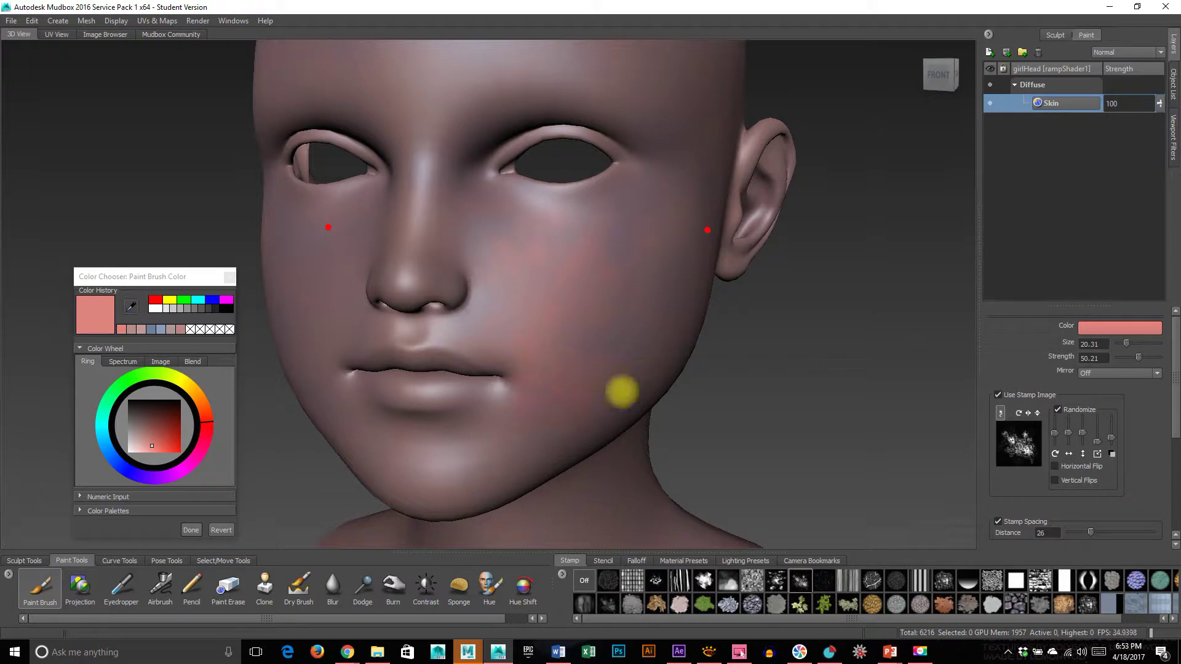
key("ctrl+z")
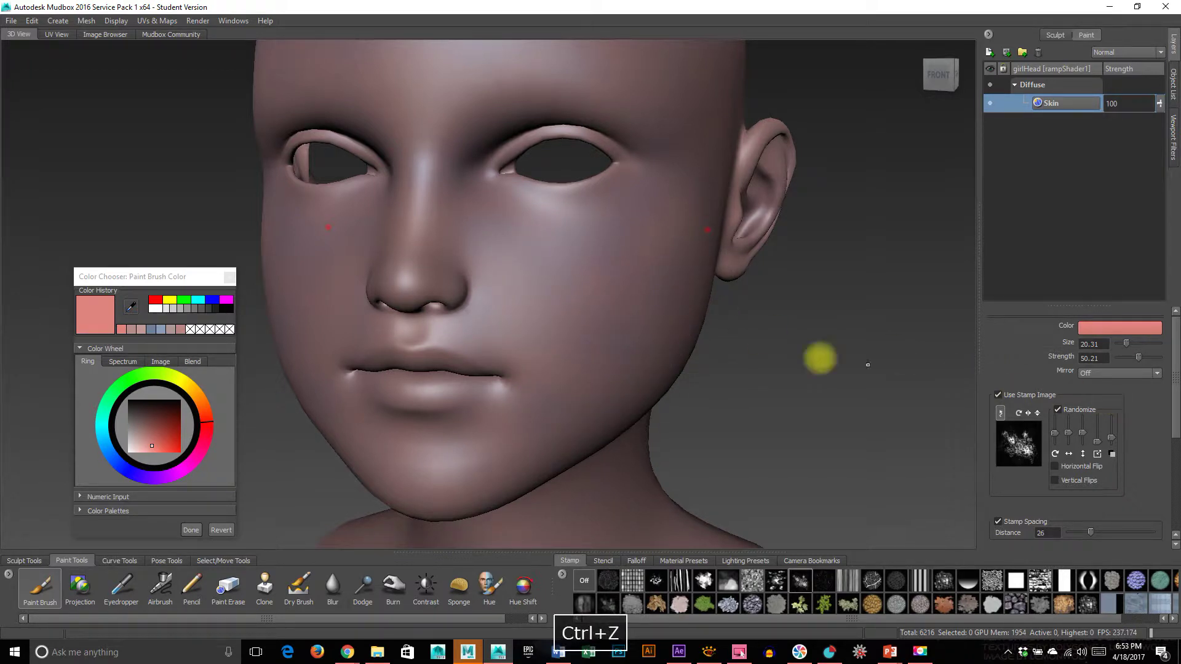
Lower the brush strength to 3.23 and paint salmon-pink variation over both cheeks and the side of the face.
key("m")
mouse_move(548, 240)
left_mouse_down()
mouse_move(555, 399)
mouse_move(527, 345)
mouse_move(516, 239)
mouse_move(607, 293)
mouse_move(601, 233)
left_mouse_up()
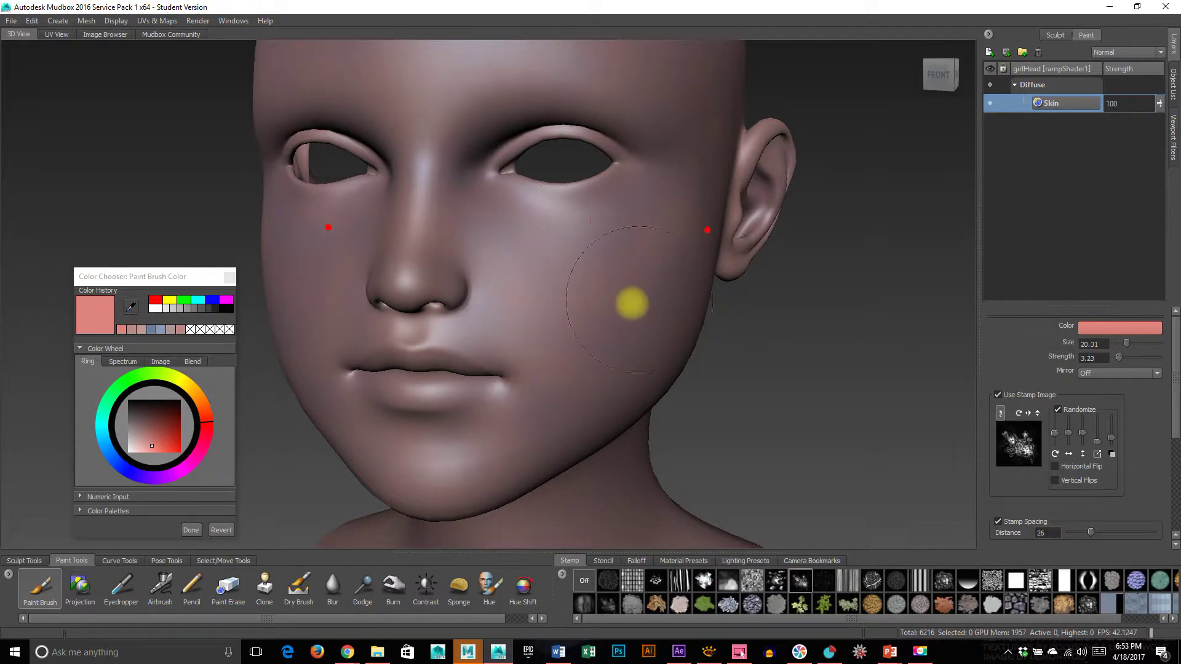
left_click_drag(414, 318, 717, 256, "alt")
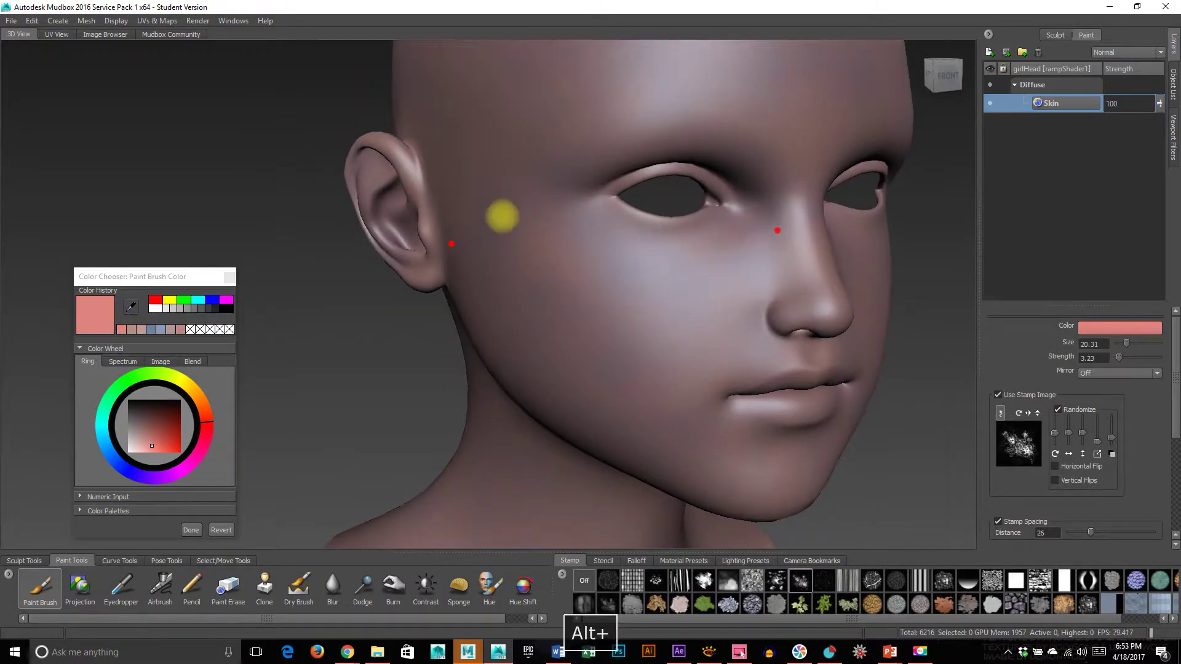
left_click_drag(683, 438, 527, 202, "alt")
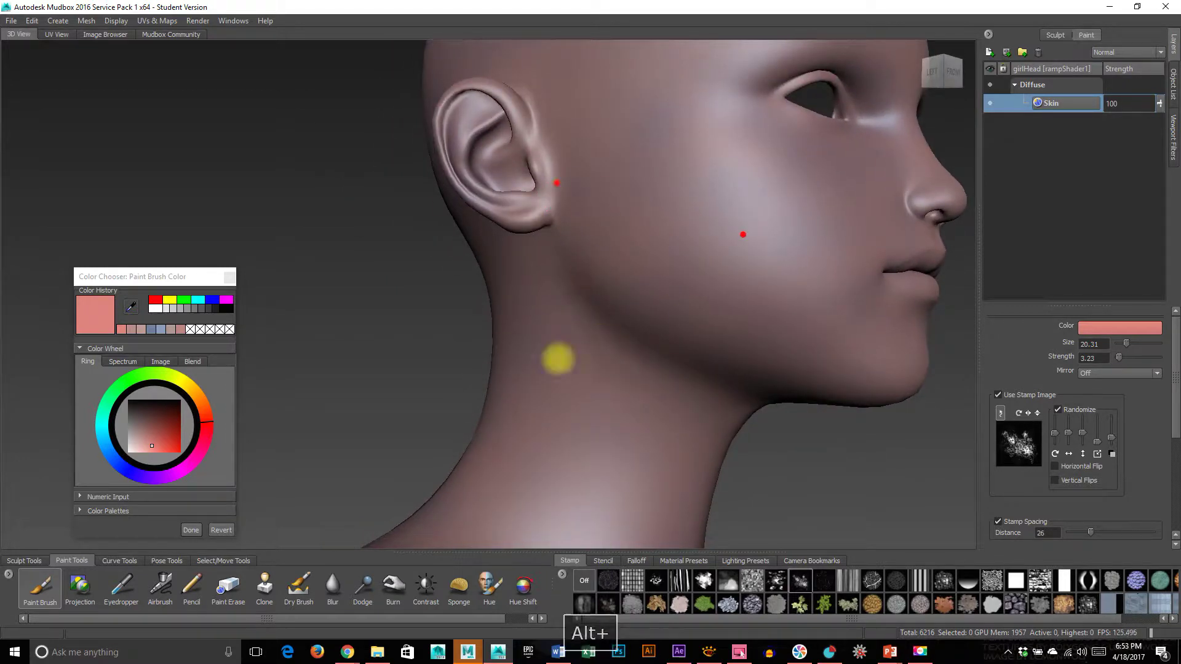
Continue the salmon-pink variation over the jaw, neck and front of the face.
left_click_drag(686, 372, 672, 256, "alt")
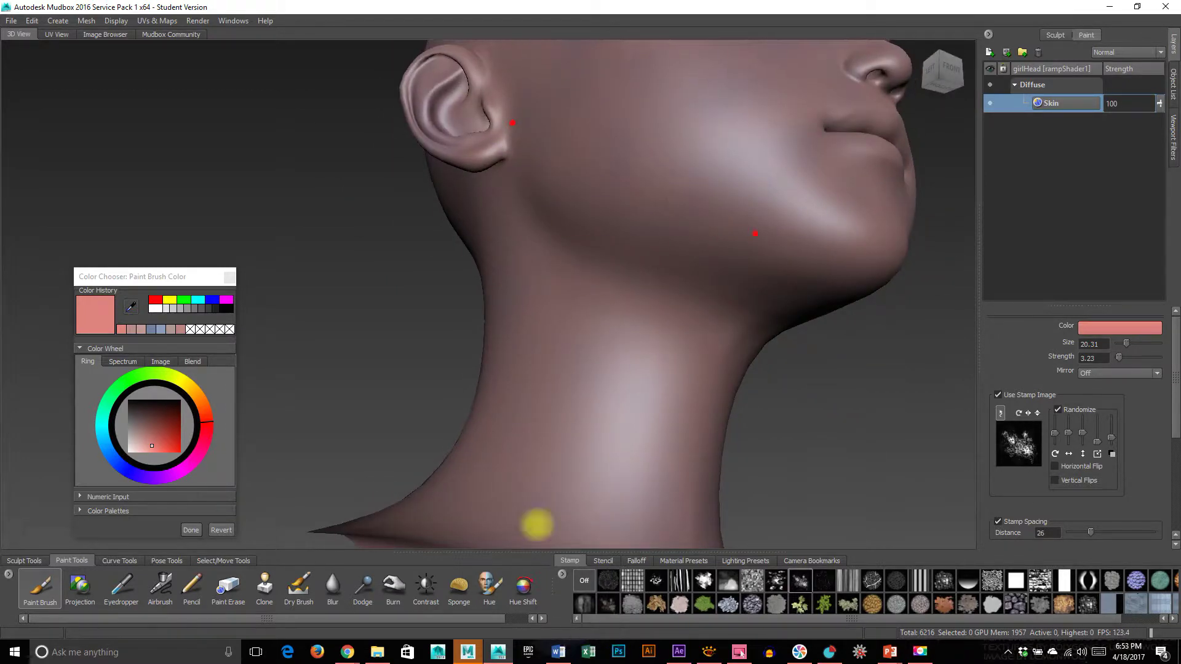
left_click_drag(604, 297, 570, 348, "alt")
left_click_drag(845, 163, 651, 230, "alt")
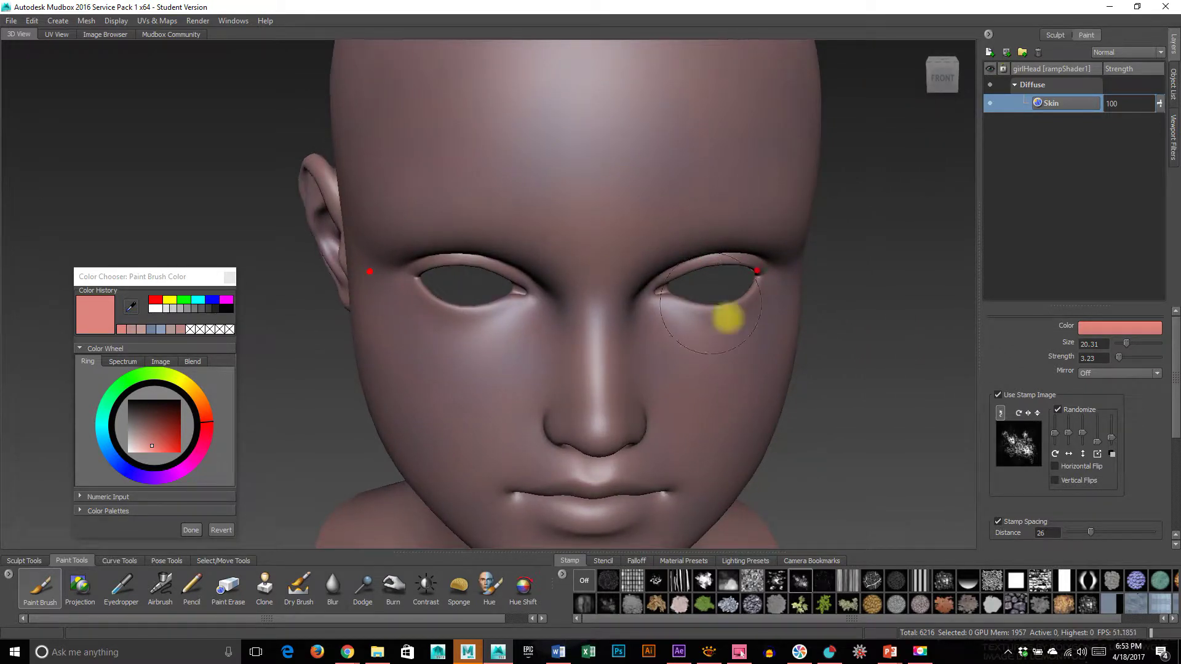
left_click_drag(720, 412, 596, 391, "alt")
Switch the brush to a paler pink, paint it over the cheeks and nose, and check the whole head from several angles.
left_click(142, 440)
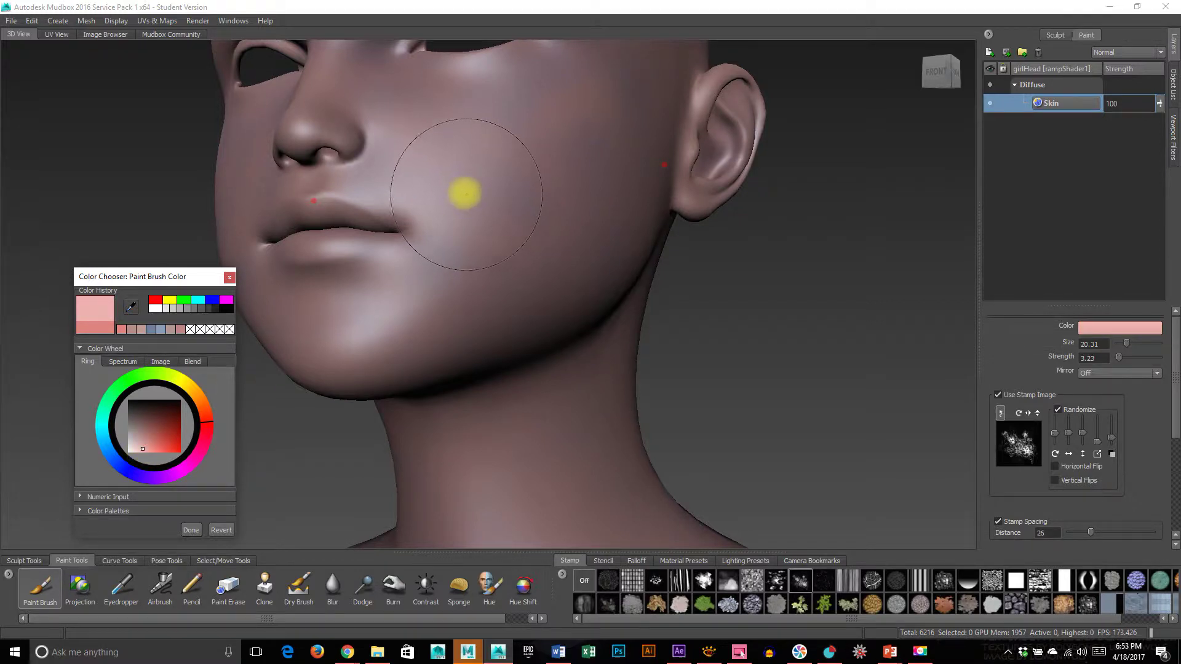
left_click_drag(516, 150, 796, 234, "alt")
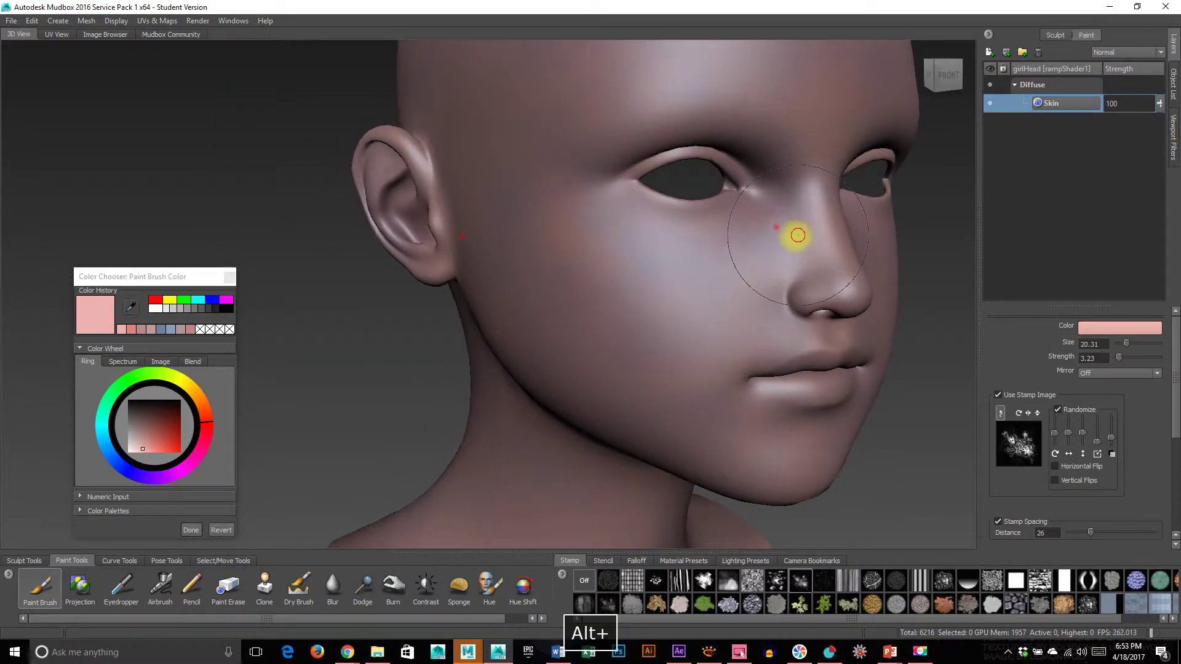
left_click_drag(688, 403, 770, 408, "alt")
right_click_drag(770, 408, 449, 271, "alt")
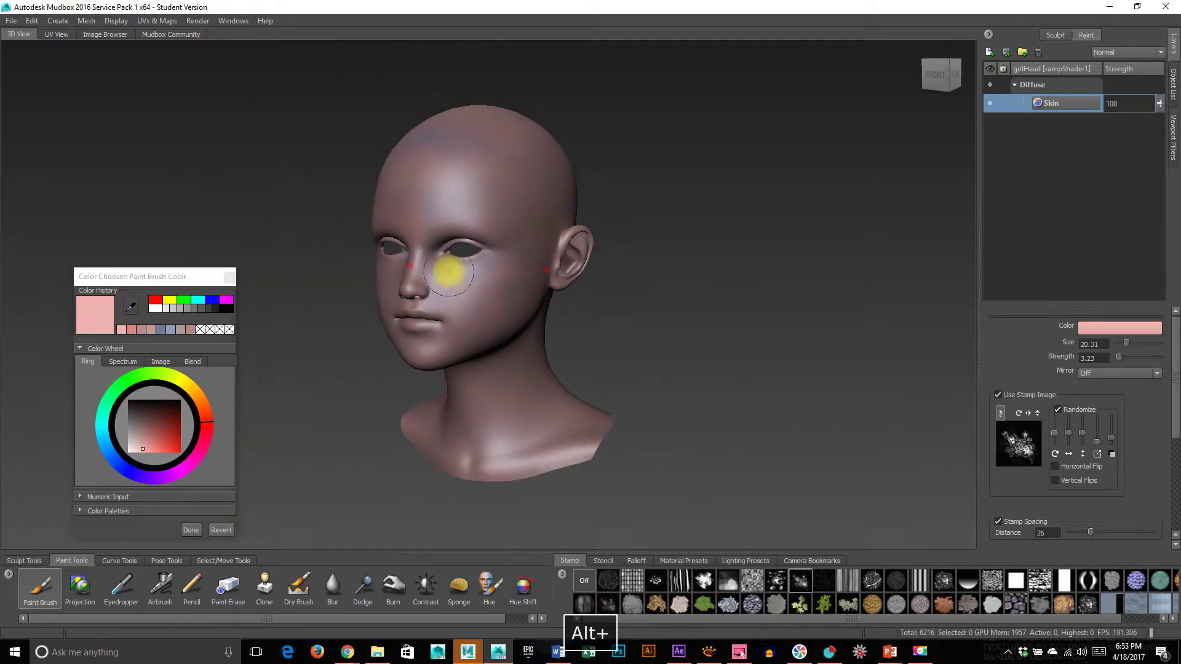
left_click_drag(627, 261, 744, 261, "alt")
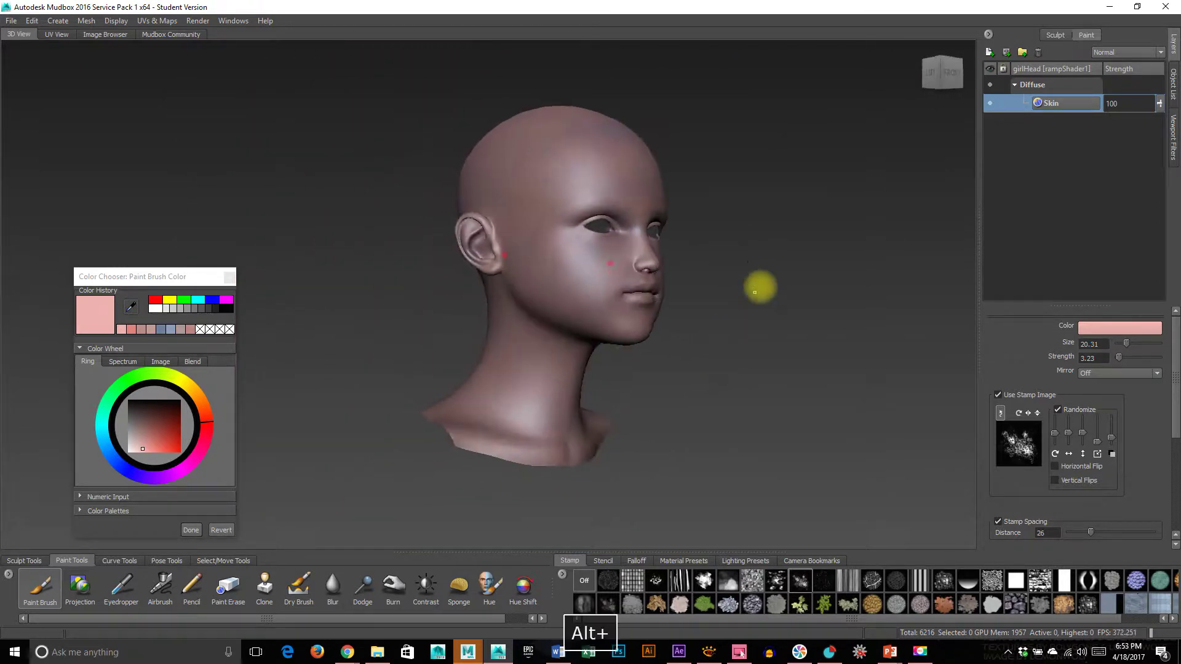
left_click_drag(558, 284, 618, 342, "alt")
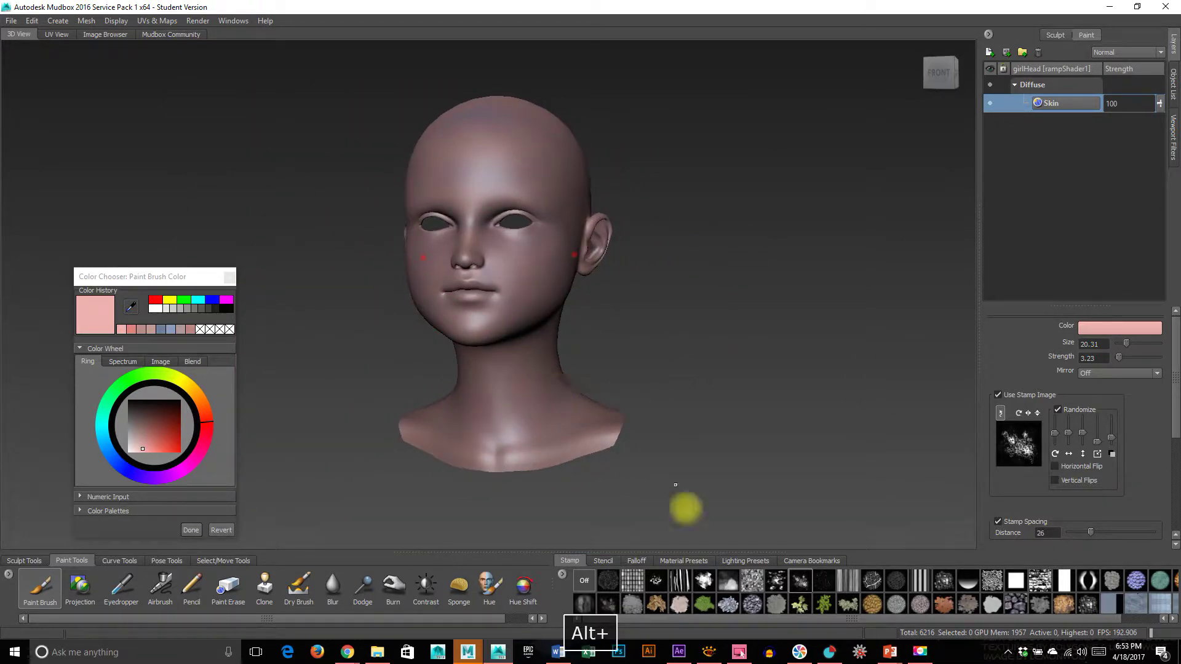
Apply the lighting preset with the pink-lit head thumbnail to the scene.
left_click(755, 562)
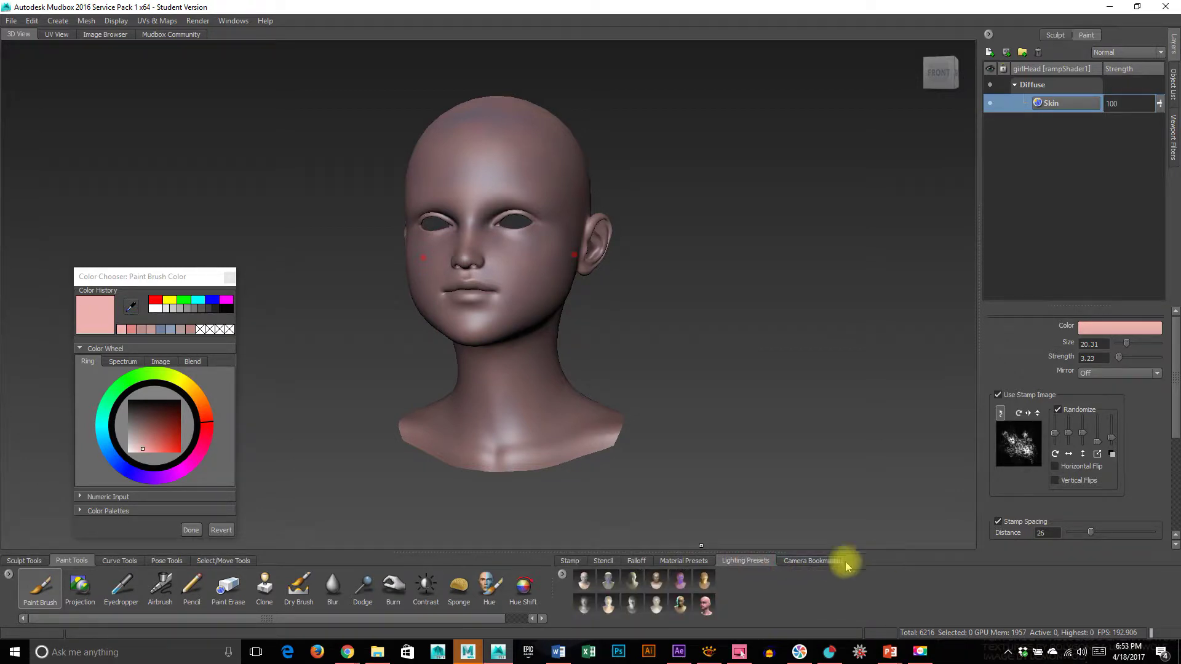
left_click(707, 607)
mouse_move(658, 415)
left_mouse_down("alt")
mouse_move(830, 423)
mouse_move(690, 430)
mouse_move(680, 416)
left_mouse_up("alt")
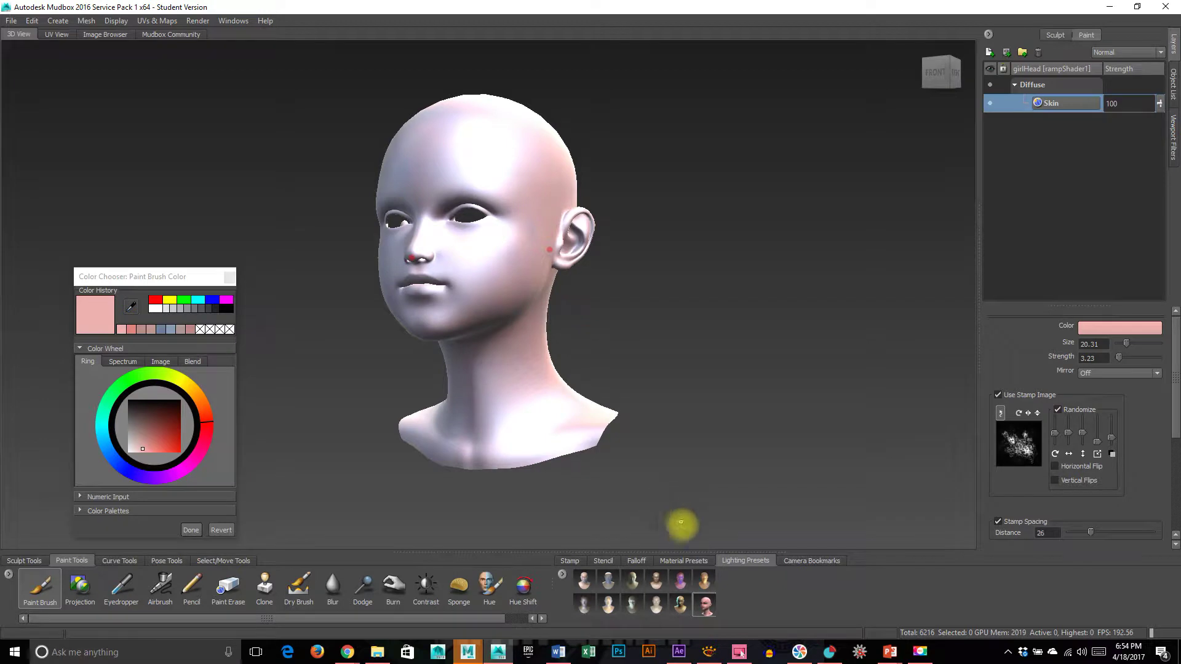
Apply a glossy gray material preset to the head, replace it with the shiny blue one, and view it from several angles.
left_click(694, 564)
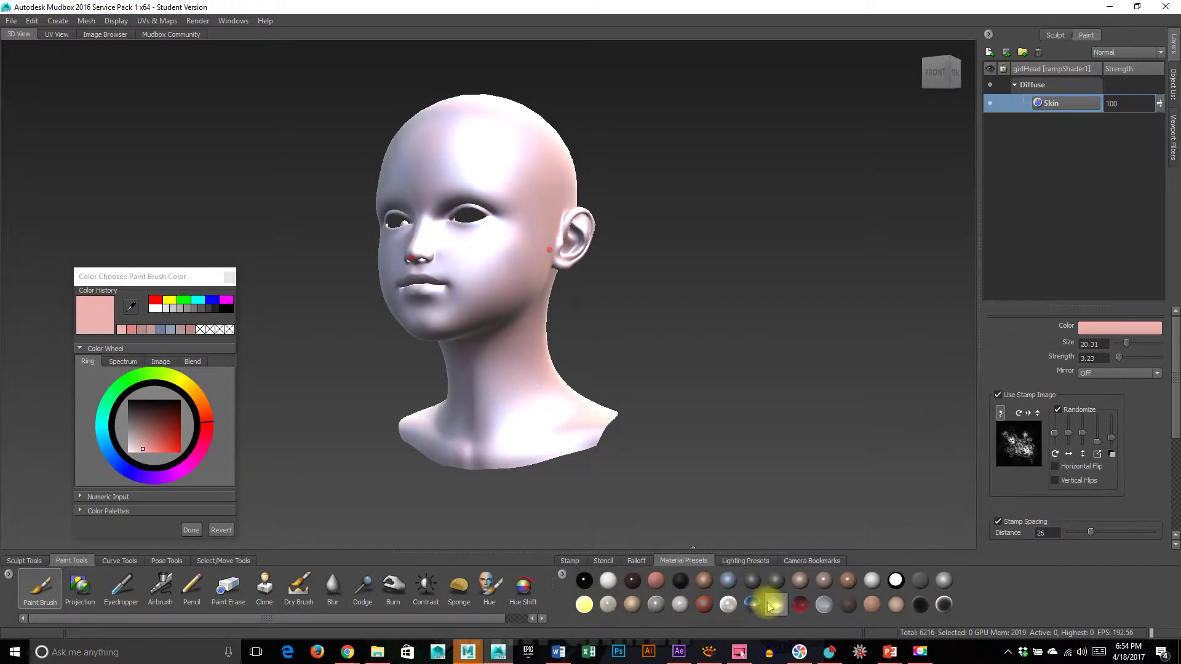
left_click_drag(522, 369, 545, 429, "alt")
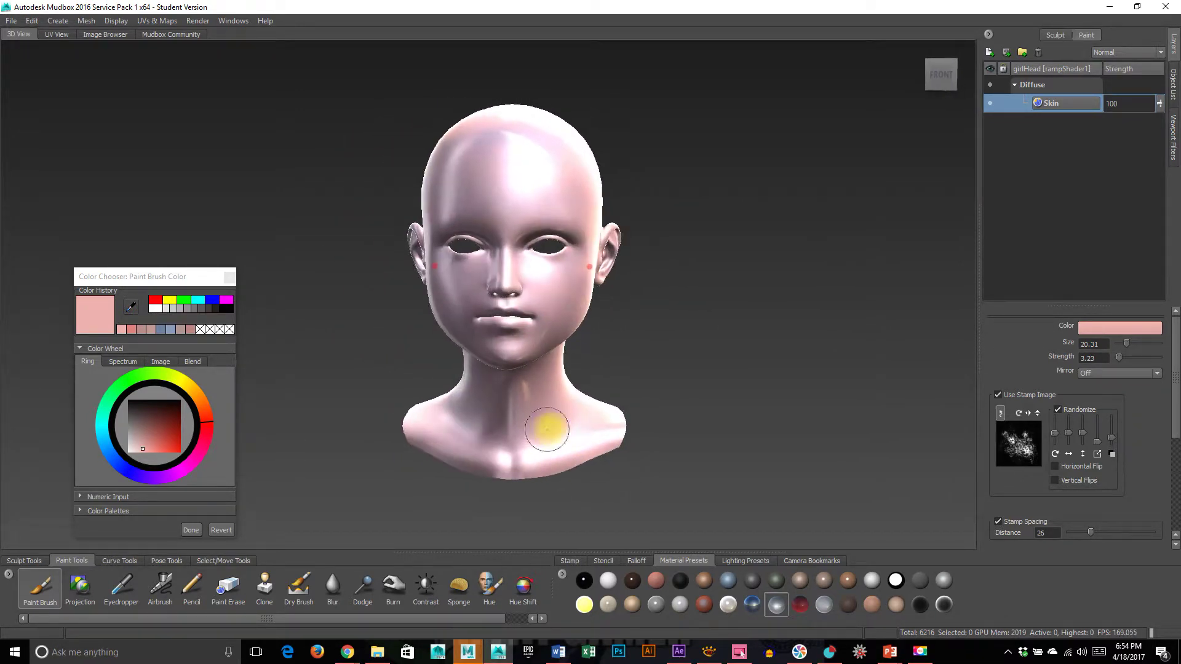
left_click(761, 606)
mouse_move(640, 449)
left_mouse_down("alt")
mouse_move(745, 452)
mouse_move(706, 443)
left_mouse_up("alt")
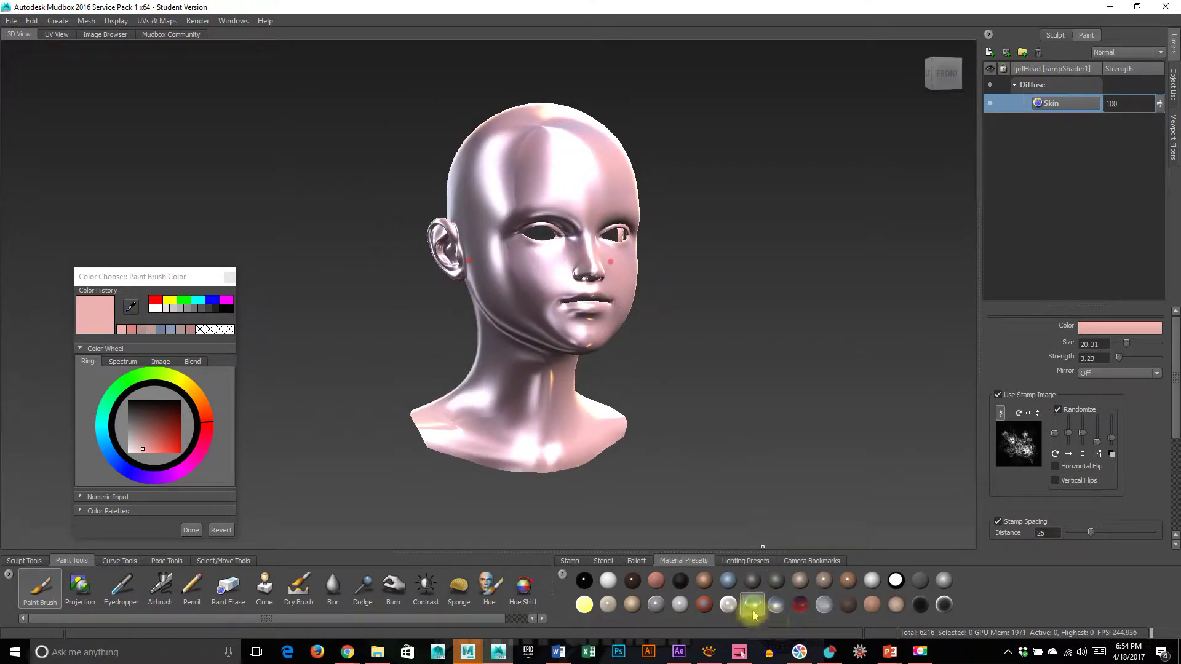
mouse_move(754, 615)
left_click_drag(612, 417, 871, 391, "alt")
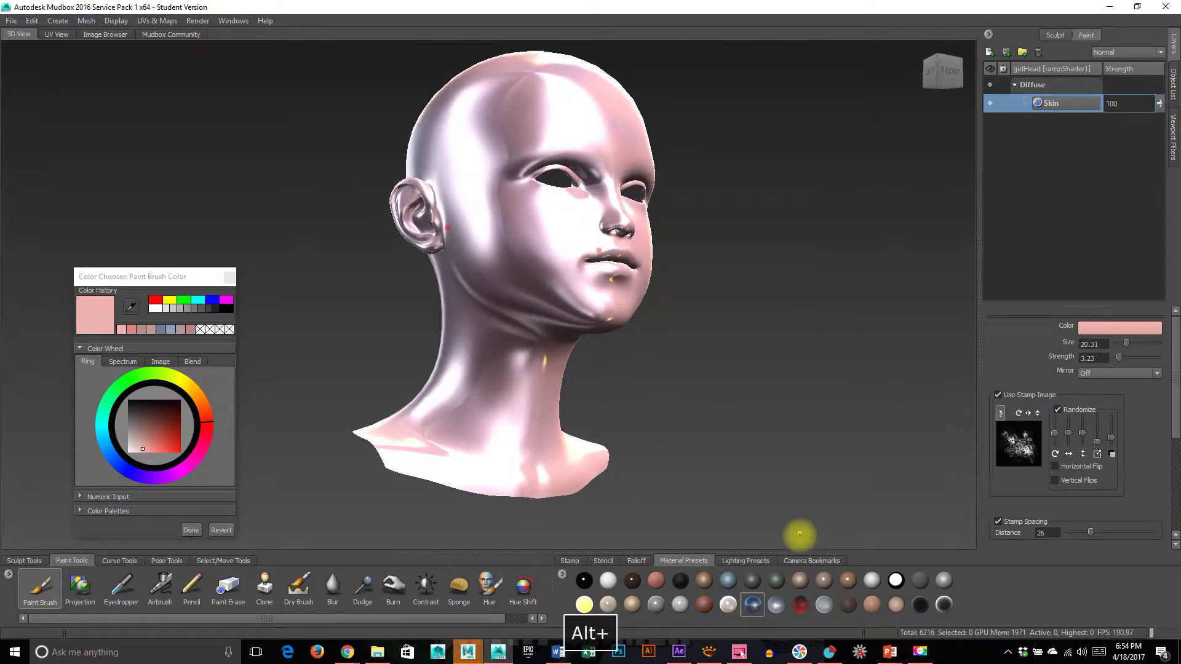
Create a new 2048 TIFF paint layer named Spec in the Specular channel.
left_click(789, 608)
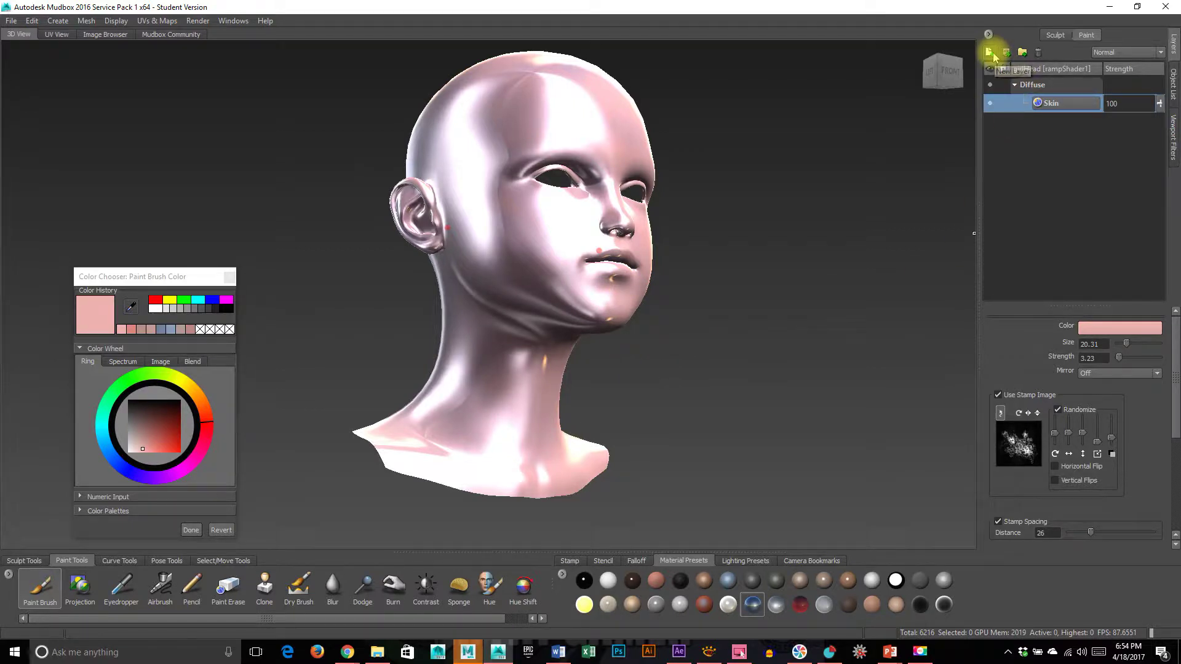
left_click(990, 53)
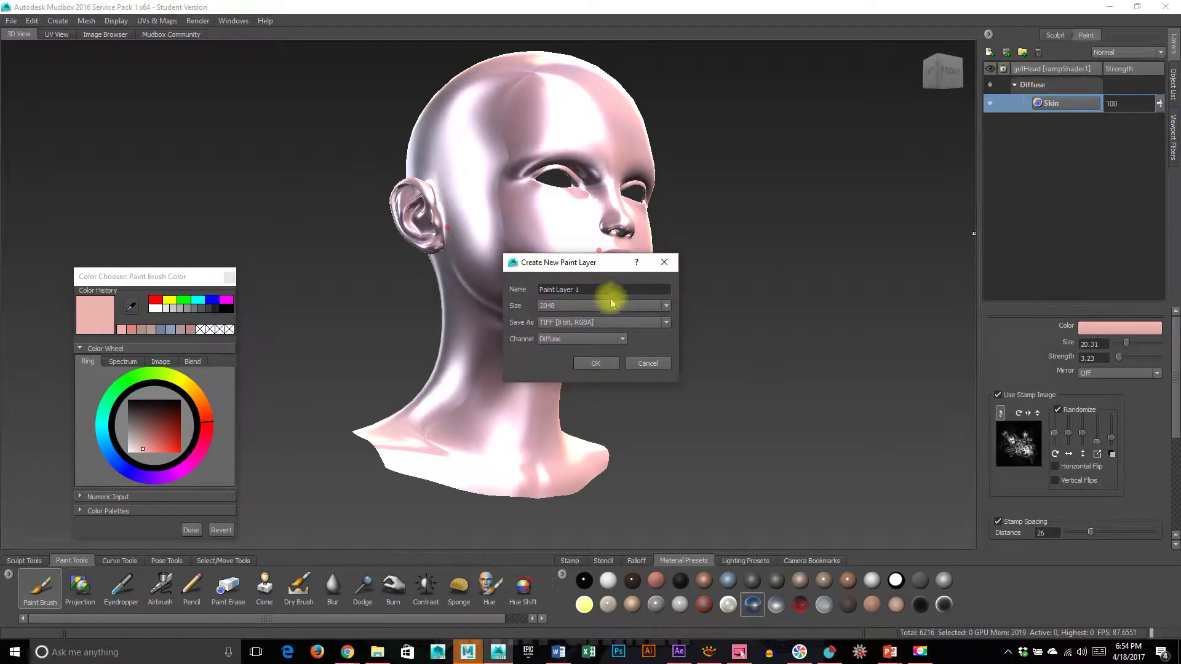
left_click(573, 340)
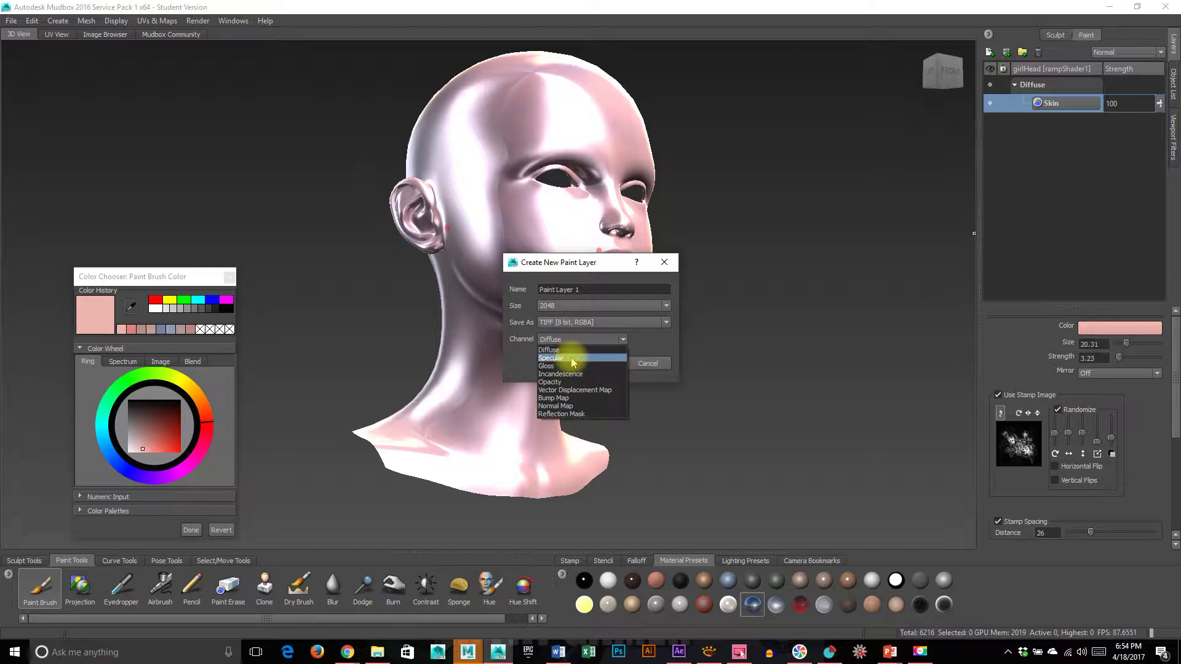
left_click(573, 359)
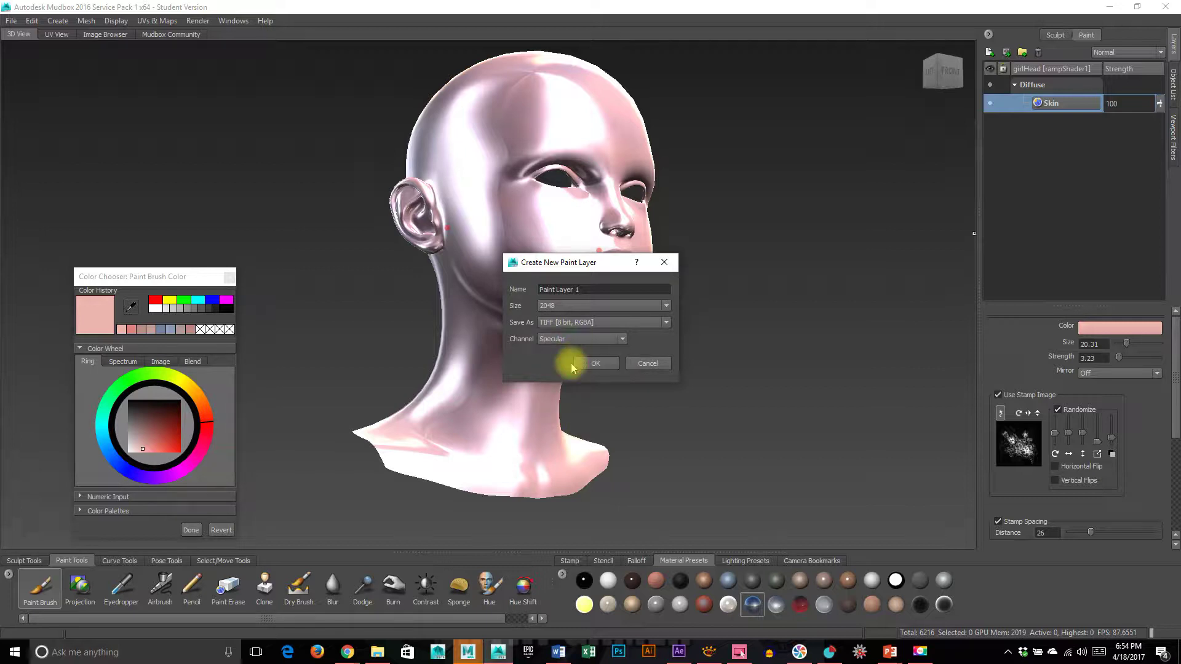
left_click_drag(590, 287, 475, 296)
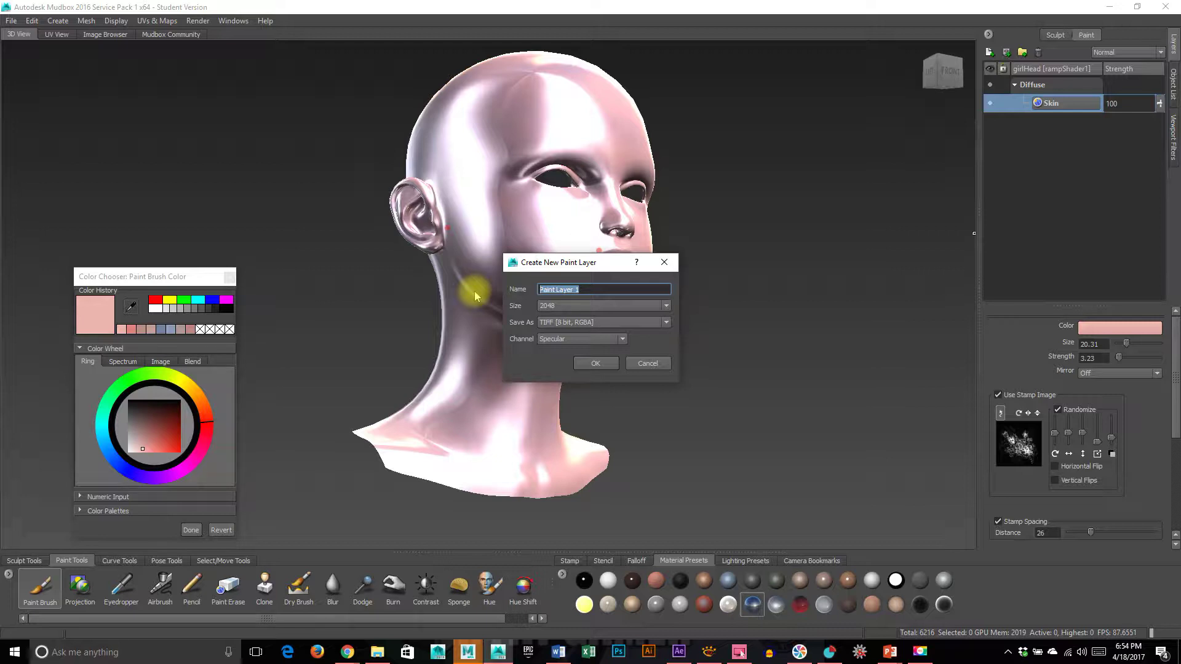
type("SPeck")
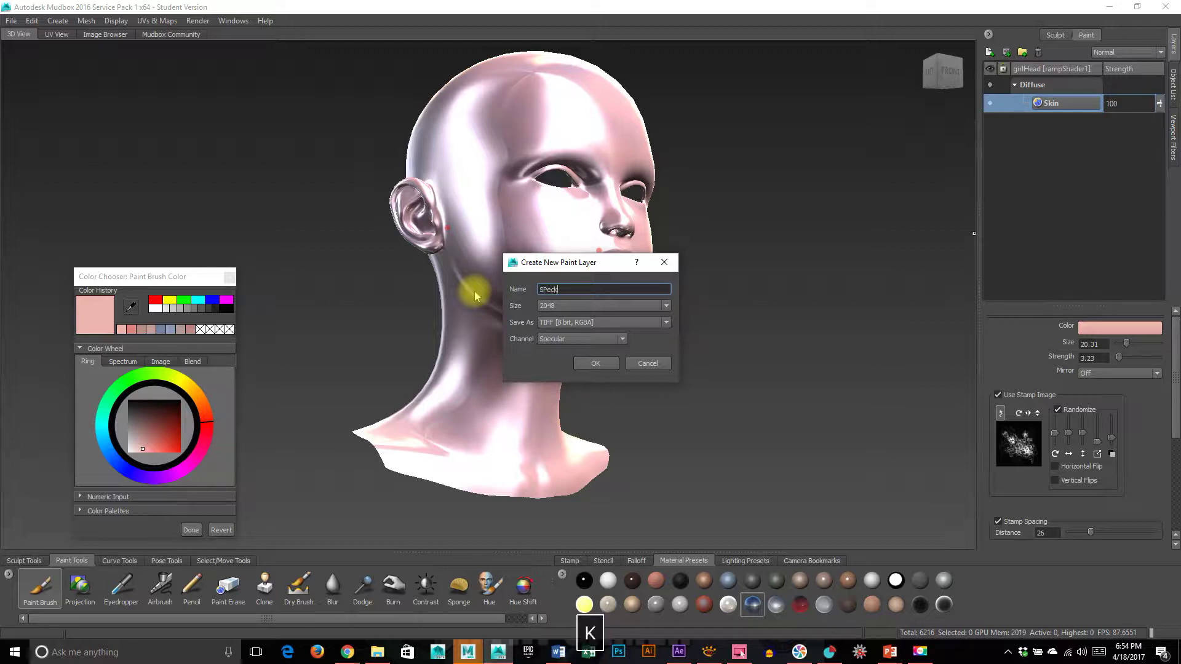
key("BackSpace")
key("BackSpace")
key("BackSpace")
key("BackSpace")
type("p")
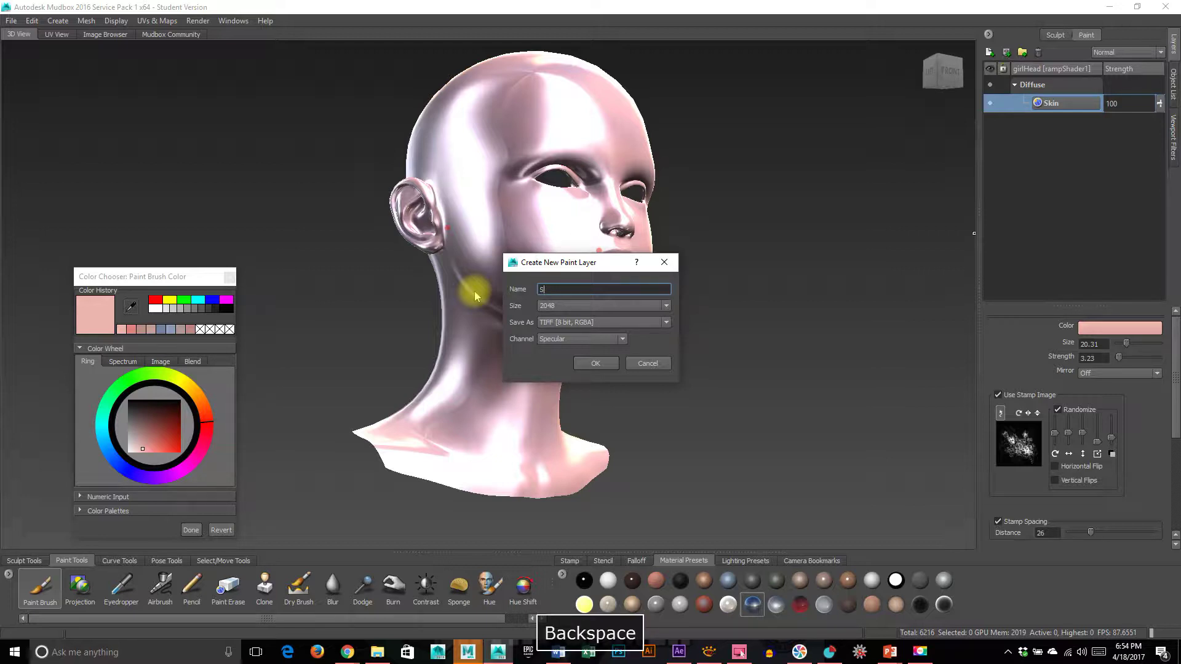
type("ec")
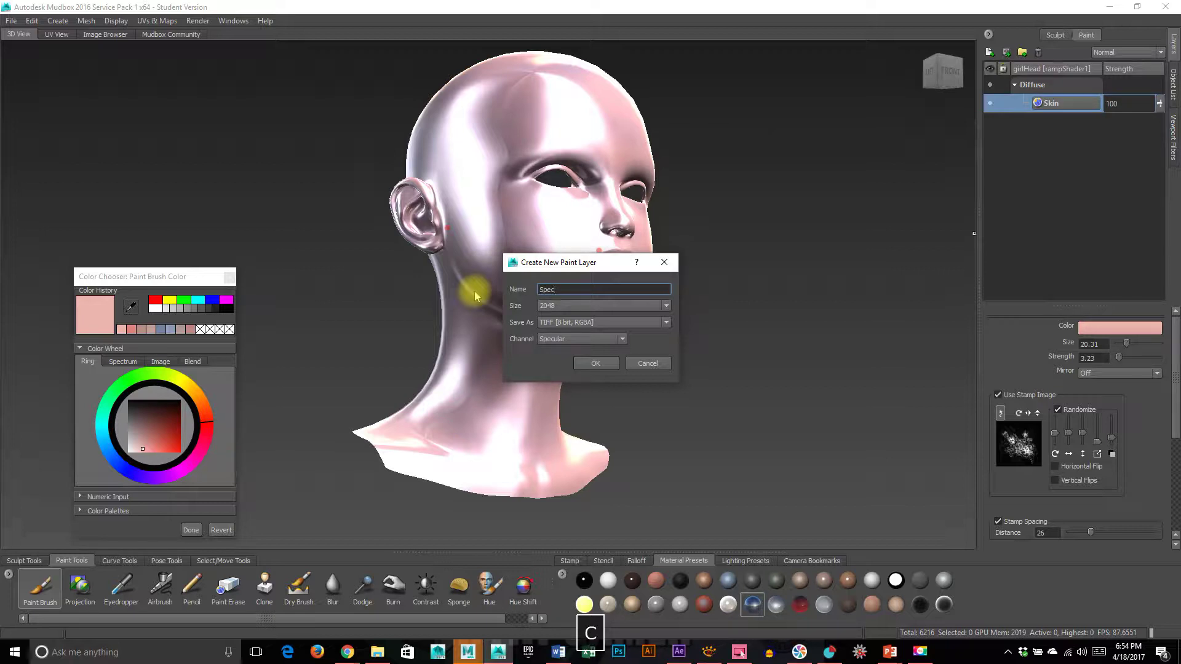
left_click(596, 363)
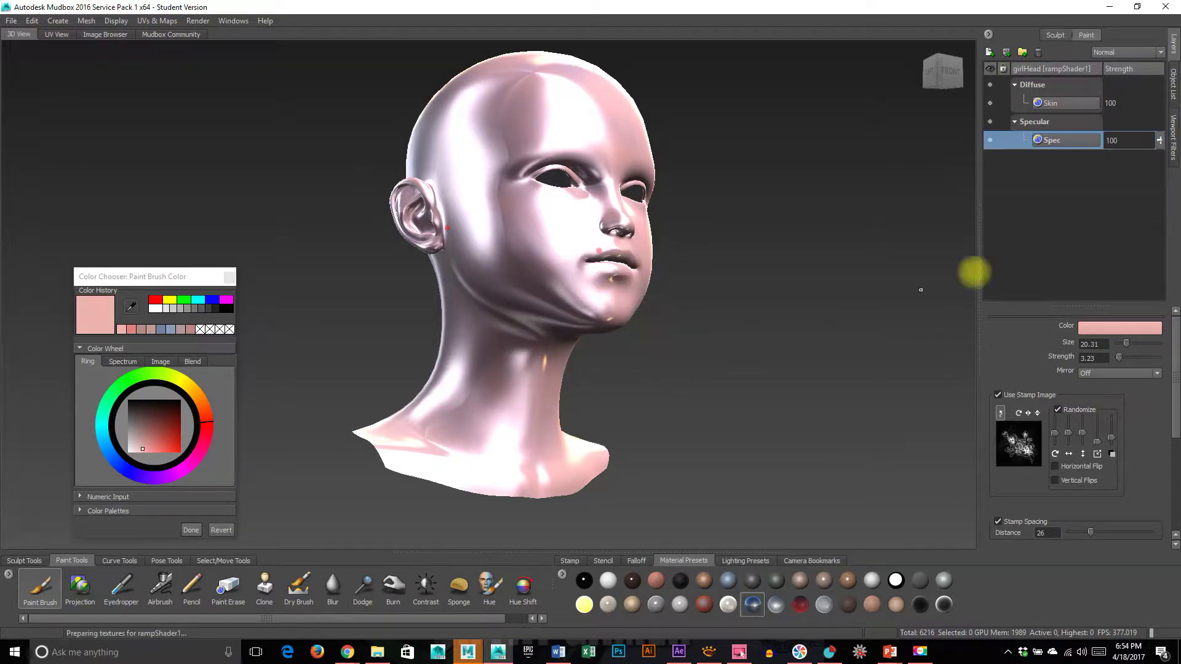
Create another paint layer named Reflection in the Reflection Mask channel.
left_click(989, 53)
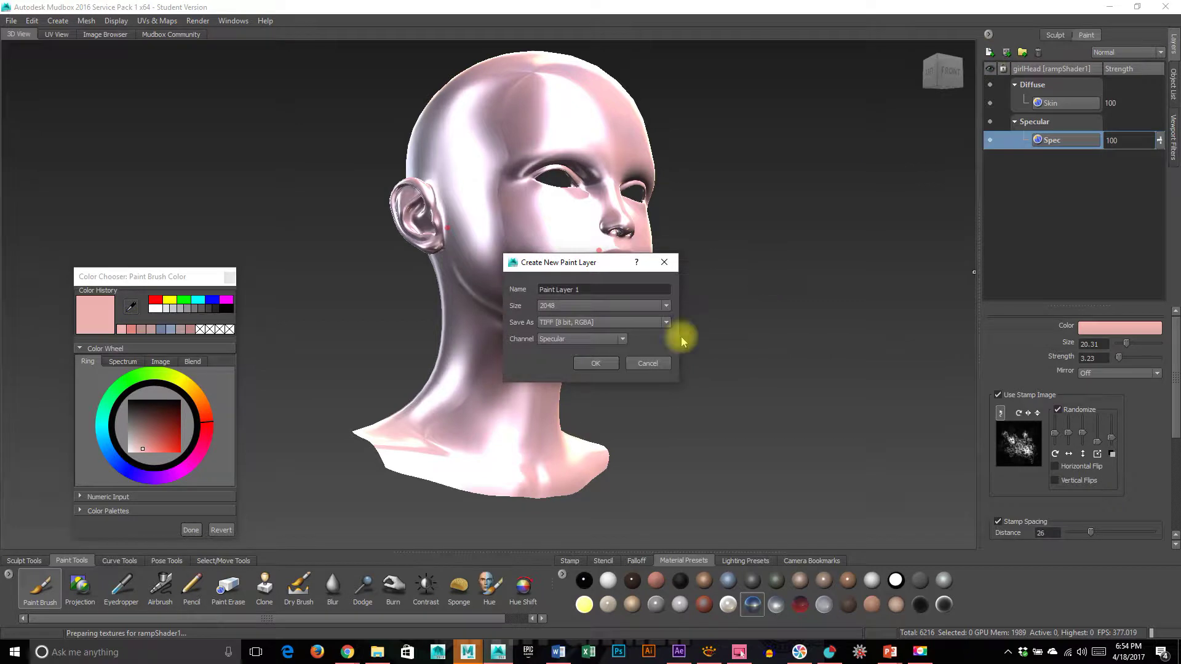
left_click(572, 341)
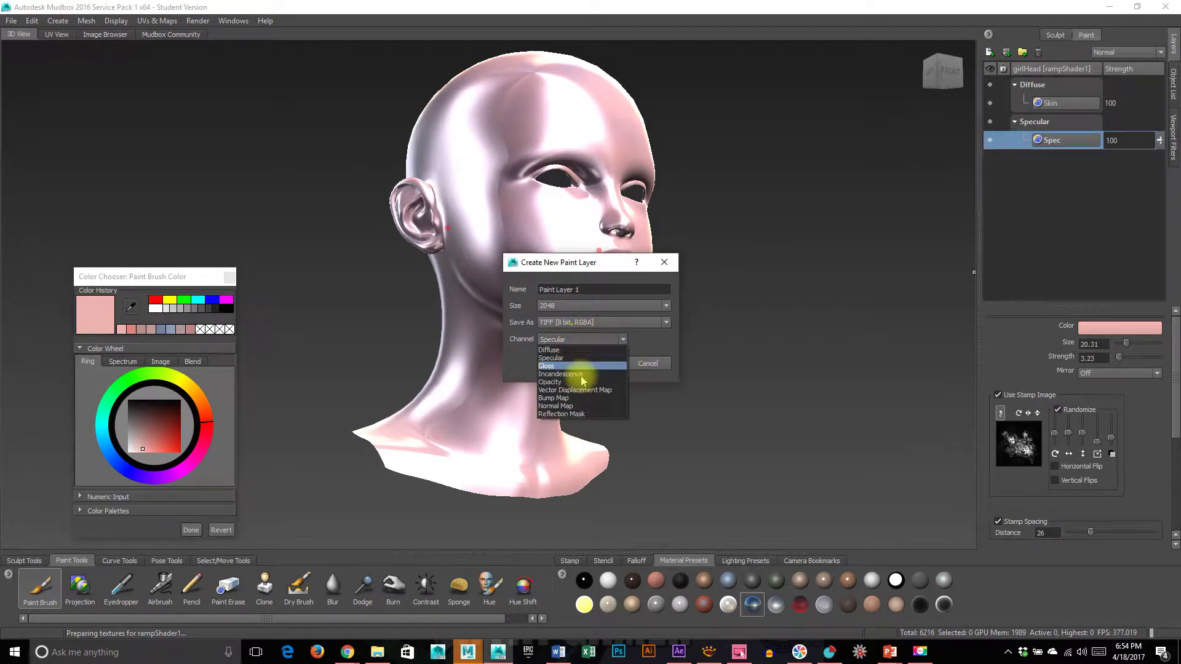
left_click(583, 415)
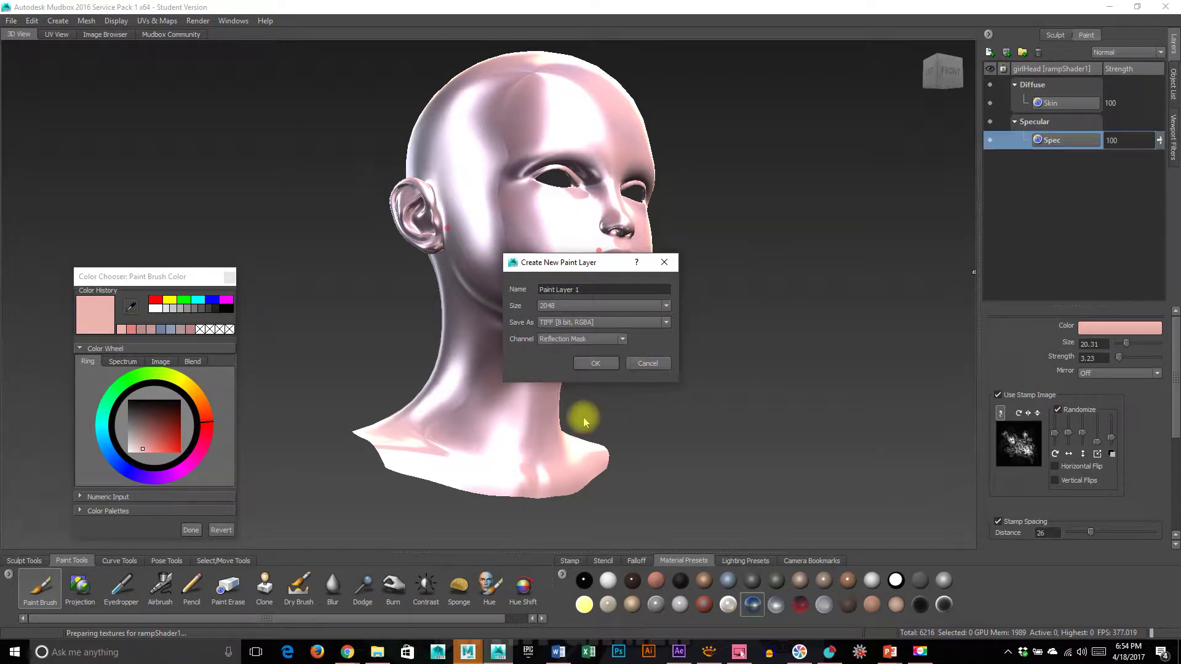
triple_click(589, 288)
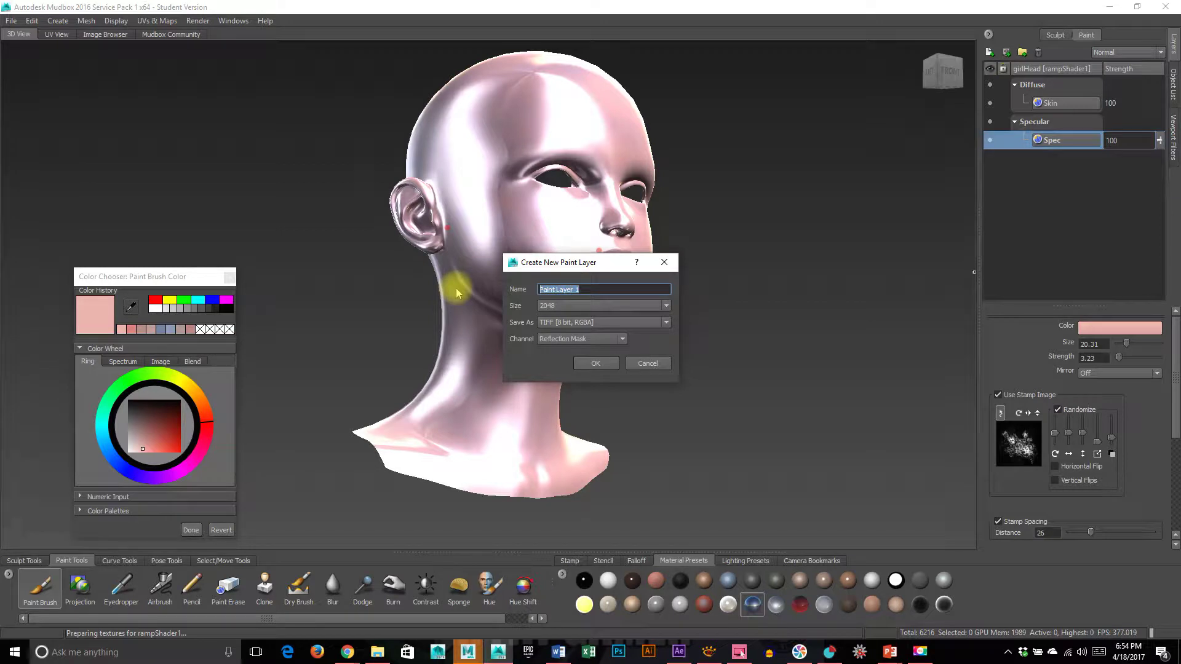
type("Reflection")
key("Return")
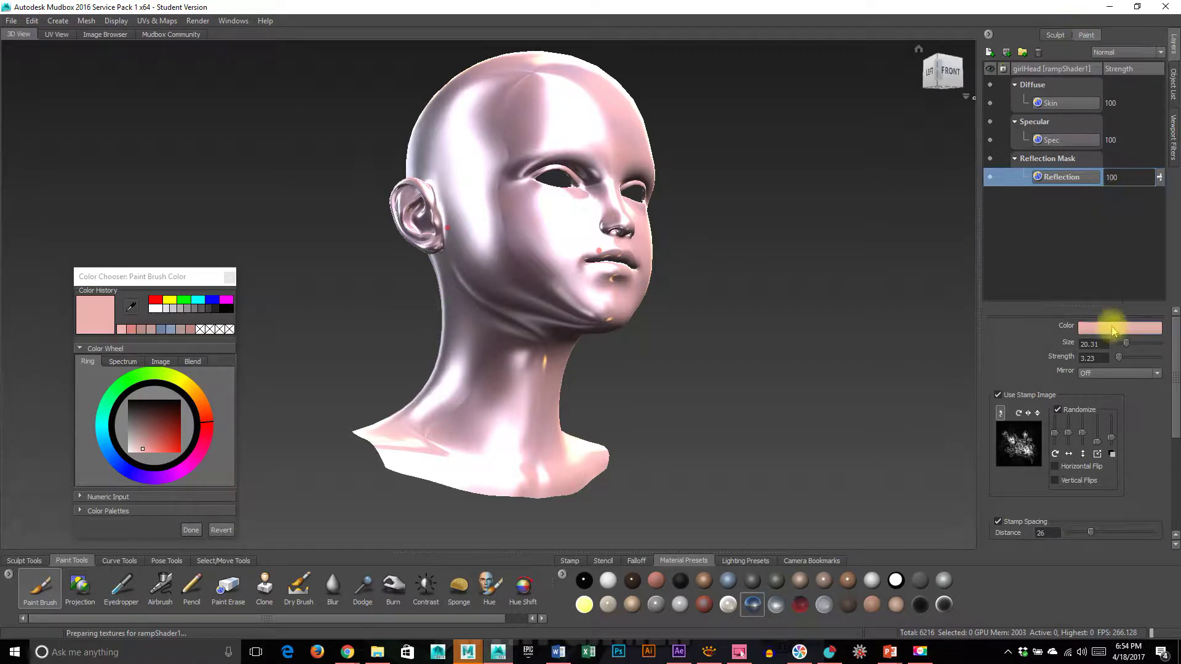
Set the brush color to black, flood the Reflection layer with it, and select the Spec layer.
left_click_drag(159, 409, 126, 399)
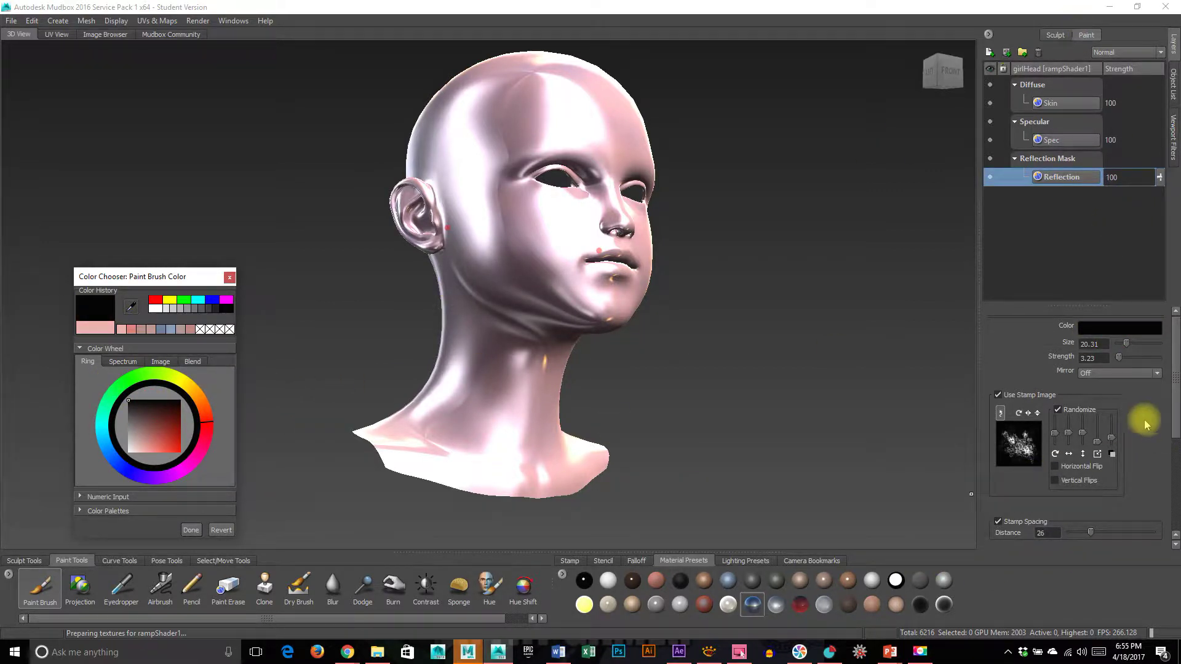
scroll(1141, 422, "down", 6)
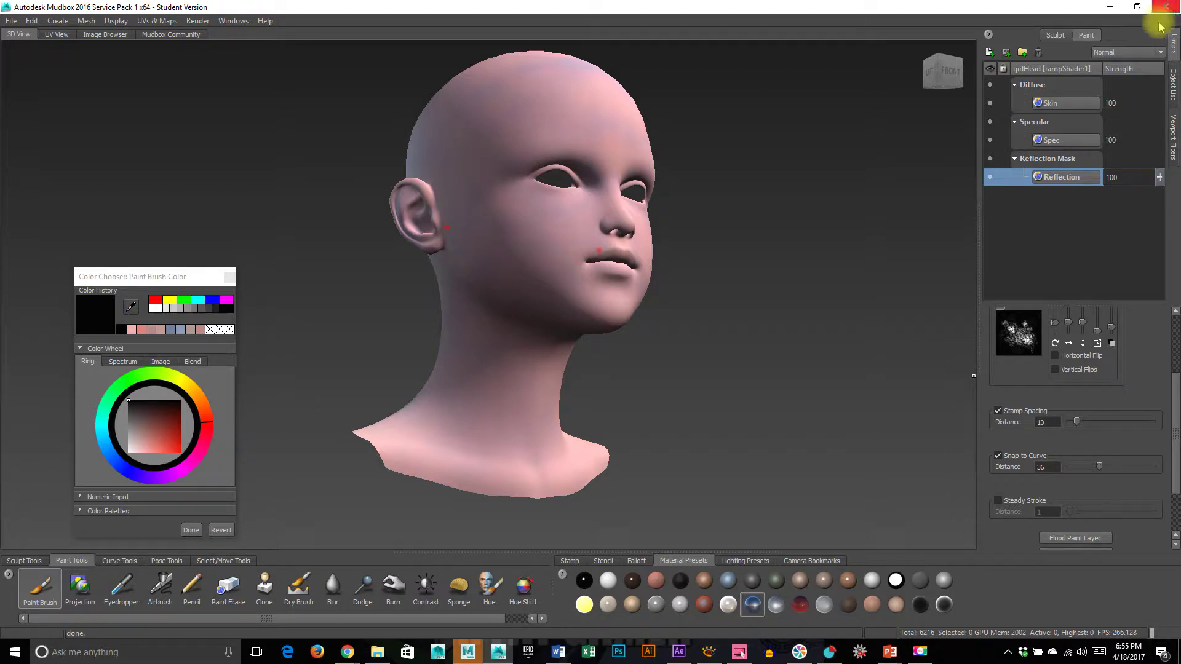
left_click(1039, 140)
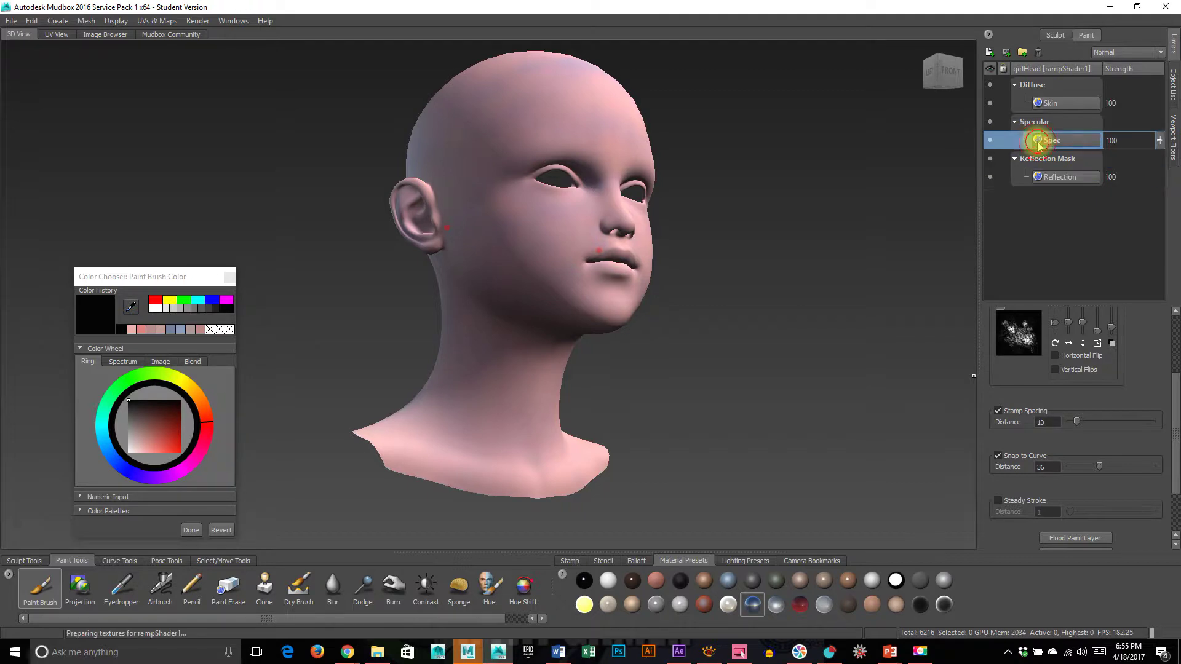
scroll(1122, 495, "down", 1)
Check the head from both sides, return to the Skin layer, and change the brush color to a pale beige-pink.
left_click_drag(838, 328, 490, 337, "alt")
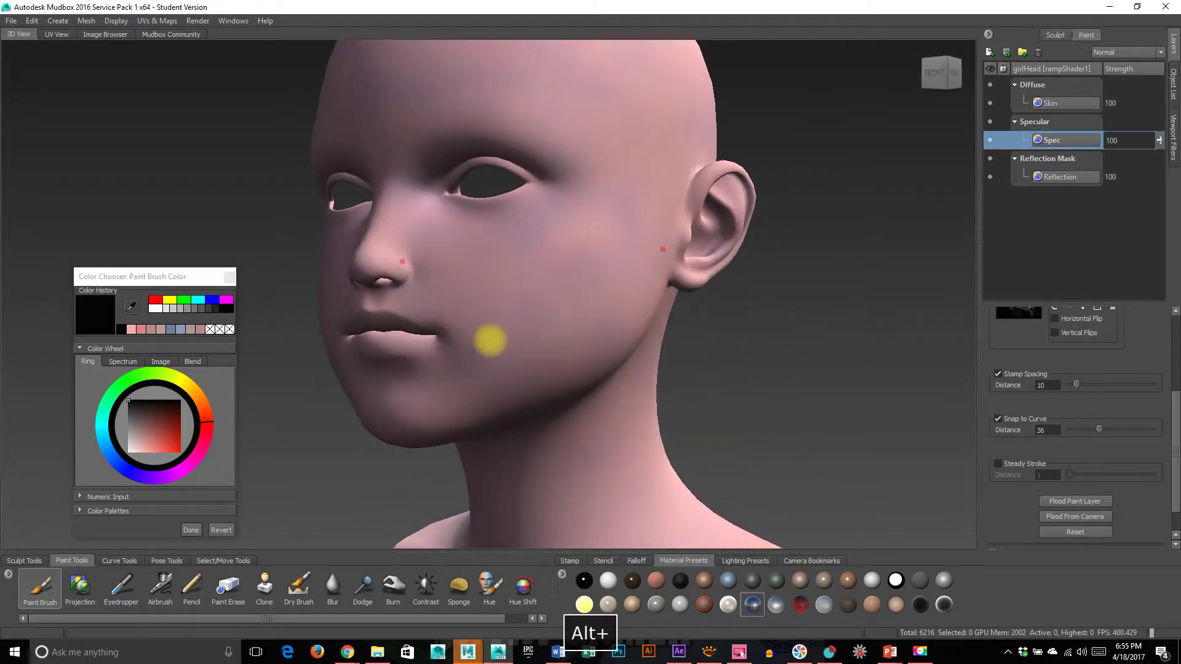
left_click_drag(535, 279, 789, 348, "alt")
right_click_drag(646, 355, 746, 359, "alt")
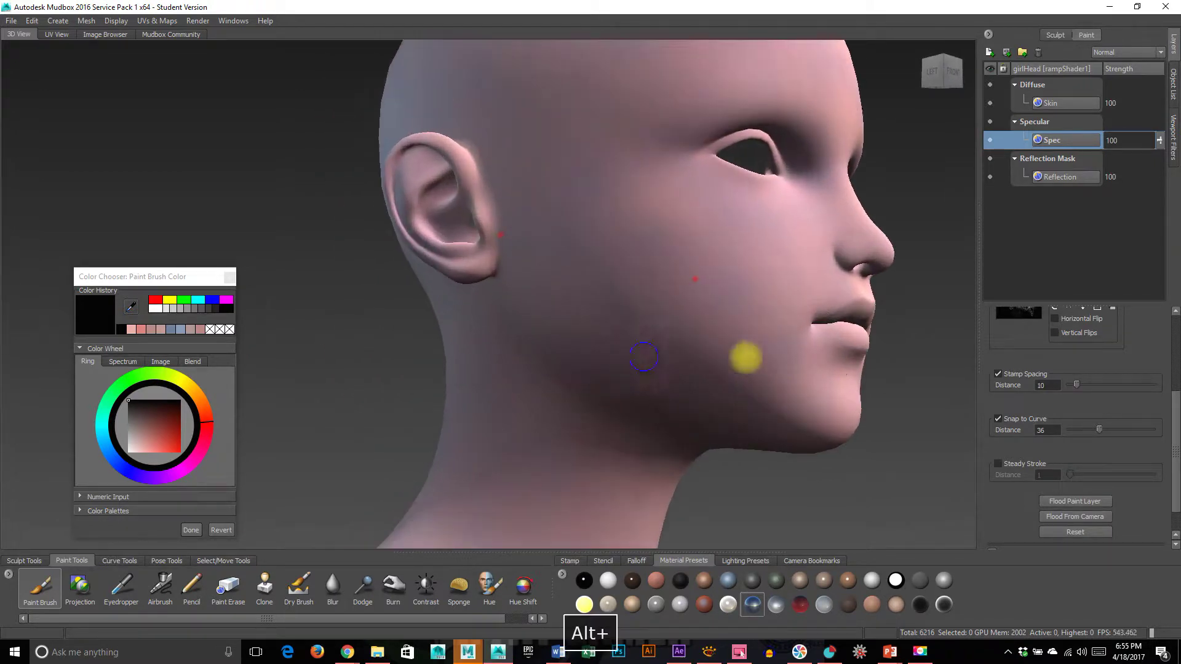
left_click_drag(786, 359, 730, 371, "alt")
right_click_drag(670, 362, 728, 344, "alt")
left_click_drag(727, 344, 529, 345, "alt")
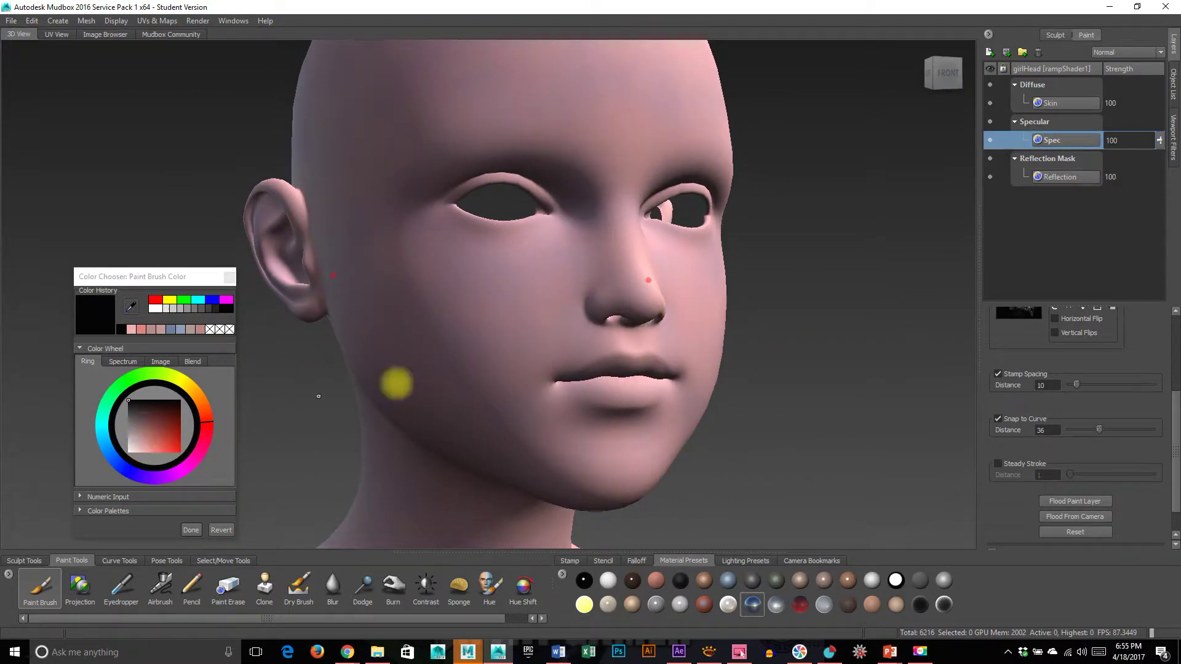
left_click(1070, 104)
left_click_drag(386, 278, 430, 275, "alt")
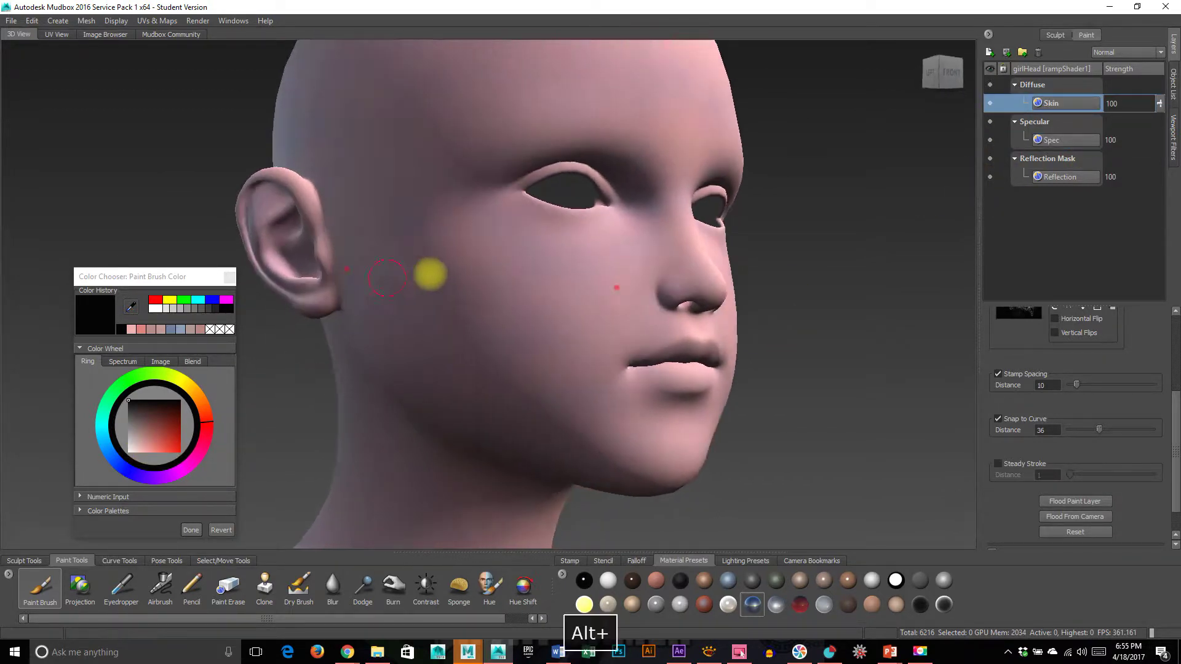
left_click(139, 434)
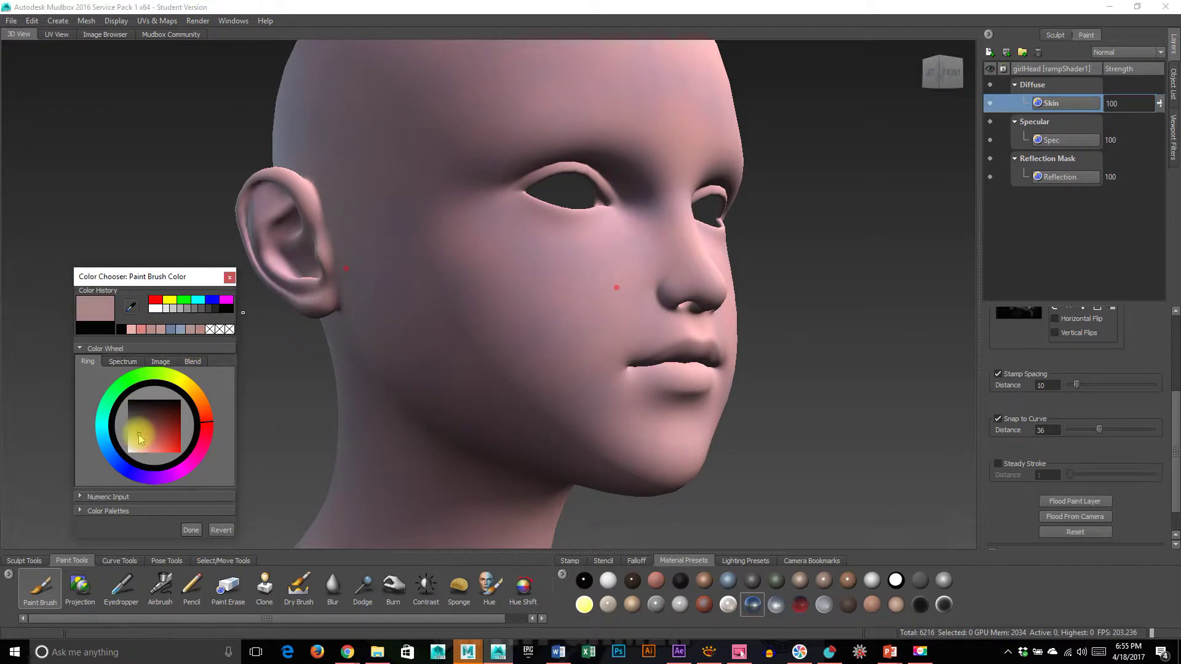
left_click(141, 435)
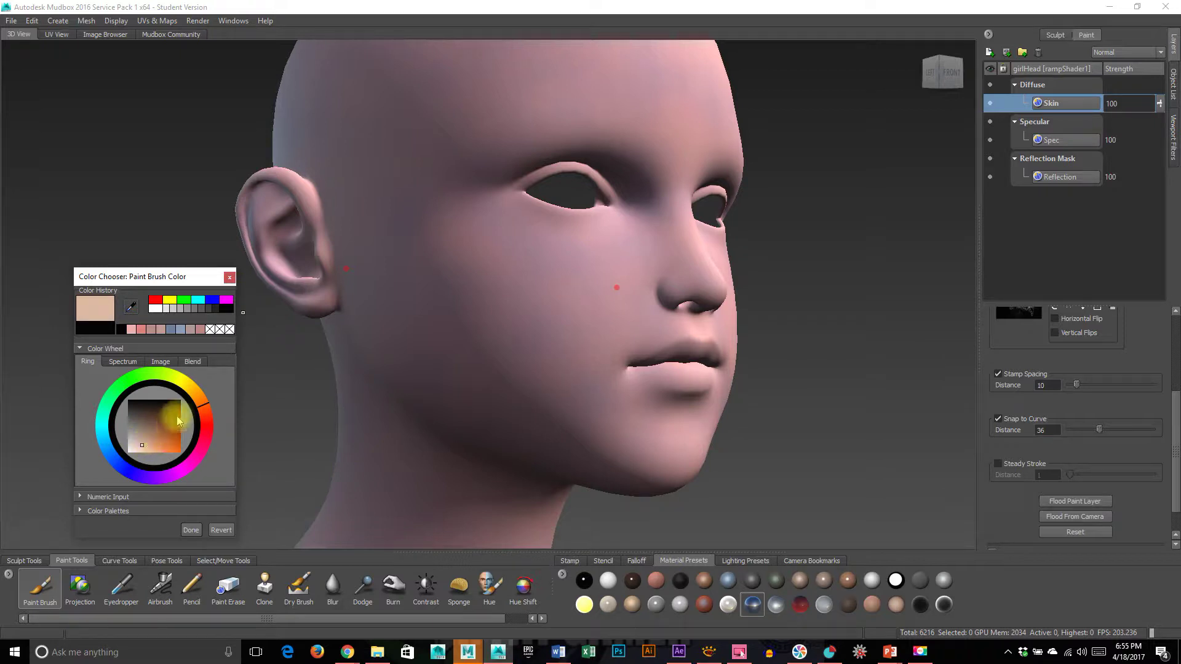
left_click(159, 449)
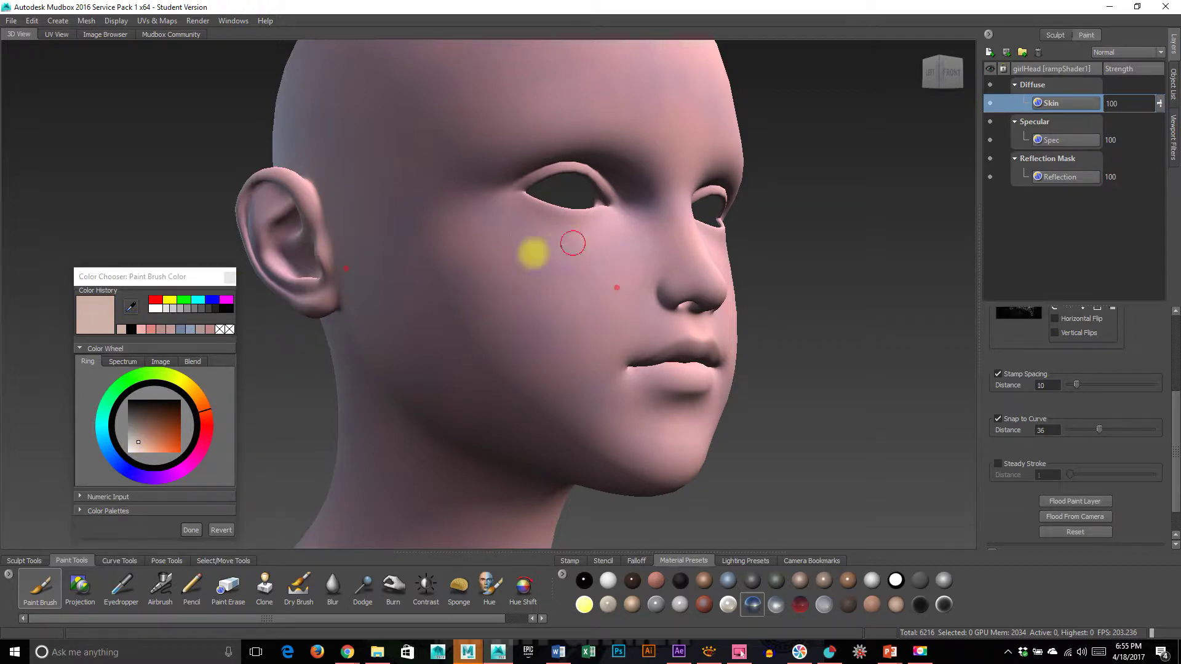
Raise the brush strength to 6.50 and paint the pale beige-pink over the cheeks and jaw on both sides.
left_click_drag(451, 285, 595, 398, "alt")
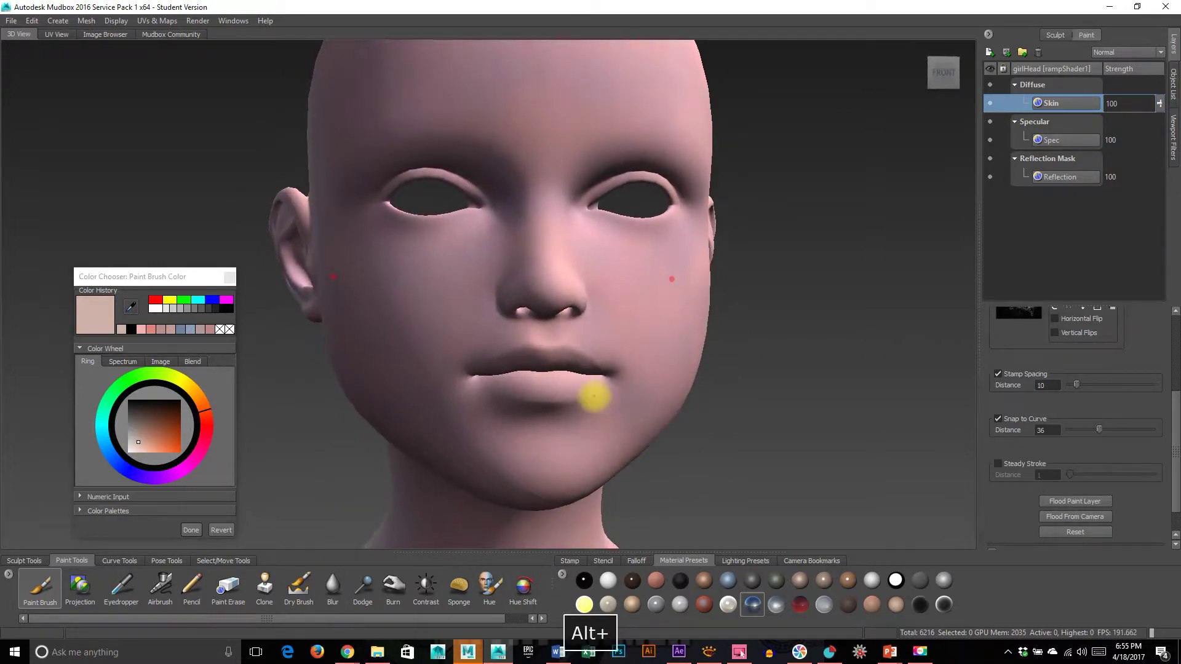
key("m")
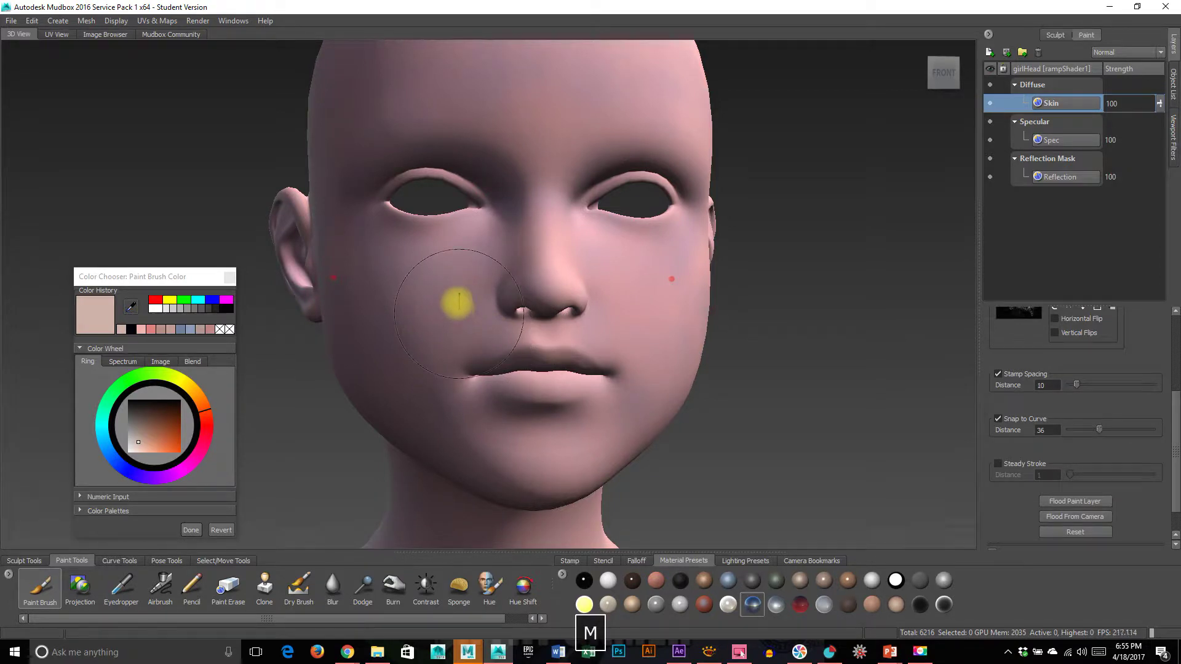
left_click_drag(724, 356, 580, 363, "alt")
scroll(1102, 414, "up", 3)
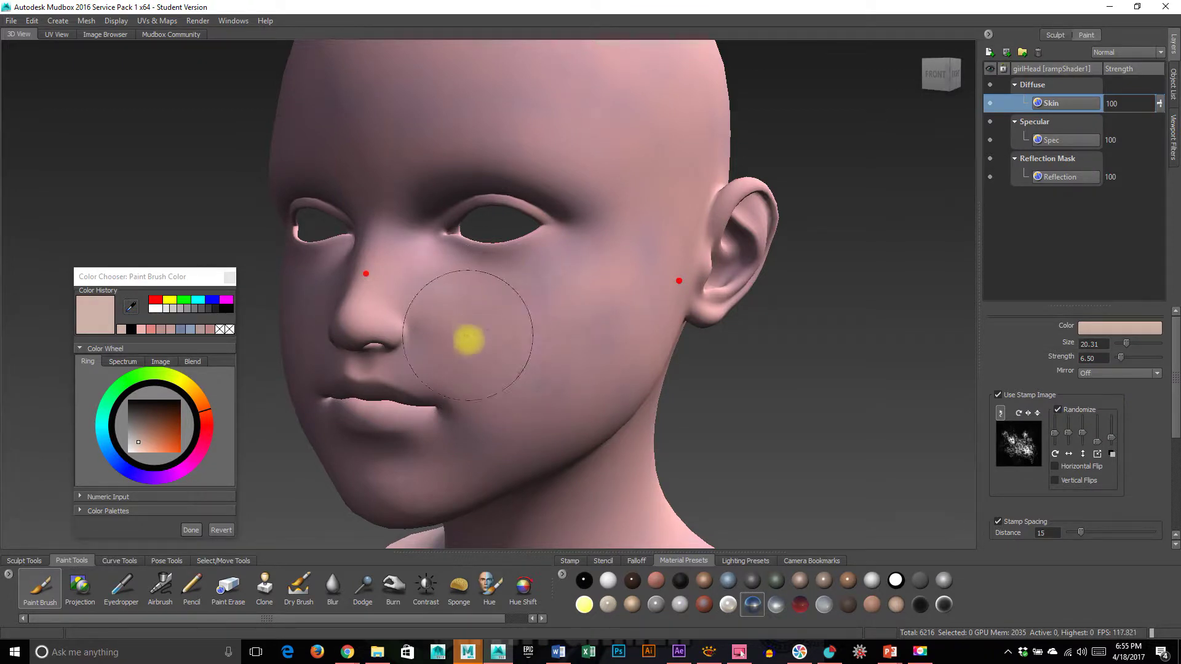
right_click_drag(388, 332, 607, 371, "alt")
left_click_drag(485, 330, 664, 328, "alt")
left_click_drag(455, 370, 661, 343, "alt")
right_click_drag(662, 343, 491, 331, "alt")
left_click_drag(366, 309, 424, 302, "alt")
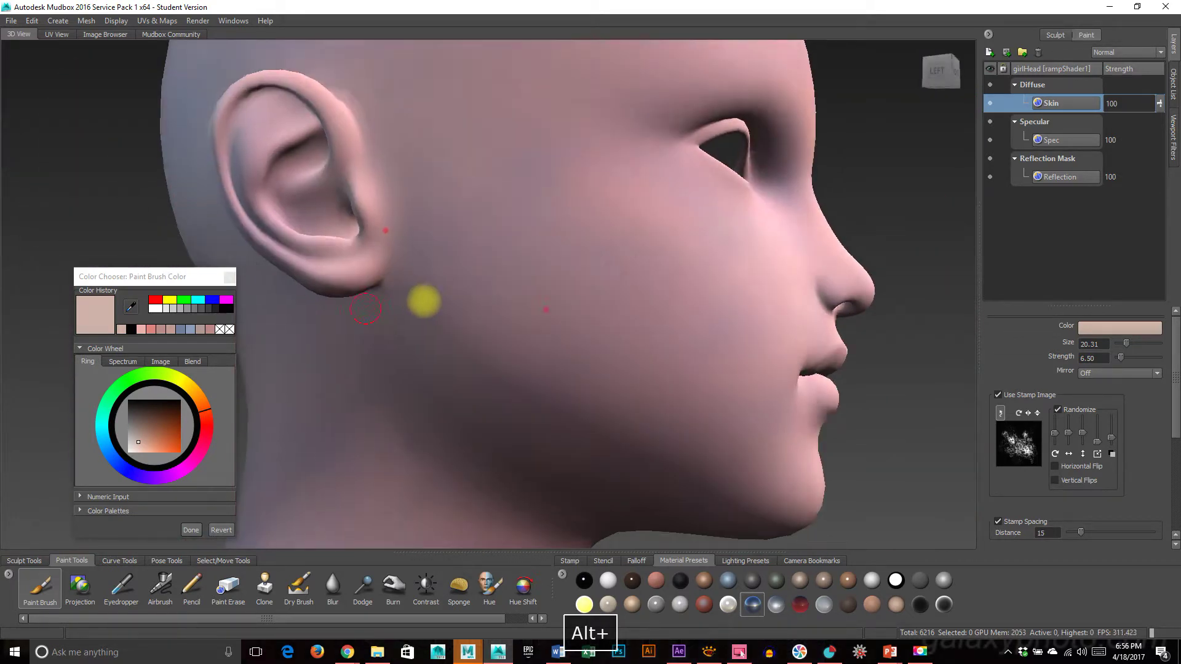
Paint the pale beige-pink around the eyes and over the forehead to soften the bluish patch.
left_click_drag(620, 338, 575, 329, "alt")
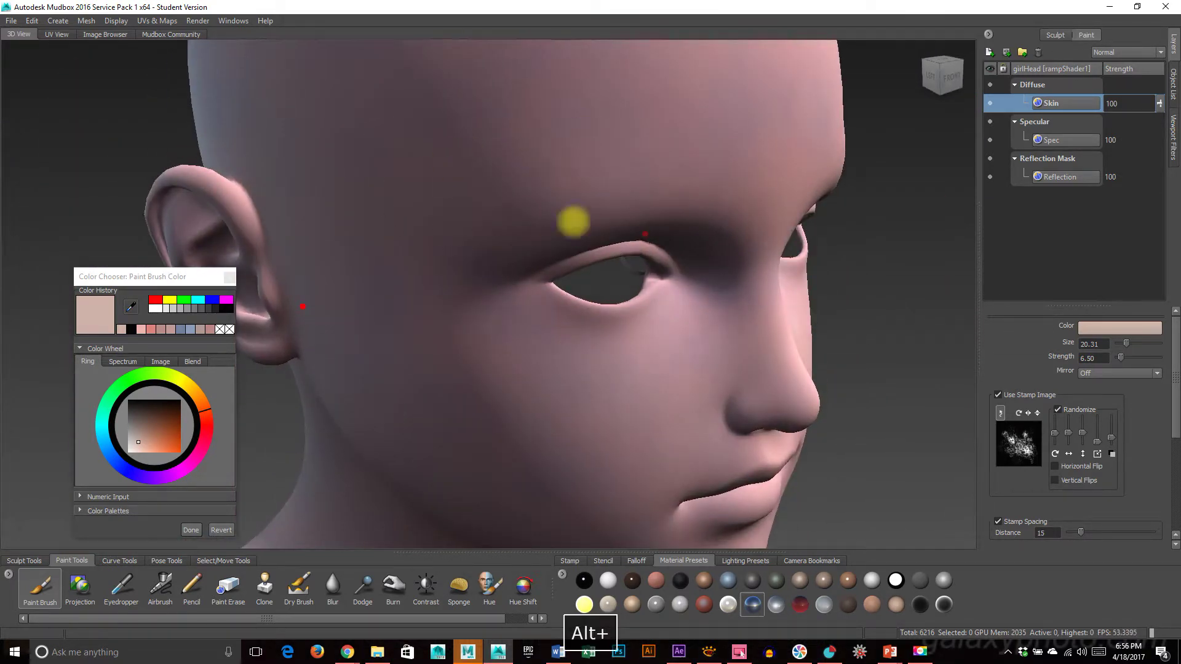
left_click_drag(742, 214, 637, 216, "alt")
right_click_drag(638, 216, 519, 248, "alt")
left_click_drag(519, 247, 550, 264, "alt")
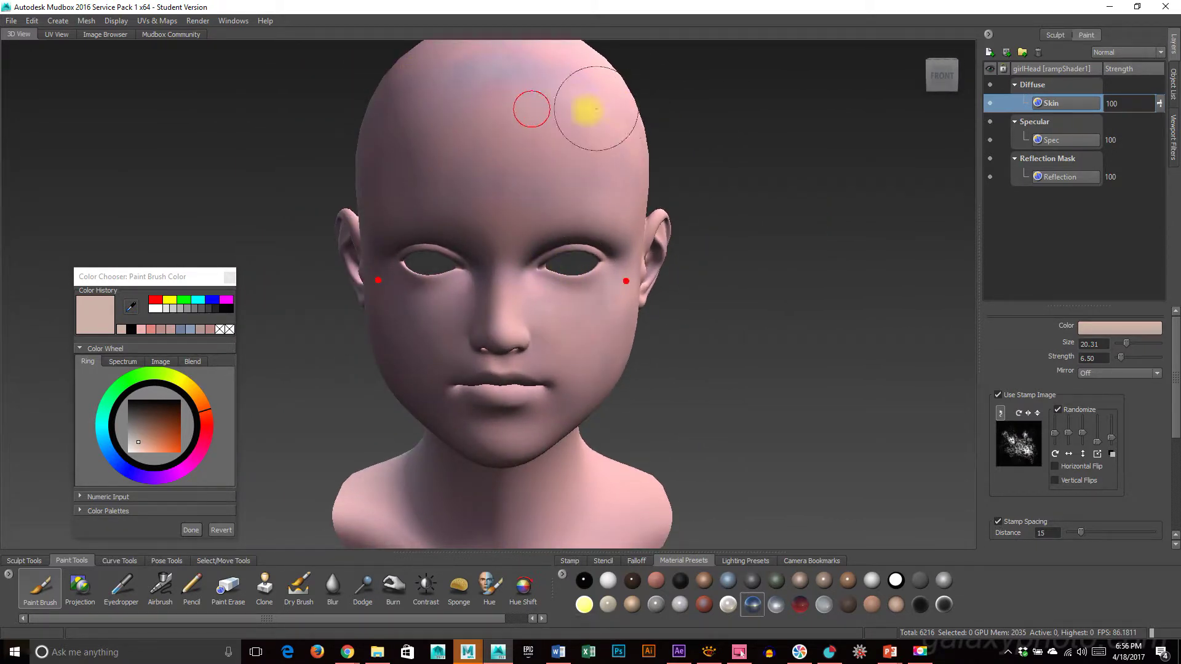
left_click_drag(569, 212, 510, 213, "alt")
left_click_drag(533, 288, 632, 263, "alt")
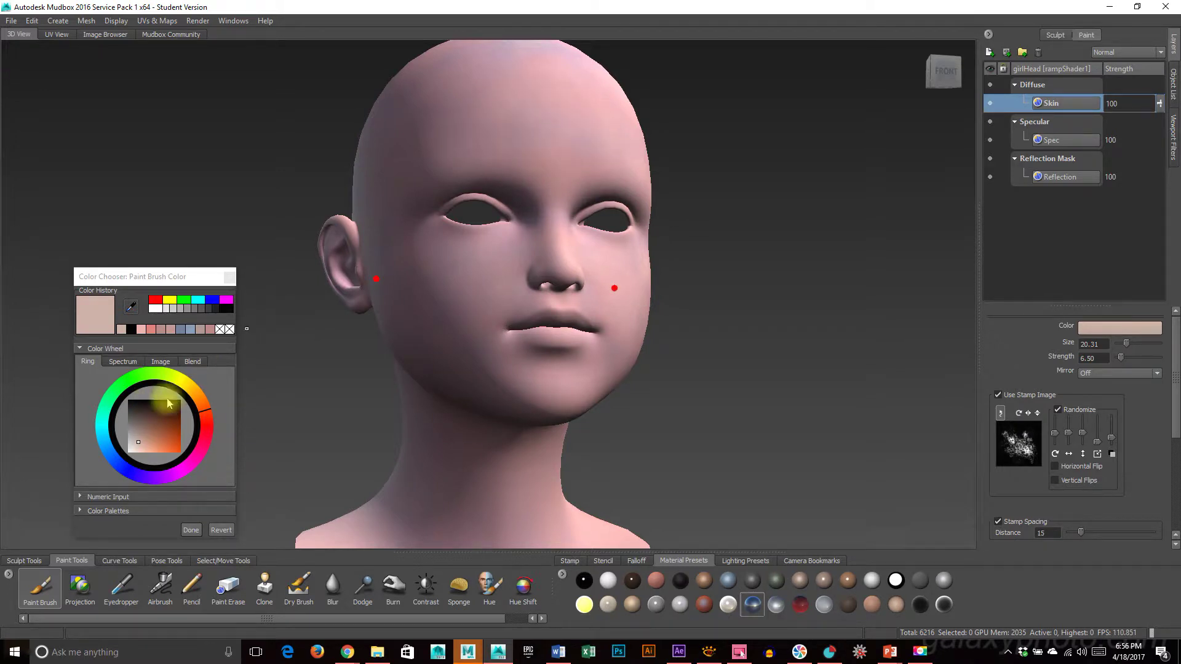
left_click_drag(209, 419, 214, 421)
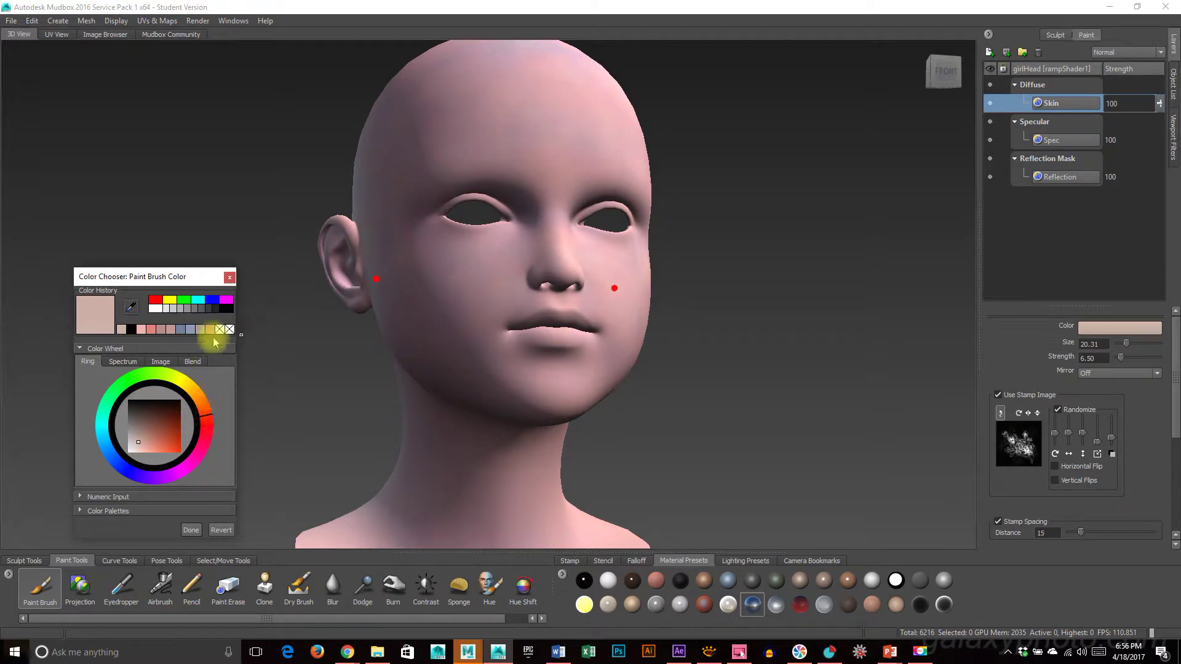
left_click_drag(555, 130, 560, 119)
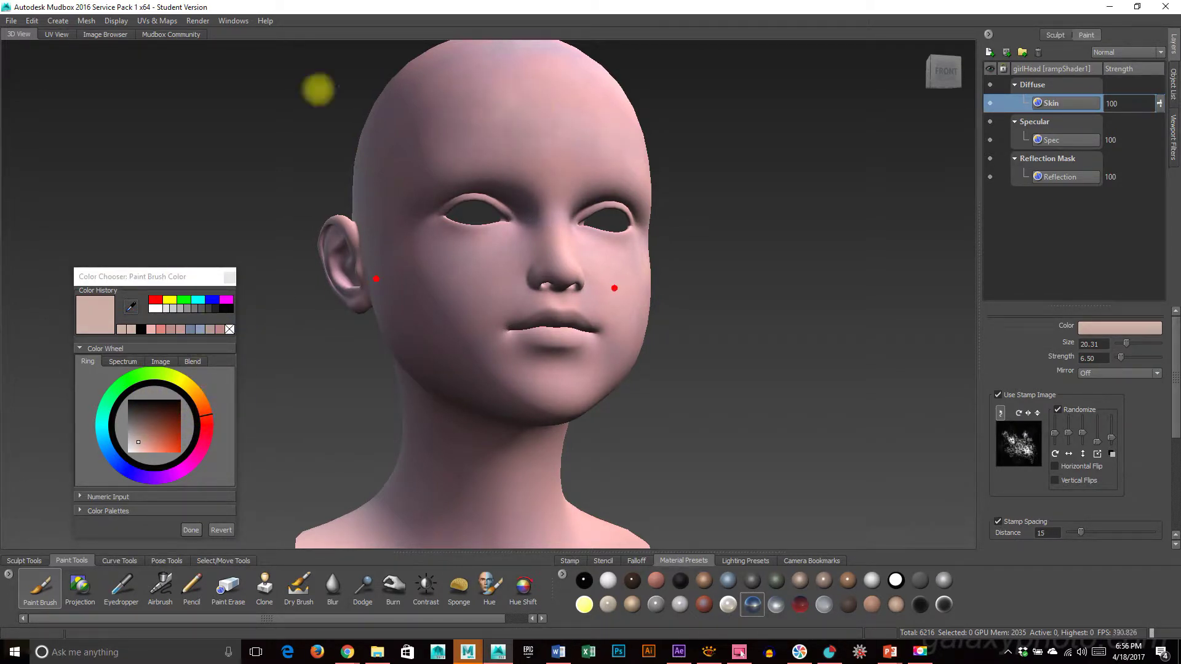
left_click_drag(318, 89, 464, 248, "alt")
key("ctrl+z")
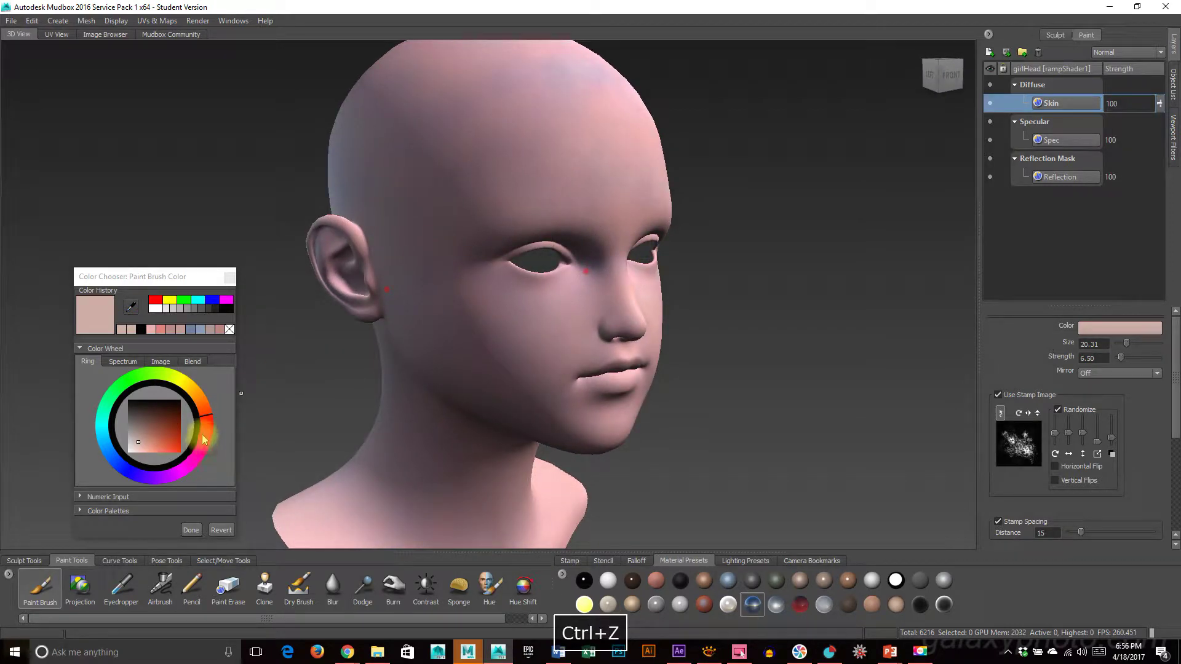
Change the brush color to a dusty rose and paint it lightly over the forehead and both sides of the face.
left_click(211, 420)
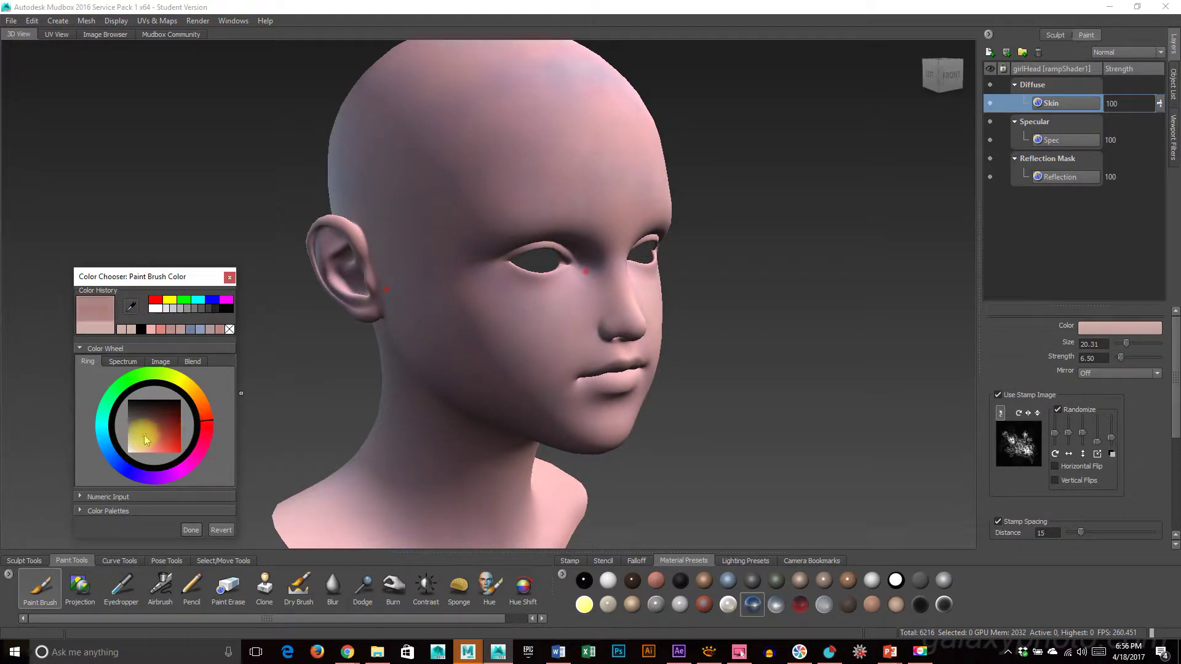
left_click_drag(141, 435, 144, 434)
left_click_drag(523, 136, 603, 131)
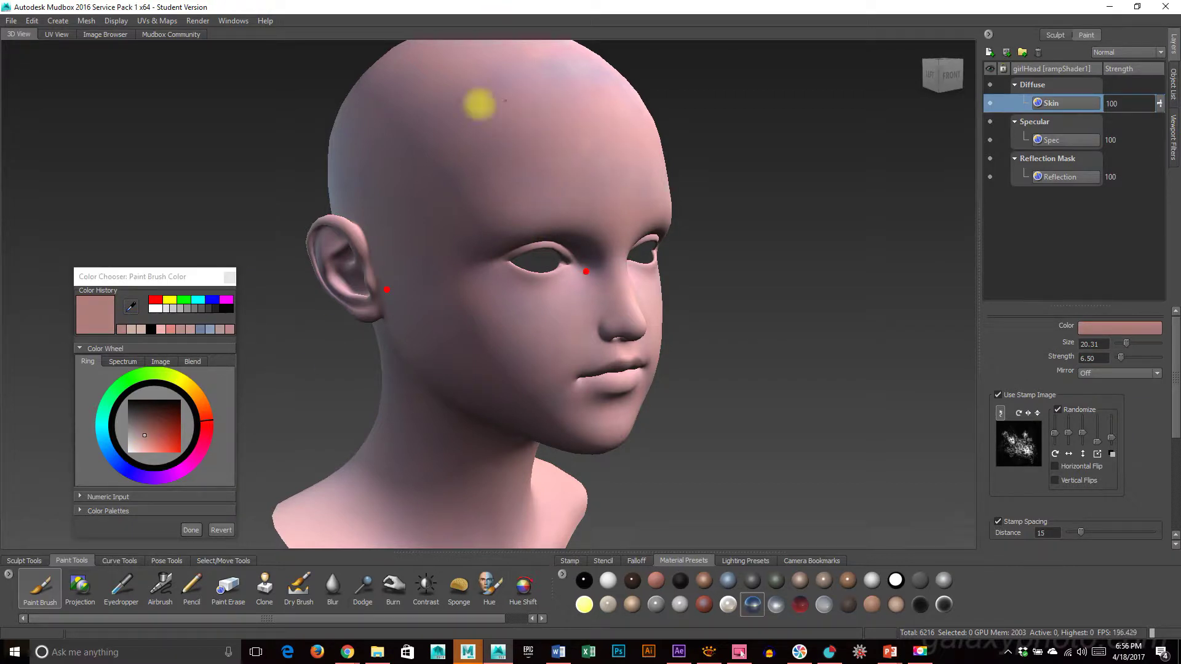
left_click_drag(615, 67, 551, 156, "alt")
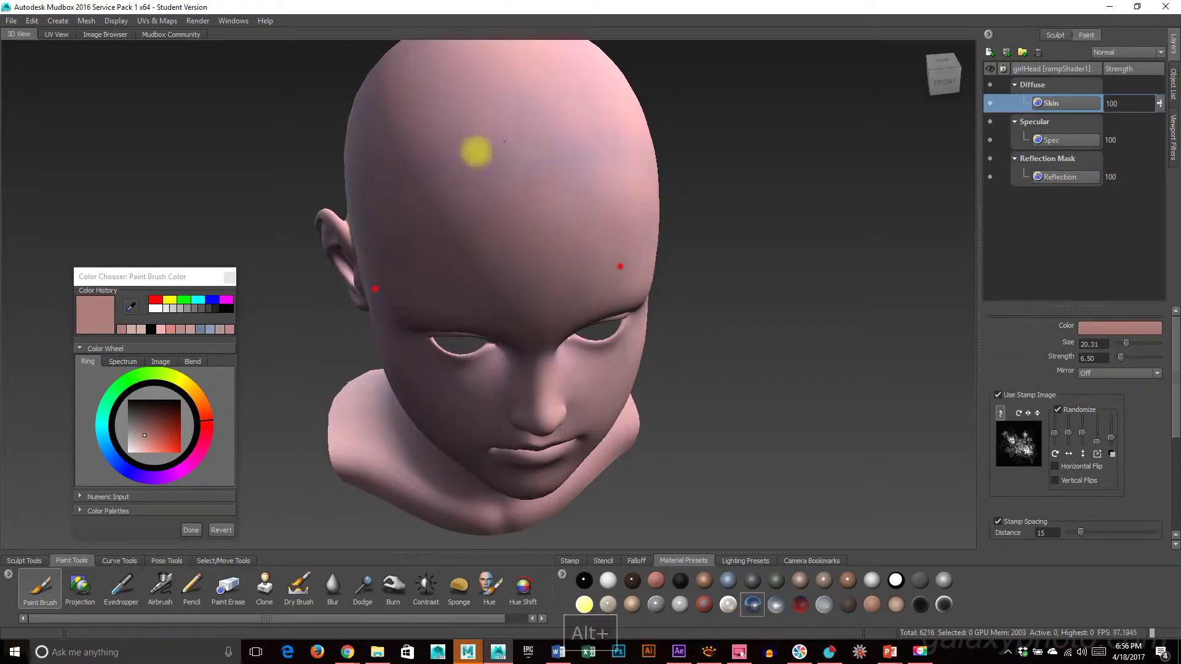
left_click_drag(385, 227, 450, 121, "alt")
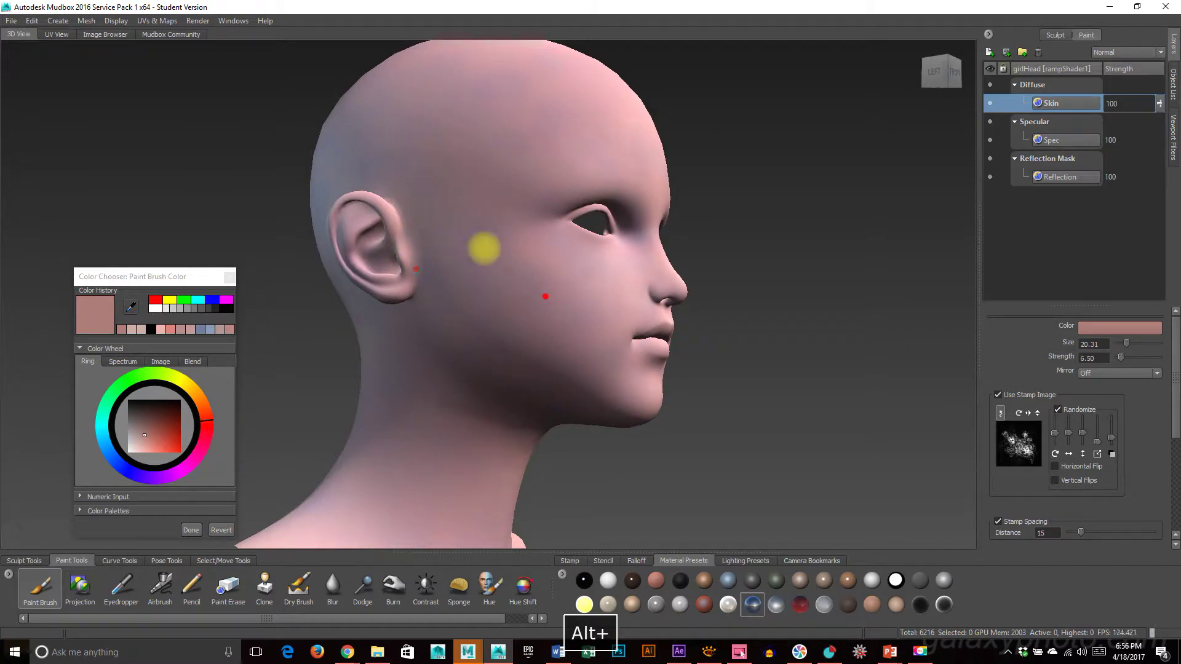
left_click_drag(571, 263, 430, 304, "alt")
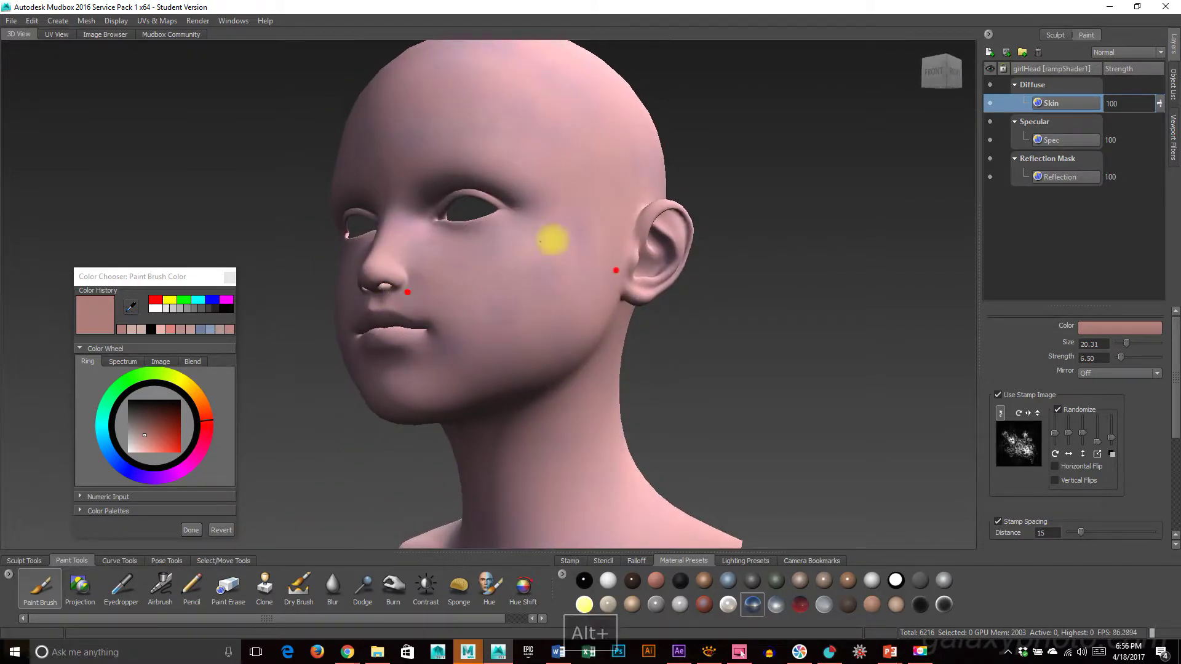
left_click_drag(615, 270, 553, 256, "alt")
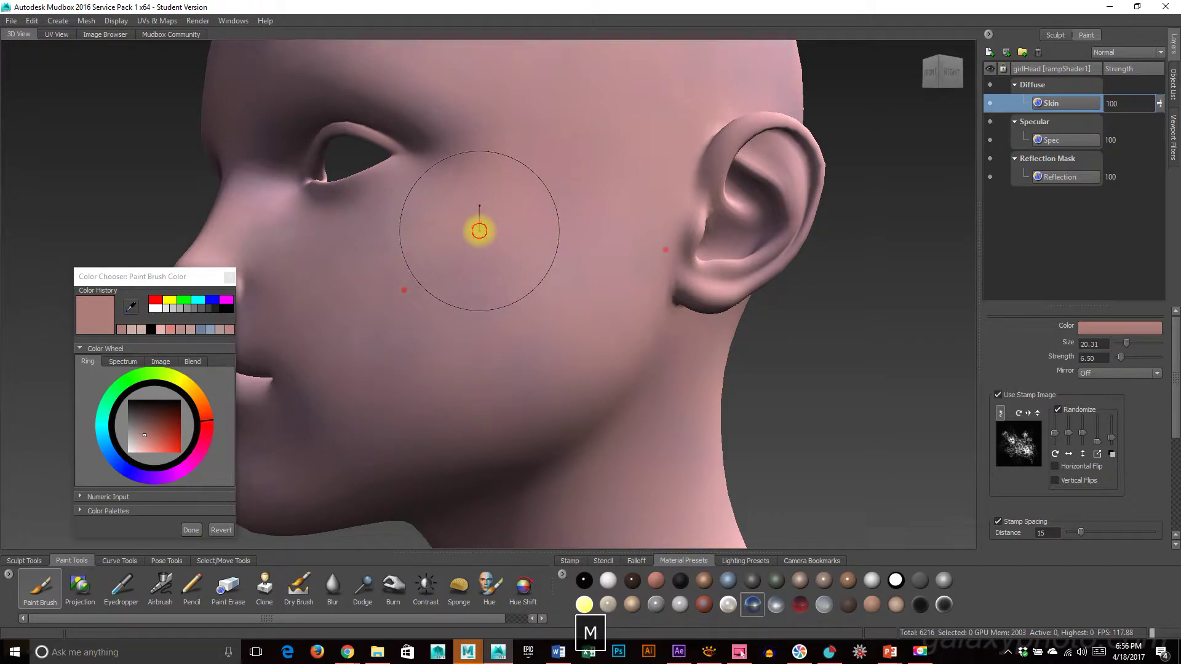
Raise the brush strength to 10.15 and paint the dusty rose over the cheek beside the eye.
left_click_drag(476, 219, 475, 206)
mouse_move(566, 195)
left_mouse_down()
mouse_move(504, 180)
mouse_move(400, 243)
left_mouse_up()
mouse_move(448, 390)
left_mouse_down("alt")
mouse_move(448, 327)
mouse_move(714, 342)
mouse_move(672, 338)
mouse_move(280, 435)
left_mouse_up("alt")
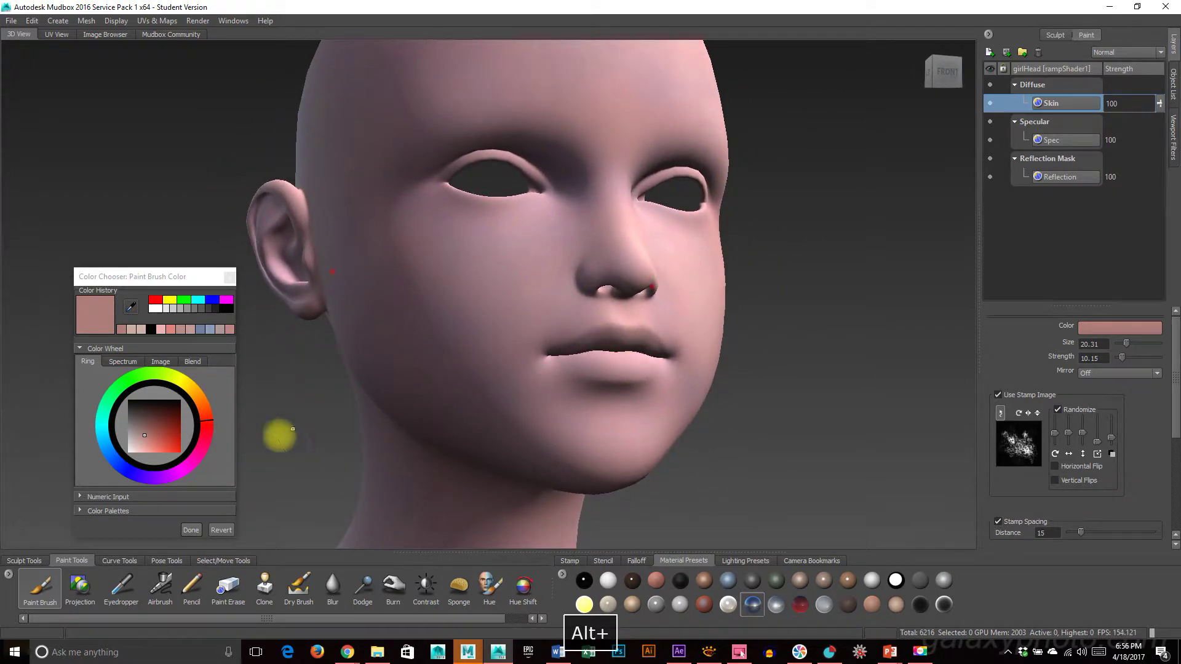
Change the brush color to a muted red and paint the lips with a brush size of 4.74.
left_click(154, 435)
mouse_move(490, 343)
right_mouse_down("alt")
mouse_move(707, 337)
mouse_move(627, 281)
mouse_move(601, 298)
right_mouse_up("alt")
left_click_drag(562, 294, 487, 307)
left_click_drag(428, 254, 495, 252)
key("ctrl+z")
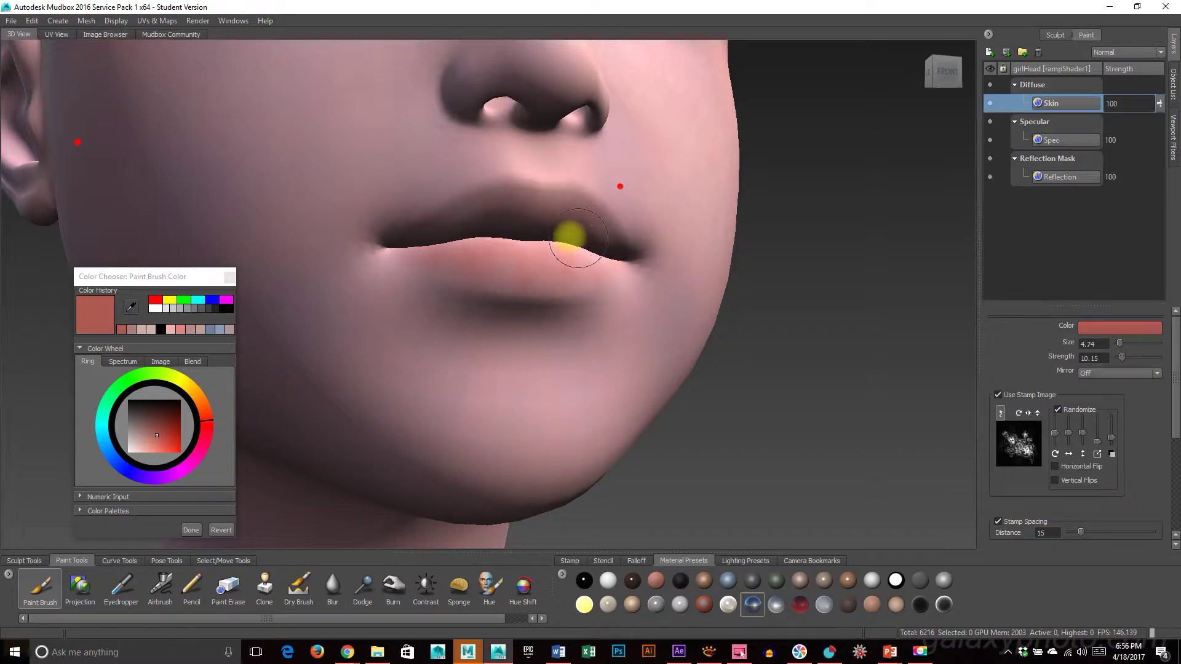
right_click_drag(640, 331, 650, 356, "alt")
mouse_move(651, 357)
left_mouse_down("alt")
mouse_move(488, 363)
mouse_move(629, 360)
mouse_move(574, 351)
left_mouse_up("alt")
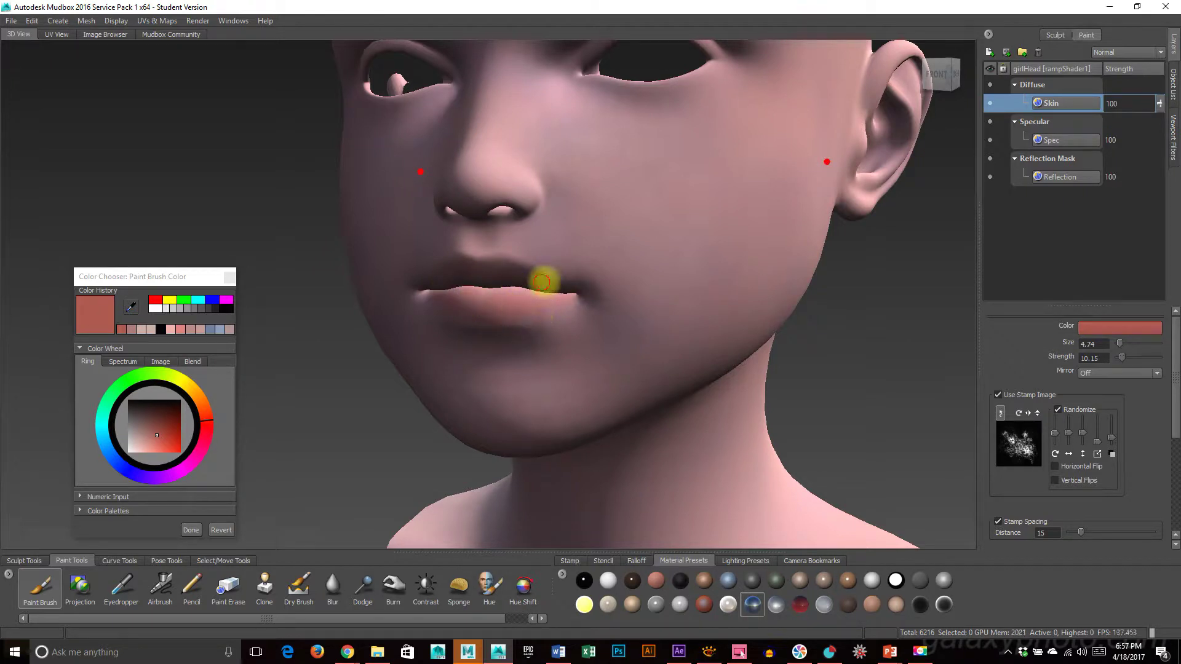
Lower the brush strength to 3.17 and set its size to 7.40 for painting the muted red around the eye.
left_click_drag(462, 303, 585, 195, "alt")
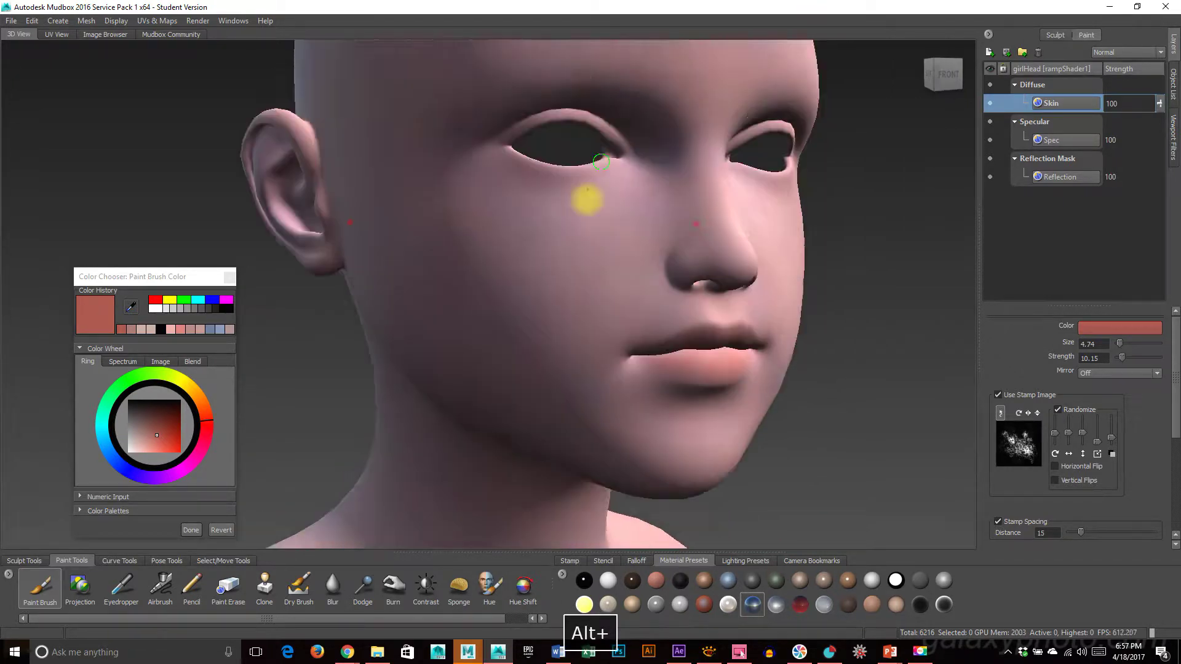
right_click_drag(585, 195, 632, 339, "alt")
left_click_drag(632, 339, 583, 308, "alt")
key("m")
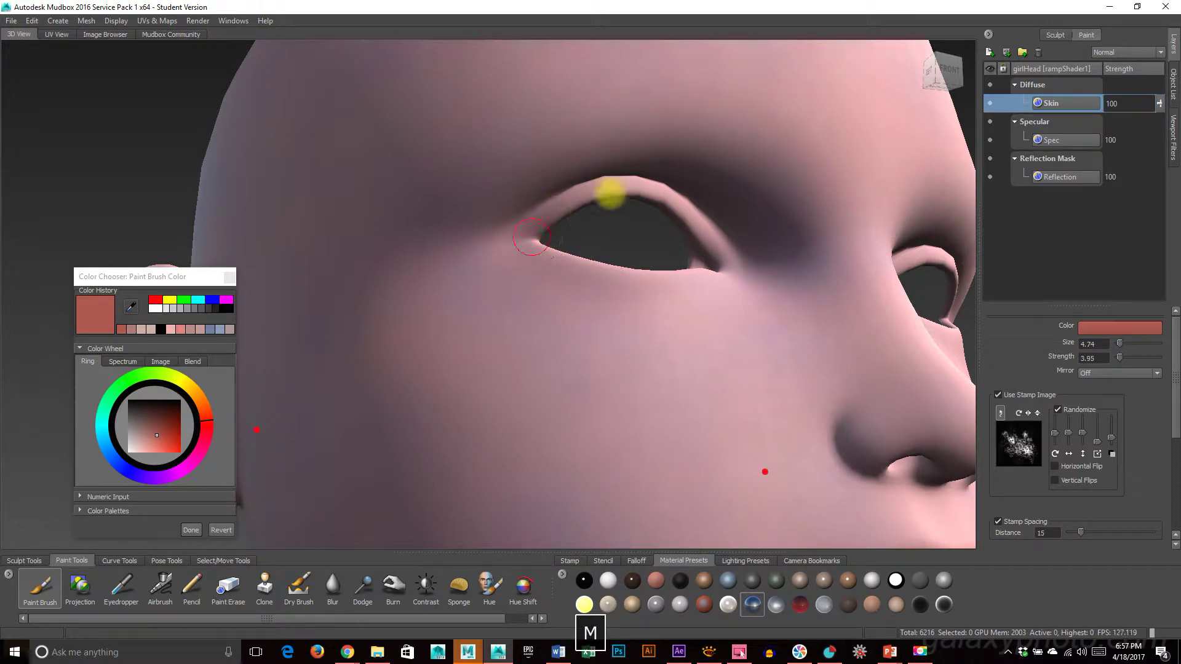
key("m")
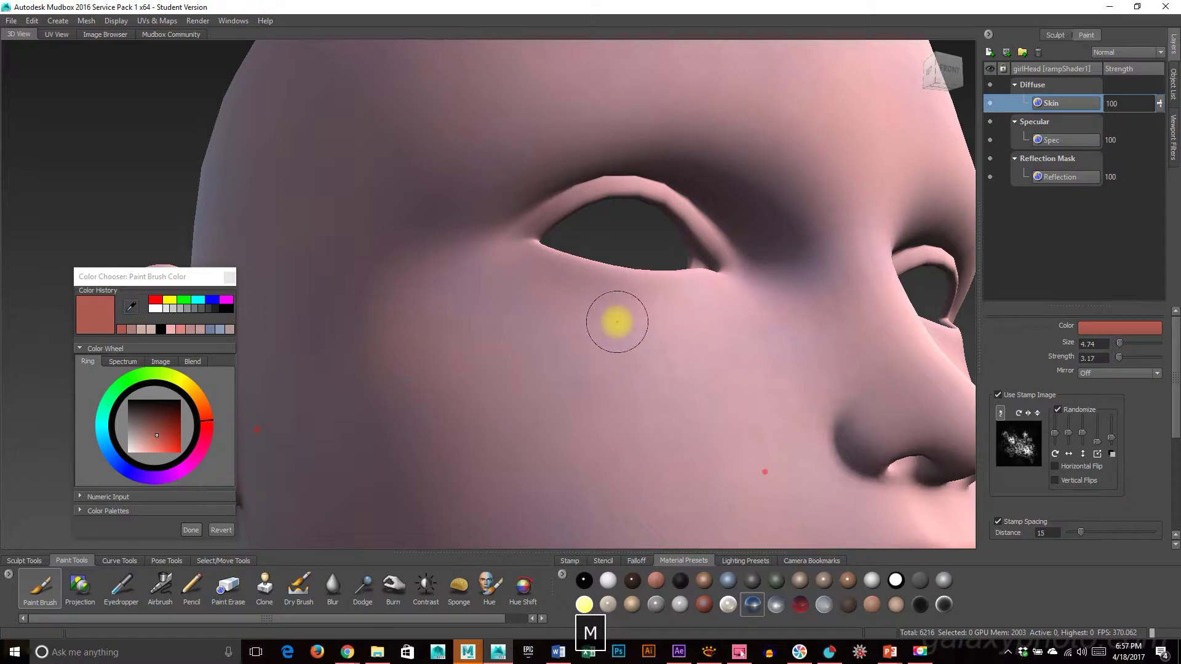
left_click_drag(617, 320, 535, 258)
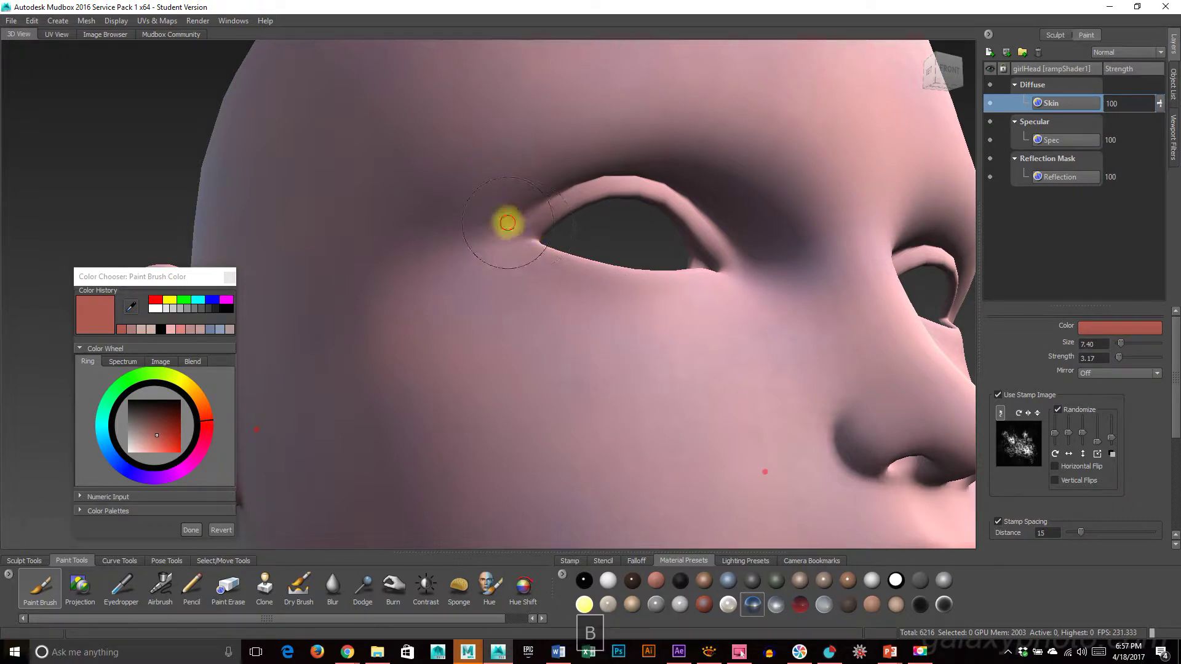
Set the brush mirroring to X and paint the muted red around both eyes.
left_click(1105, 373)
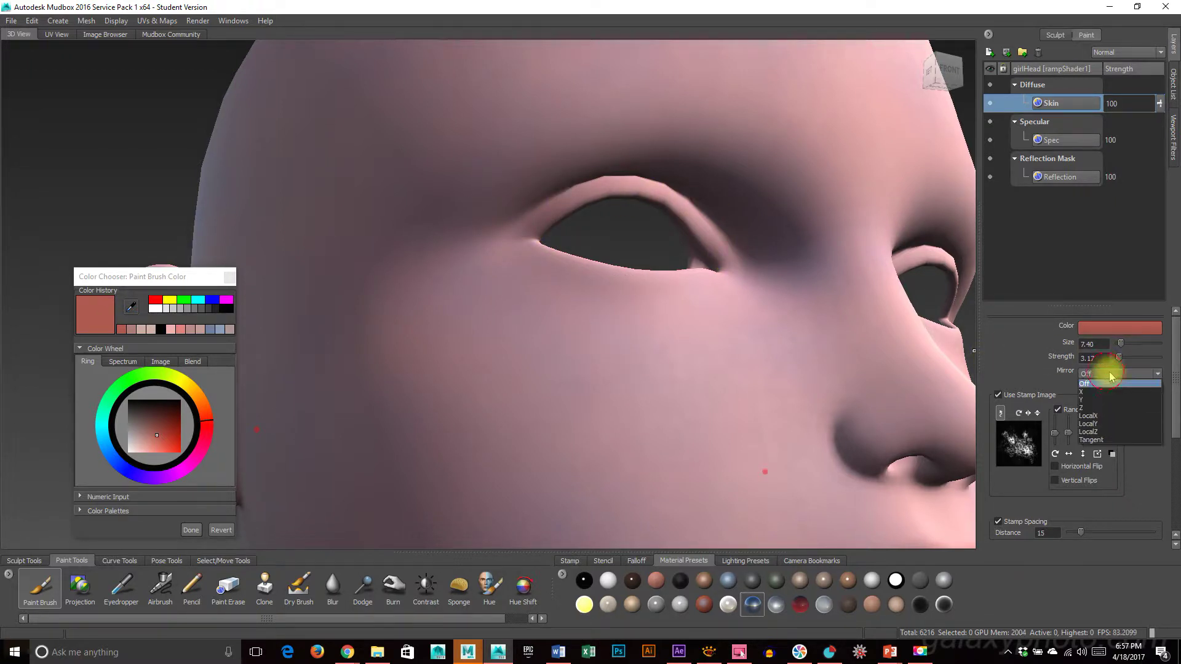
left_click(1107, 389)
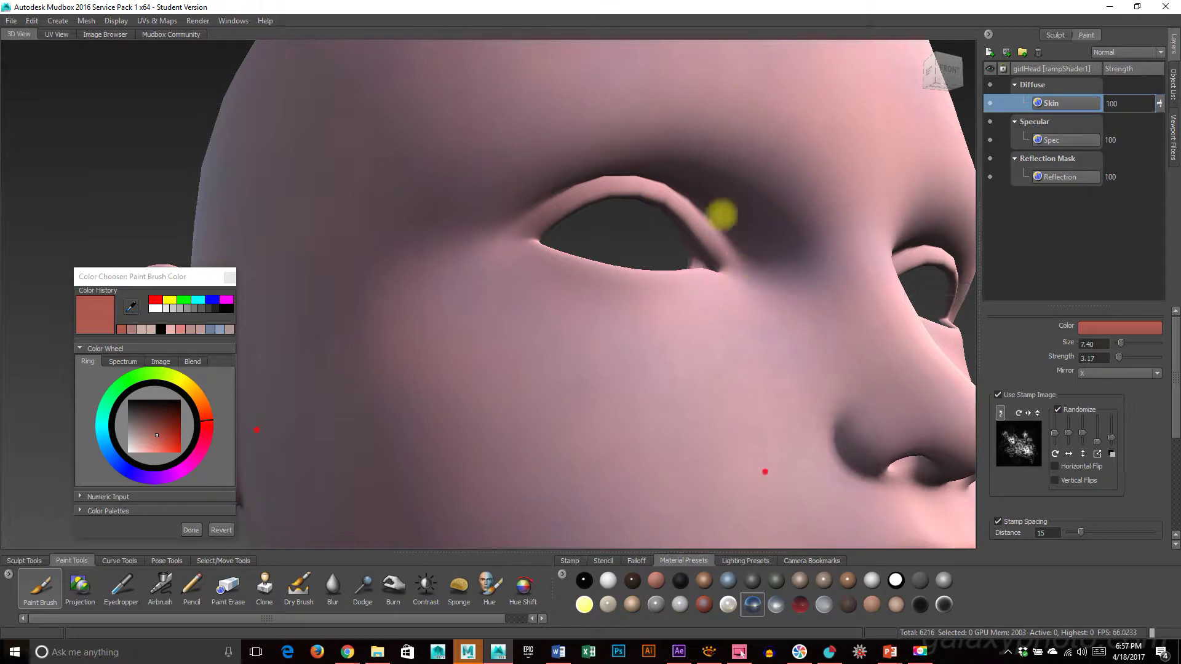
left_click_drag(756, 343, 582, 430, "alt")
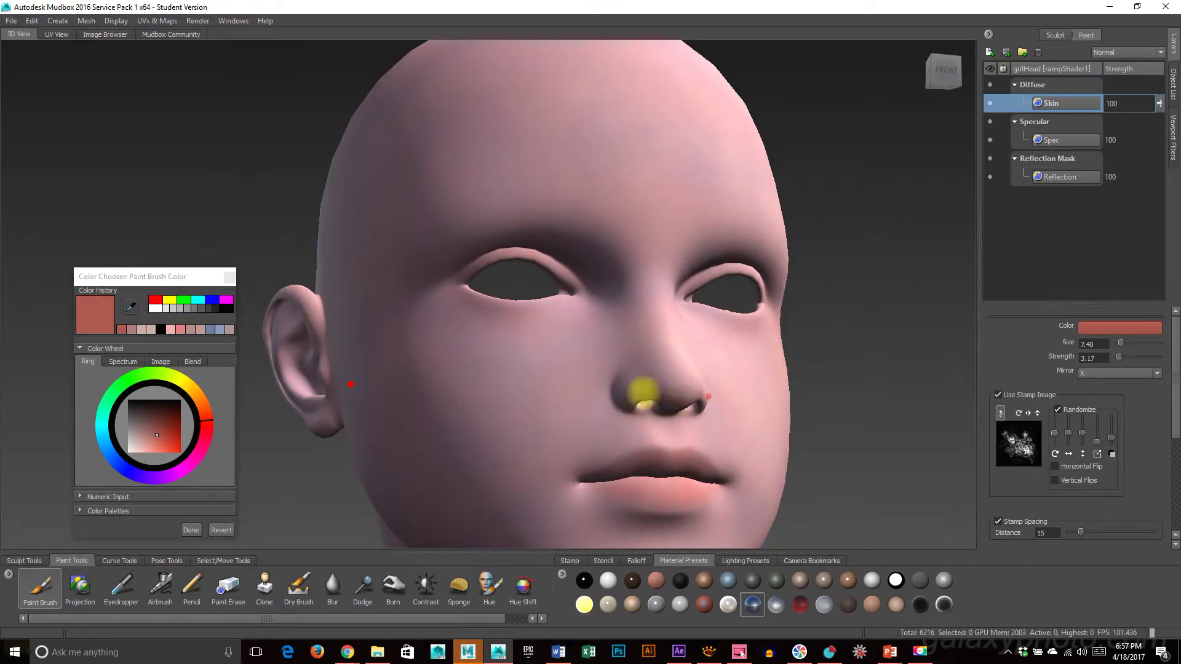
left_click_drag(648, 267, 667, 350, "alt")
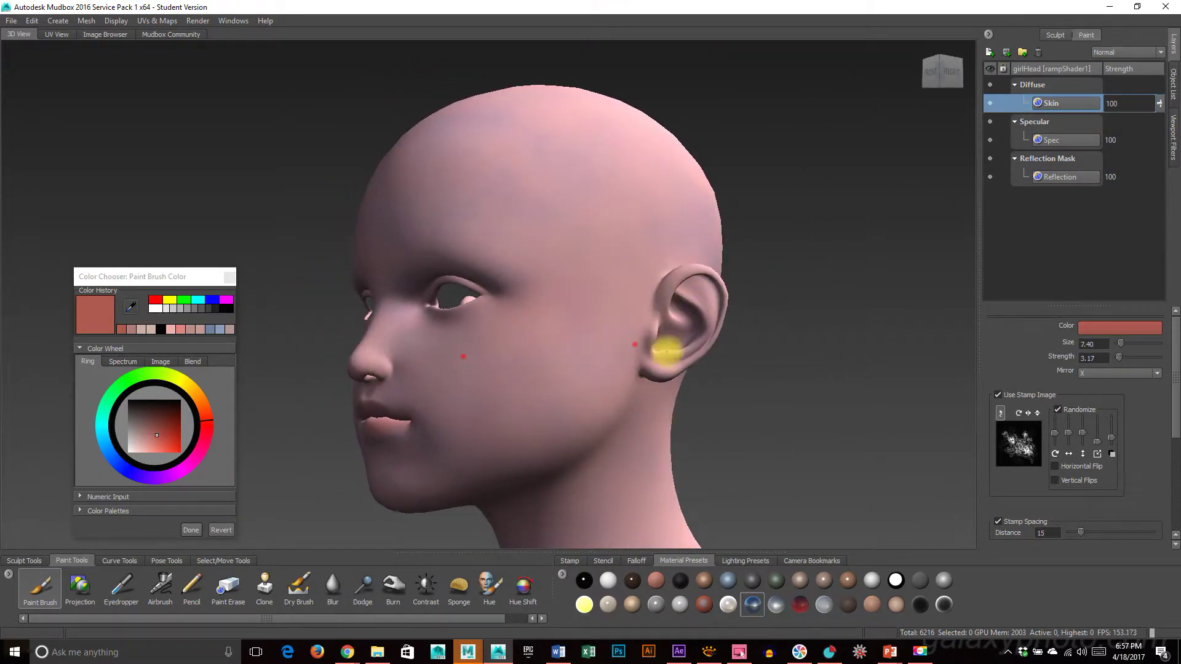
Enlarge the brush to size 32.50 and paint the muted red softly over the neck and sides of the head.
left_click_drag(679, 394, 533, 264, "alt")
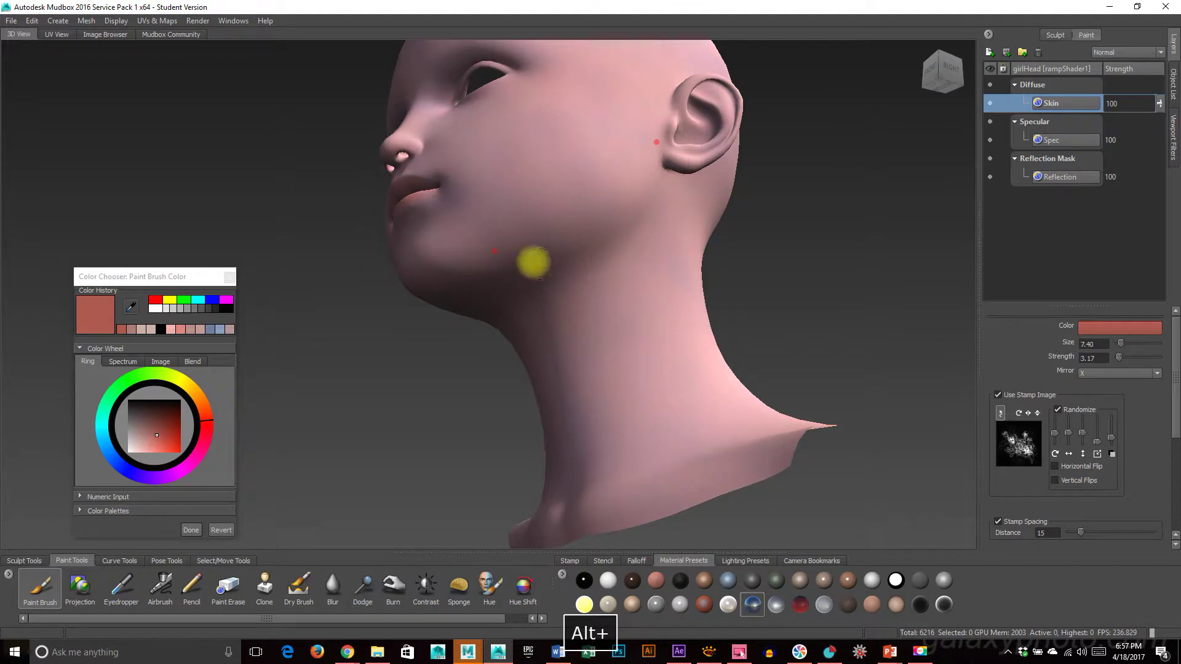
key("b")
left_click_drag(625, 293, 581, 268)
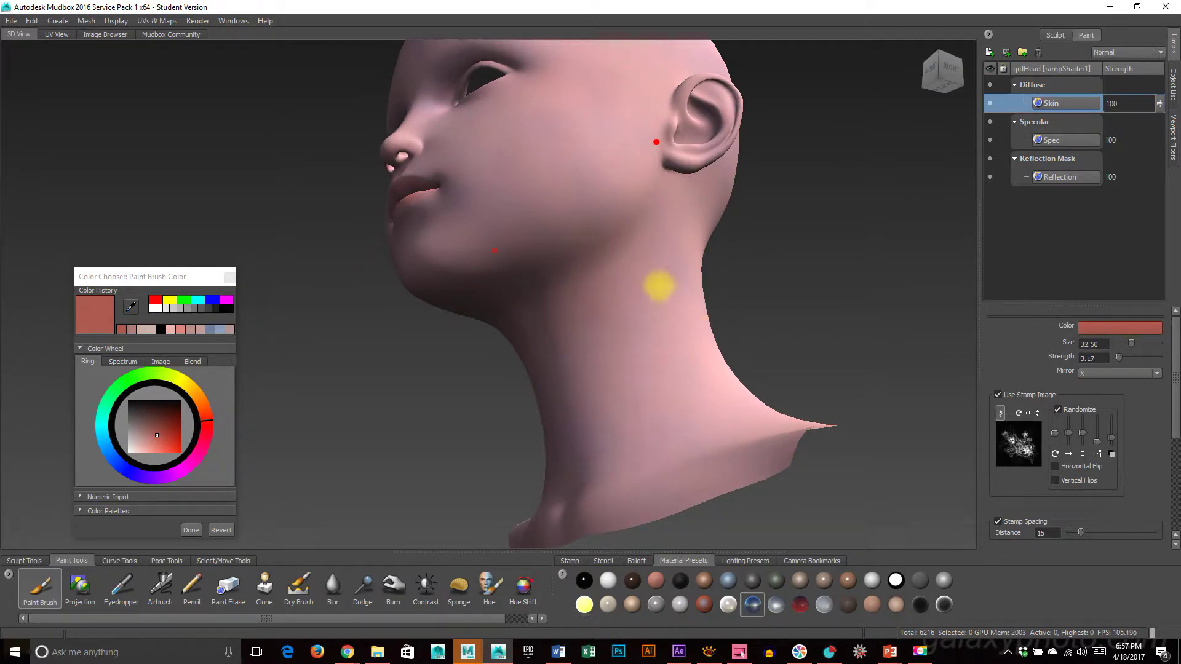
left_click_drag(718, 359, 643, 262, "alt")
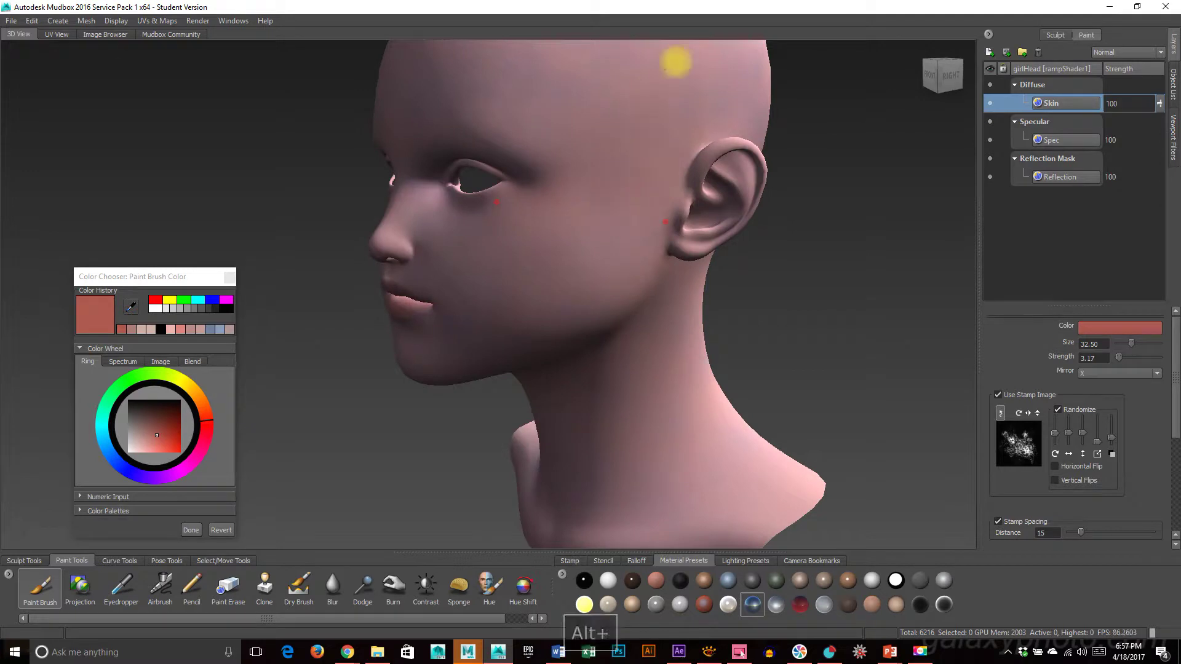
left_click_drag(604, 200, 680, 179, "alt")
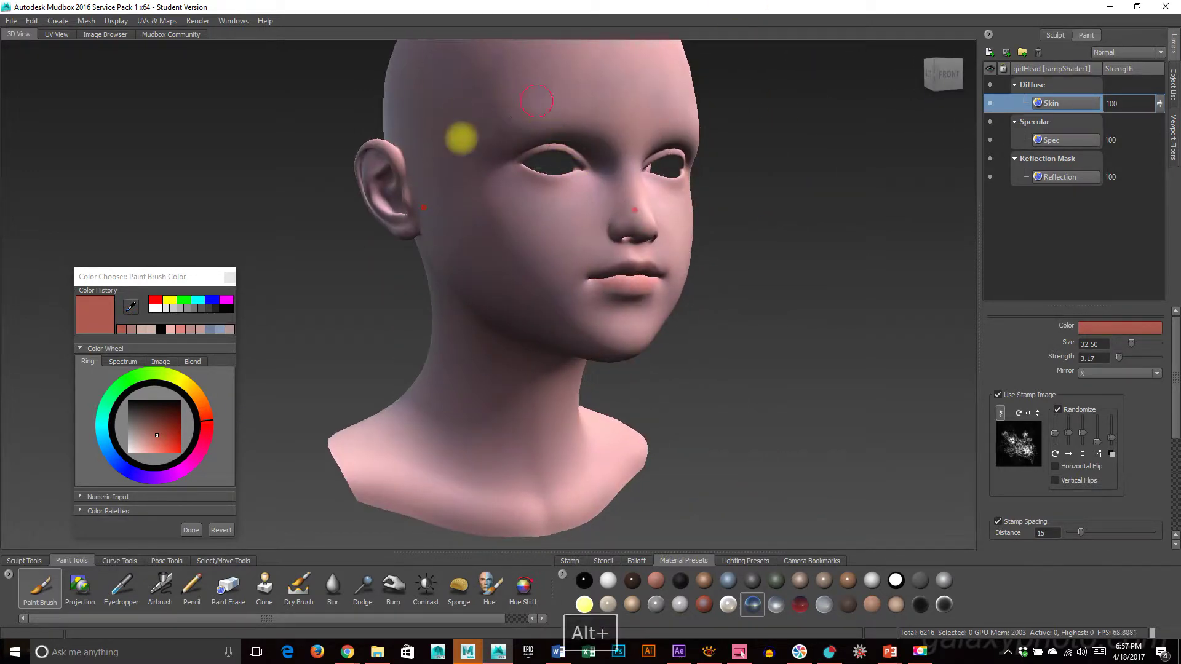
left_click_drag(544, 249, 674, 316, "alt")
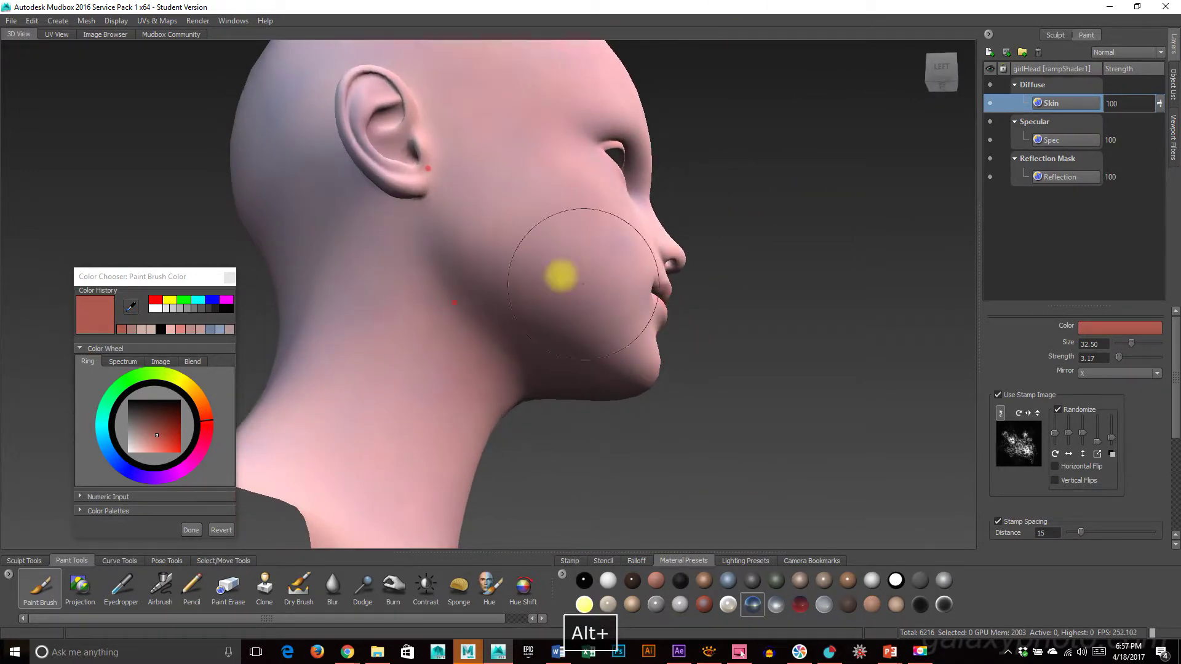
left_click_drag(381, 206, 461, 226, "alt")
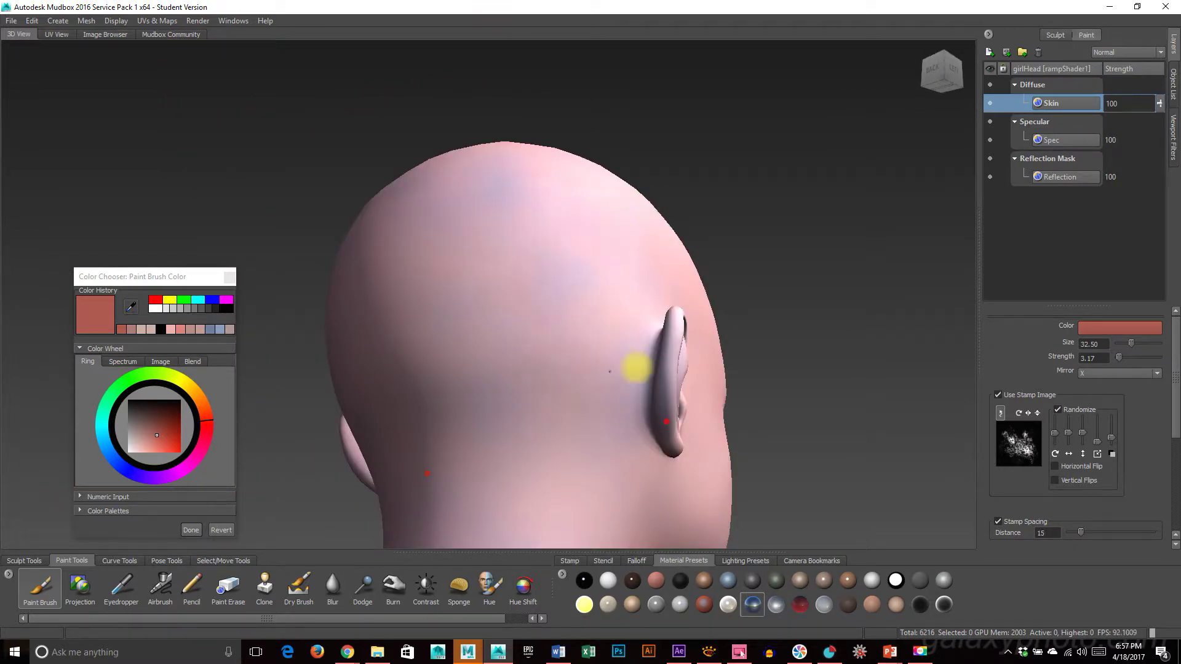
Examine the painted skin on the head, ears, face and neck from all sides.
left_click_drag(609, 371, 567, 299, "alt")
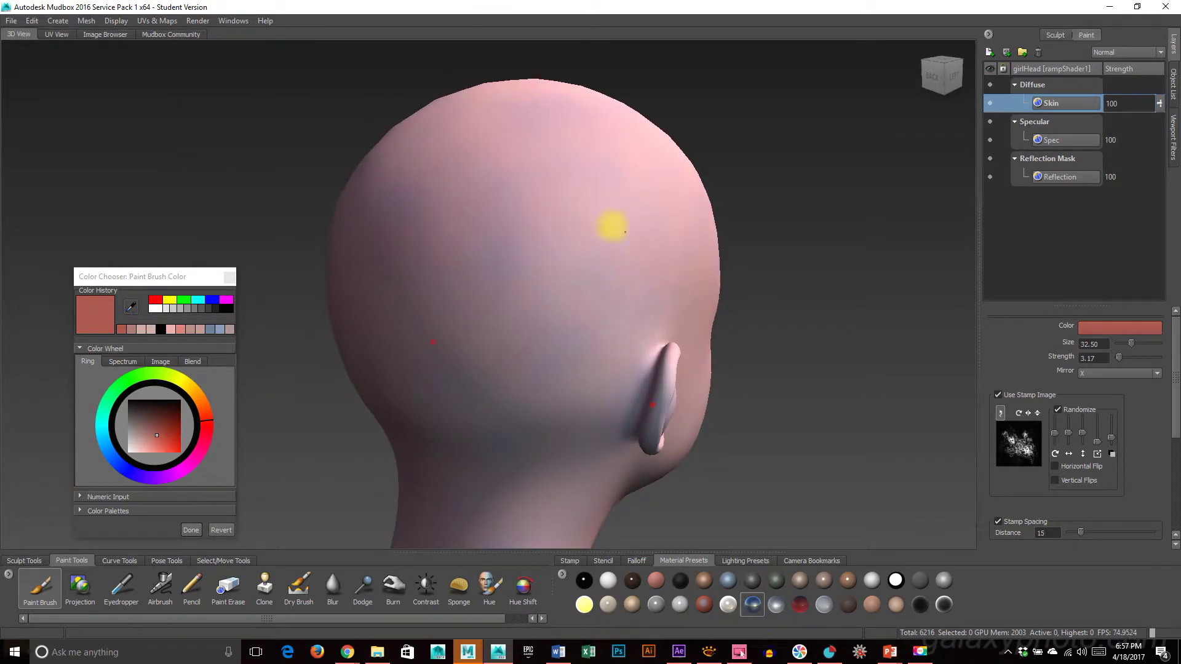
left_click_drag(638, 284, 580, 298, "alt")
left_click_drag(433, 311, 605, 366, "alt")
left_click_drag(413, 347, 738, 371, "alt")
right_click_drag(738, 371, 418, 348, "alt")
left_click_drag(418, 348, 590, 335, "alt")
left_click_drag(638, 203, 529, 314, "alt")
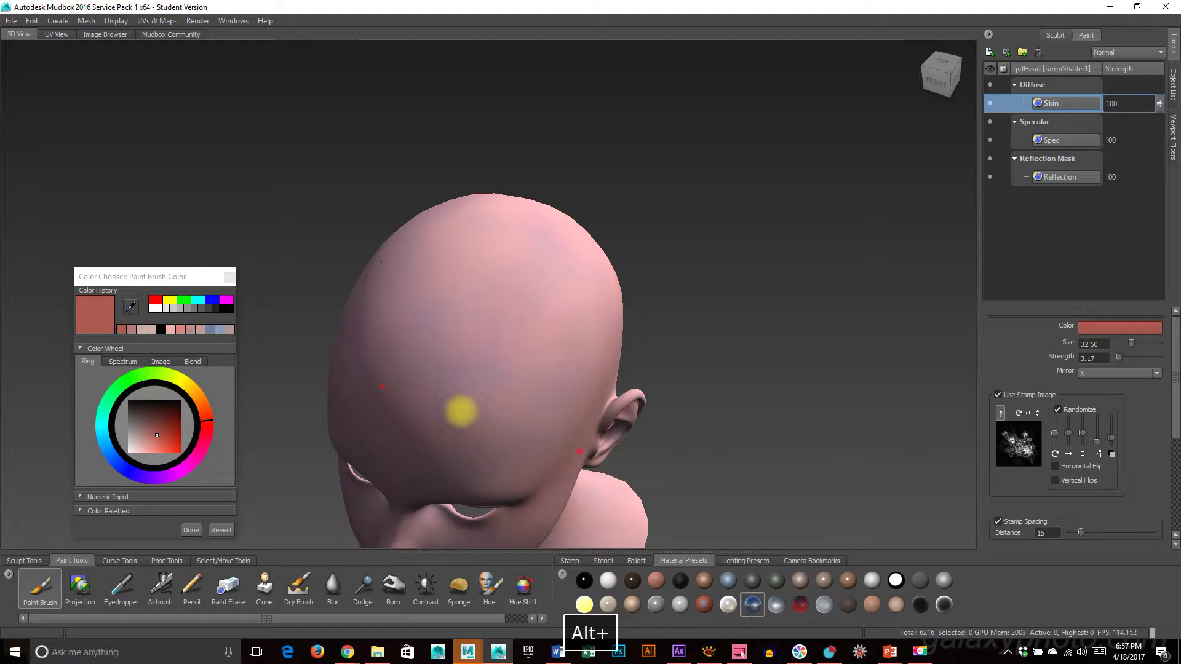
left_click_drag(506, 439, 616, 410, "alt")
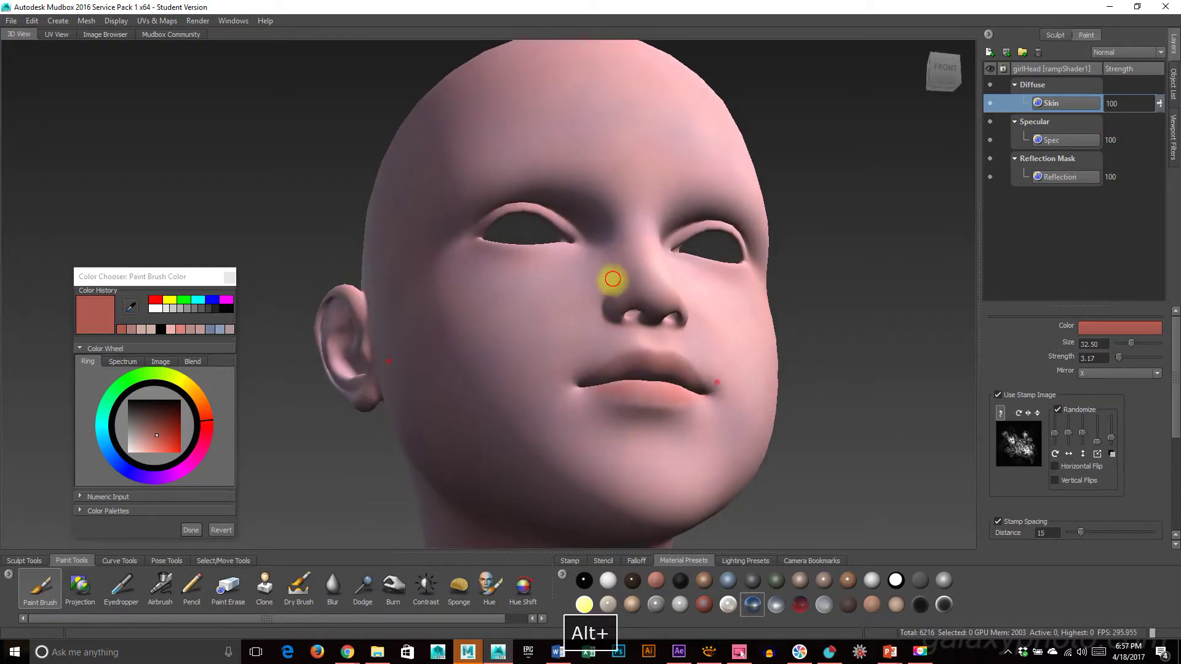
right_click_drag(537, 249, 646, 385, "alt")
middle_click_drag(646, 385, 543, 295, "alt")
left_click_drag(543, 295, 661, 353, "alt")
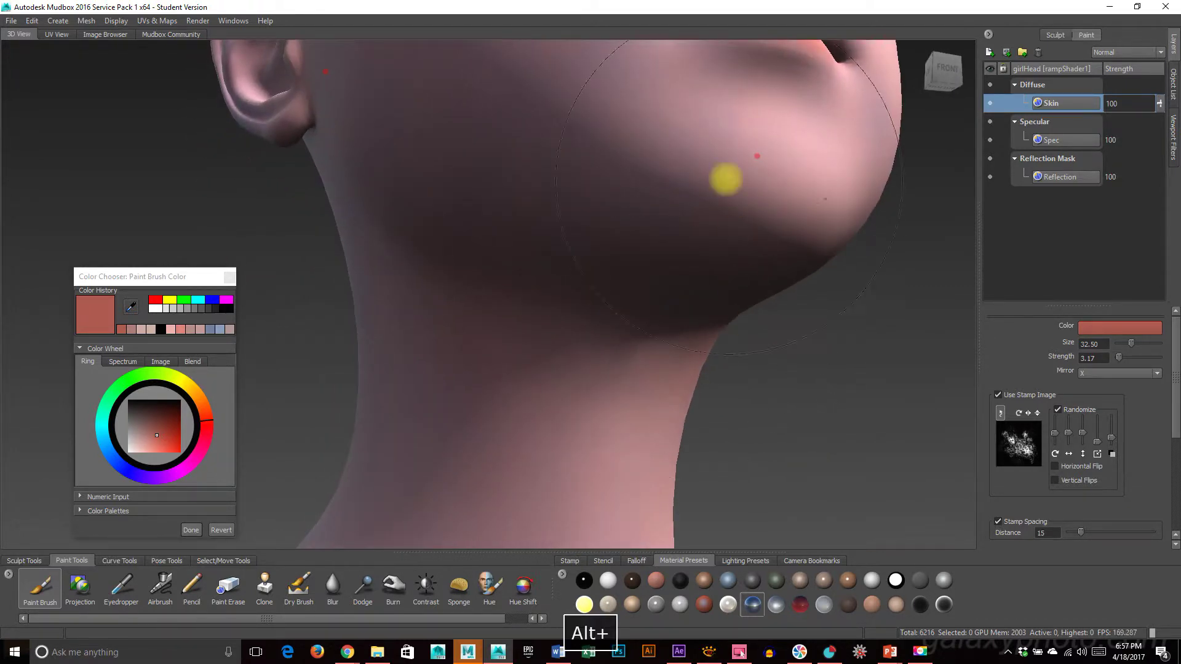
middle_click_drag(590, 229, 602, 295, "alt")
left_click_drag(602, 296, 640, 345, "alt")
right_click_drag(786, 348, 619, 332, "alt")
middle_click_drag(706, 348, 675, 397, "alt")
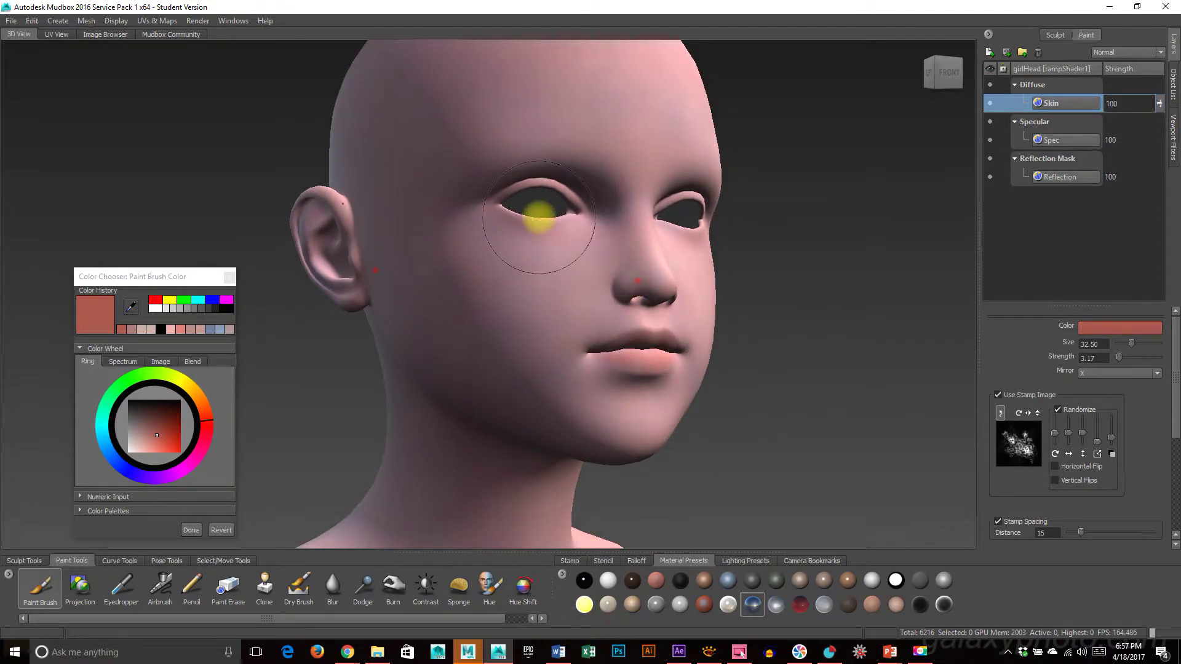
right_click_drag(464, 261, 376, 437, "alt")
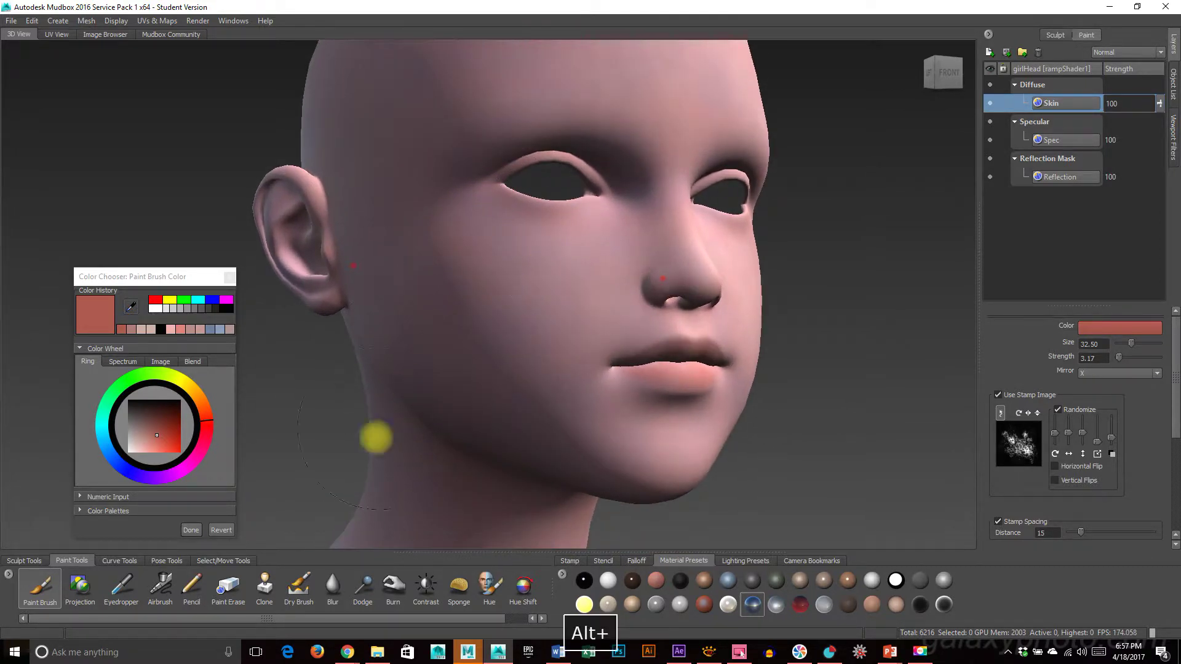
Darken the skin around the inner eye corners and nose using the Burn brush at size 11.21.
left_click(362, 587)
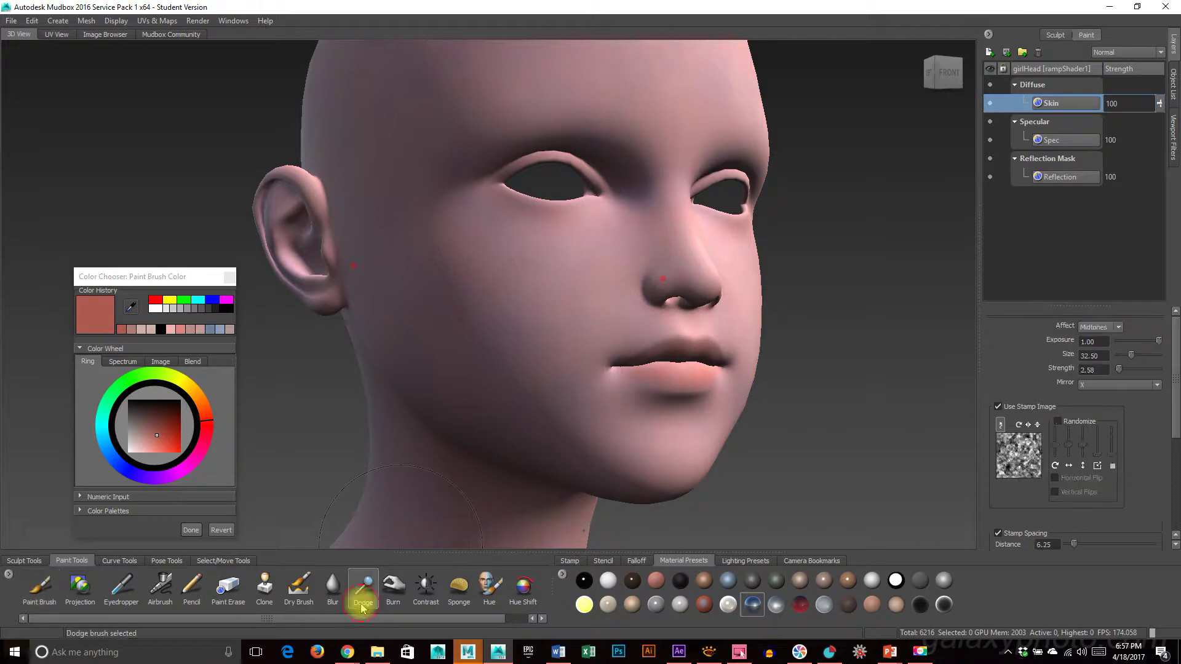
left_click(393, 585)
mouse_move(632, 316)
left_mouse_down("alt")
mouse_move(646, 327)
mouse_move(569, 380)
left_mouse_up("alt")
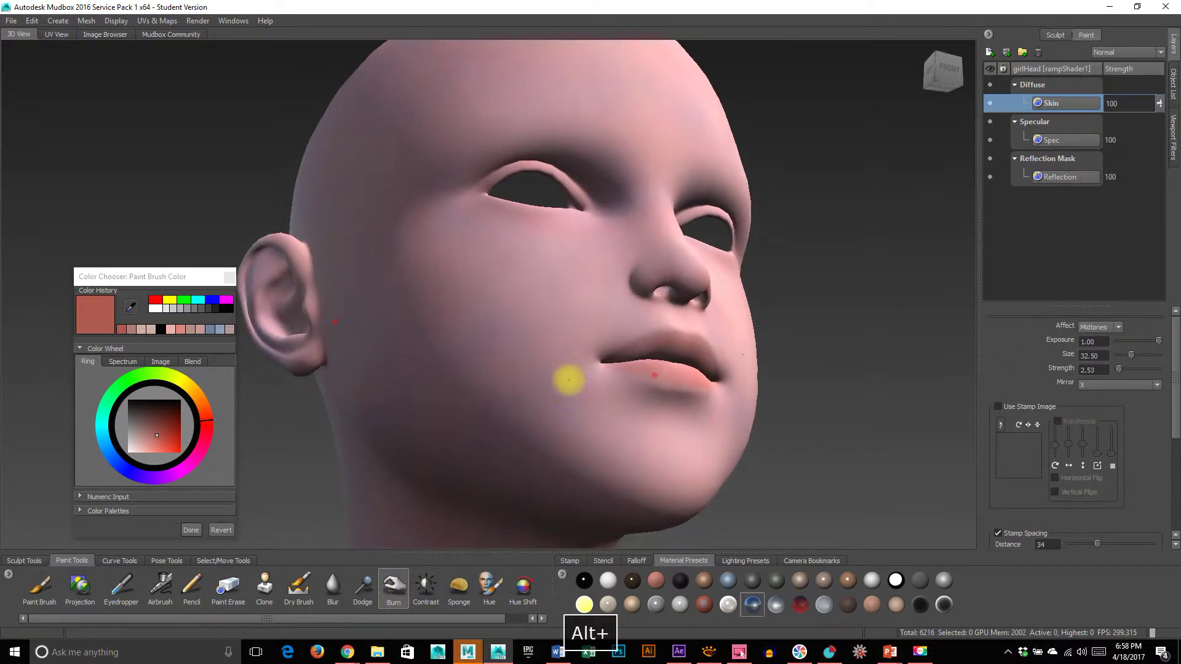
key("b")
left_click_drag(627, 284, 560, 288)
mouse_move(604, 211)
left_mouse_down()
mouse_move(564, 170)
mouse_move(623, 199)
left_mouse_up()
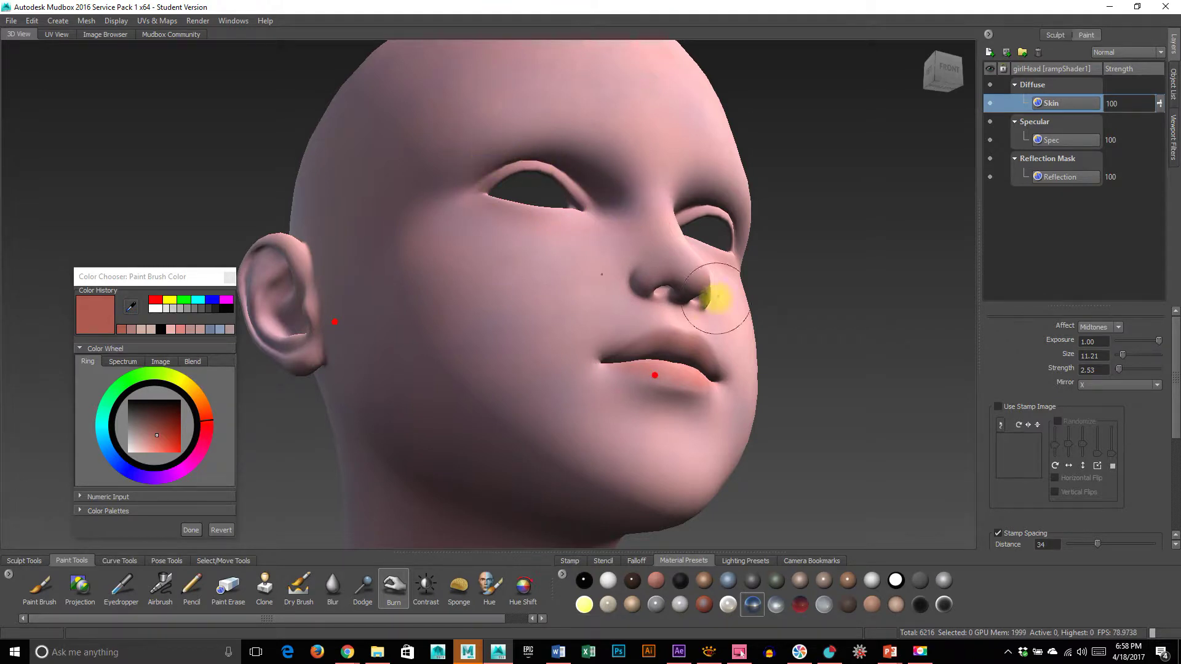
left_click_drag(716, 298, 614, 321, "alt")
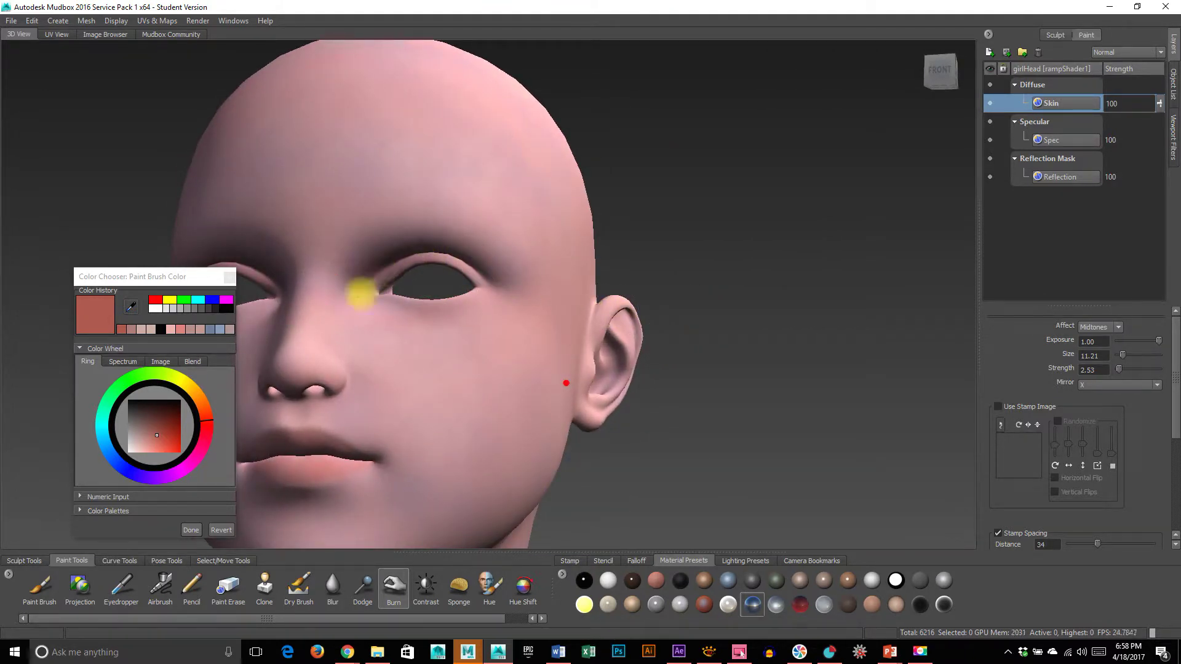
left_click_drag(487, 349, 487, 345, "alt")
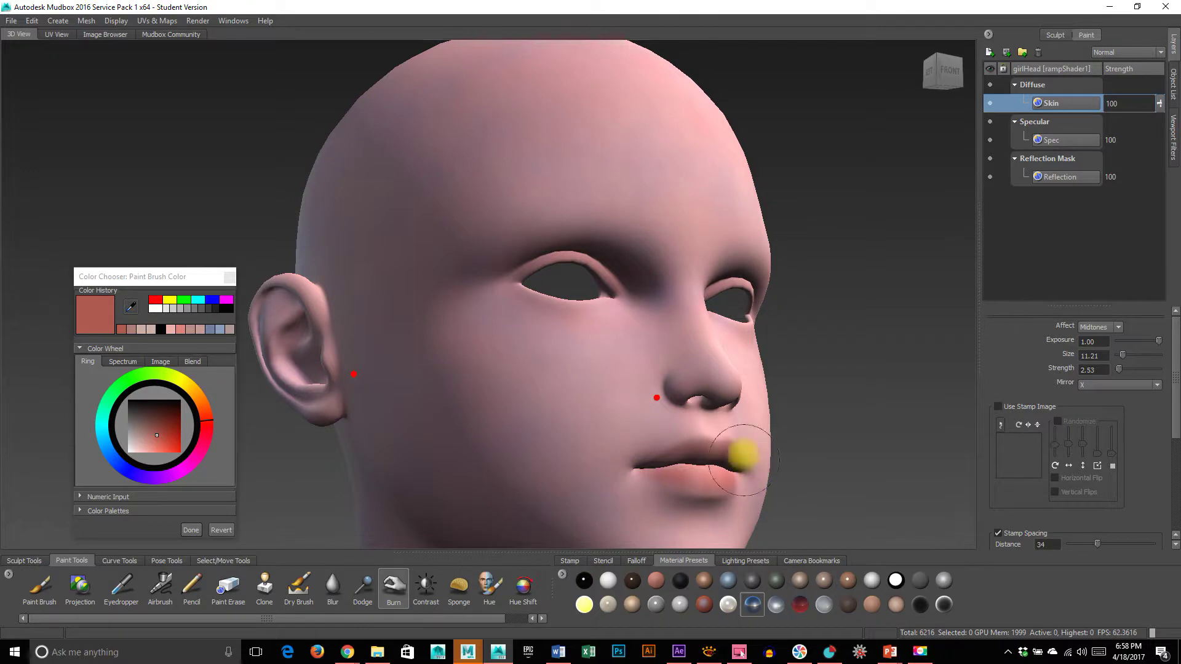
Darken the insides of the nostrils using the Burn brush at size 2.11 and strength 8.69.
right_click_drag(575, 411, 751, 424, "alt")
left_click_drag(750, 425, 709, 418, "alt")
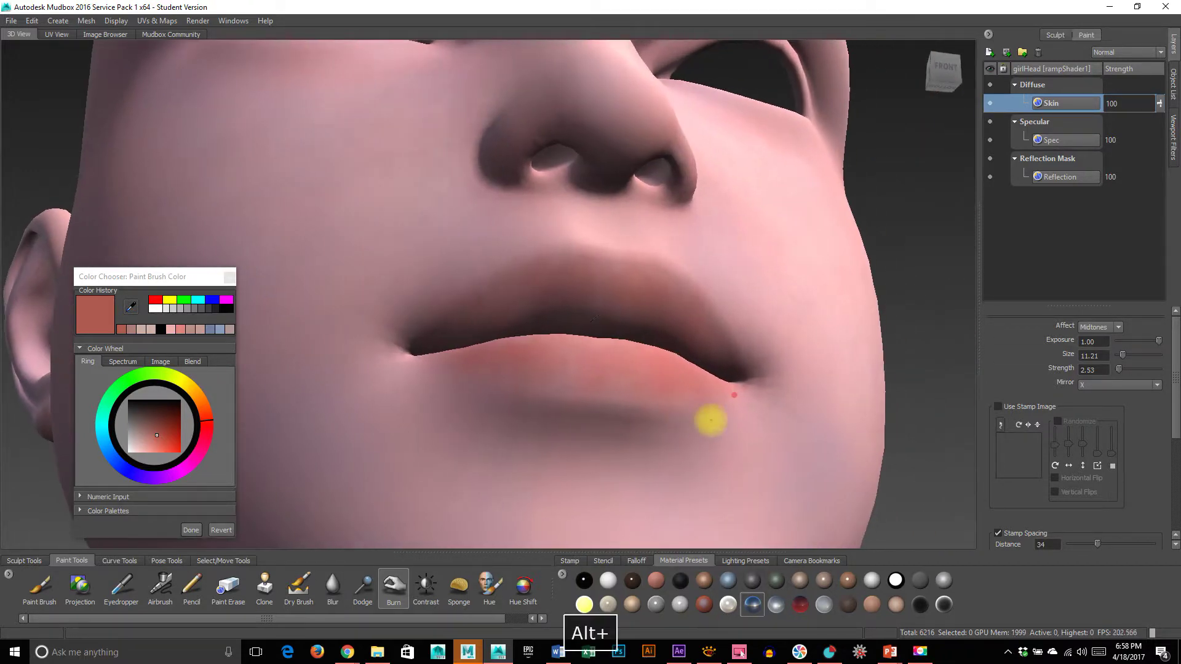
right_click_drag(561, 287, 687, 259, "alt")
middle_click_drag(686, 259, 672, 289, "alt")
key("b")
left_click_drag(704, 254, 574, 298)
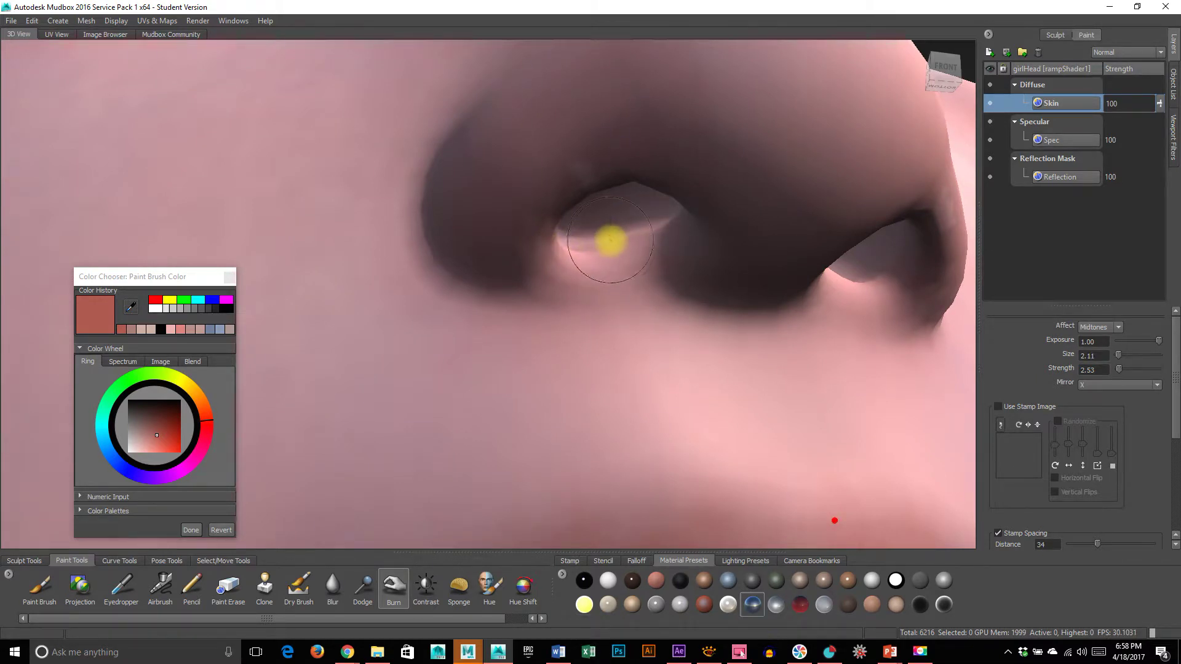
left_click_drag(612, 242, 628, 125)
mouse_move(634, 196)
left_mouse_down()
mouse_move(582, 218)
mouse_move(565, 253)
mouse_move(614, 216)
mouse_move(560, 252)
mouse_move(556, 237)
left_mouse_up()
mouse_move(620, 194)
left_mouse_down()
mouse_move(675, 211)
mouse_move(661, 308)
mouse_move(645, 203)
mouse_move(671, 355)
mouse_move(651, 346)
left_mouse_up()
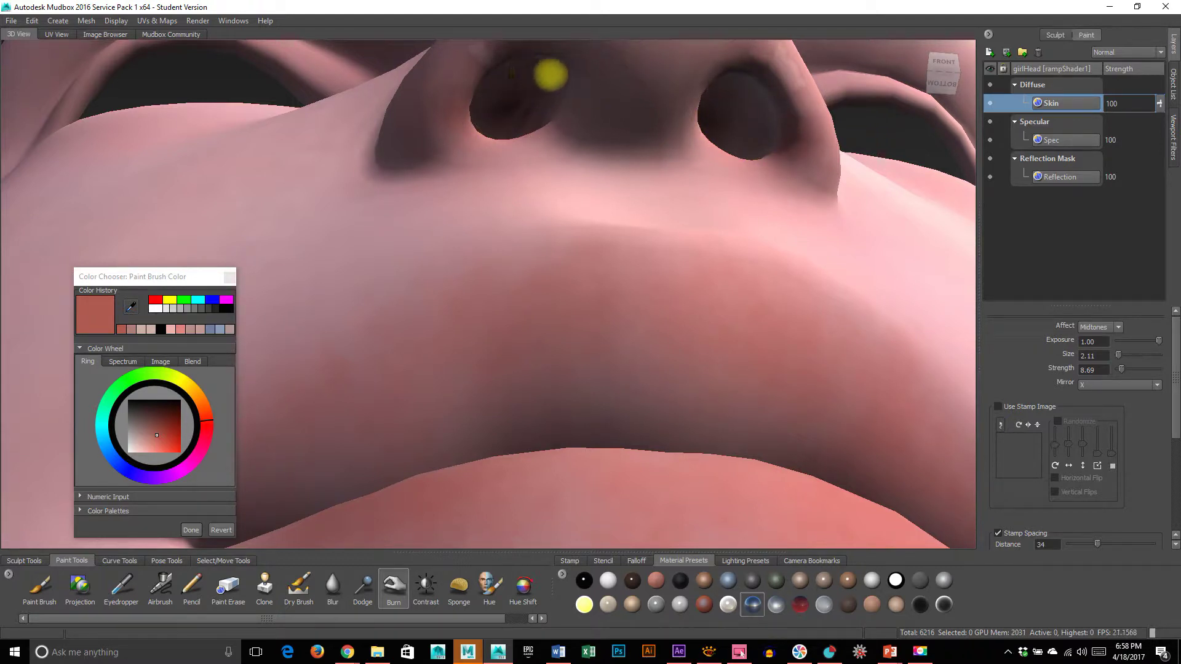
Set the Burn brush to size 5.36 with the first, steepest falloff, undoing the test stroke on the ear.
right_click_drag(721, 224, 656, 297, "alt")
left_click_drag(656, 297, 430, 245, "alt")
right_click_drag(430, 246, 614, 247, "alt")
mouse_move(614, 247)
left_mouse_down("alt")
mouse_move(614, 224)
mouse_move(456, 248)
left_mouse_up("alt")
key("b")
mouse_move(533, 235)
left_mouse_down()
mouse_move(495, 190)
mouse_move(504, 261)
left_mouse_up()
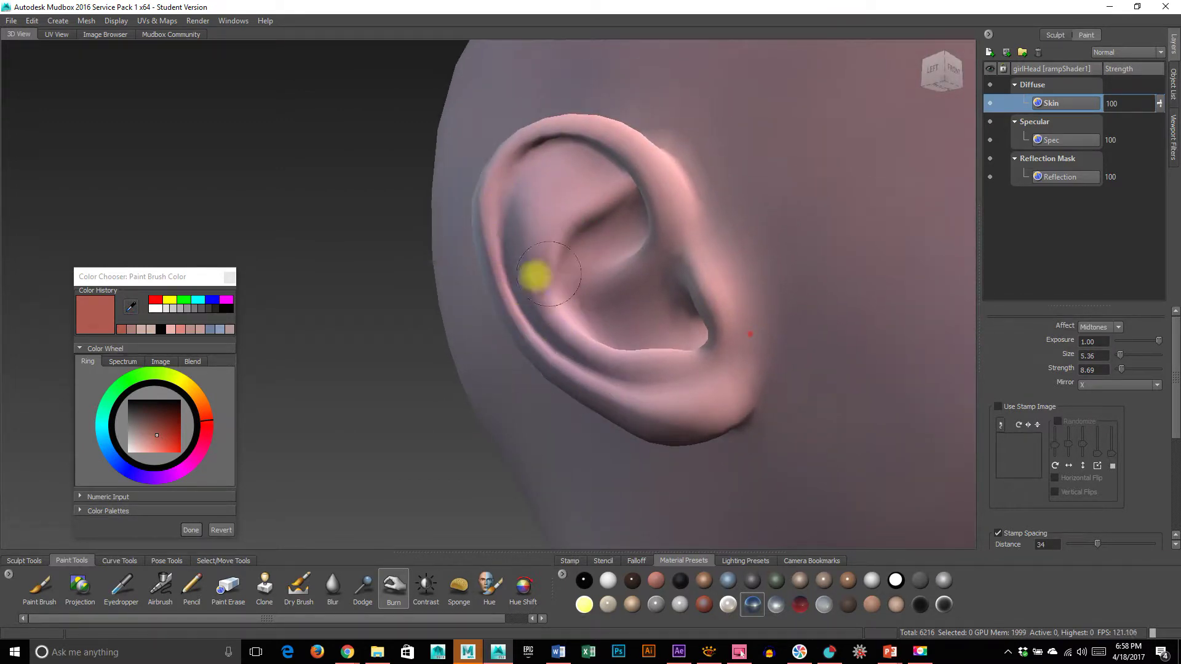
key("ctrl+z")
left_click(645, 564)
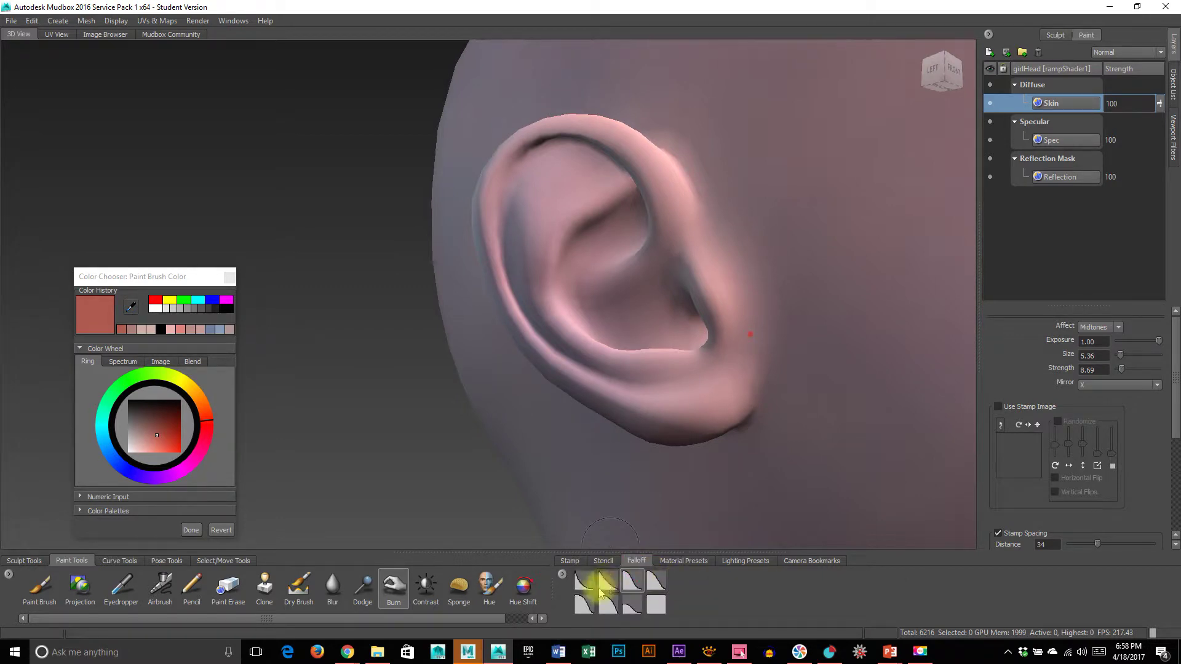
left_click(582, 583)
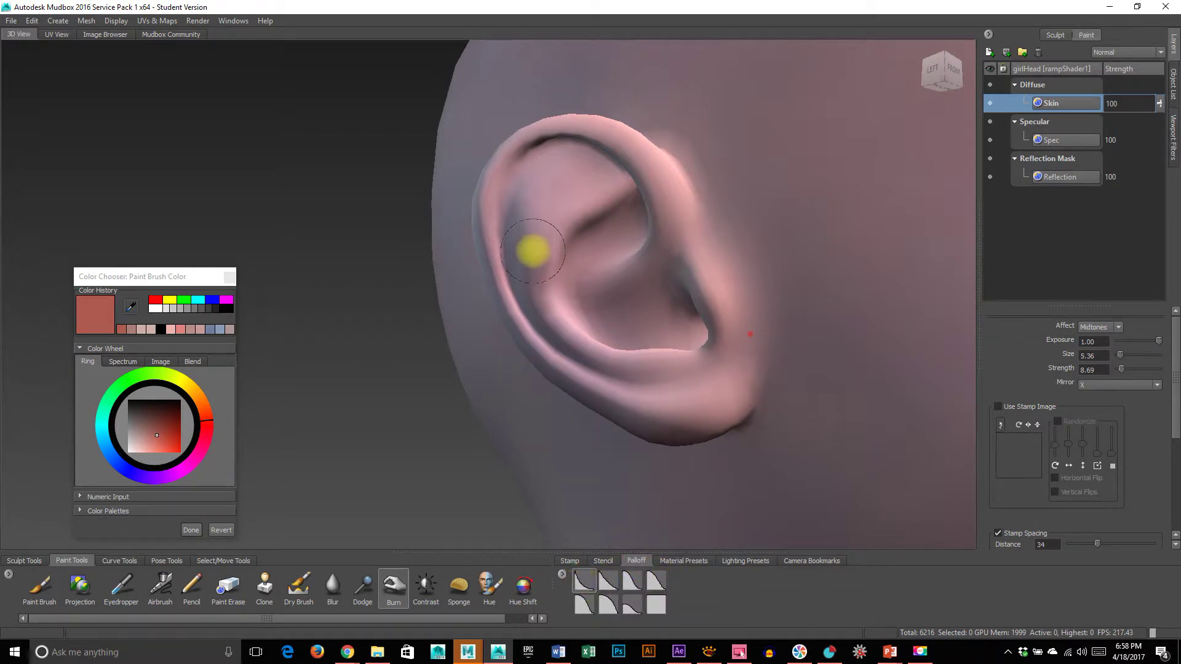
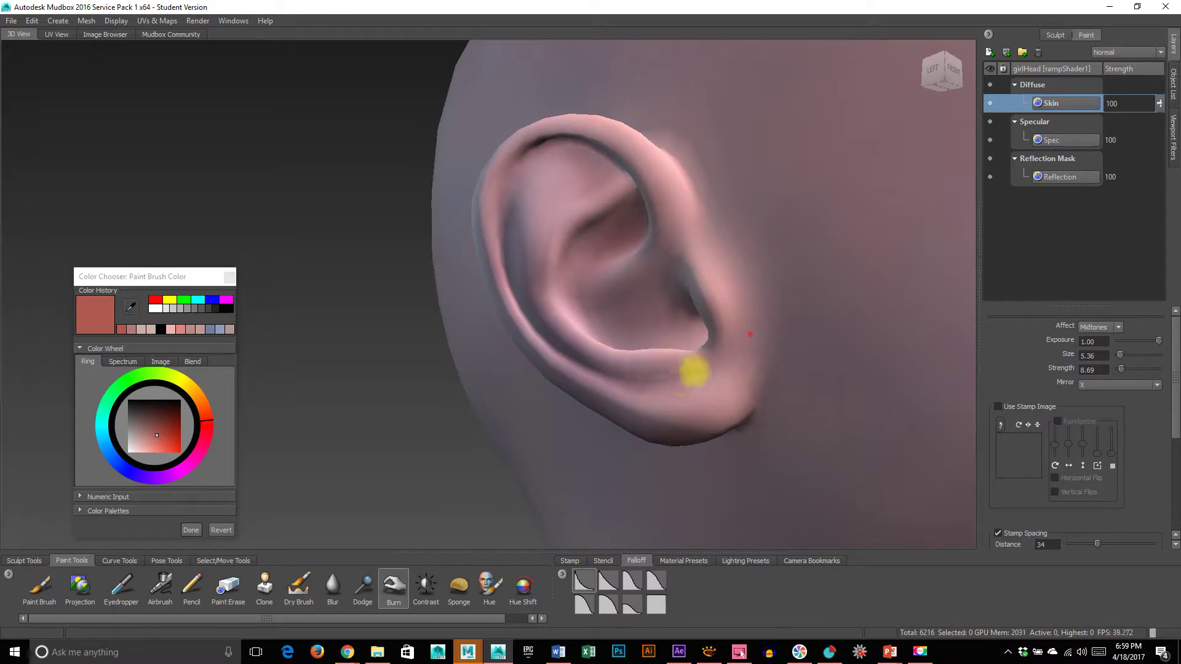
Burn shading into the ear canal and the inner folds of the ear, working from several angles.
left_click_drag(572, 379, 781, 409, "alt")
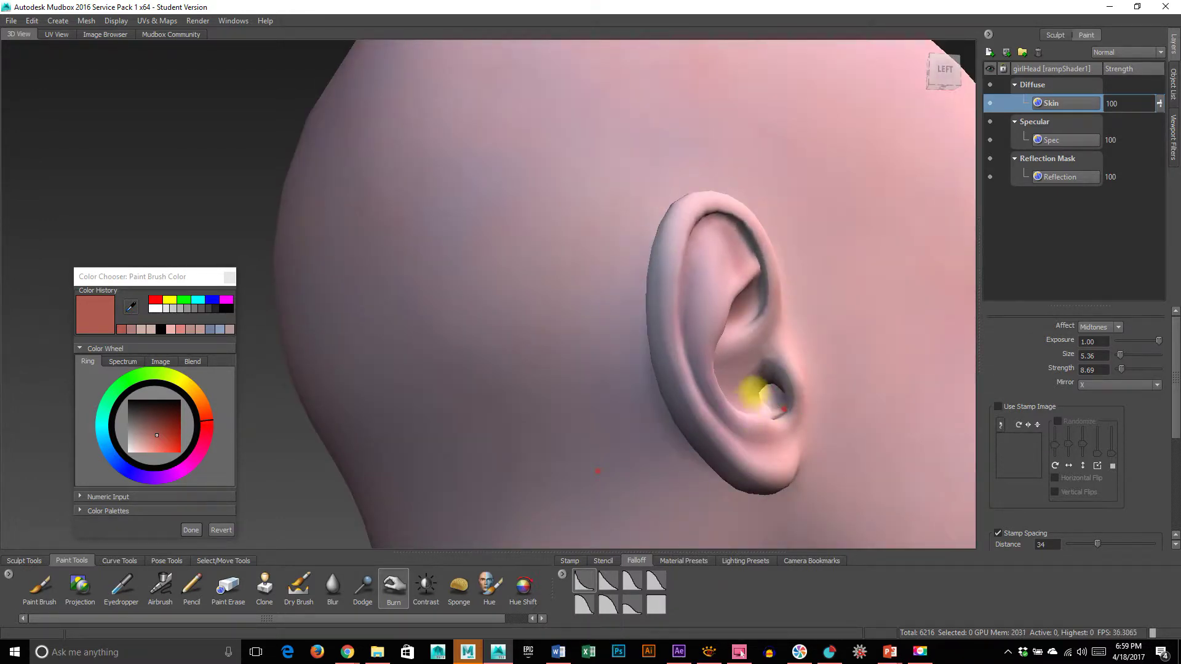
right_click_drag(609, 385, 852, 412, "alt")
middle_click_drag(852, 412, 656, 332, "alt")
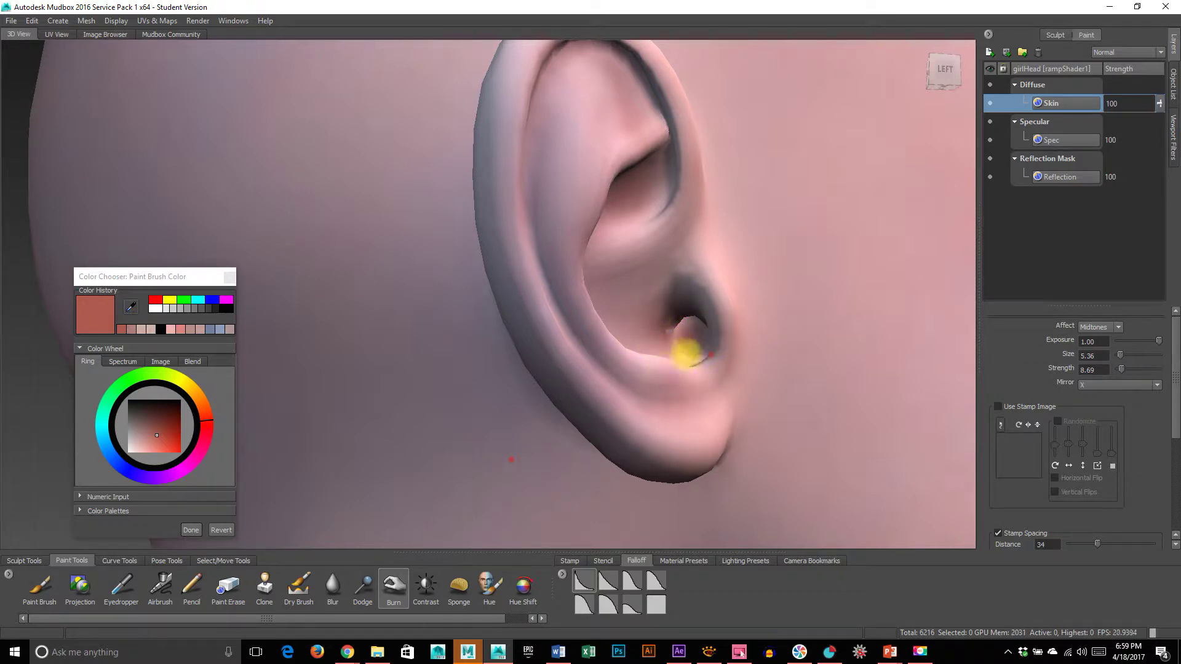
left_click_drag(707, 334, 490, 321, "alt")
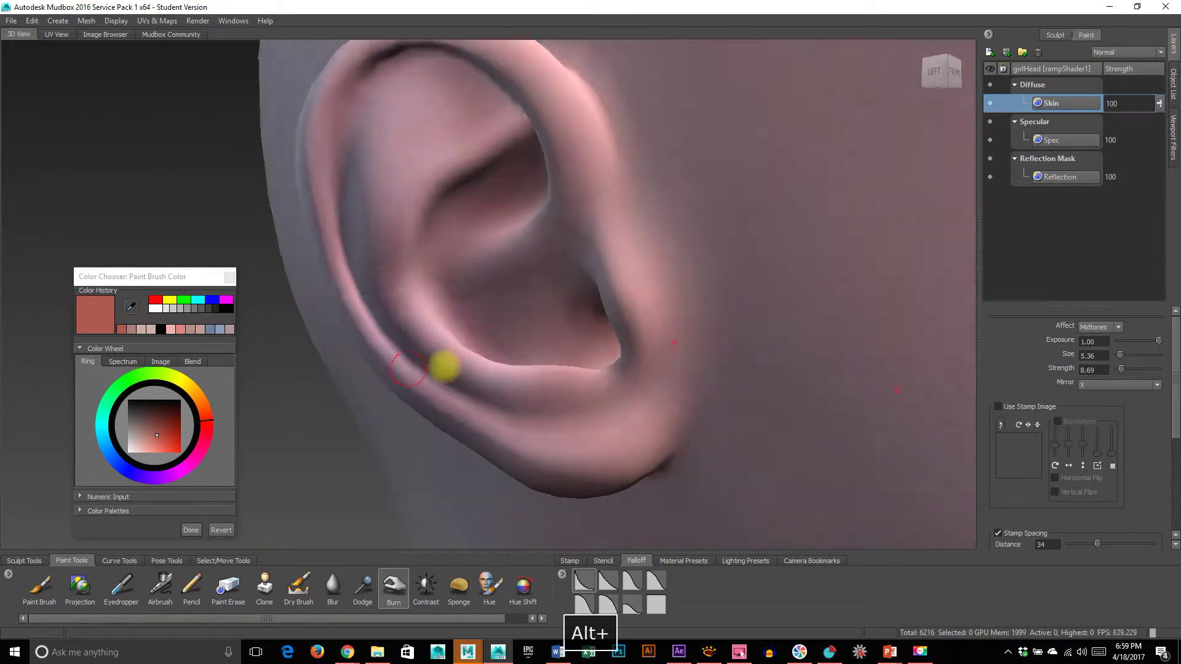
left_click_drag(509, 353, 382, 140, "alt")
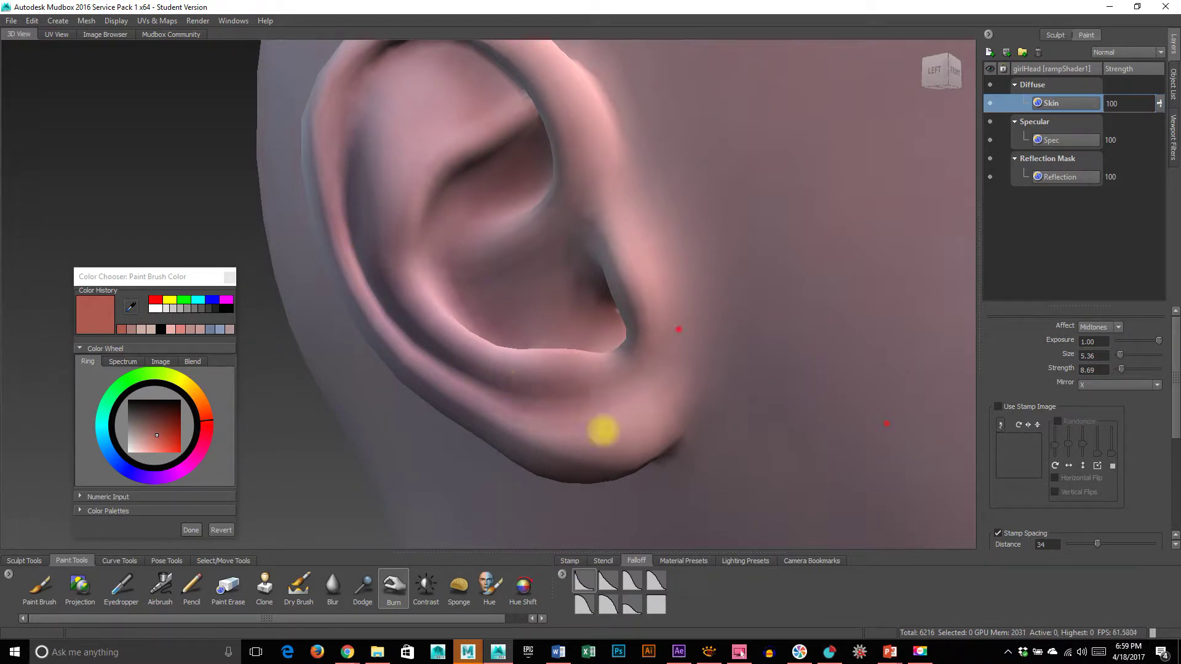
left_click_drag(435, 308, 453, 139, "alt")
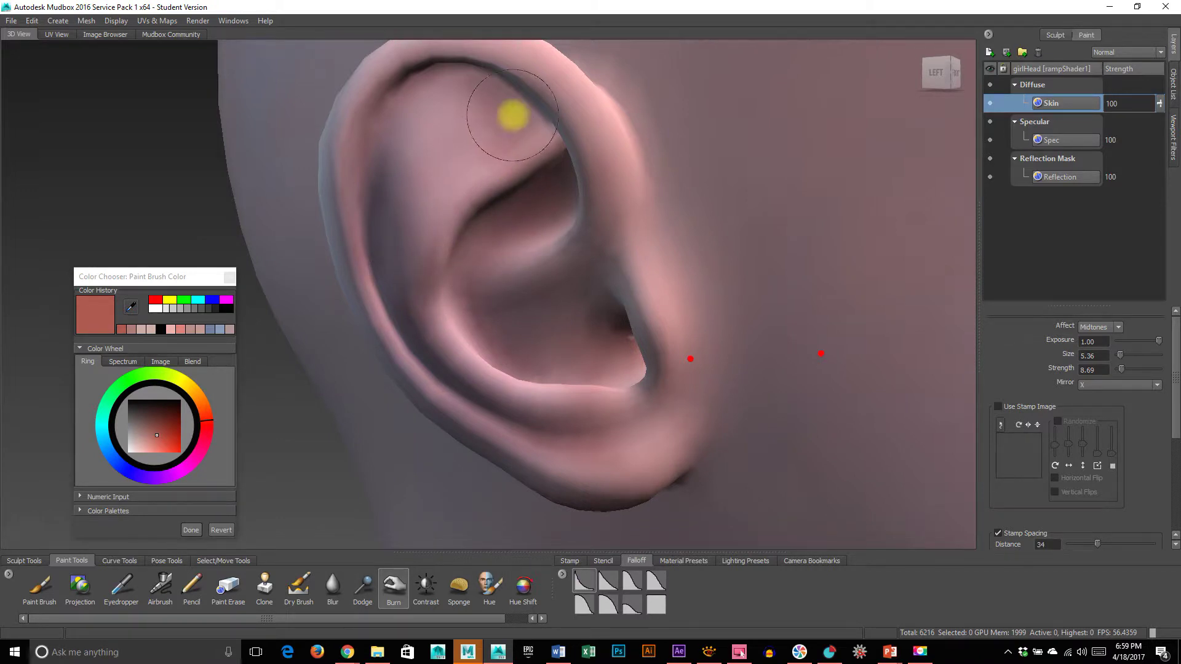
Try burning the neck below the jaw with the brush at size 14.48, and undo the stroke.
right_click_drag(725, 244, 615, 271, "alt")
left_click_drag(615, 271, 488, 340, "alt")
right_click_drag(636, 348, 363, 321, "alt")
left_click_drag(364, 321, 638, 272, "alt")
mouse_move(659, 372)
left_mouse_down("alt")
mouse_move(559, 205)
mouse_move(601, 258)
mouse_move(465, 280)
mouse_move(468, 289)
left_mouse_up("alt")
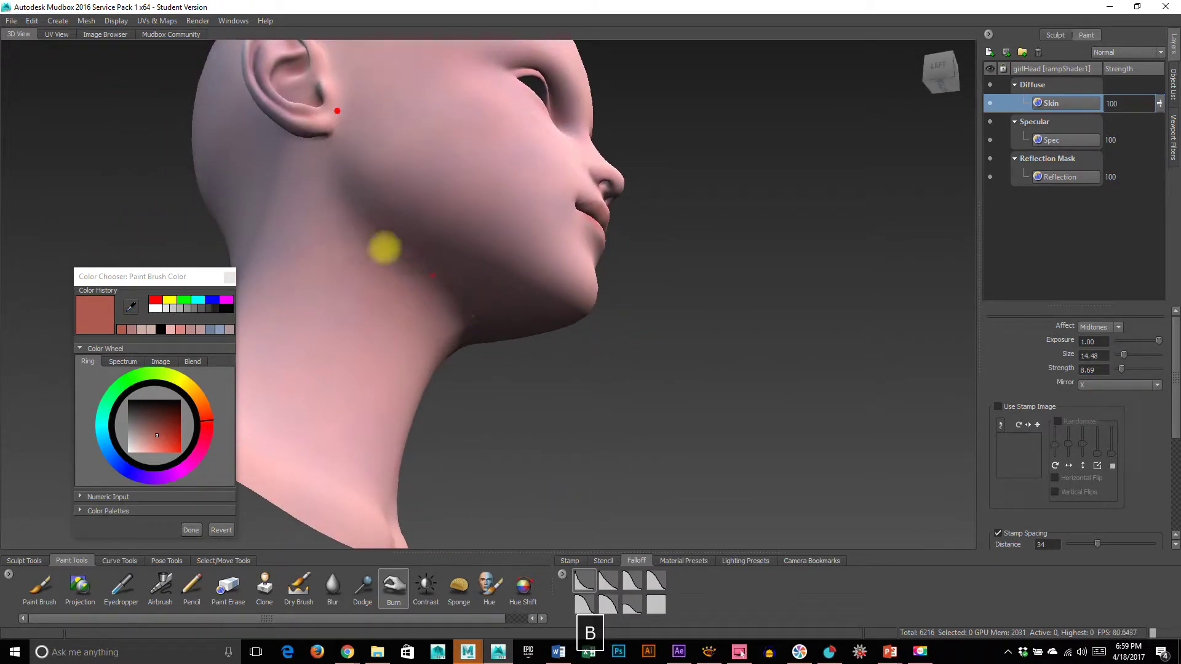
key("ctrl+z")
Set the Burn brush to the third falloff, size 34.93 and strength 3.29, undoing the stroke on the neck.
left_click_drag(353, 316, 640, 548, "alt")
left_click(626, 582)
left_click_drag(746, 414, 644, 338, "alt")
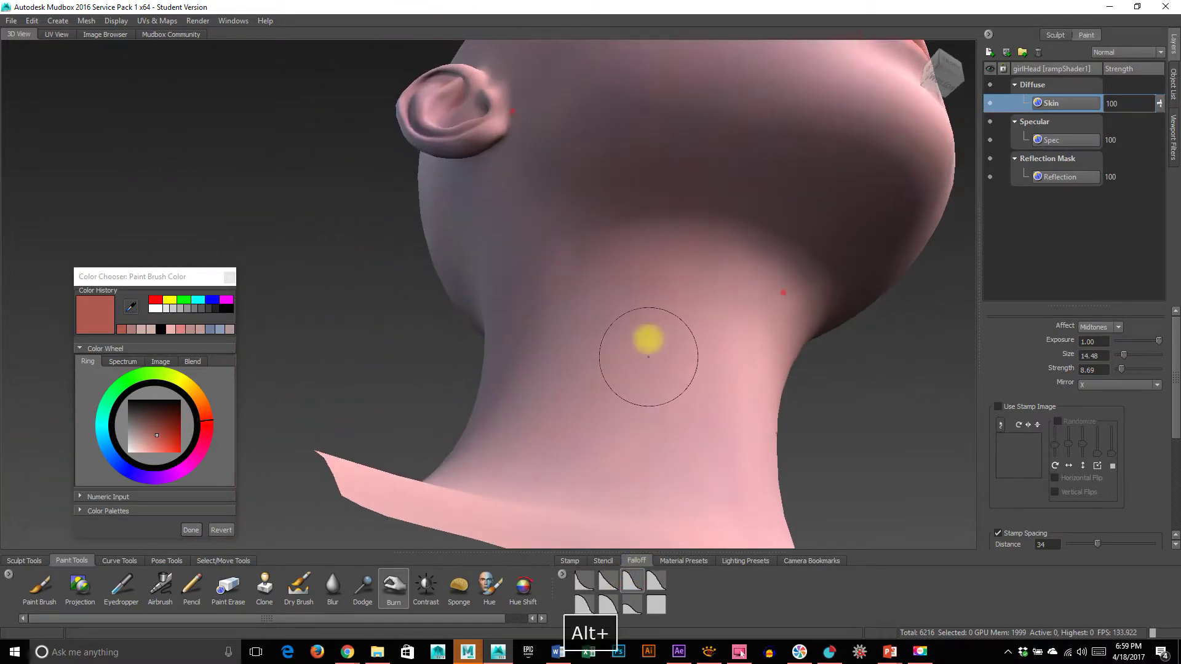
left_click_drag(625, 219, 698, 219)
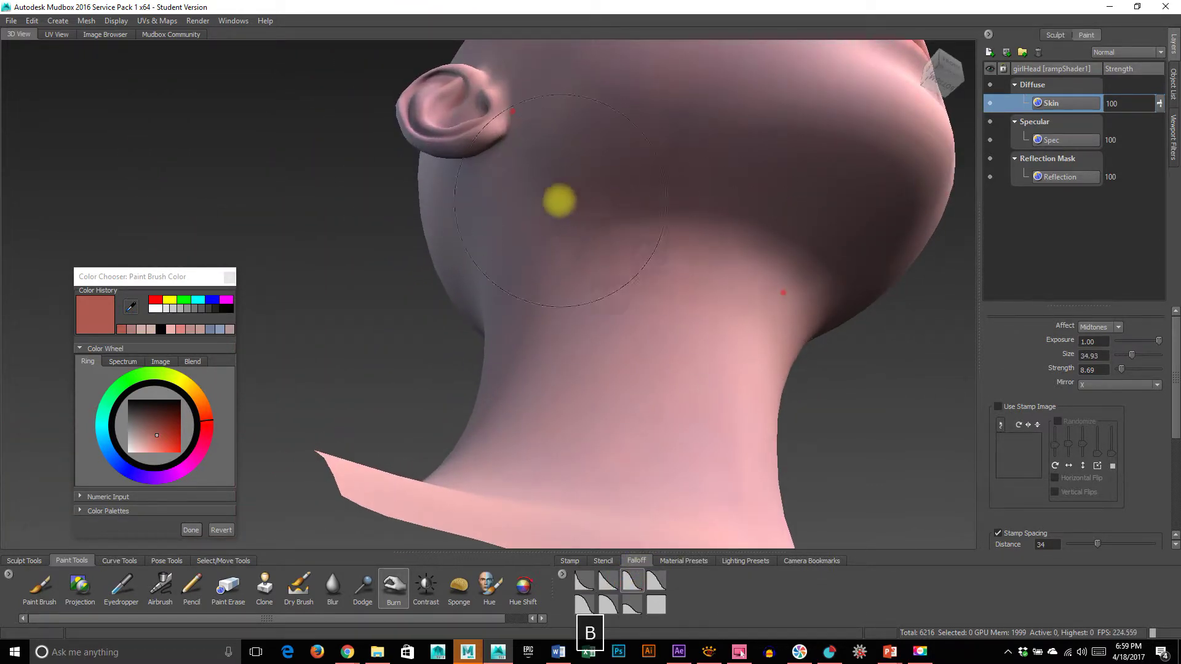
key("ctrl+z")
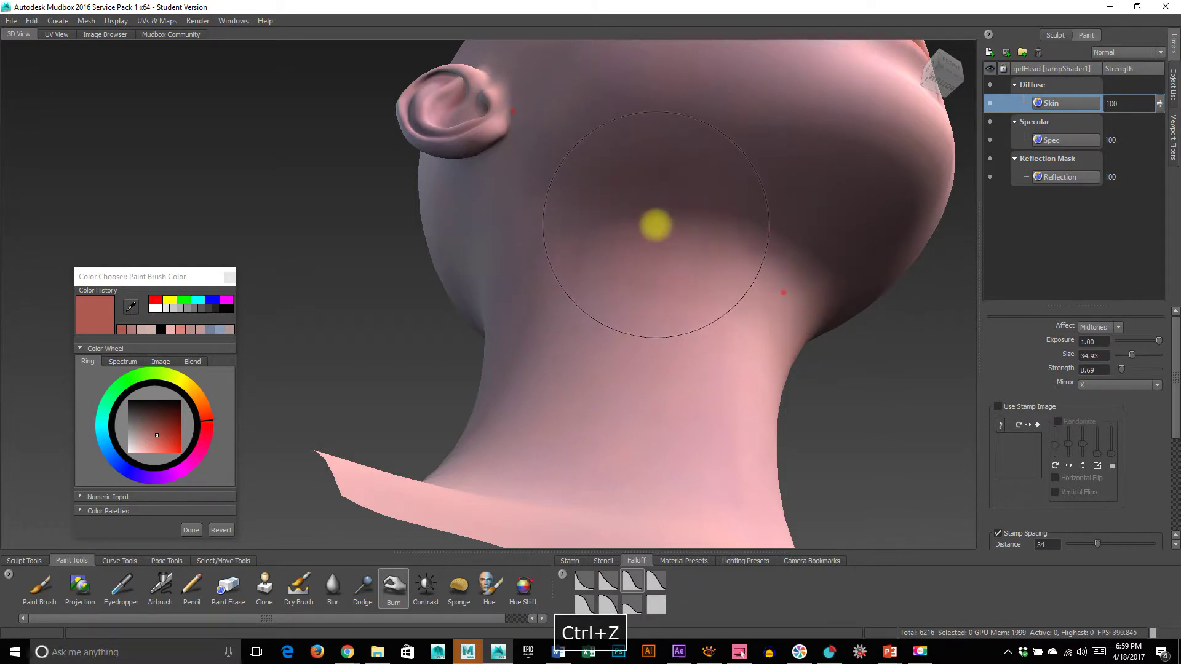
key("m")
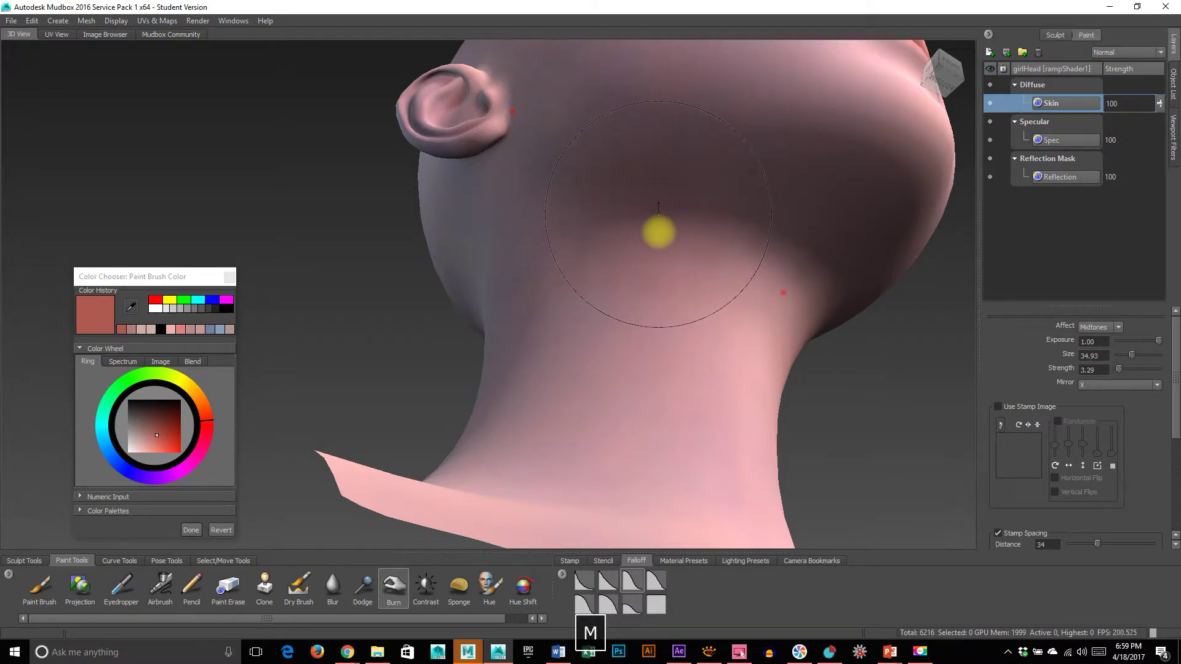
Burn the lower neck and collarbone at size 18.12 with the first falloff, undoing the last neck stroke.
mouse_move(724, 276)
left_mouse_down("alt")
mouse_move(706, 335)
mouse_move(469, 276)
mouse_move(465, 287)
left_mouse_up("alt")
key("b")
left_click(585, 582)
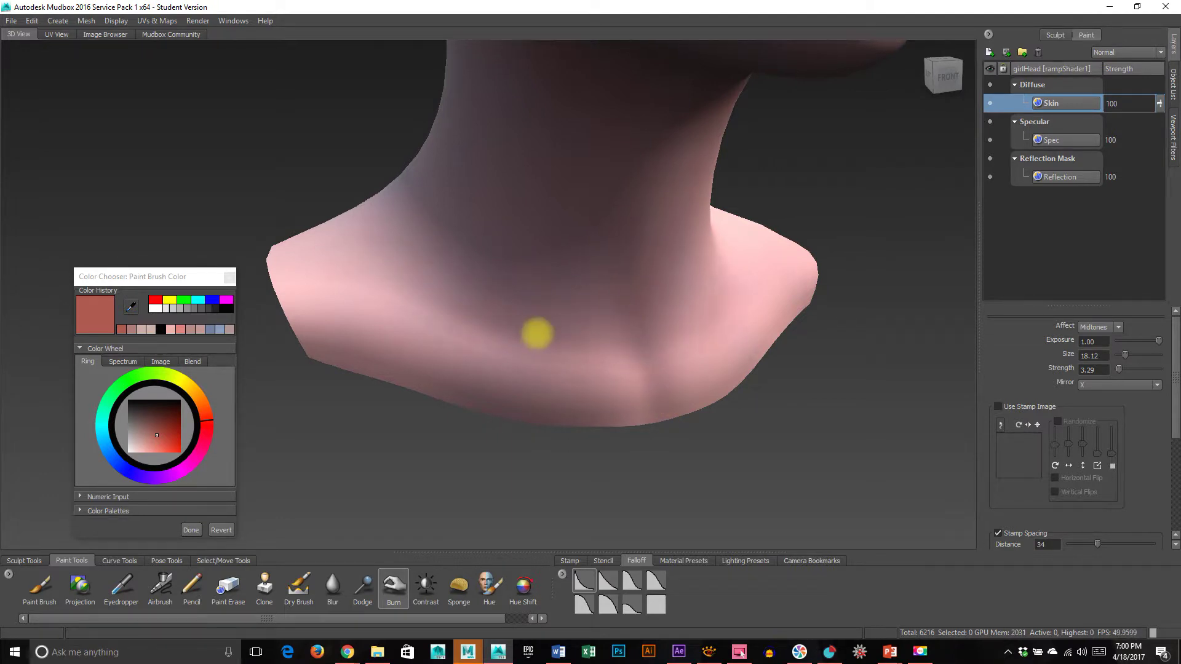
left_click_drag(719, 306, 605, 313, "alt")
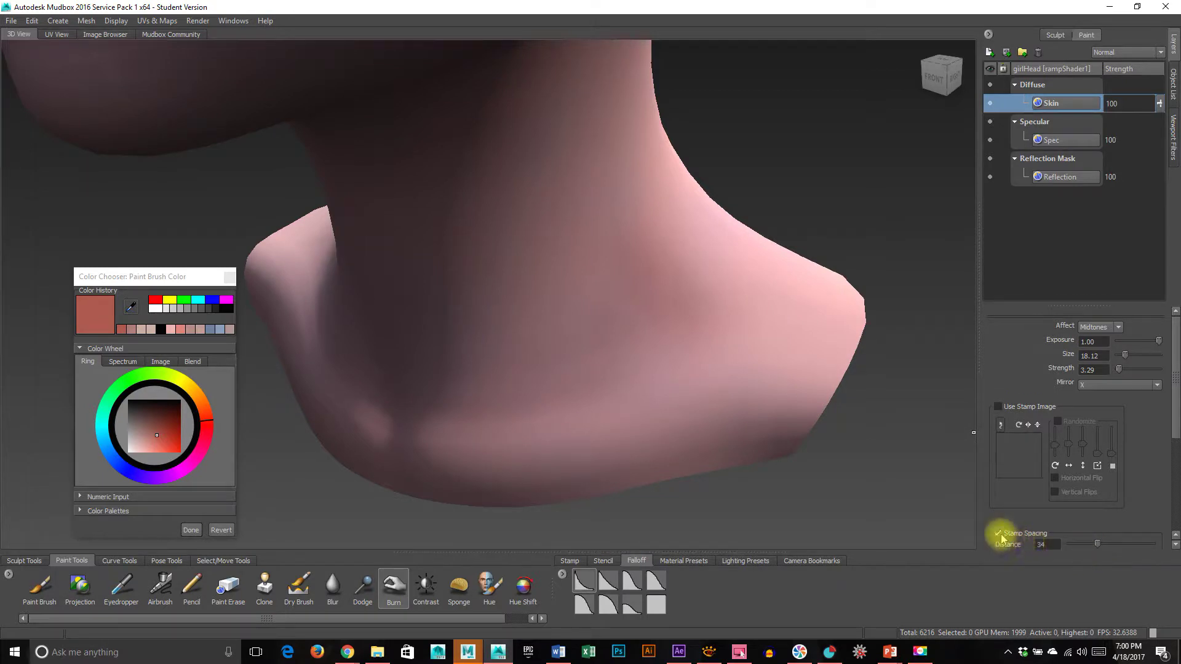
left_click_drag(606, 187, 522, 350)
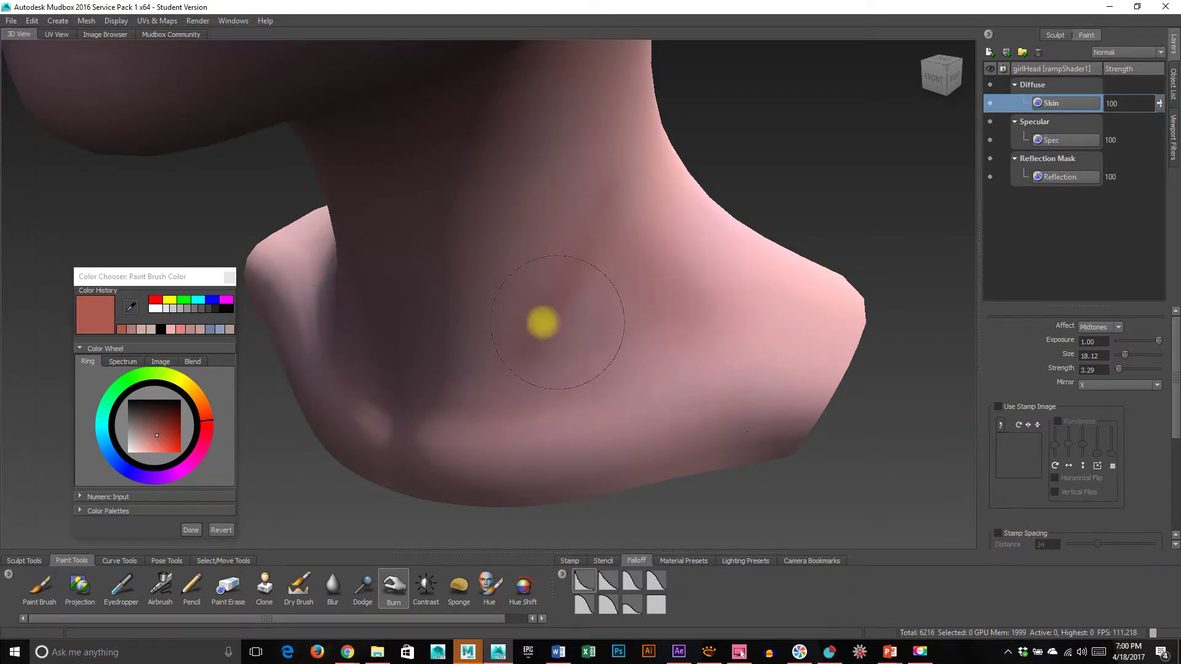
key("ctrl+z")
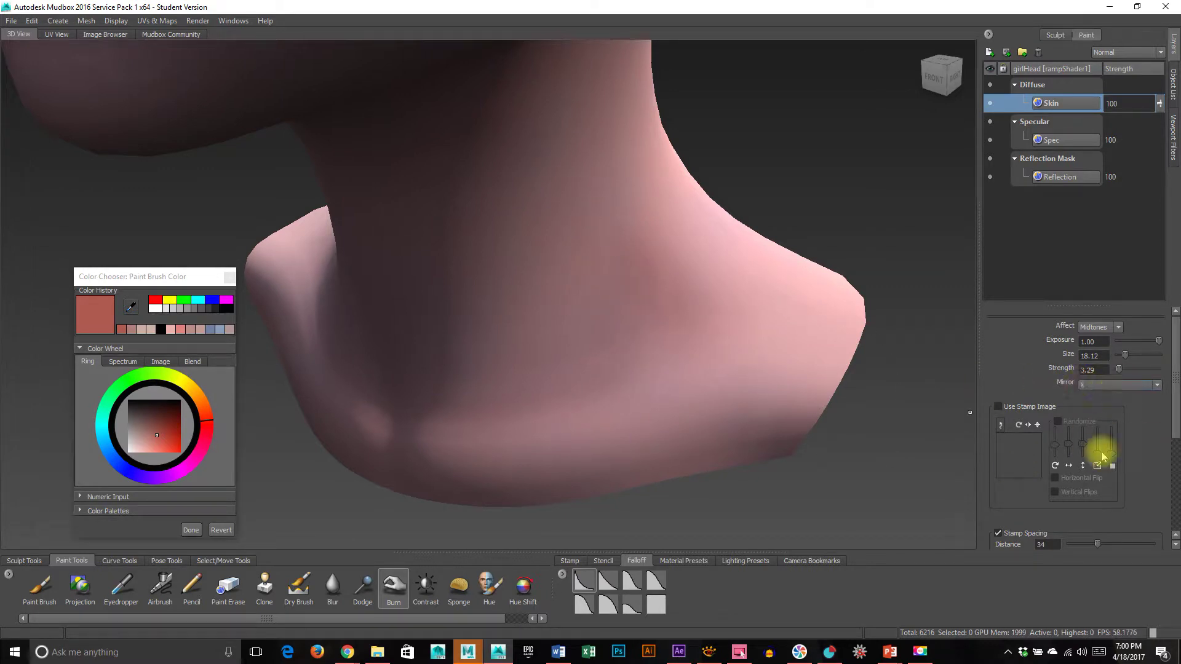
Enable the stamp image and Randomize for the Burn brush and burn shading down the side of the neck.
left_click(998, 407)
left_click(1069, 429)
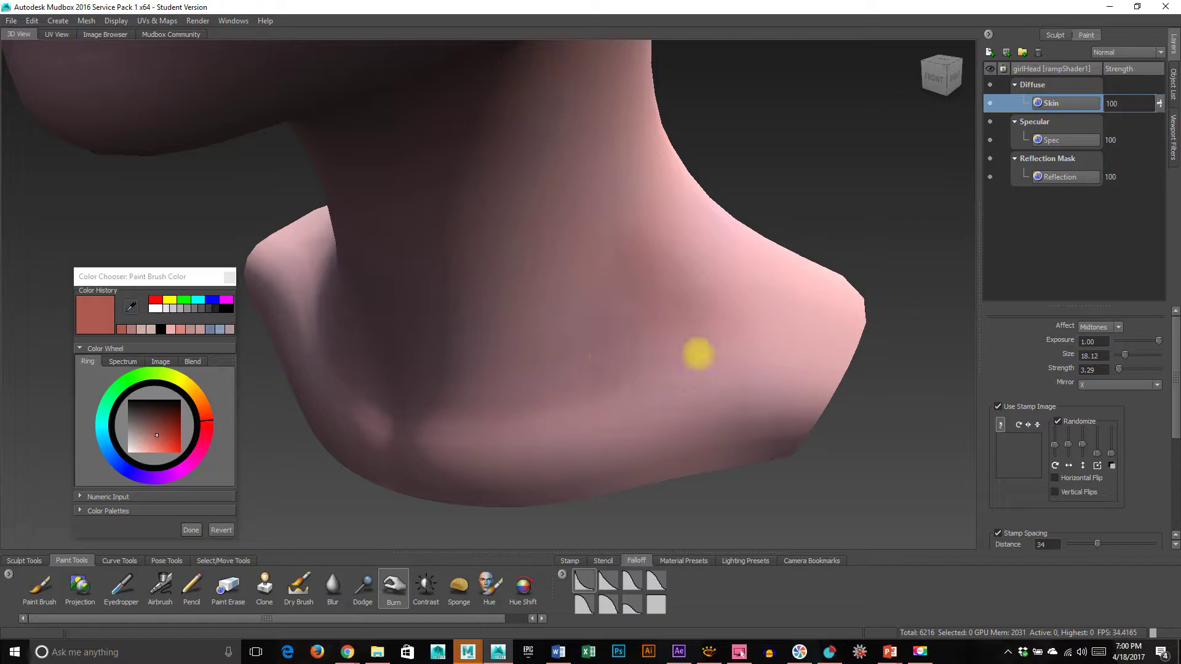
left_click_drag(614, 155, 637, 335)
right_click_drag(636, 335, 382, 361, "alt")
left_click_drag(382, 361, 537, 339, "alt")
mouse_move(455, 206)
left_mouse_down("alt")
mouse_move(619, 296)
mouse_move(459, 211)
left_mouse_up("alt")
left_click_drag(458, 303, 540, 269, "alt")
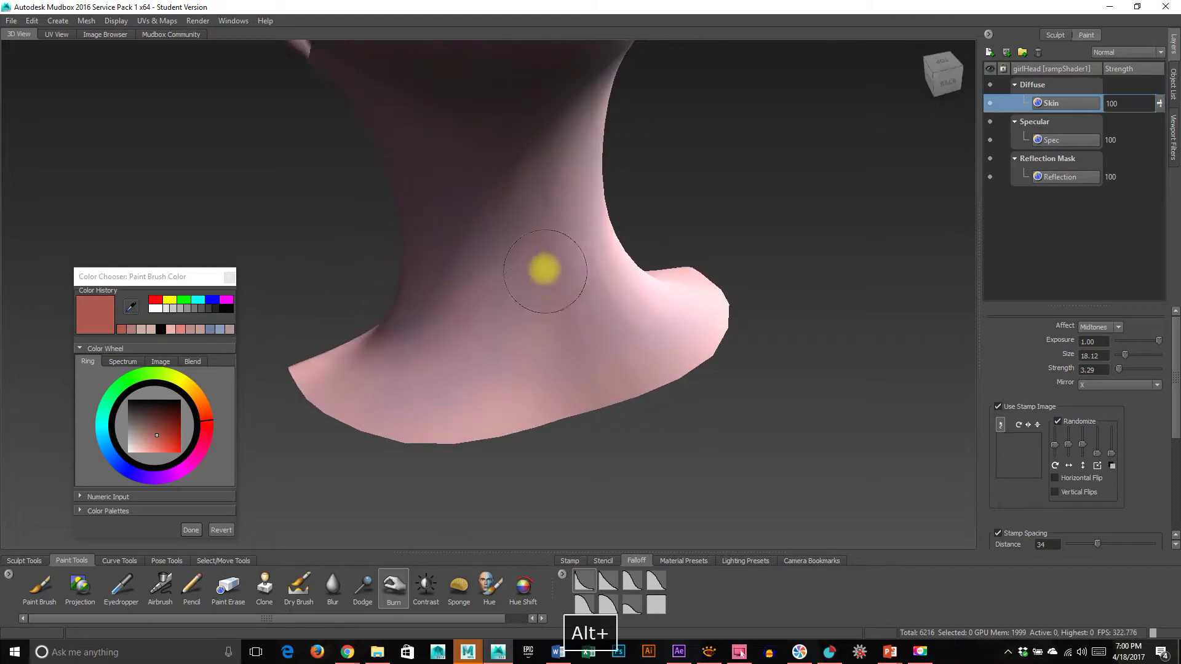
left_click_drag(574, 416, 611, 287, "alt")
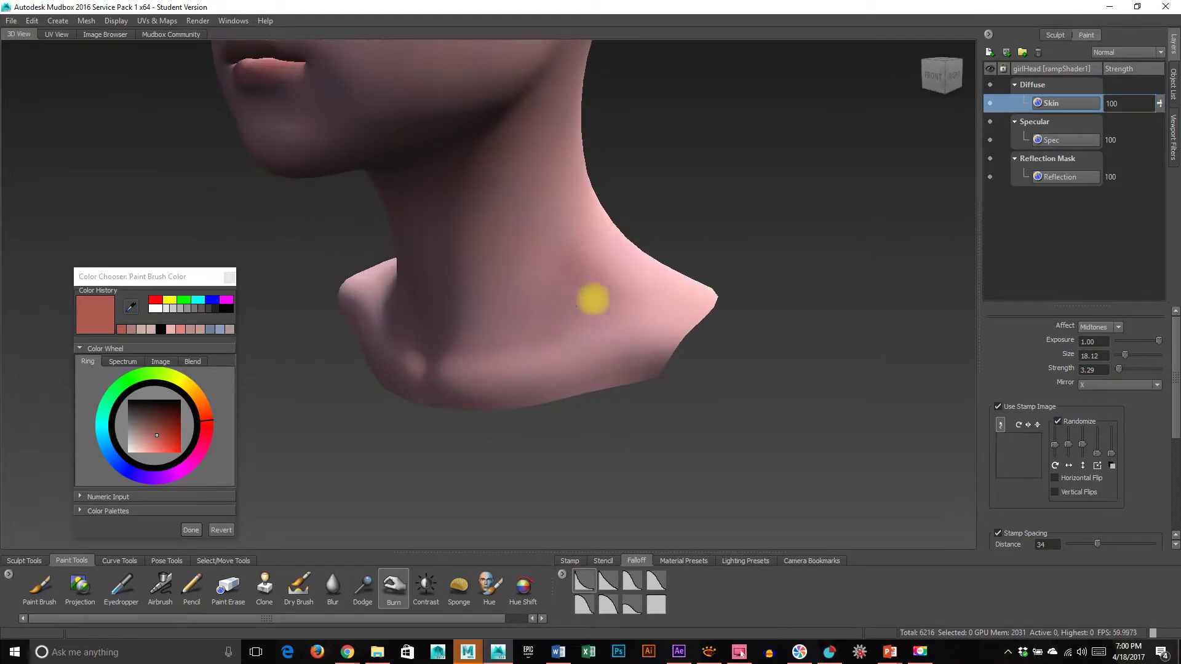
Set the Burn brush to size 7.38 and strength 6.62, and check the face and forehead shading from both sides.
right_click_drag(620, 322, 335, 272, "alt")
left_click_drag(331, 271, 514, 259, "alt")
middle_click_drag(448, 168, 442, 344, "alt")
right_click_drag(444, 340, 599, 285, "alt")
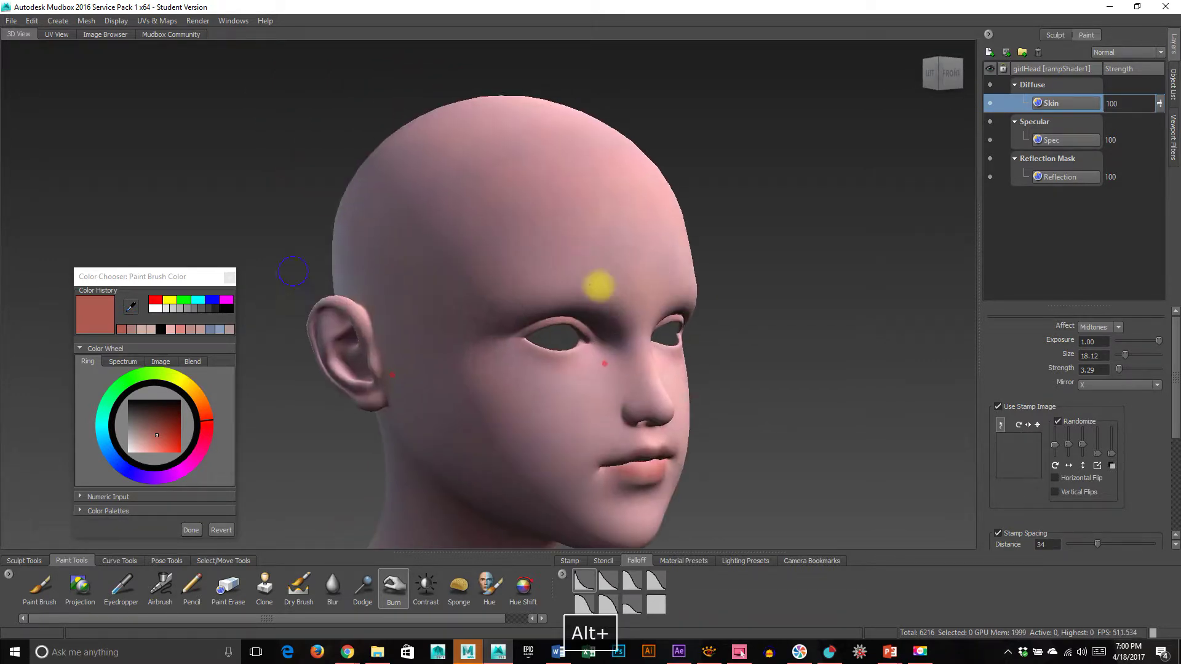
left_click_drag(497, 367, 475, 297, "alt")
right_click_drag(474, 297, 556, 289, "alt")
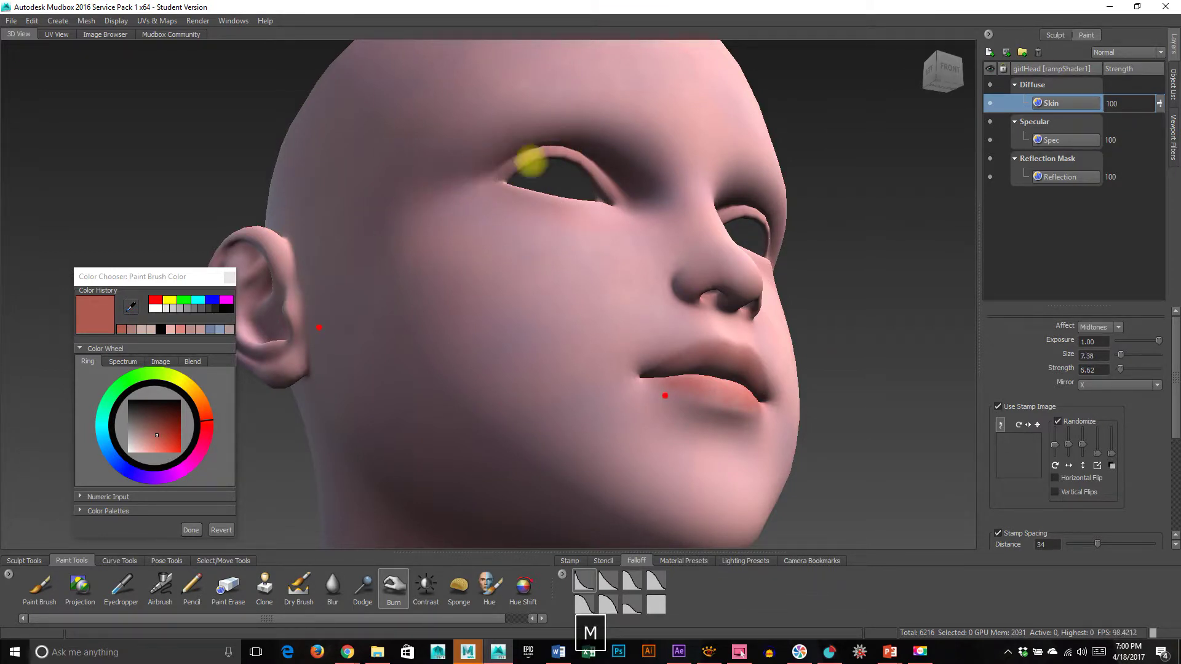
right_click_drag(785, 353, 624, 351, "alt")
left_click_drag(624, 351, 414, 342, "alt")
right_click_drag(414, 342, 658, 359, "alt")
left_click_drag(659, 359, 660, 358, "alt")
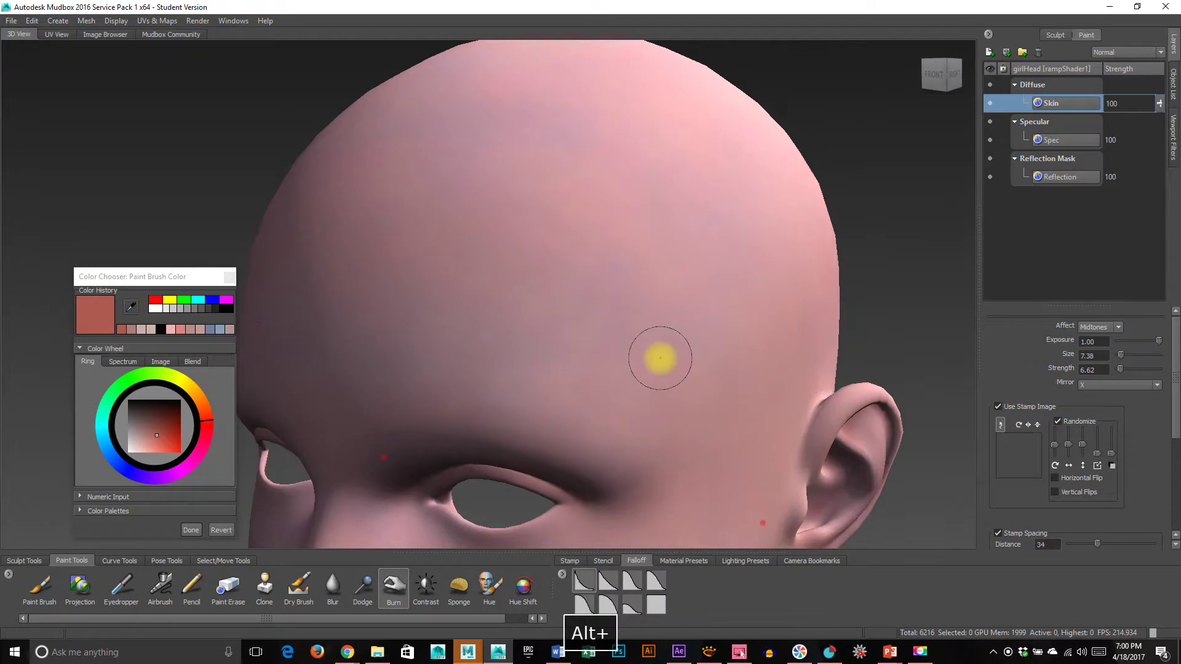
left_click_drag(795, 237, 725, 246, "alt")
right_click_drag(725, 245, 724, 344, "alt")
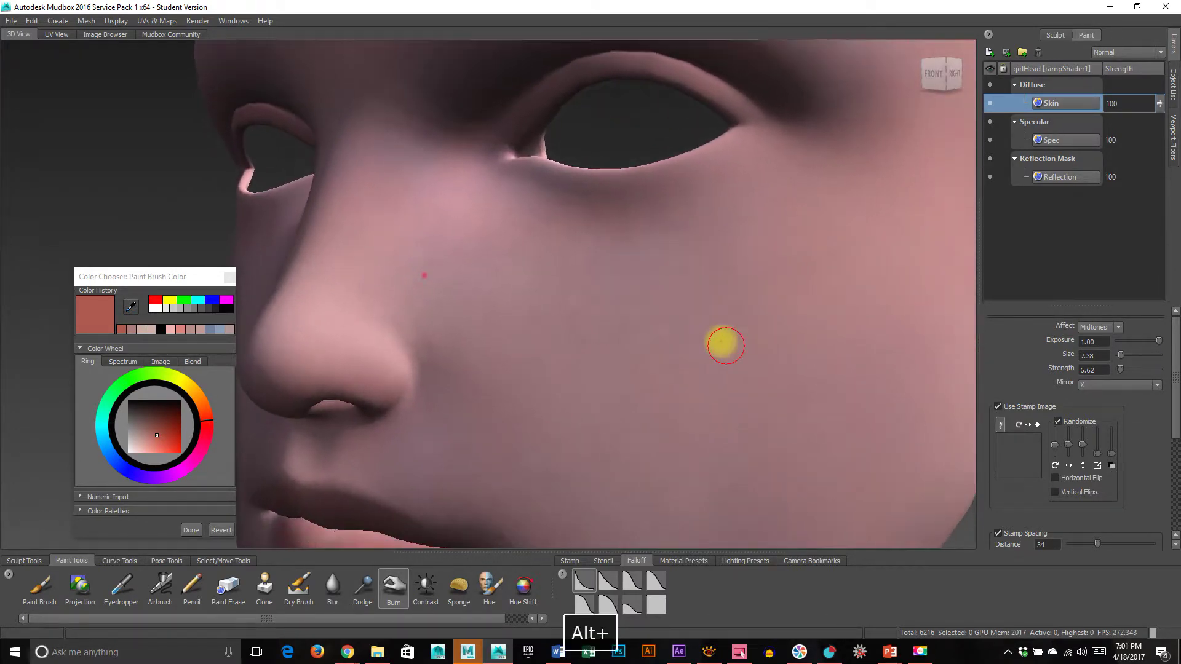
Choose the leaf-vein stamp image, pick a blue paint color and set the Burn brush size to 15.48, undoing the cheek test stroke.
left_click(566, 560)
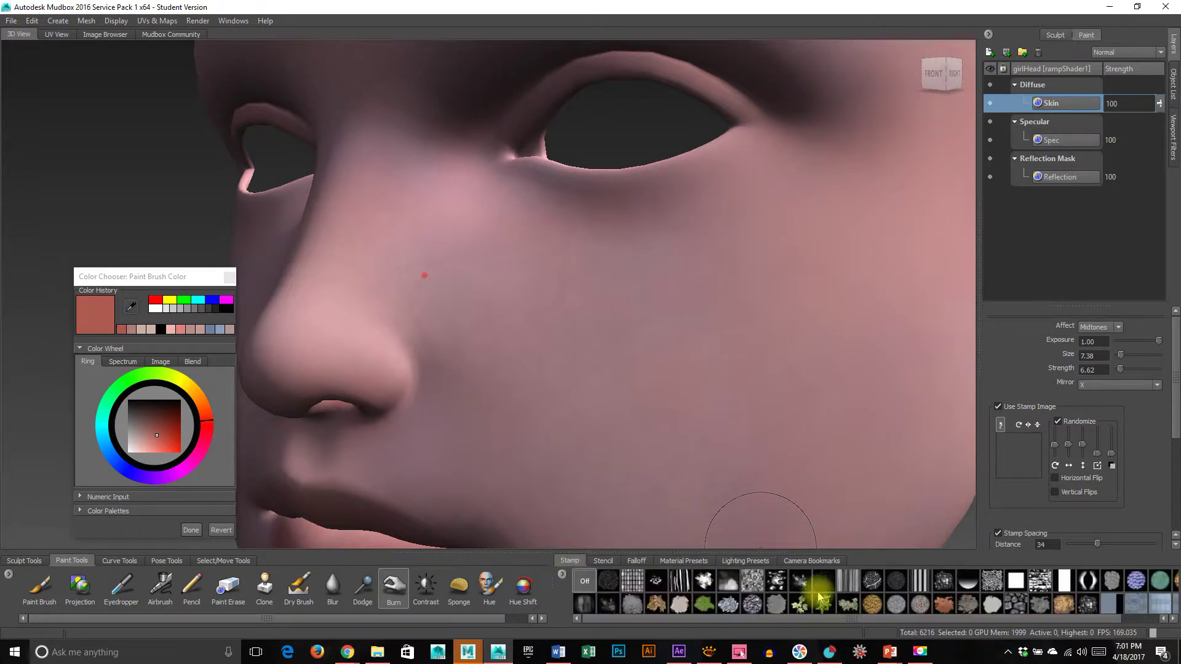
left_click(872, 580)
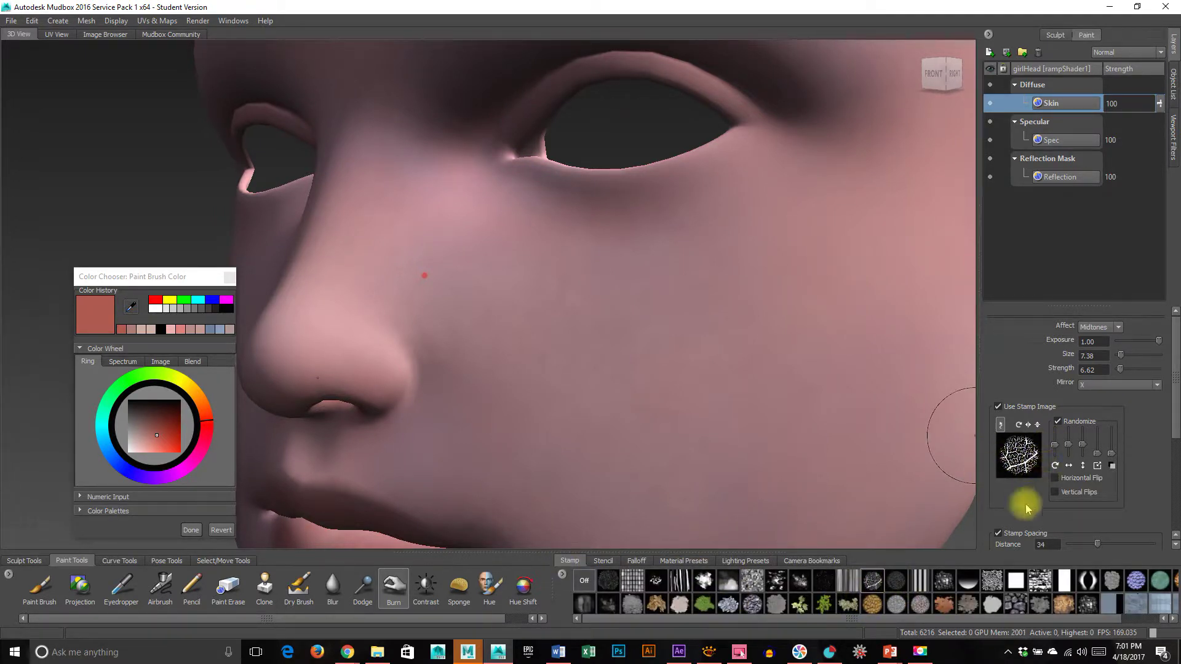
left_click(113, 456)
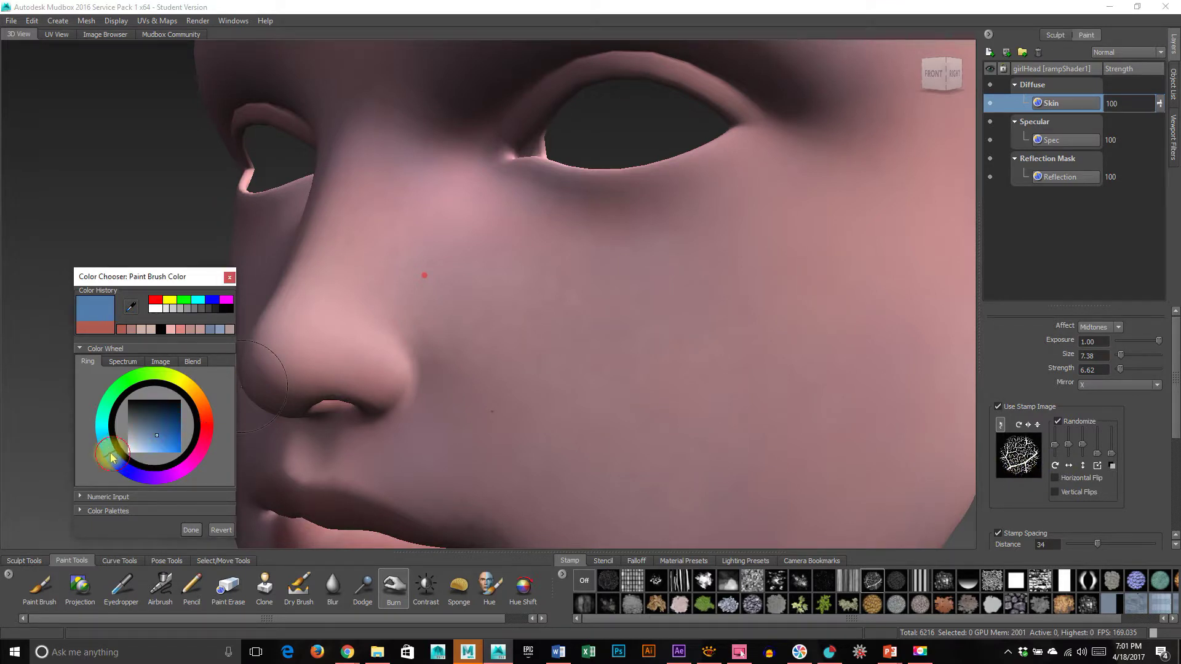
key("b")
left_click_drag(643, 263, 707, 264)
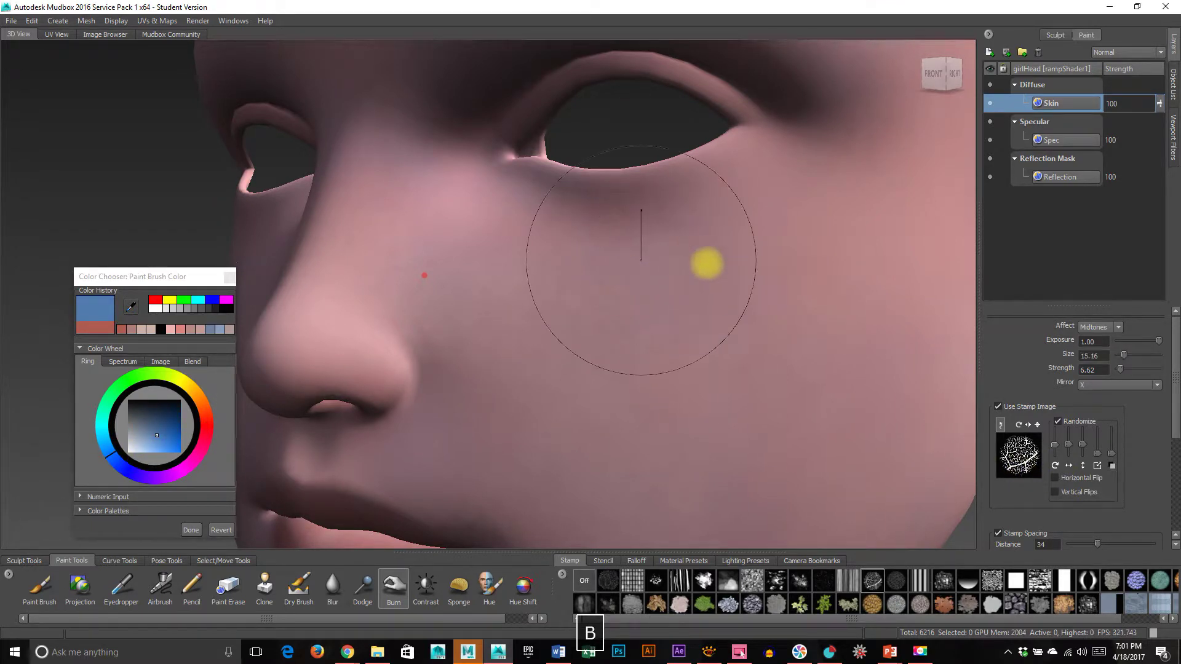
key("ctrl+z")
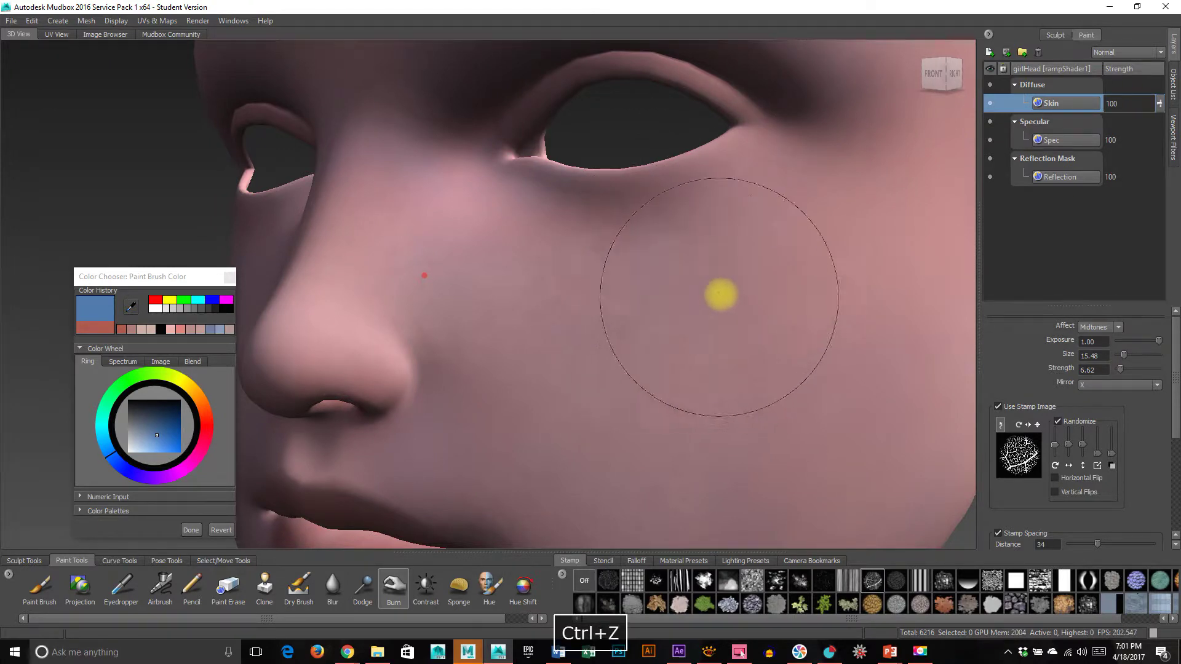
Examine the skin texture up close below the eye, along both cheeks and around the ear.
right_click_drag(635, 255, 741, 246, "alt")
middle_click_drag(741, 247, 707, 267, "alt")
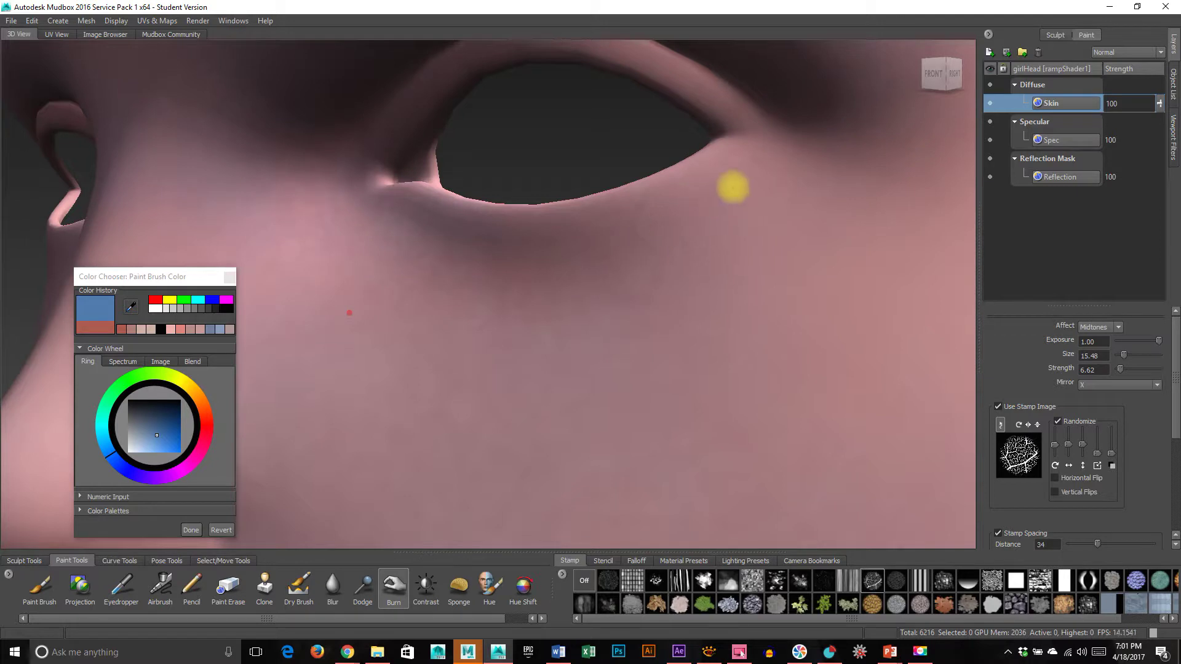
right_click_drag(786, 376, 572, 360, "alt")
left_click_drag(504, 360, 693, 362, "alt")
right_click_drag(575, 331, 810, 251, "alt")
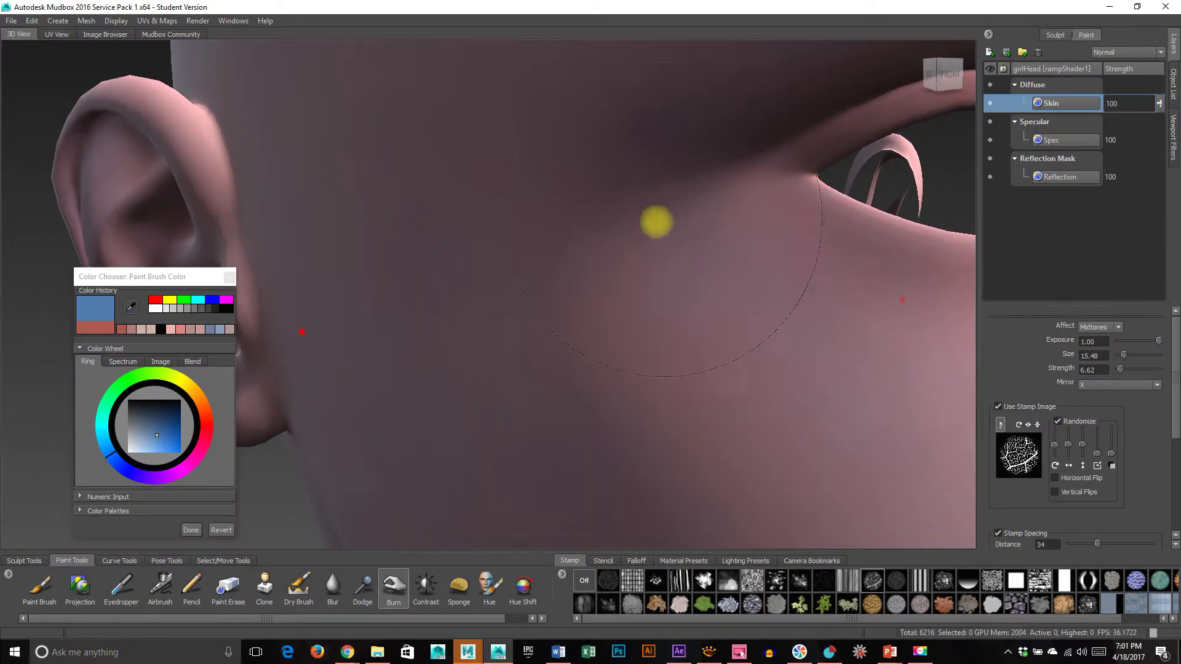
right_click_drag(662, 329, 404, 309, "alt")
left_click_drag(404, 310, 664, 340, "alt")
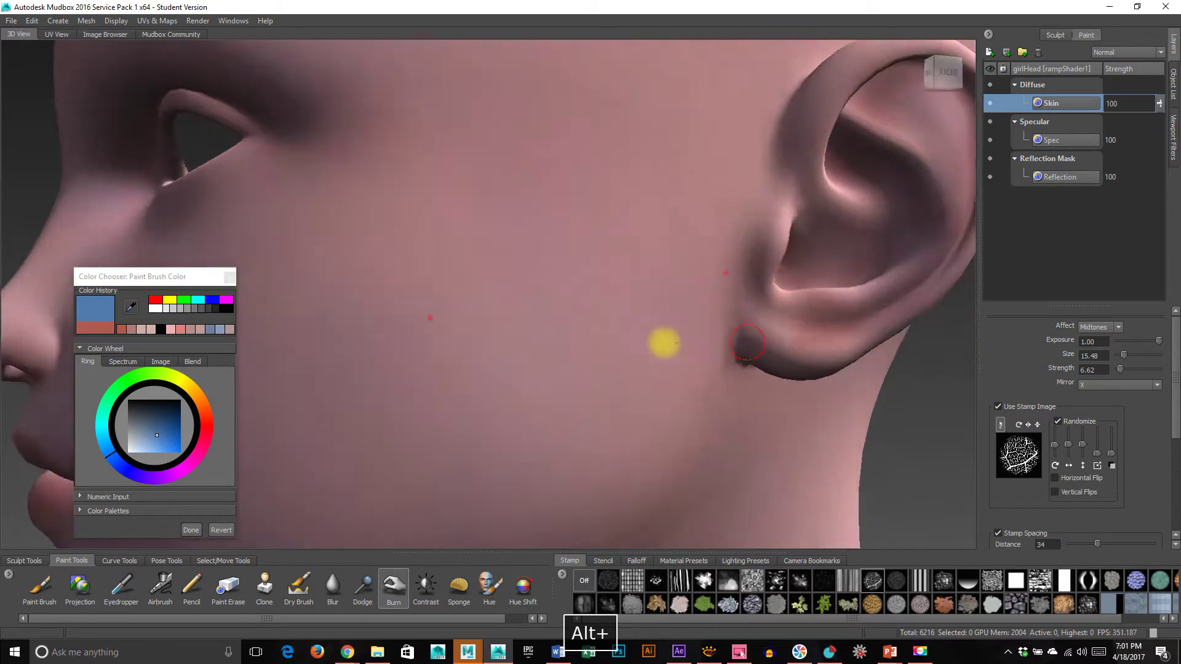
right_click_drag(664, 340, 794, 137, "alt")
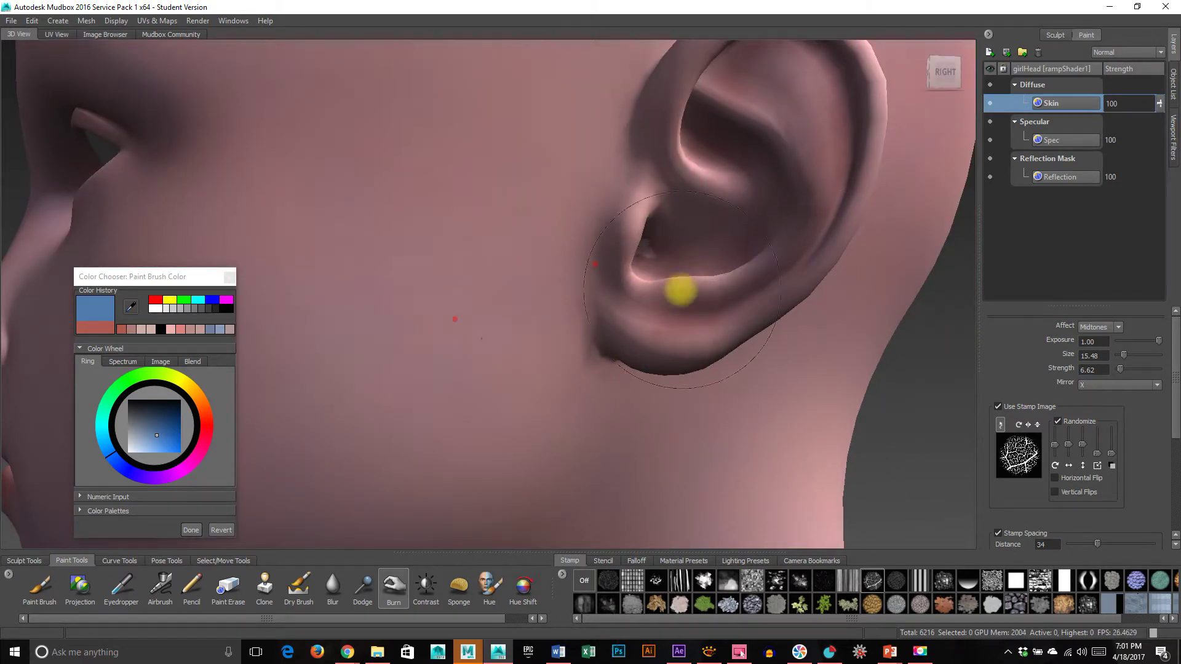
right_click_drag(680, 290, 711, 247, "alt")
left_click_drag(509, 358, 737, 369, "alt")
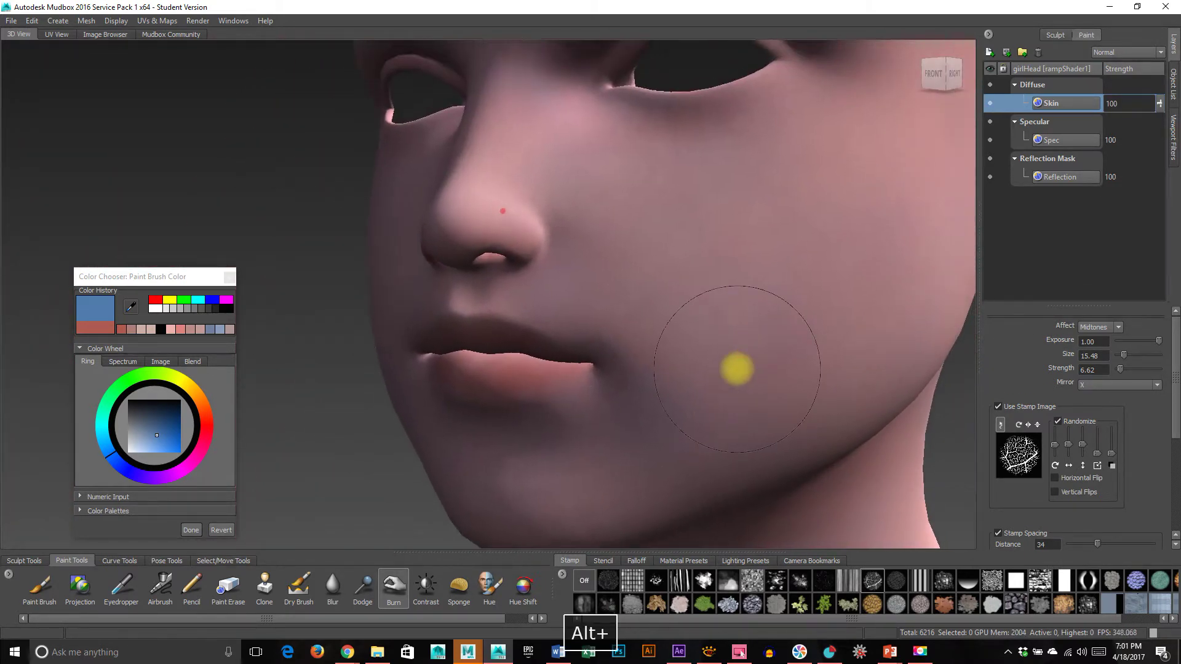
Set the Burn brush size to 20.15 and check the cheeks, mouth area and lower eyelid from both sides.
key("b")
left_click_drag(733, 258, 781, 258)
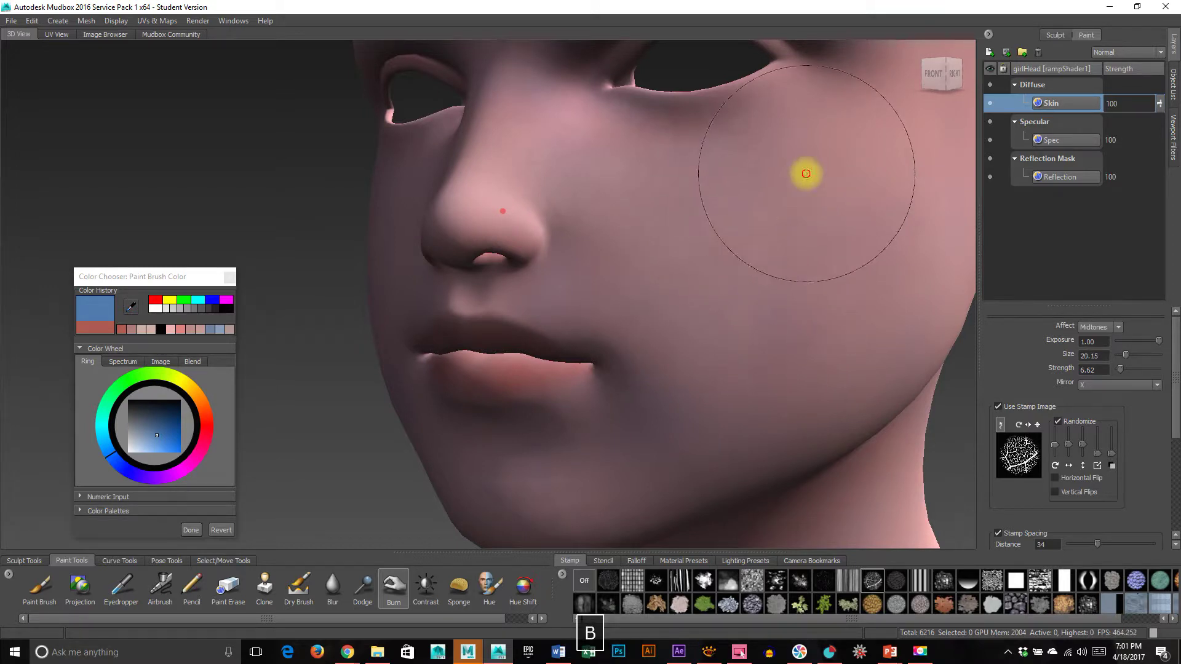
left_click_drag(535, 274, 712, 246, "alt")
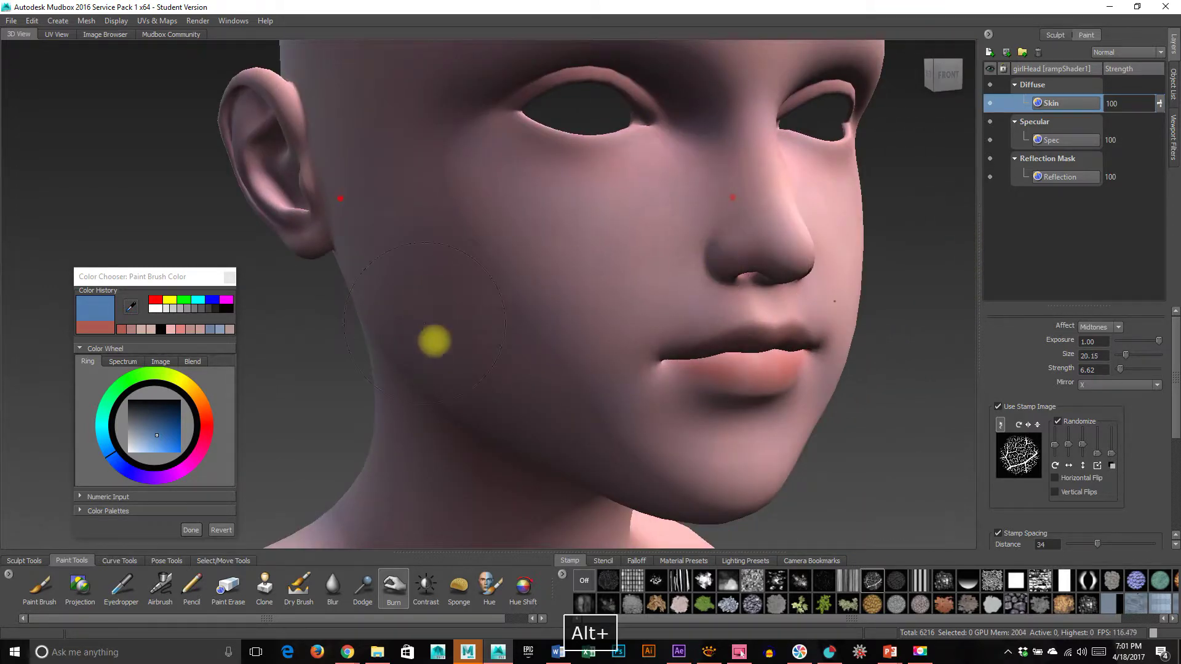
right_click_drag(424, 323, 369, 277, "alt")
left_click_drag(769, 398, 498, 369, "alt")
right_click_drag(498, 369, 763, 358, "alt")
left_click_drag(747, 354, 802, 332, "alt")
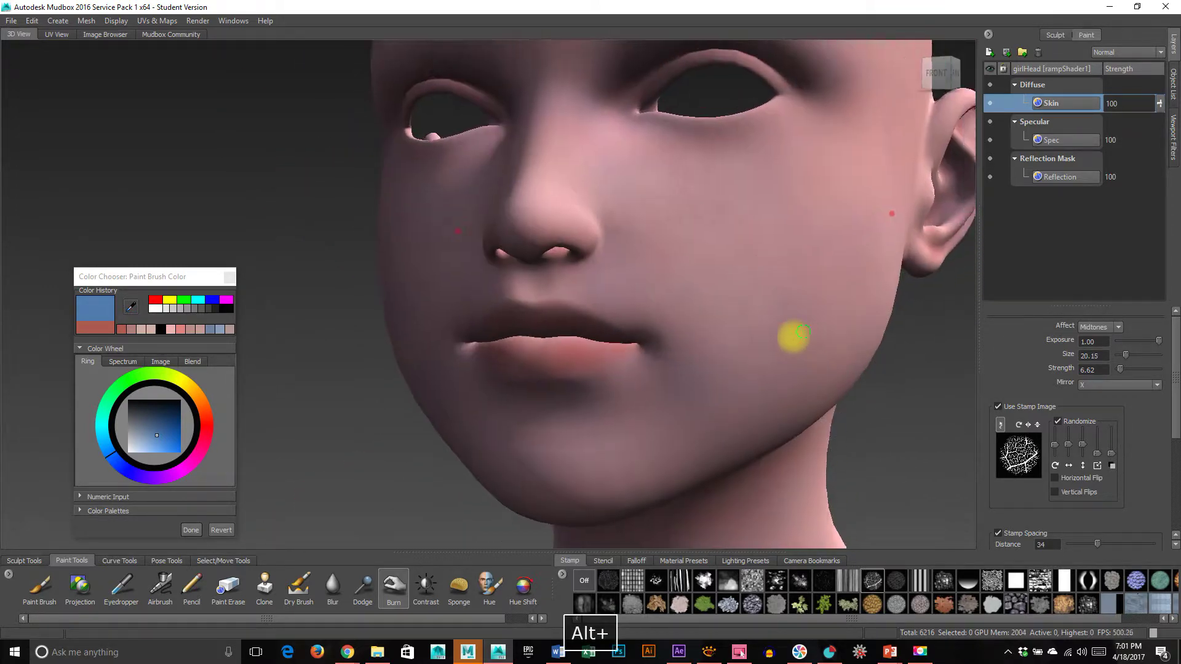
right_click_drag(793, 336, 747, 333, "alt")
right_click_drag(611, 246, 751, 191, "alt")
mouse_move(751, 191)
middle_mouse_down("alt")
mouse_move(625, 303)
mouse_move(609, 345)
middle_mouse_up("alt")
right_click_drag(609, 345, 759, 316, "alt")
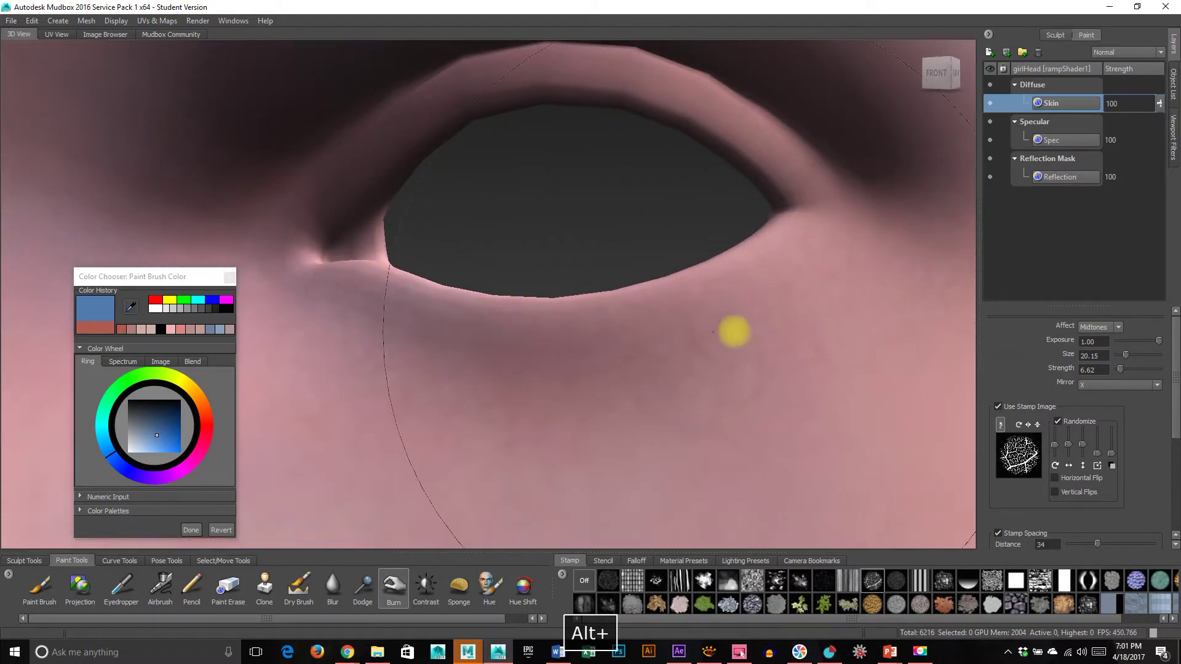
mouse_move(677, 334)
right_mouse_down("alt")
mouse_move(514, 348)
mouse_move(527, 335)
right_mouse_up("alt")
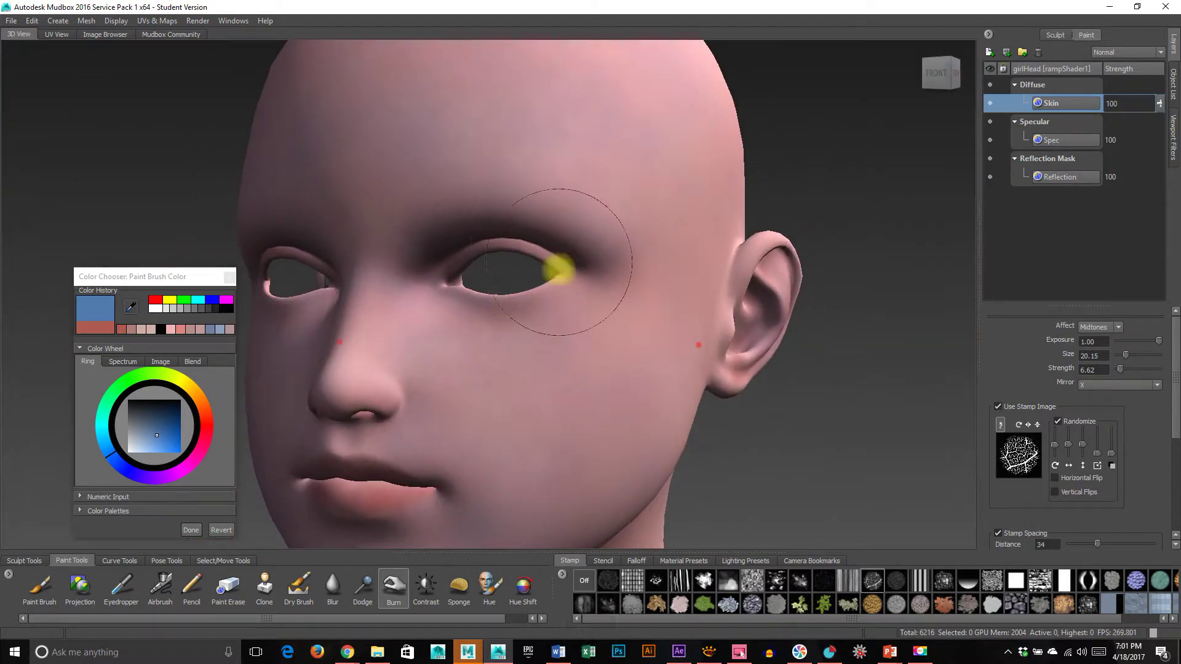
right_click(484, 255)
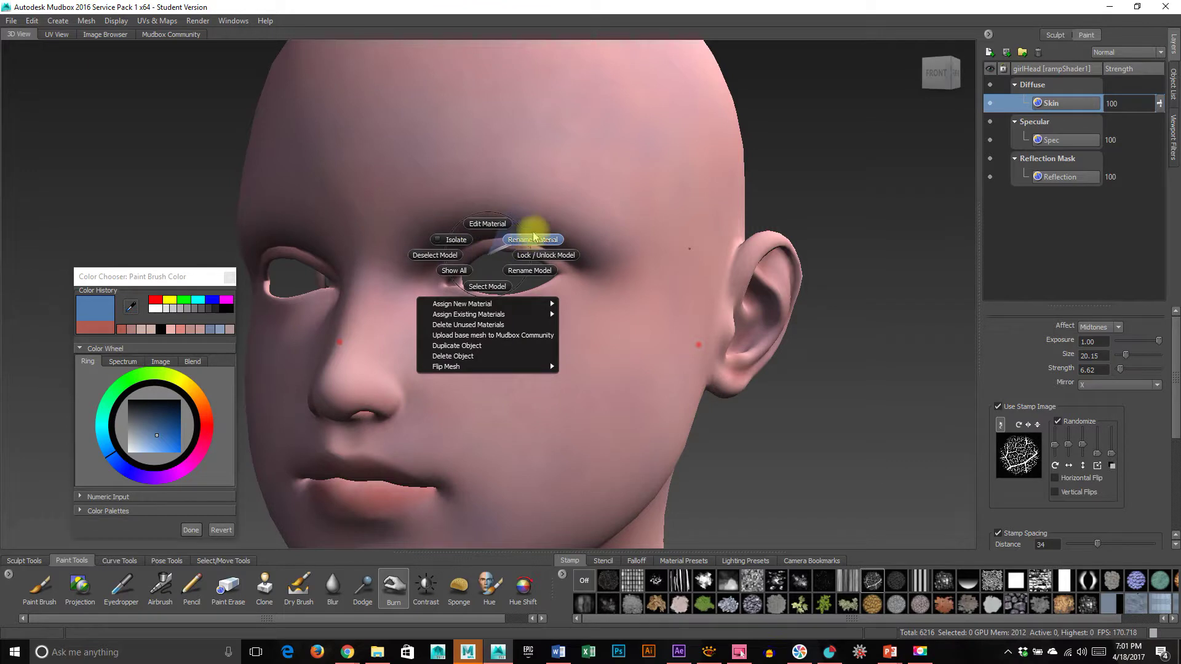
left_click(493, 264)
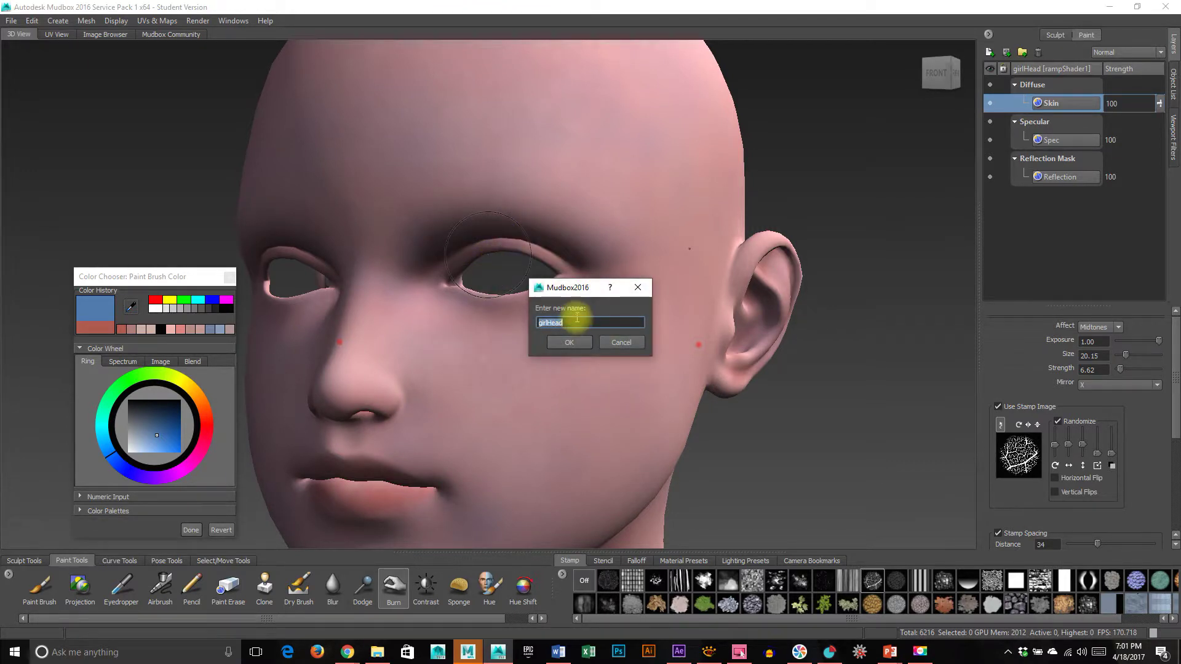
left_click(638, 287)
Try burning the vein stamp between the eye and ear and across the cheek at a changed strength, undoing the strokes.
left_click_drag(685, 390, 535, 478, "alt")
right_click_drag(535, 477, 585, 427, "alt")
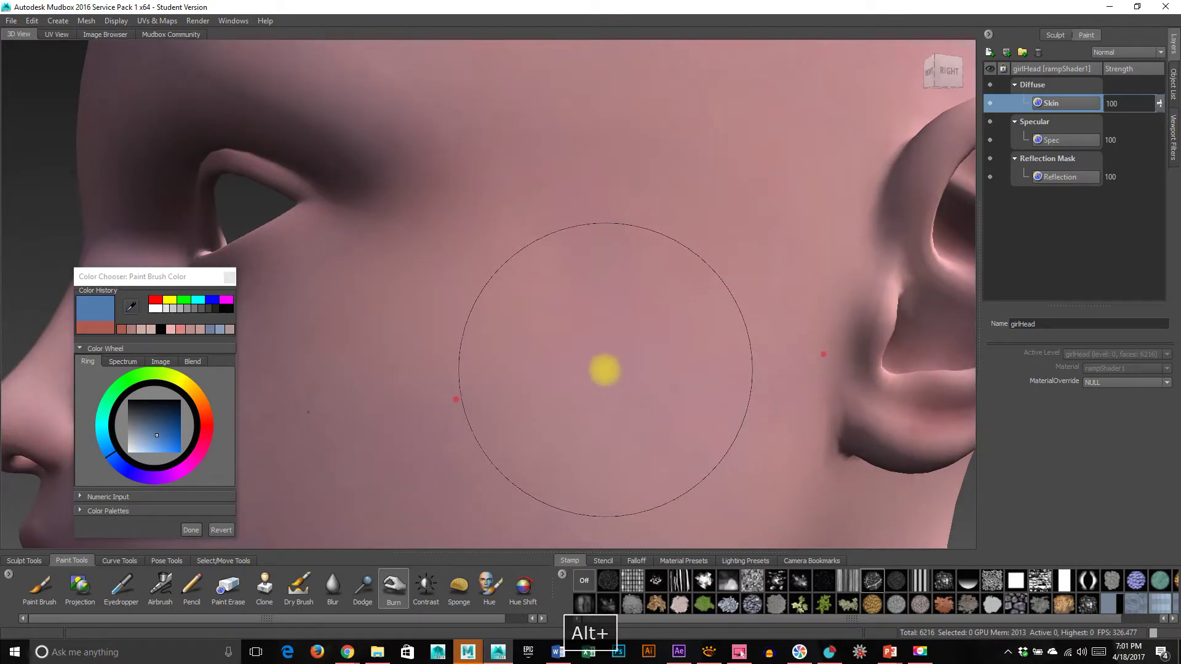
key("m")
mouse_move(609, 318)
left_mouse_down()
mouse_move(633, 198)
mouse_move(639, 207)
left_mouse_up()
left_click_drag(569, 240, 546, 252)
left_click_drag(614, 432, 545, 465)
right_click_drag(730, 377, 445, 395, "alt")
left_click_drag(445, 396, 510, 391, "alt")
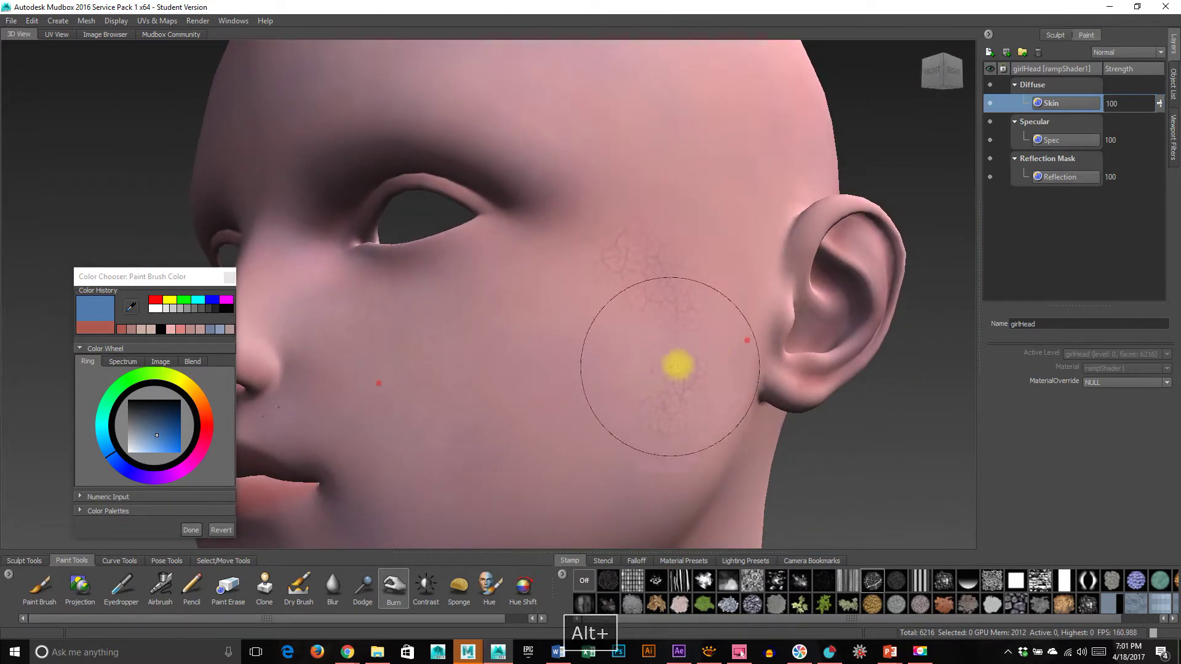
key("ctrl+z")
key("ctrl+z")
key("ctrl+z")
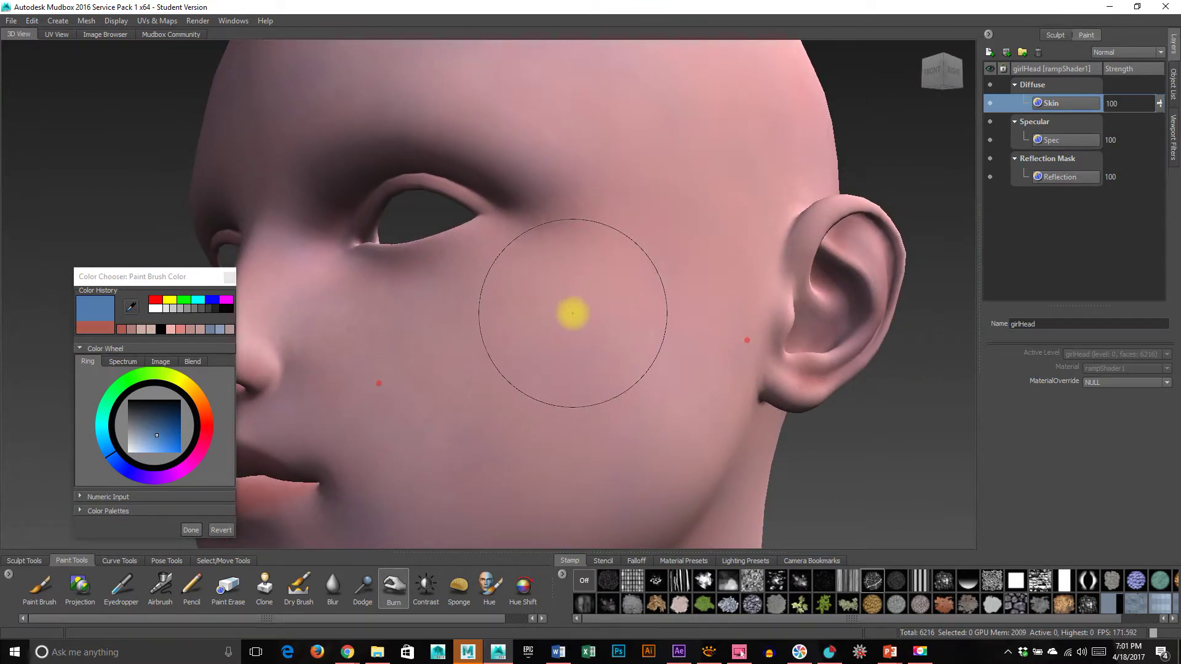
left_click_drag(565, 243, 377, 269)
key("ctrl+z")
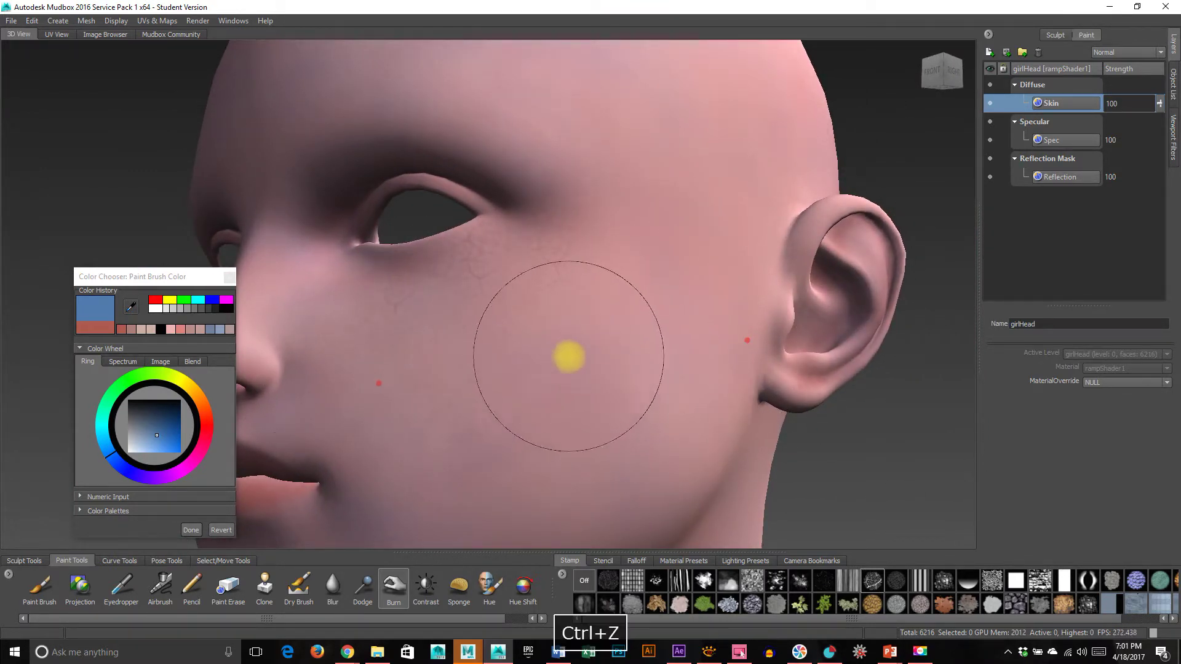
Lower the Burn brush strength and inspect the skin below the eyes and across the face.
key("m")
left_click_drag(557, 214, 556, 100)
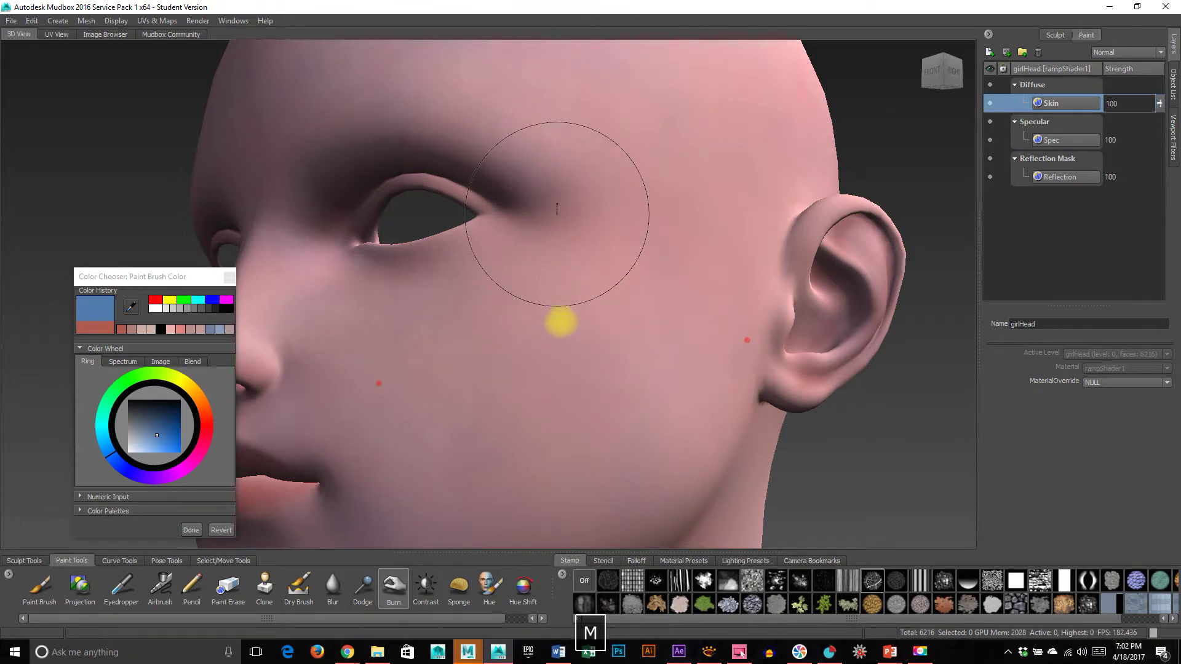
mouse_move(690, 335)
left_mouse_down("alt")
mouse_move(530, 390)
mouse_move(648, 308)
left_mouse_up("alt")
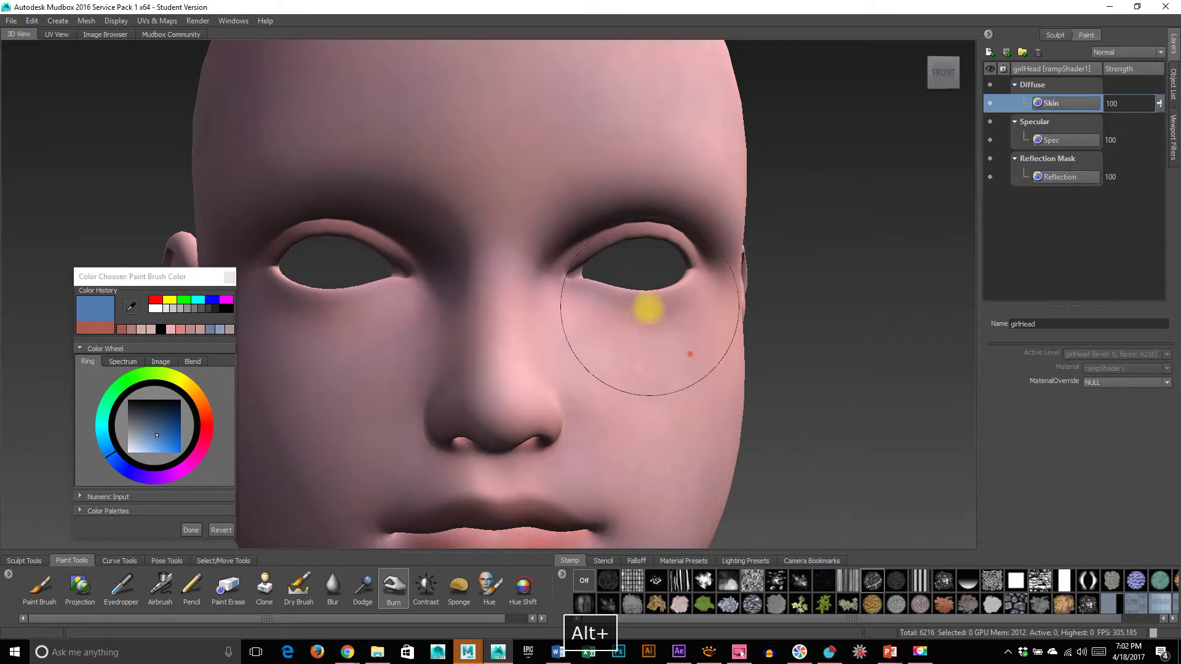
left_click_drag(592, 387, 680, 390, "alt")
right_click_drag(519, 377, 677, 329, "alt")
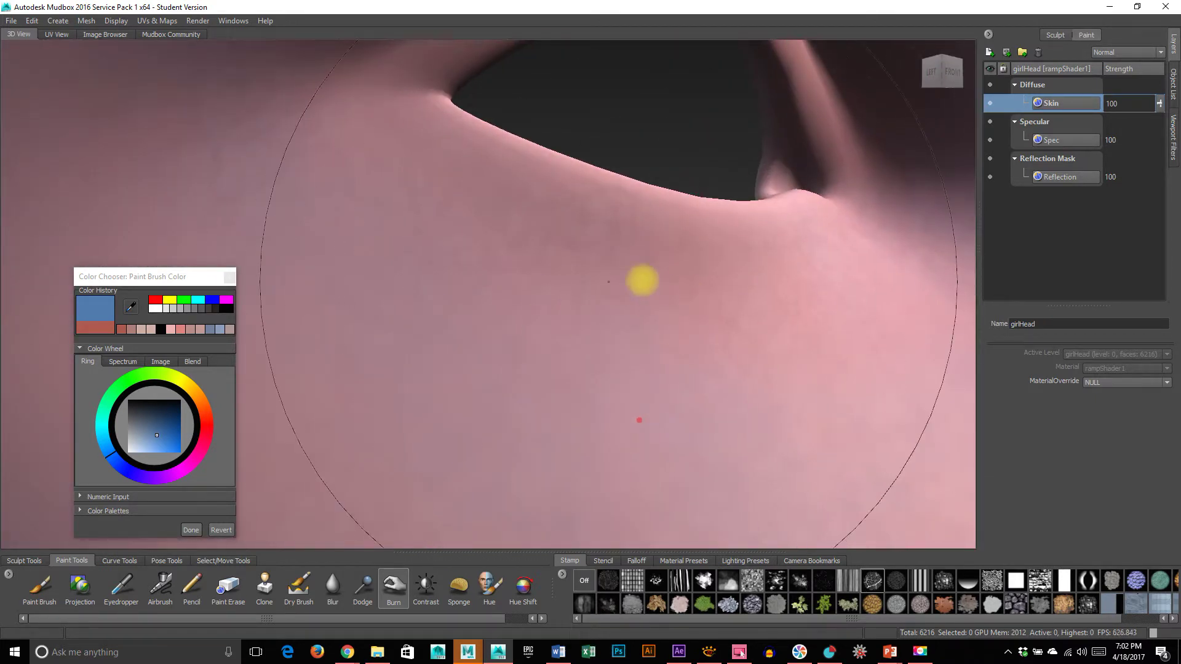
right_click_drag(642, 280, 295, 298, "alt")
left_click_drag(295, 298, 472, 385, "alt")
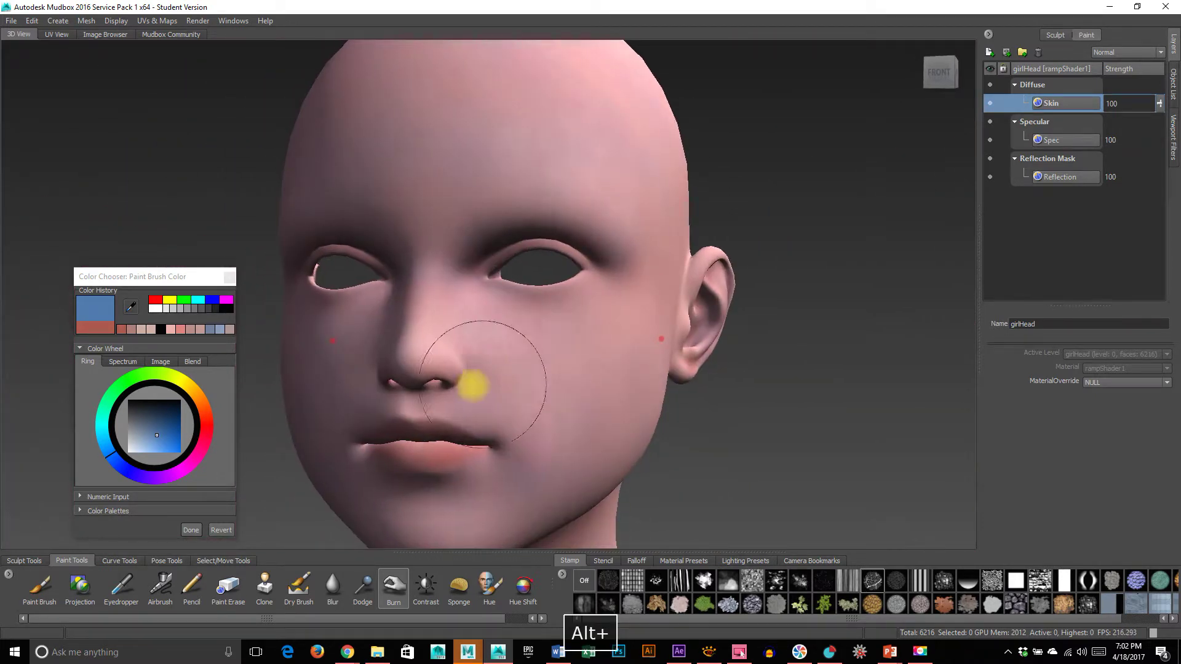
Switch to the Dodge tool and try it on the cheek affecting Midtones and Shadows, undoing both attempts.
left_click(363, 586)
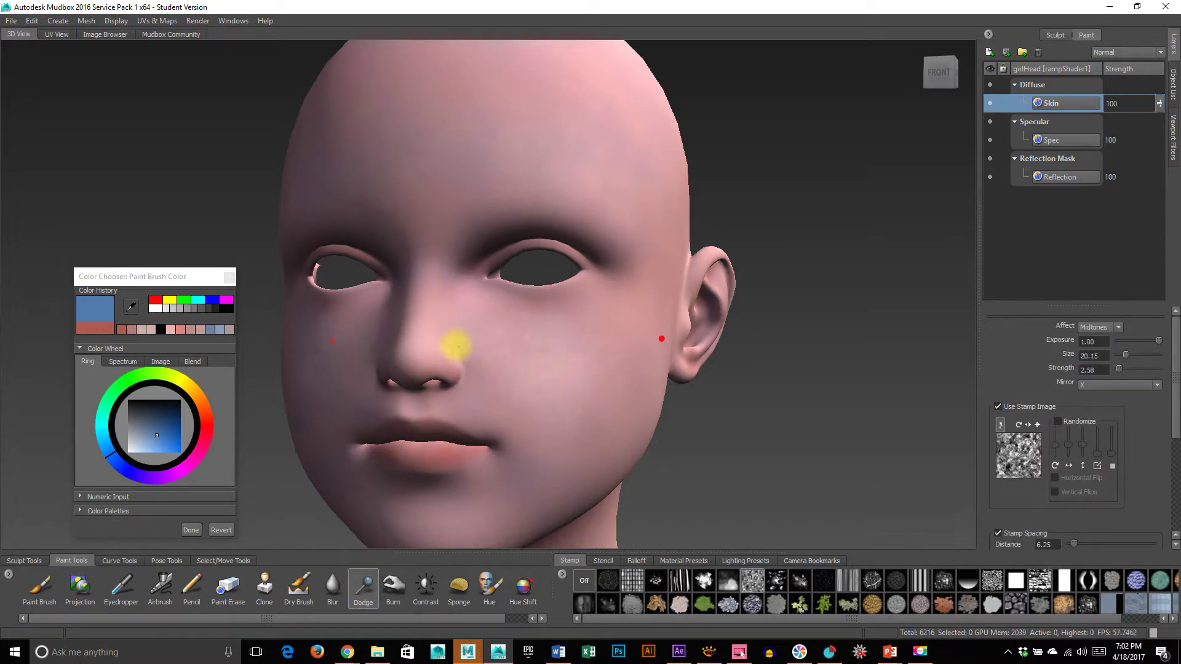
key("ctrl+z")
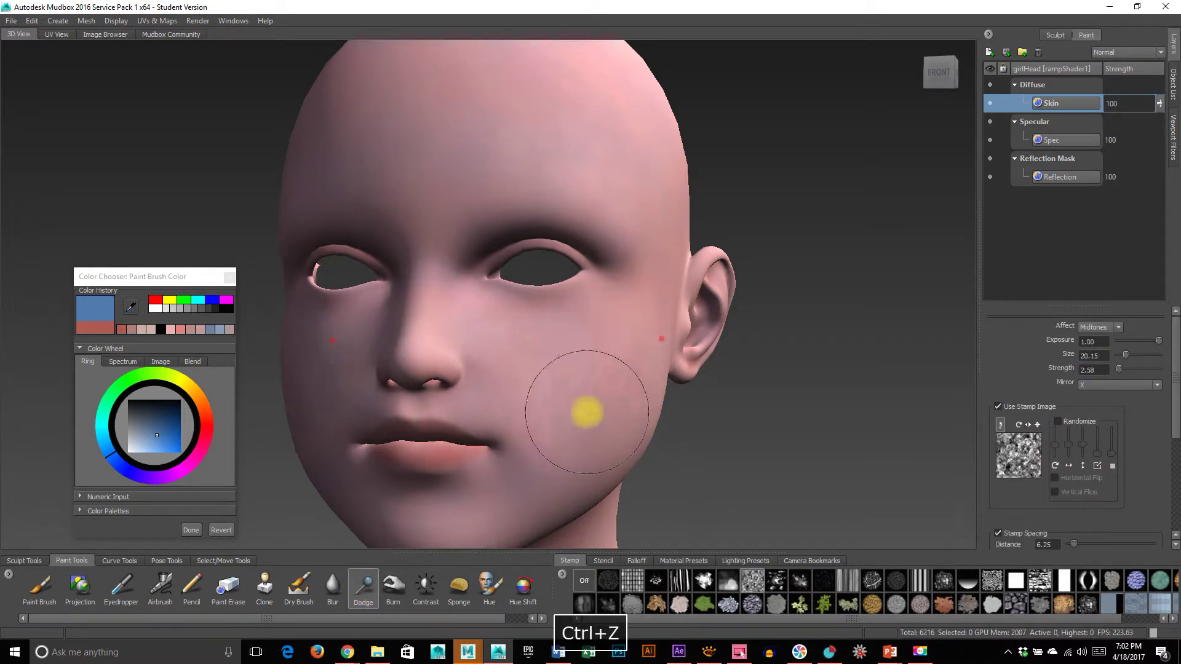
left_click(1106, 333)
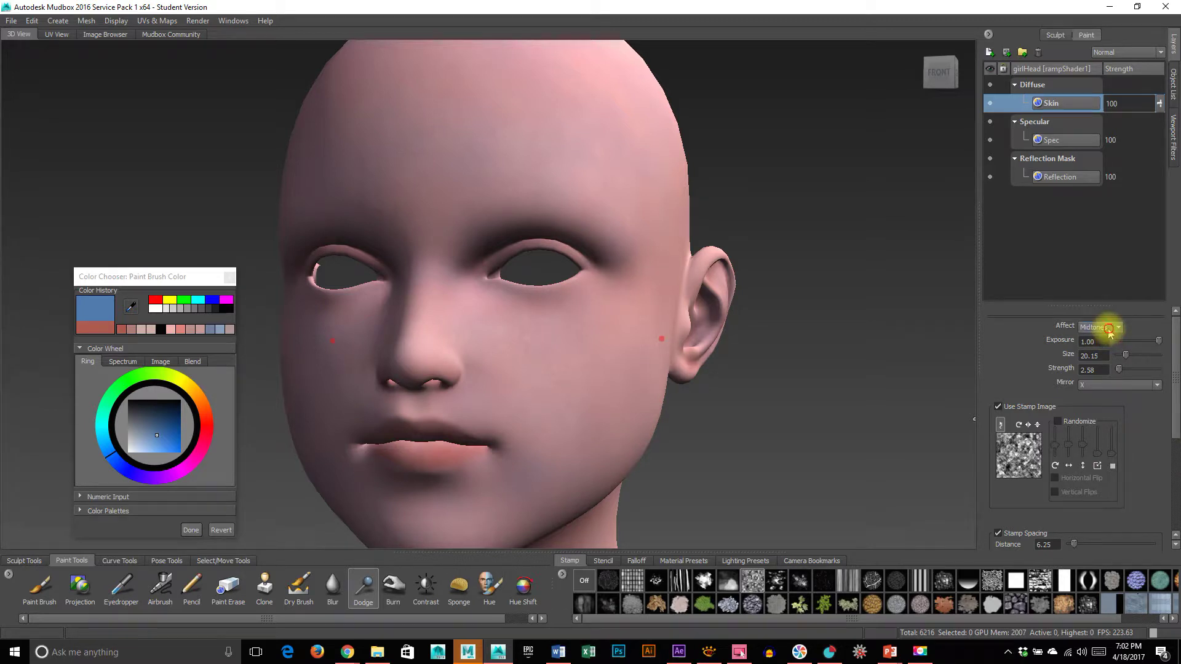
left_click(1105, 354)
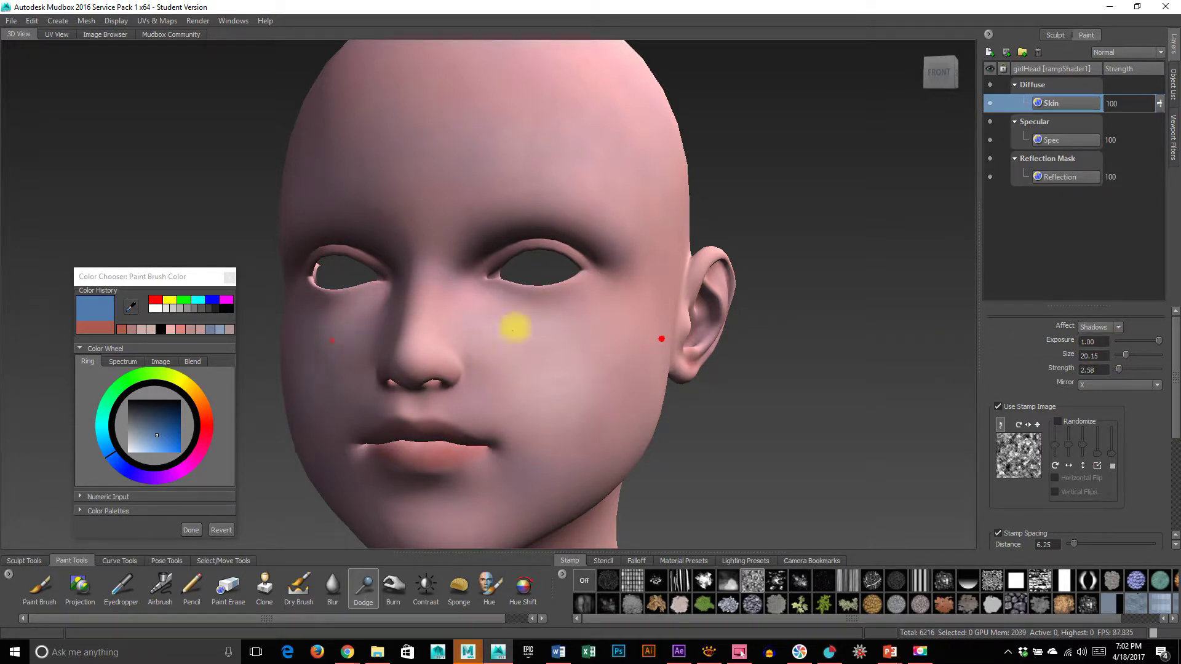
key("ctrl+z")
Set the Dodge brush to affect Highlights and test a stroke on the cheek, undoing it.
left_click(1097, 326)
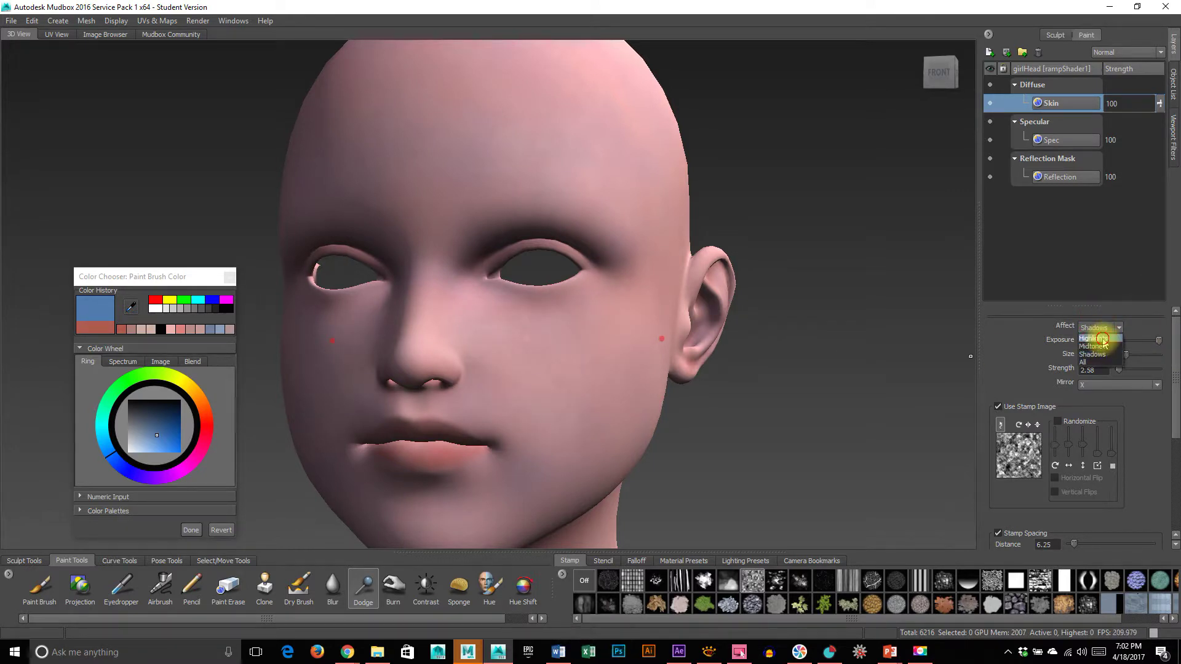
left_click_drag(593, 335, 538, 406)
key("ctrl+z")
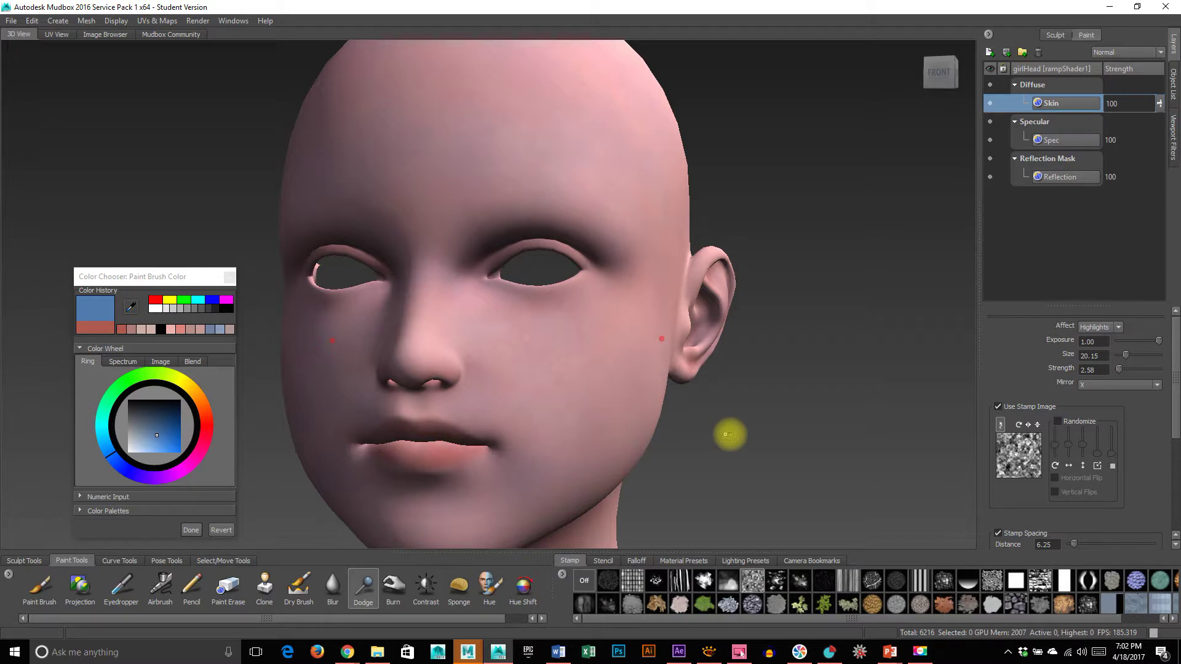
Set the Dodge brush to affect Midtones and examine the painted skin from the front and both sides of the head.
left_click(1094, 346)
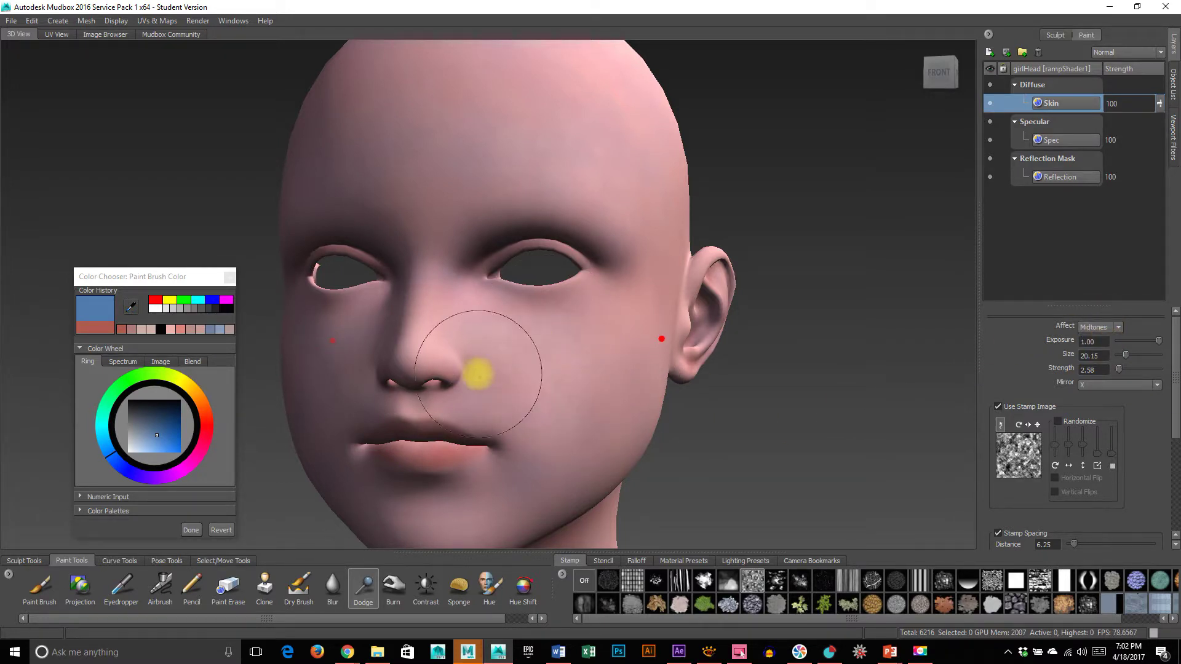
right_click_drag(761, 427, 554, 416, "alt")
left_click_drag(430, 400, 532, 393, "alt")
mouse_move(507, 447)
left_mouse_down("alt")
mouse_move(543, 443)
mouse_move(490, 440)
left_mouse_up("alt")
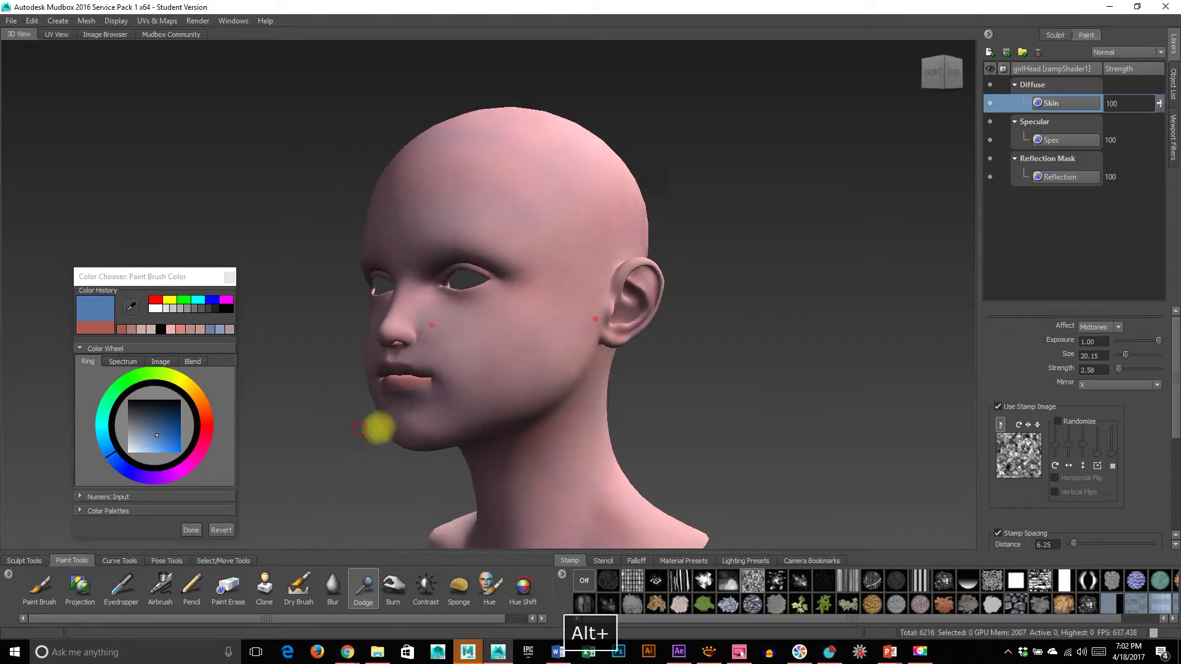
left_click_drag(377, 426, 516, 333, "alt")
left_click_drag(477, 415, 562, 416, "alt")
right_click_drag(561, 417, 606, 414, "alt")
mouse_move(606, 413)
left_mouse_down("alt")
mouse_move(408, 416)
mouse_move(593, 404)
mouse_move(597, 426)
left_mouse_up("alt")
left_click_drag(491, 431, 416, 401, "alt")
left_click_drag(492, 413, 610, 402, "alt")
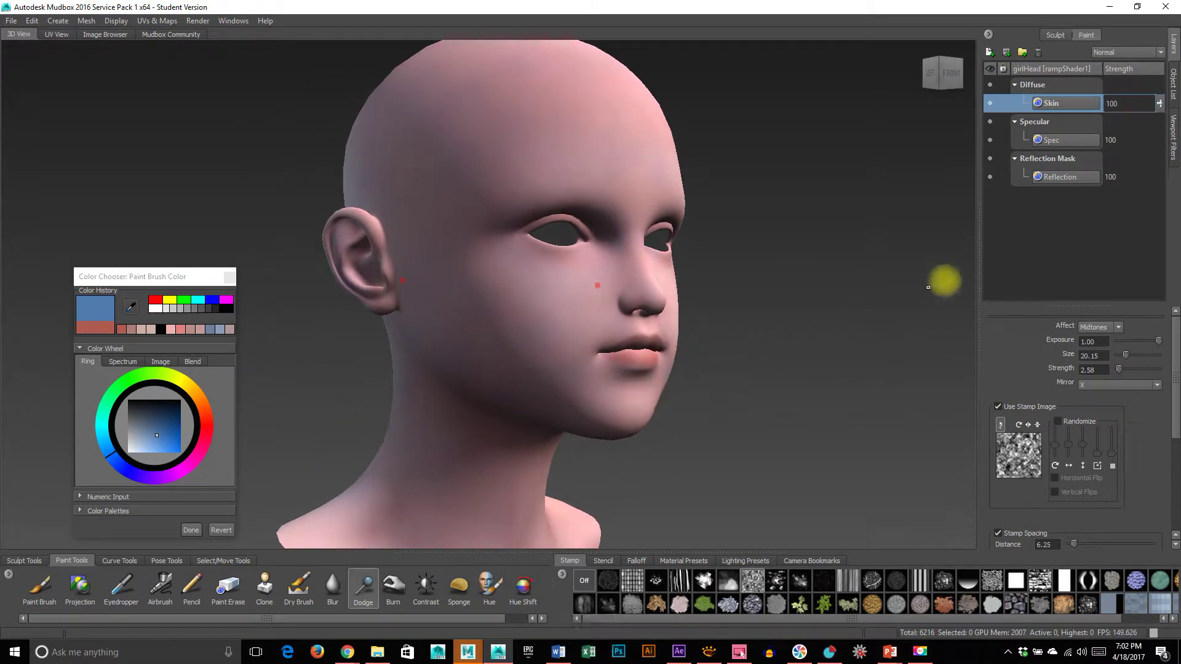
left_click_drag(691, 301, 817, 298, "alt")
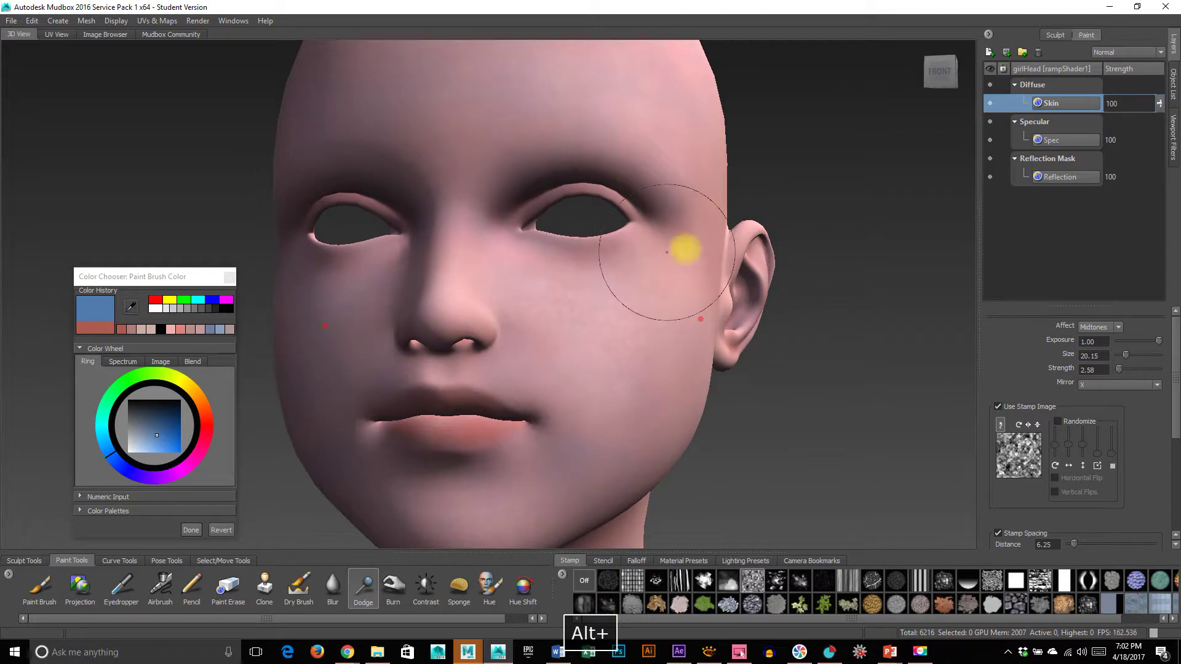
left_click_drag(707, 387, 886, 382, "alt")
left_click(1075, 117)
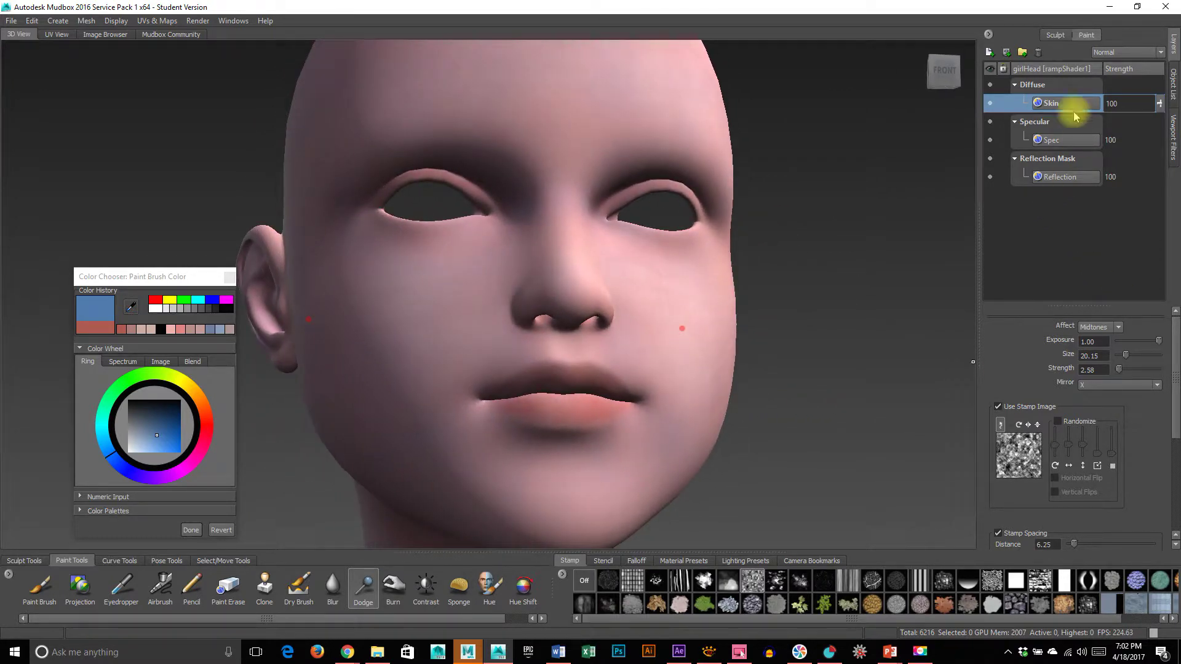
left_click_drag(709, 380, 540, 338, "alt")
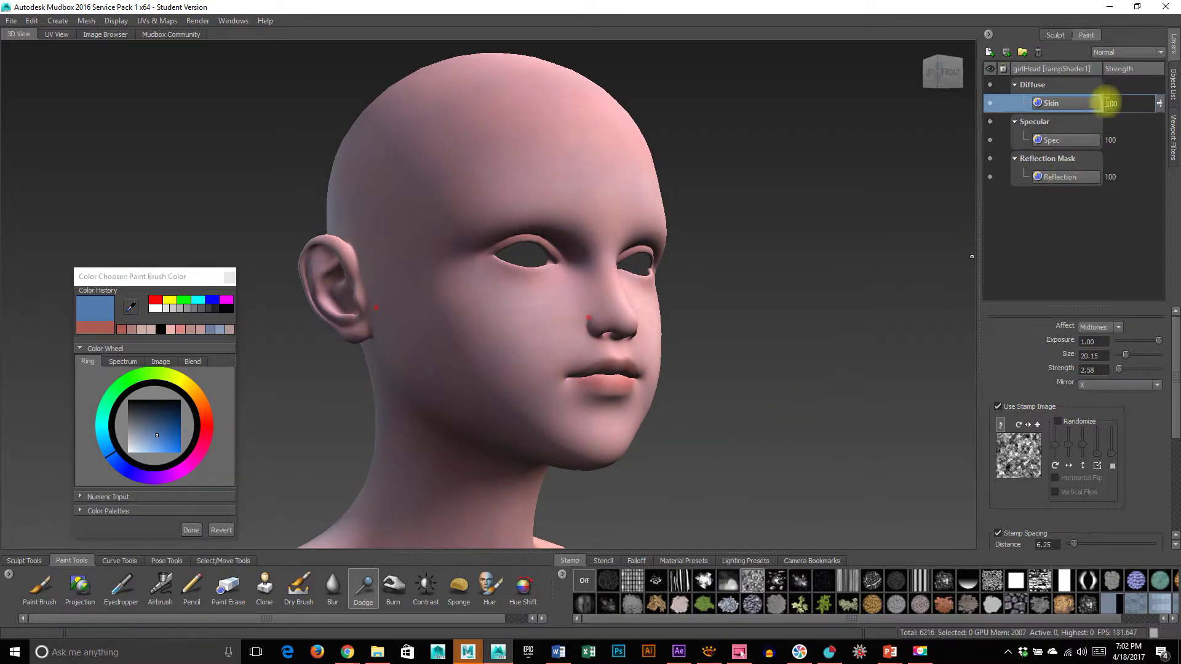
Create a new paint layer named SSS at size 2048 in the Incandescence channel.
left_click(989, 52)
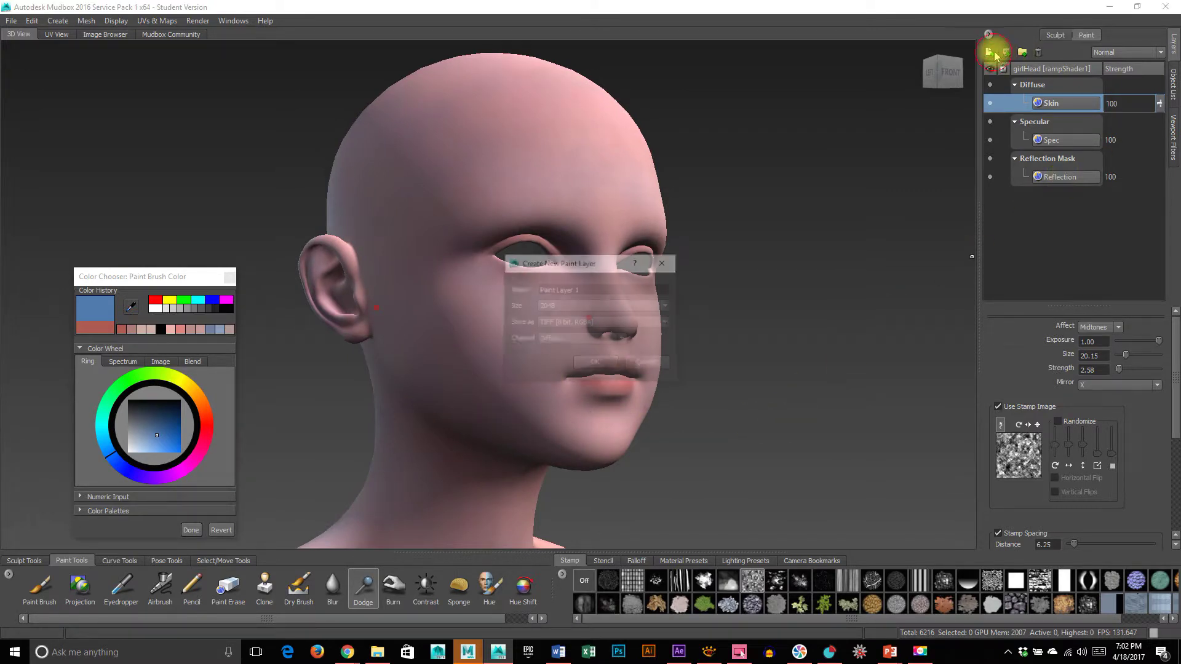
triple_click(618, 291)
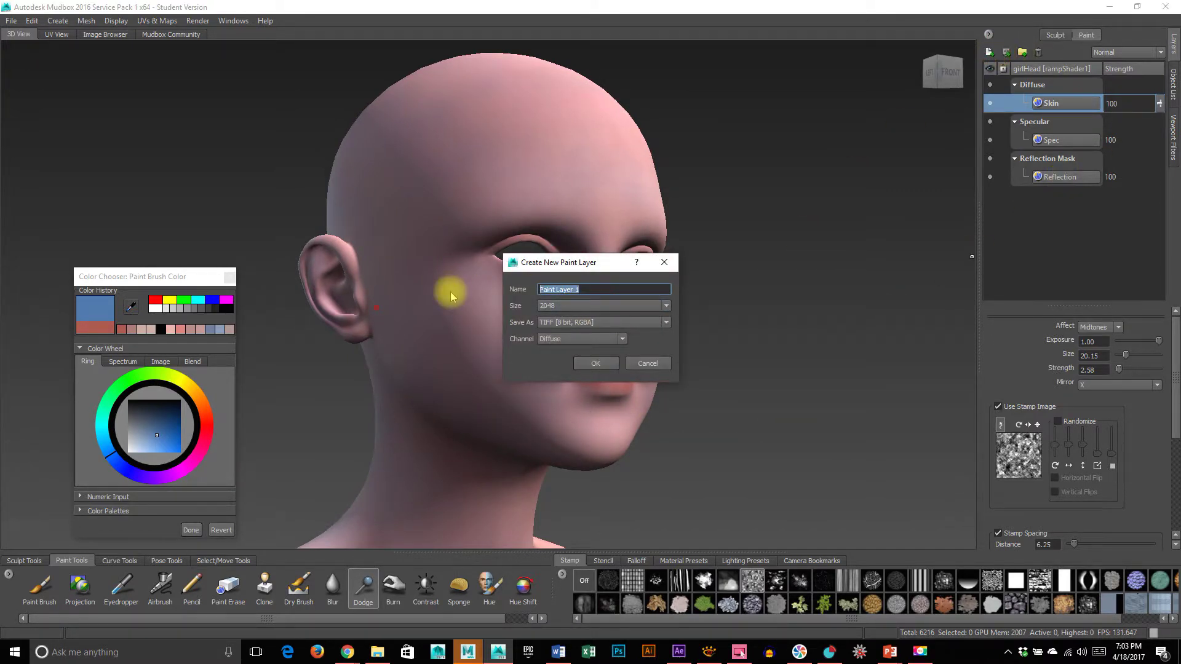
type("SSS")
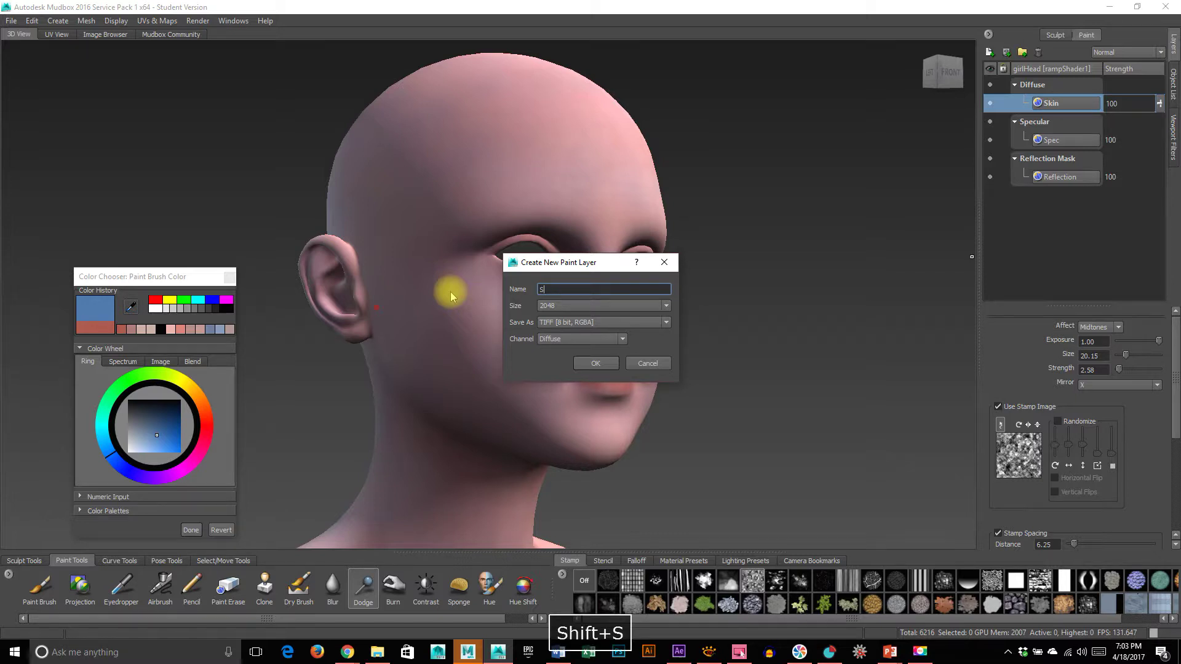
left_click(606, 339)
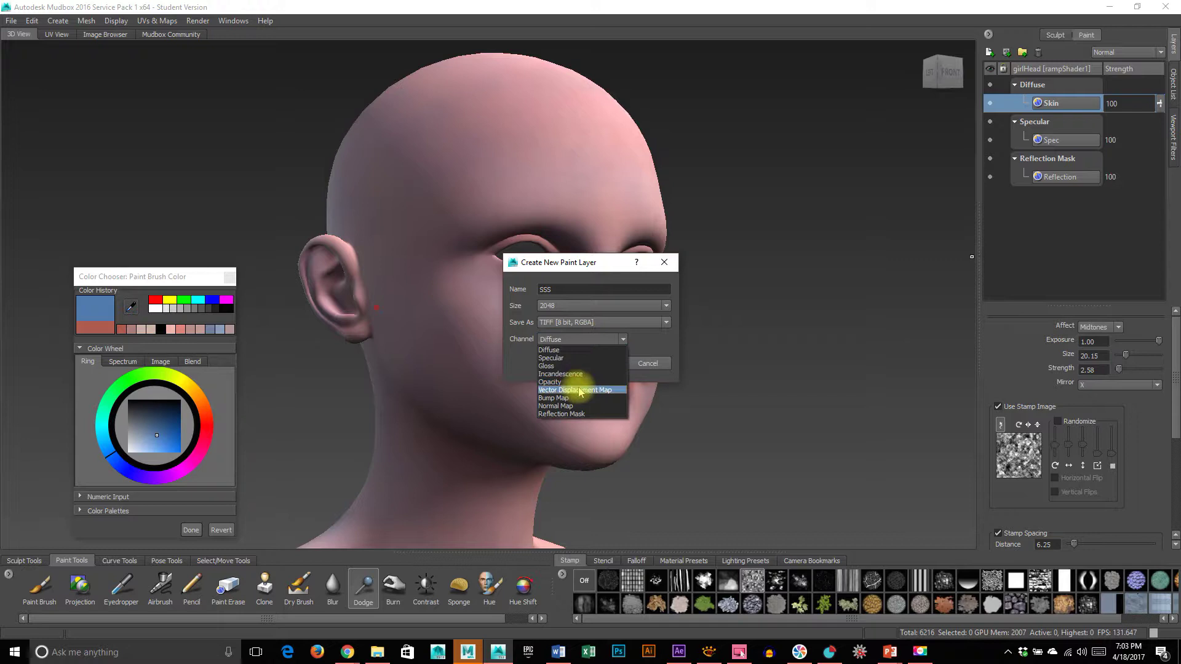
left_click(589, 375)
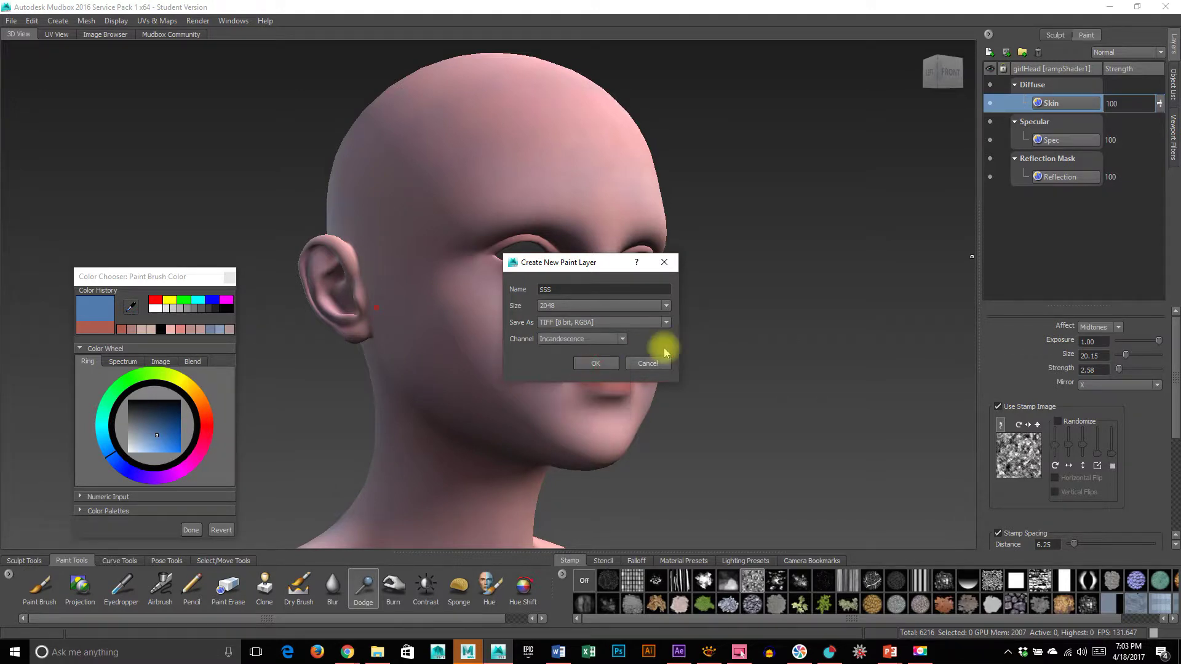
left_click(606, 369)
Choose a muted red for the Paint Brush and set its size to 26.72 and its strength to 1.99.
mouse_move(506, 393)
left_mouse_down("alt")
mouse_move(625, 396)
mouse_move(690, 459)
mouse_move(589, 386)
mouse_move(418, 448)
left_mouse_up("alt")
left_click_drag(215, 427, 210, 411)
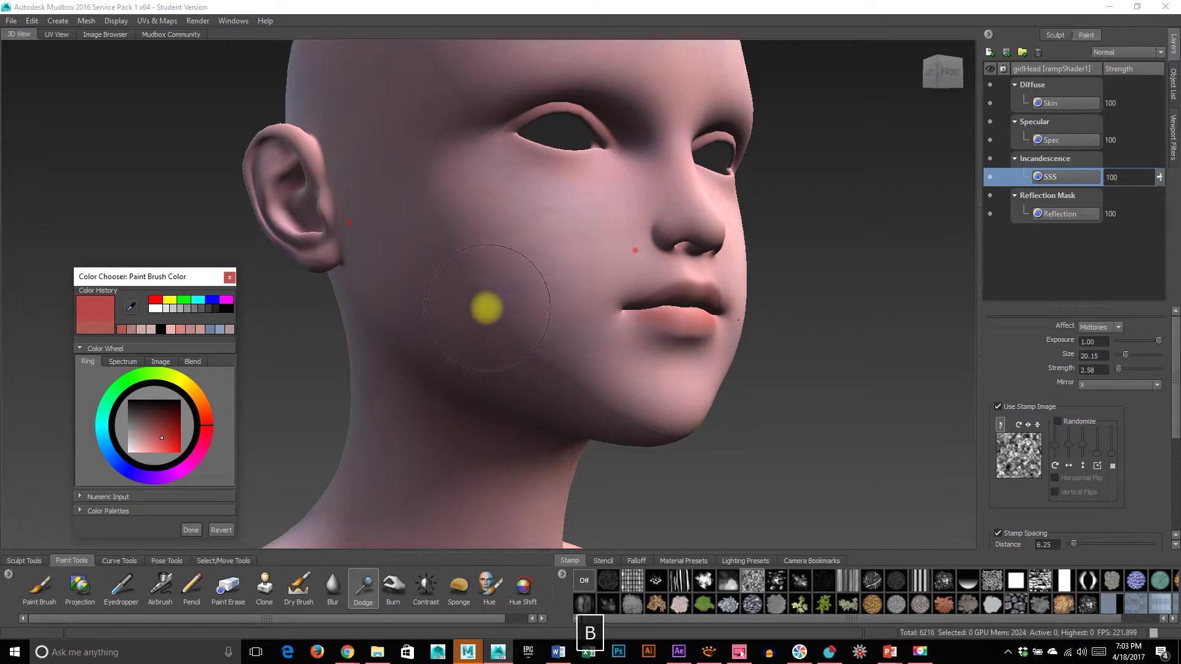
left_click(39, 585)
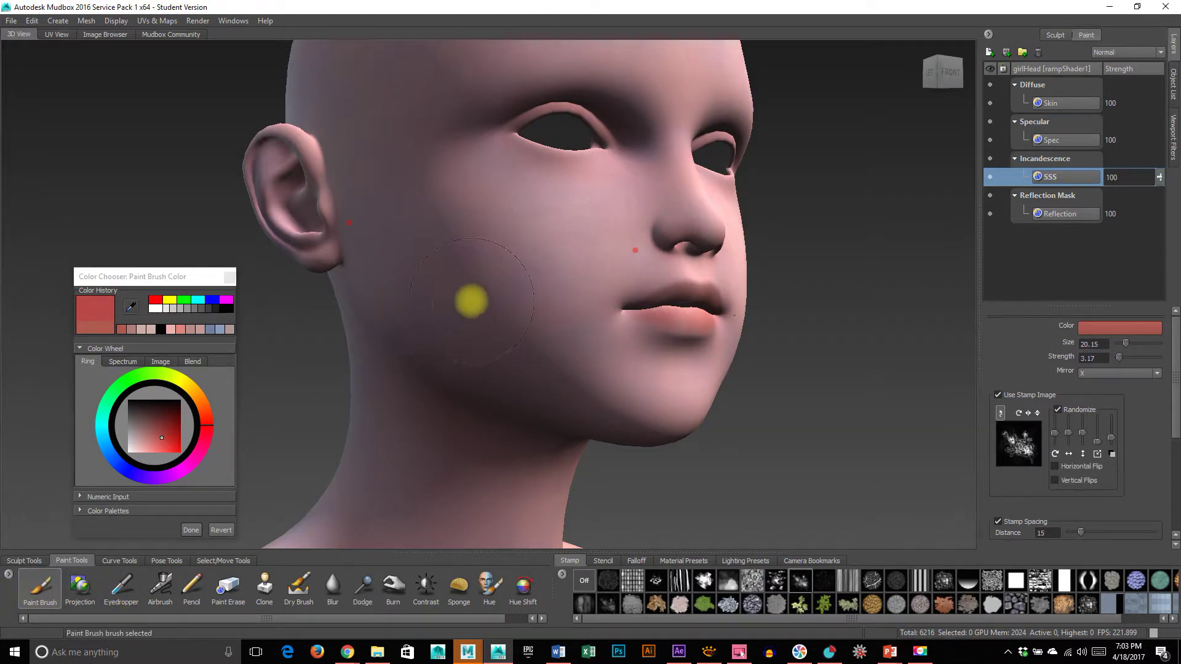
key("b")
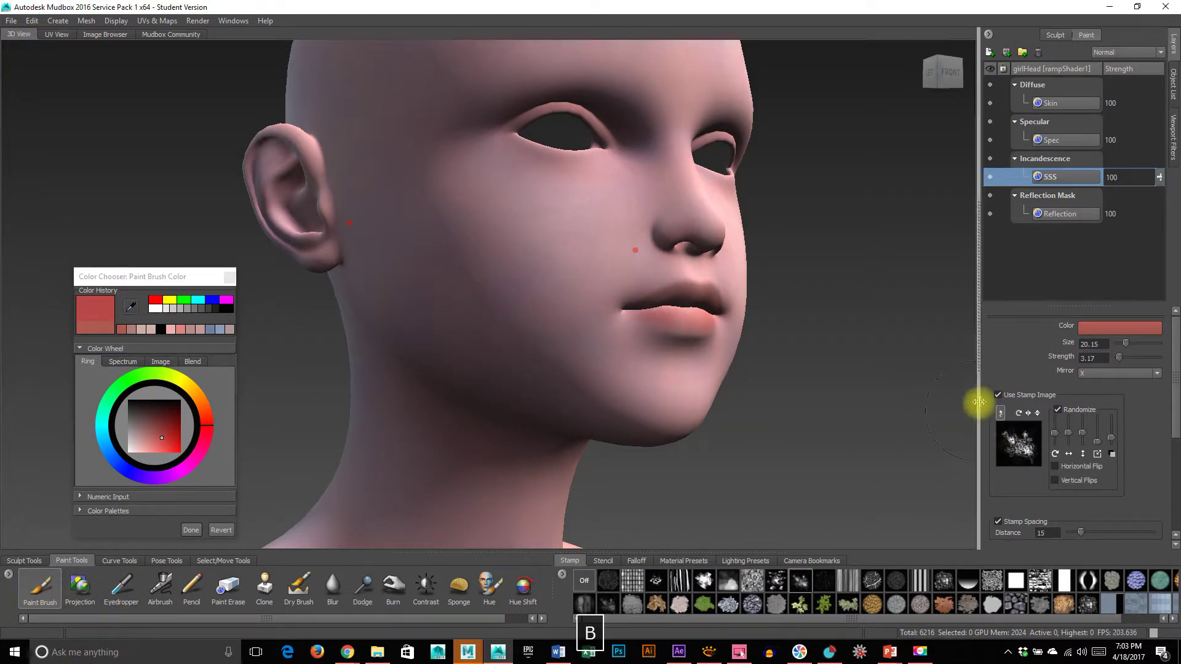
left_click_drag(448, 284, 463, 284)
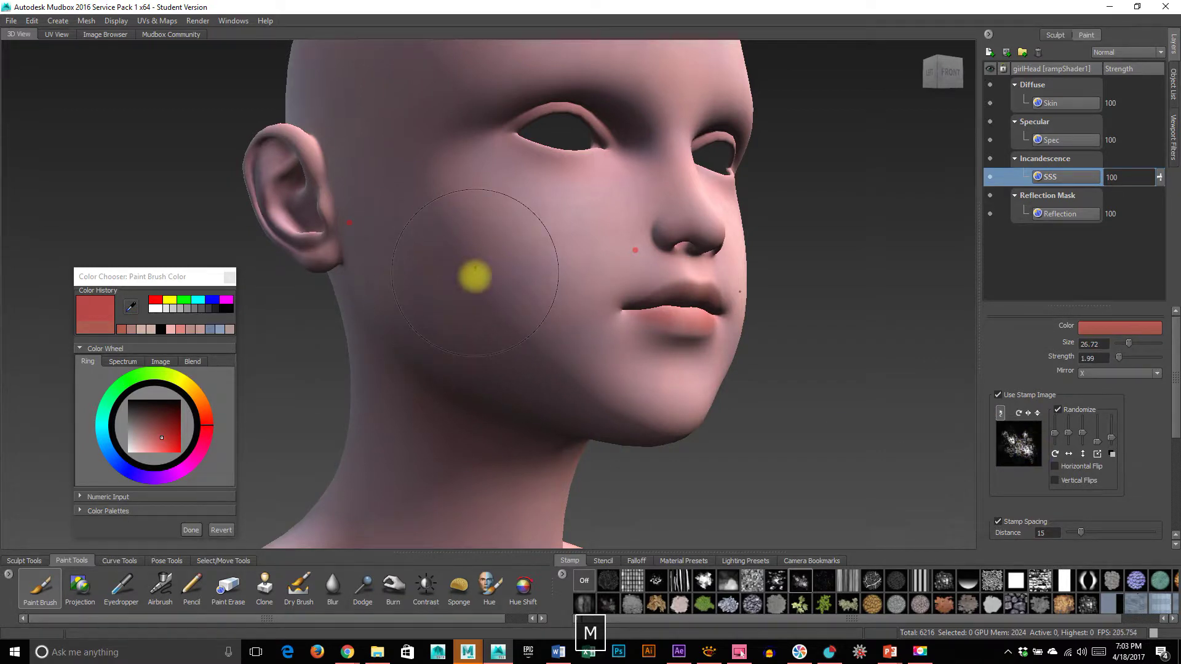
Try painting the cheek on the SSS layer in muted red and in a darker red, undoing both attempts.
left_click_drag(456, 251, 435, 252)
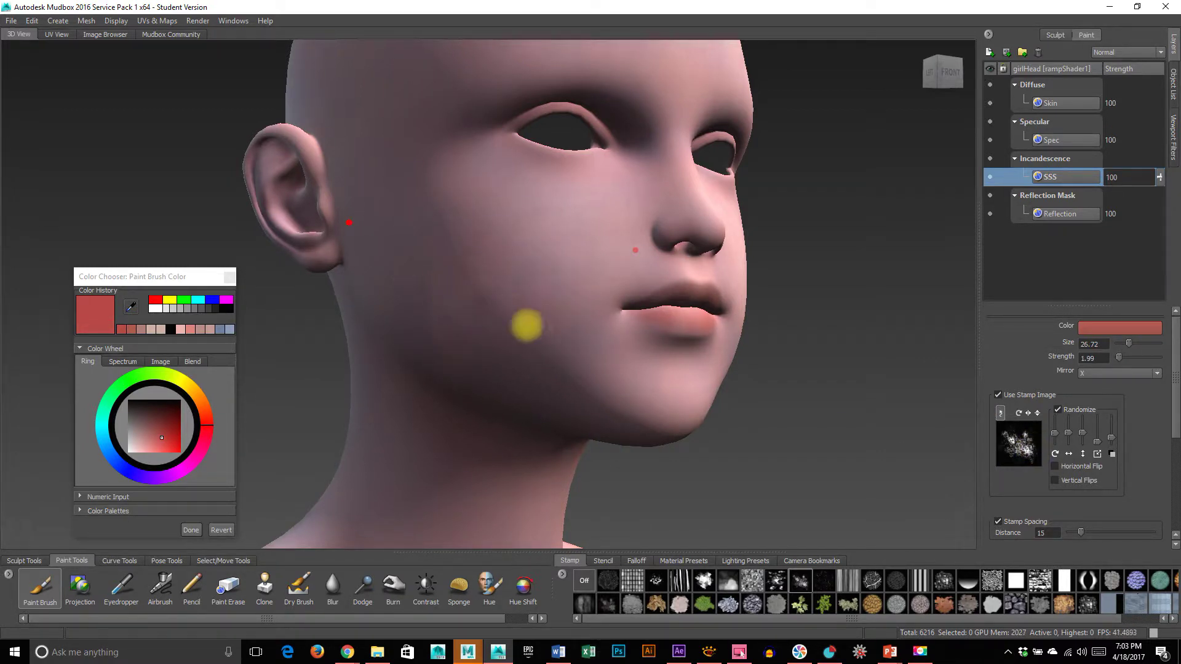
key("ctrl+z")
left_click(172, 436)
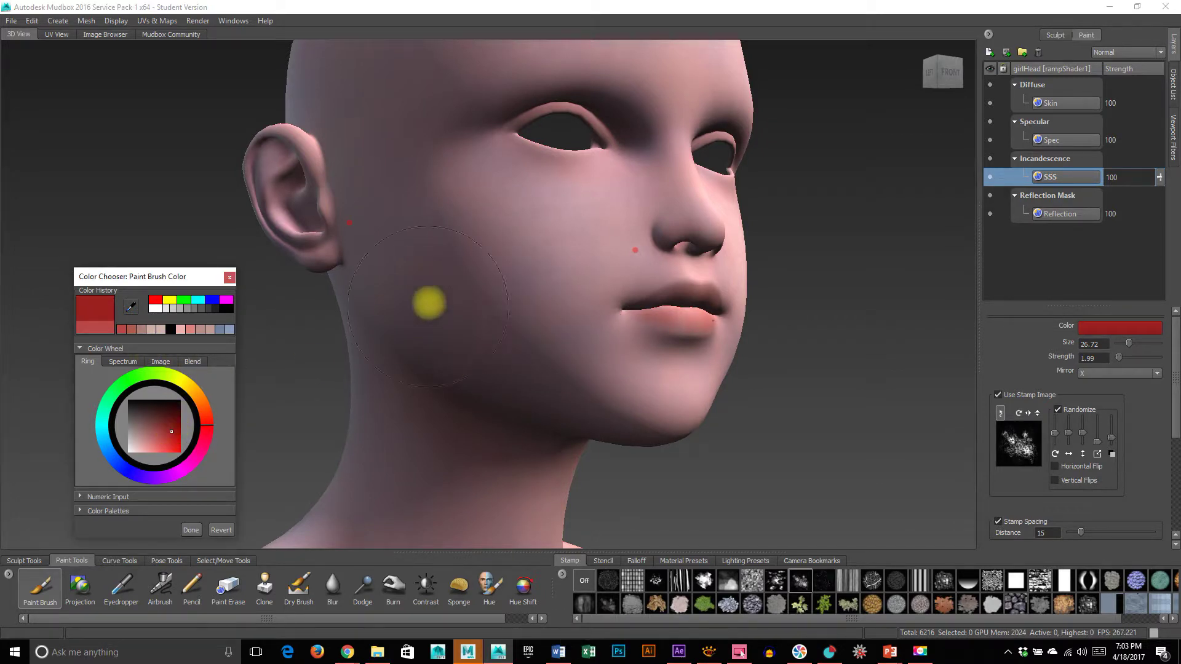
key("ctrl+z")
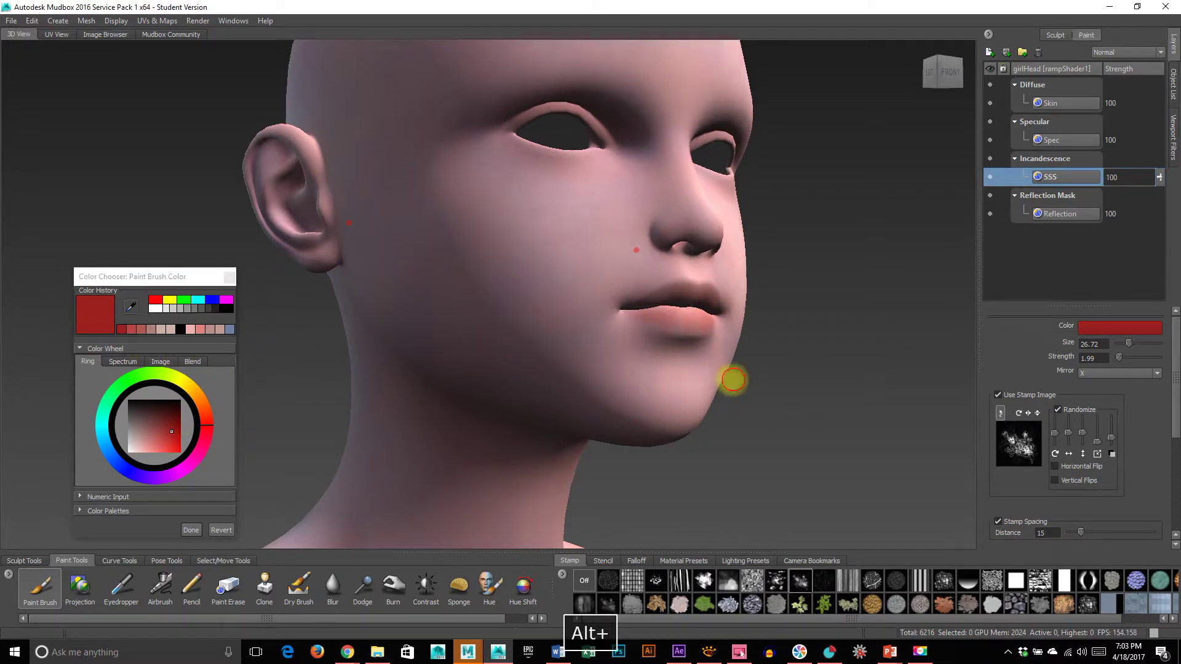
Set the Paint Brush strength to 0.60, choose a lighter red and paint faint color over the cheeks and jaw.
left_click_drag(733, 377, 673, 372, "alt")
key("m")
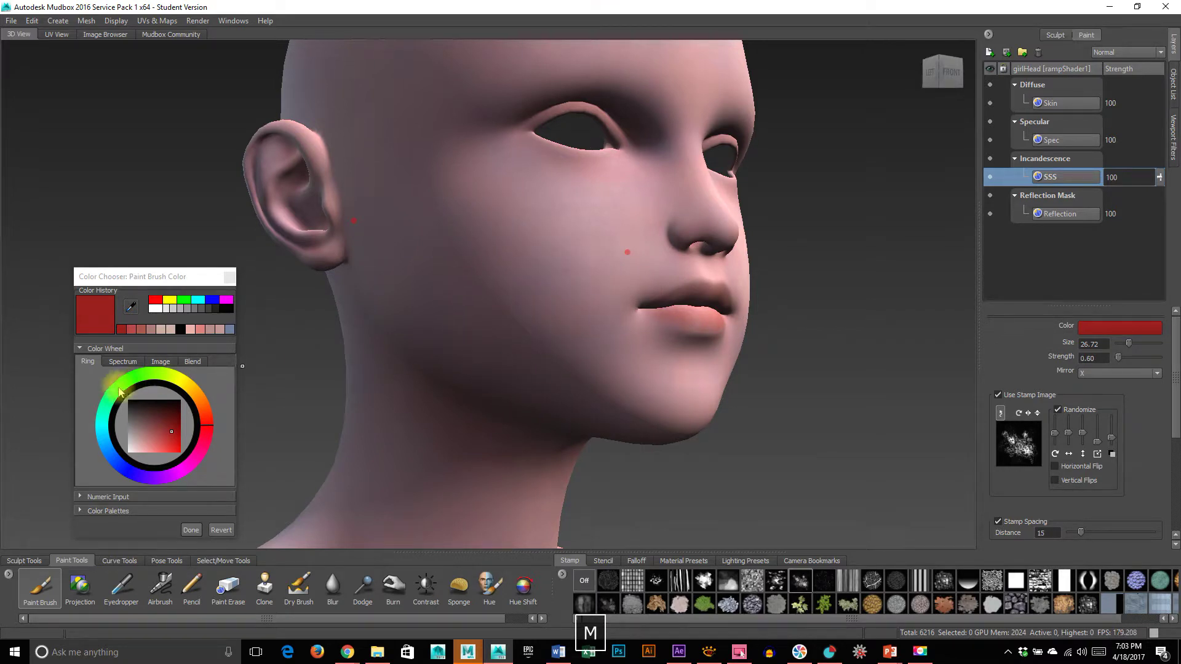
left_click(158, 436)
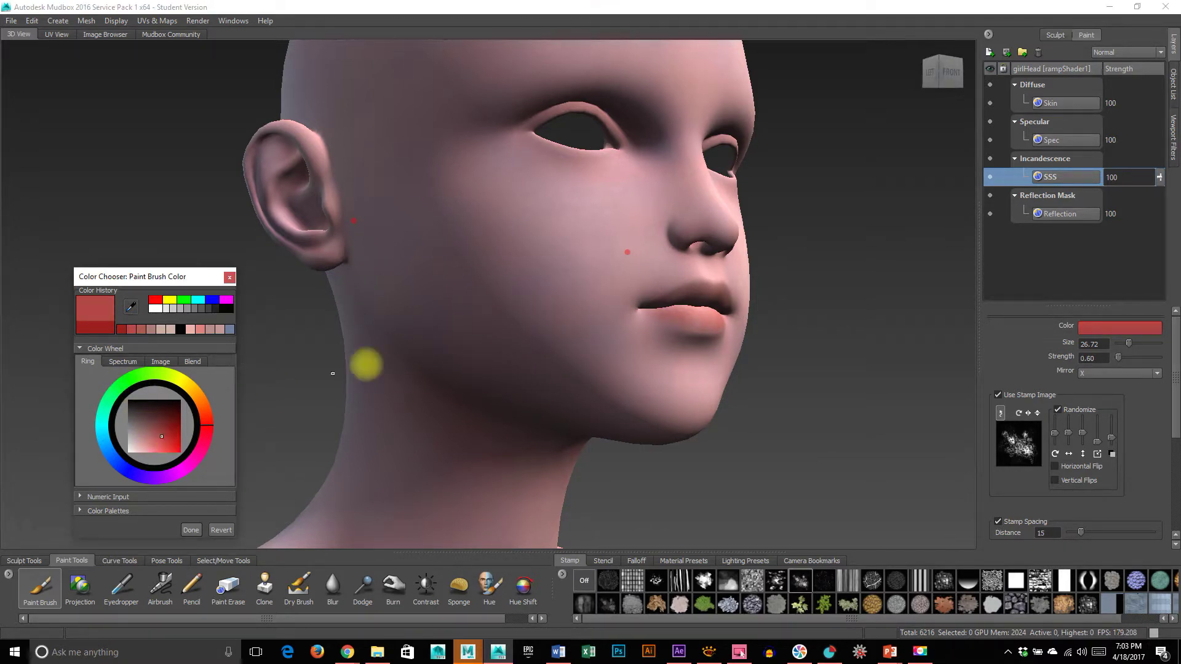
left_click_drag(615, 422, 600, 332, "alt")
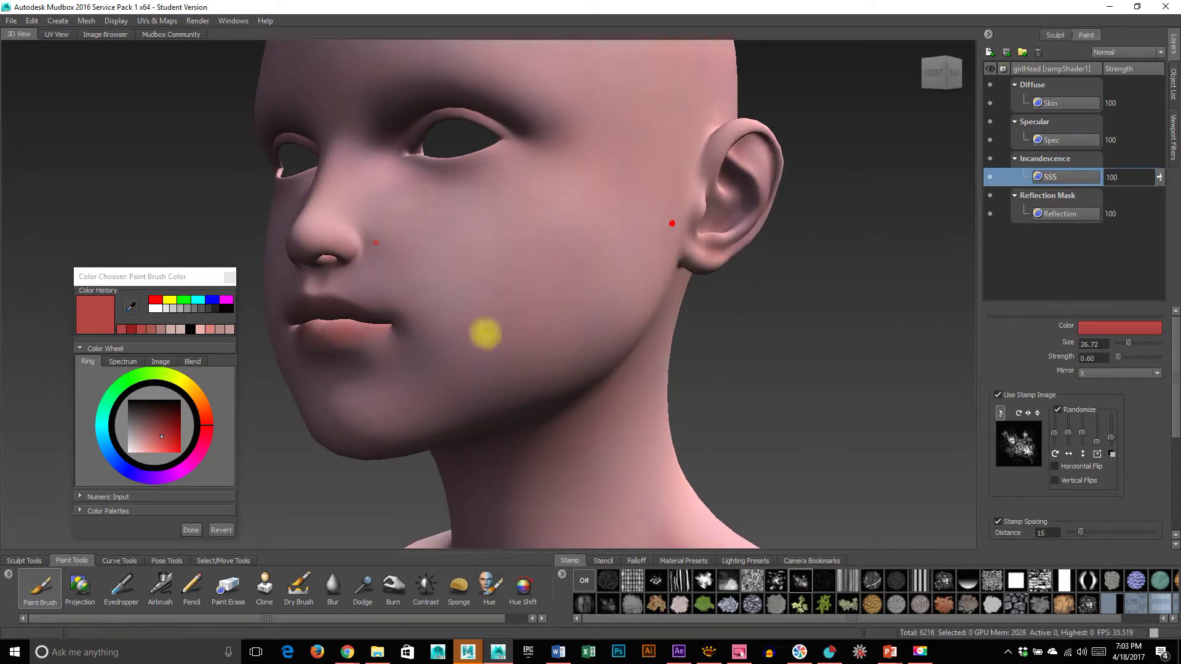
left_click_drag(321, 393, 588, 363, "alt")
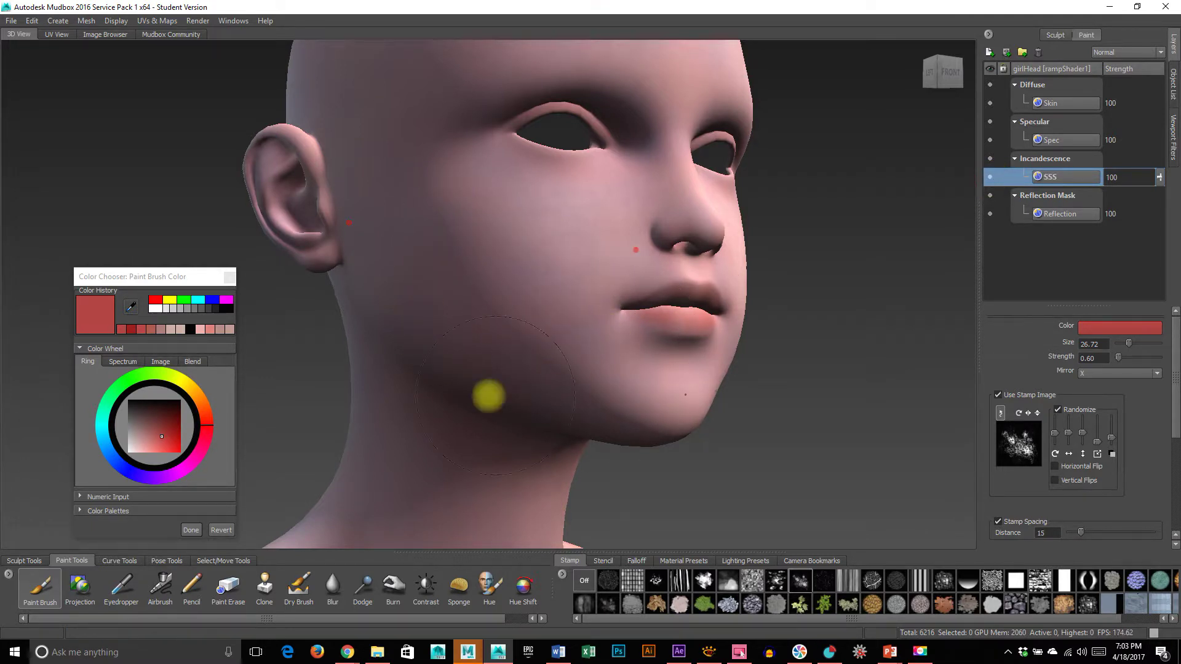
left_click_drag(488, 395, 419, 385, "alt")
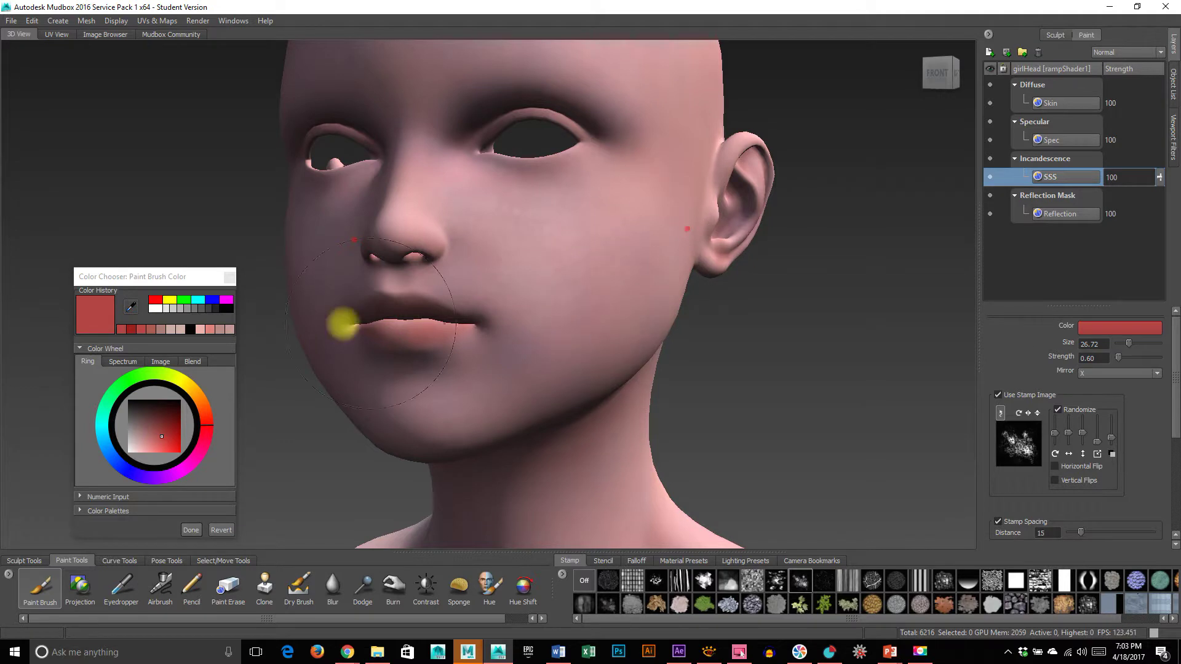
left_click_drag(343, 324, 466, 277, "alt")
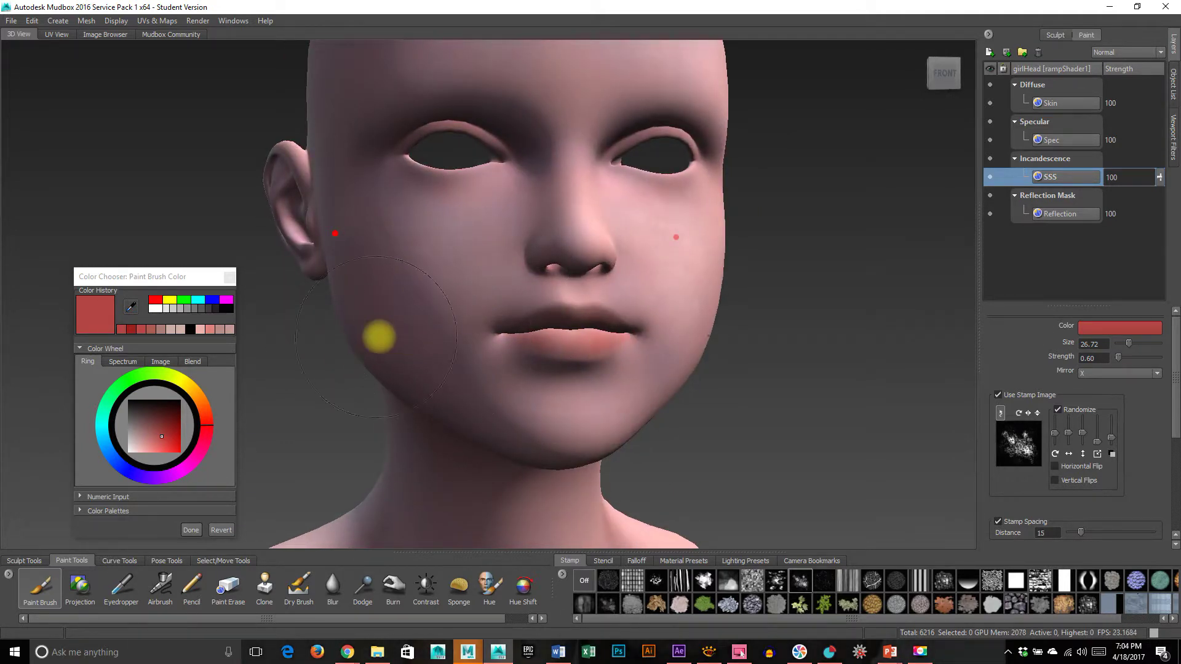
Reduce the brush size to 5.27 and paint the side of the nose around the nostril.
left_click_drag(377, 338, 518, 337, "alt")
right_click_drag(520, 337, 733, 338, "alt")
middle_click_drag(732, 338, 430, 340, "alt")
right_click_drag(430, 340, 614, 338, "alt")
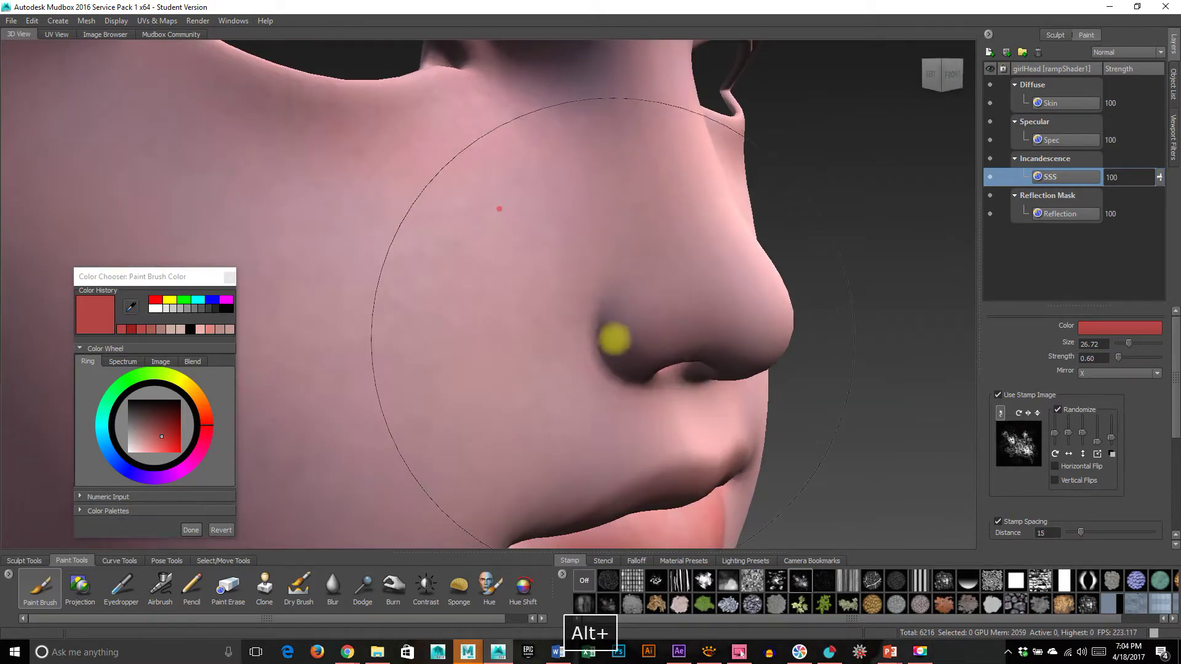
key("b")
mouse_move(669, 299)
left_mouse_down()
mouse_move(584, 320)
mouse_move(553, 345)
left_mouse_up()
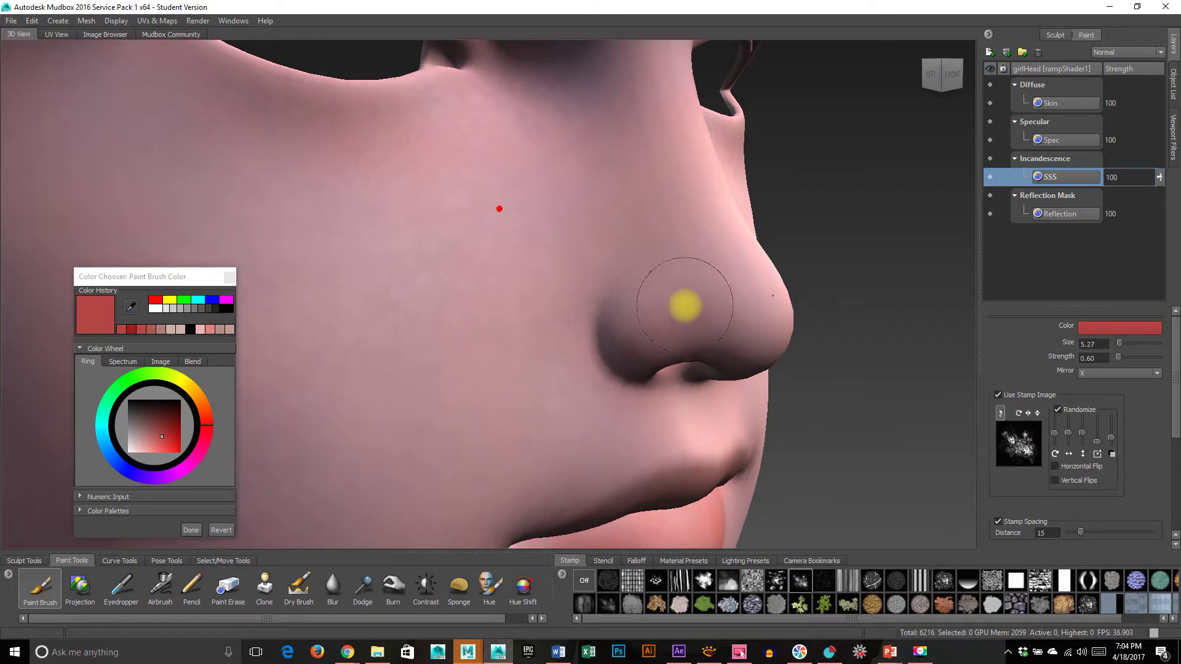
Set the brush size to 9.00 and paint the nose tip, checking the area around the nostrils and lips.
left_click_drag(817, 377, 469, 328, "alt")
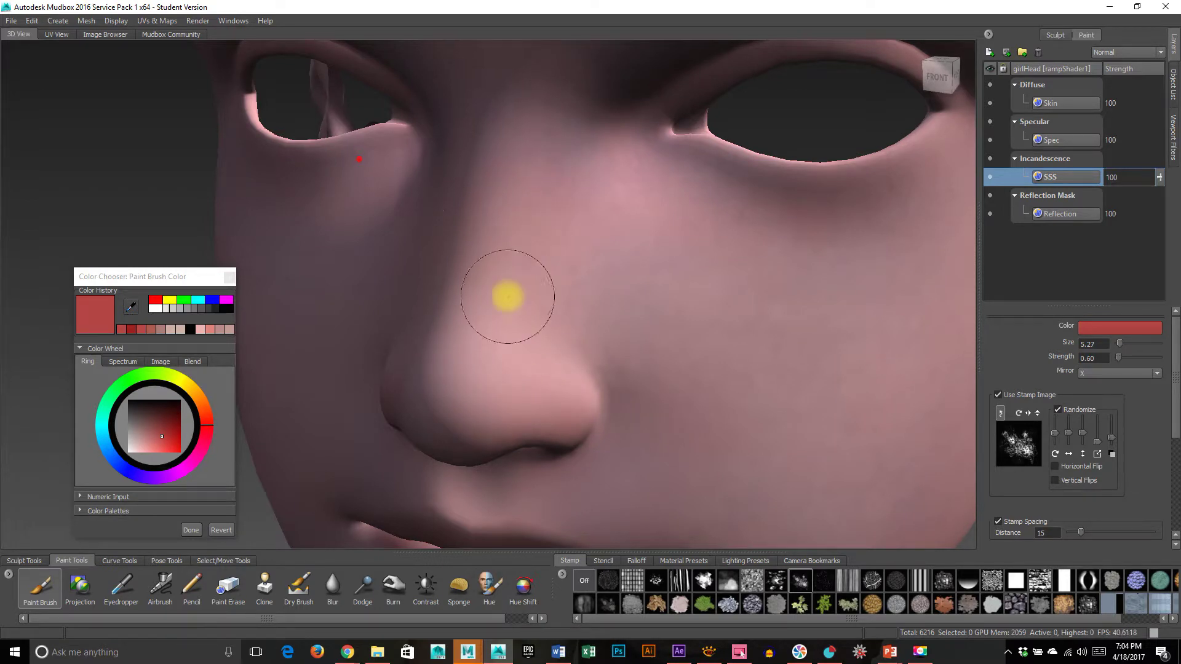
key("b")
left_click_drag(498, 311, 535, 316)
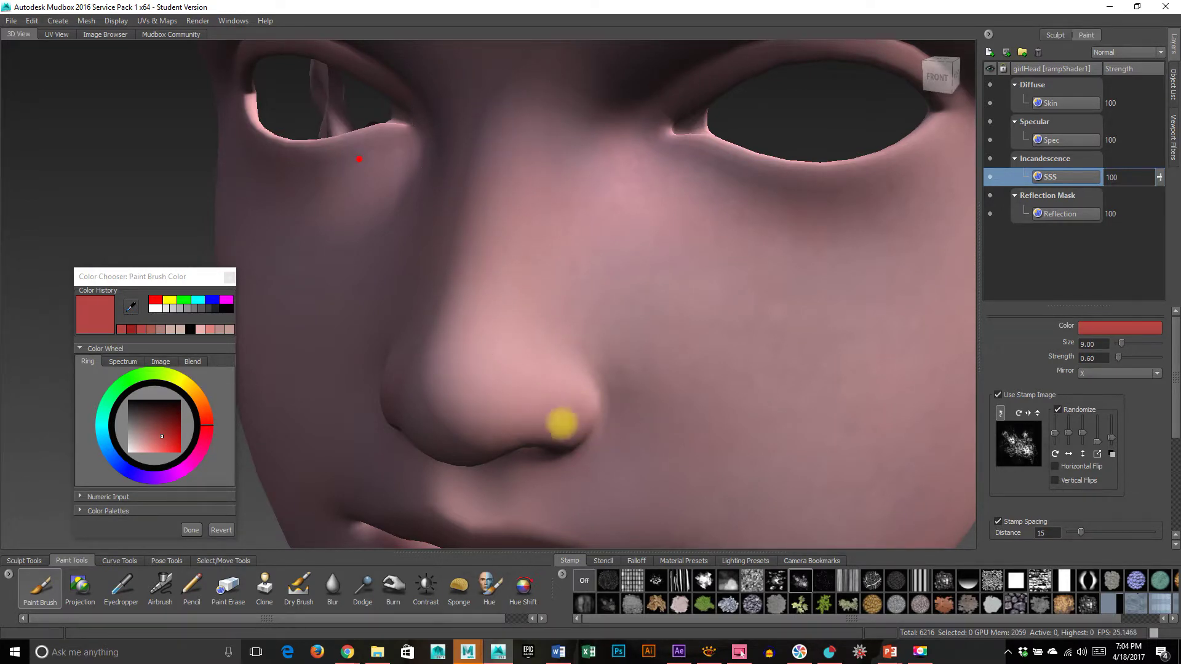
left_click_drag(519, 477, 556, 375, "alt")
left_click_drag(594, 184, 617, 250, "alt")
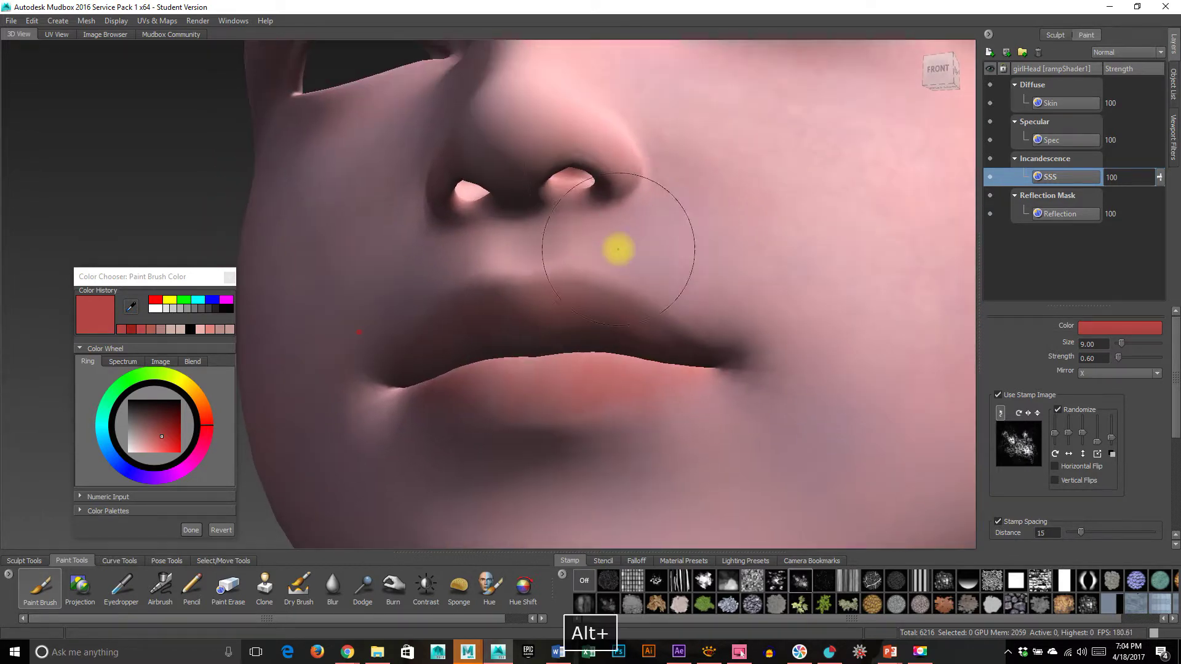
left_click_drag(369, 390, 435, 385, "alt")
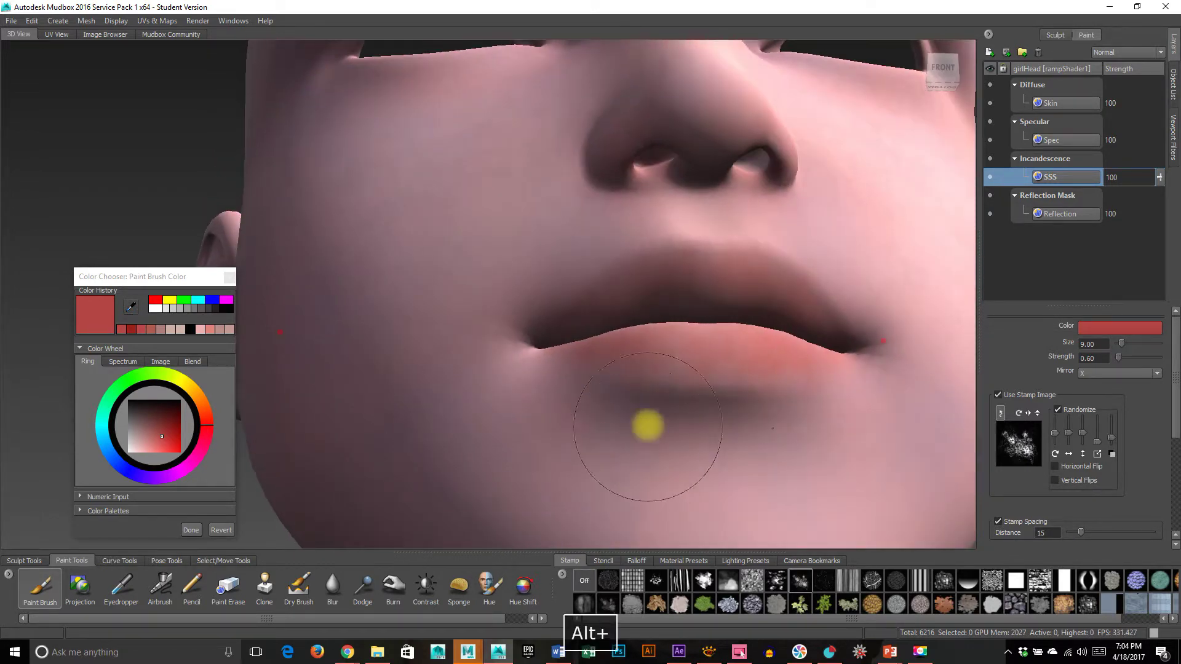
Enlarge the brush to size 28.65 and paint red broadly across the side of the face.
right_click_drag(690, 384, 390, 393, "alt")
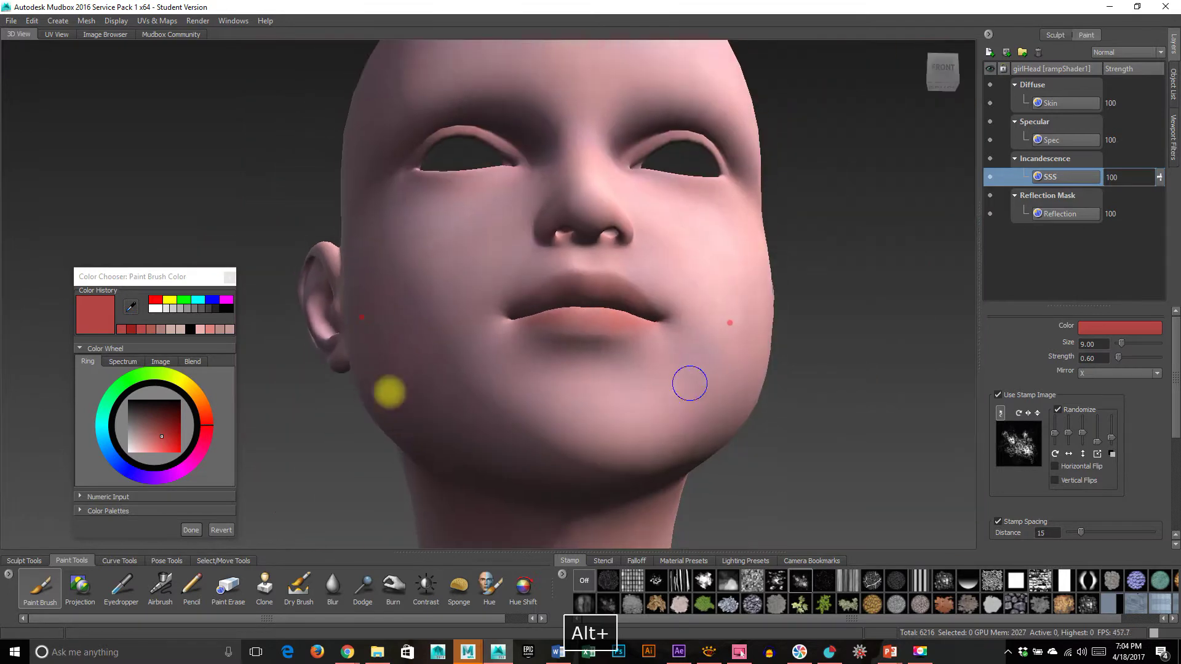
left_click_drag(390, 393, 549, 397, "alt")
key("b")
mouse_move(430, 324)
left_mouse_down()
mouse_move(485, 326)
mouse_move(482, 280)
left_mouse_up()
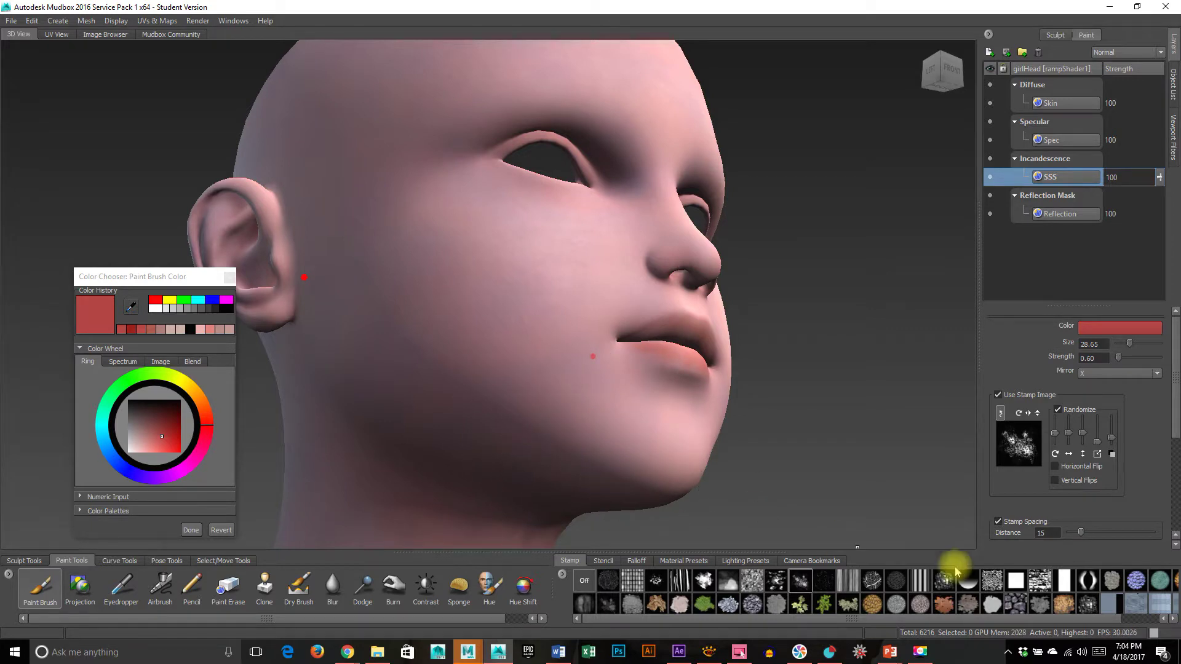
Set the brush size to 9.68 and strength to 1.29, and paint red over the back of the ear.
mouse_move(517, 306)
left_mouse_down("alt")
mouse_move(490, 311)
mouse_move(525, 330)
mouse_move(466, 325)
left_mouse_up("alt")
right_click_drag(466, 326, 738, 317, "alt")
left_click_drag(576, 305, 429, 293, "alt")
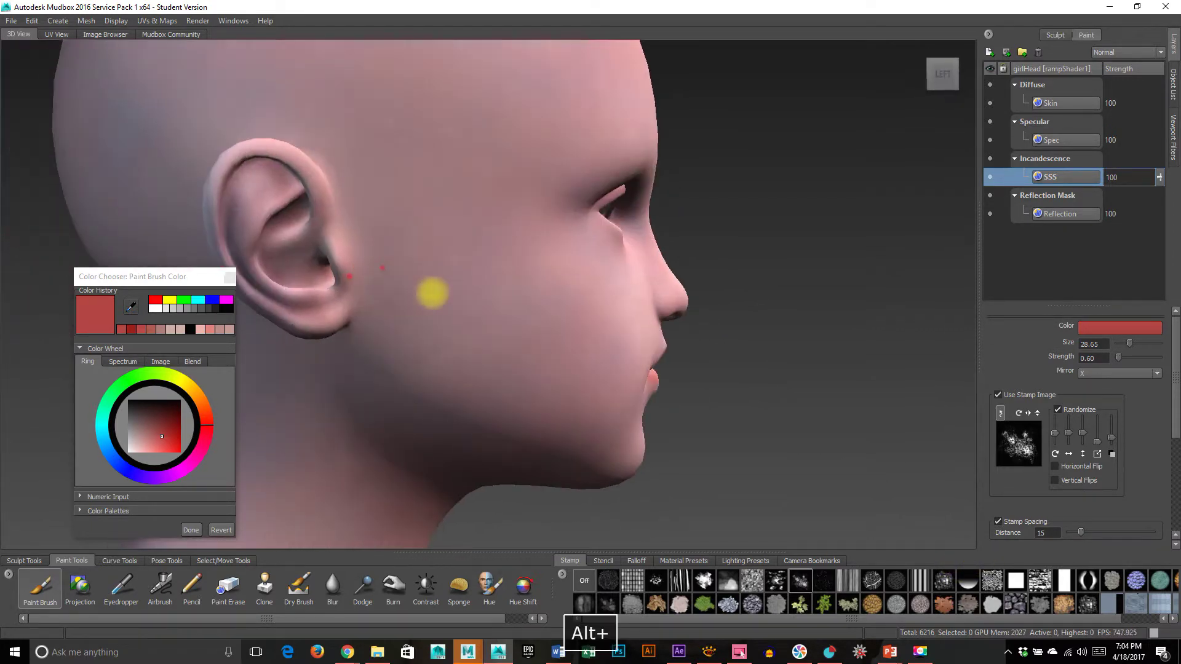
middle_click_drag(320, 200, 551, 269, "alt")
right_click_drag(554, 271, 615, 310, "alt")
mouse_move(615, 310)
left_mouse_down("alt")
mouse_move(477, 306)
mouse_move(373, 329)
mouse_move(333, 213)
left_mouse_up("alt")
key("b")
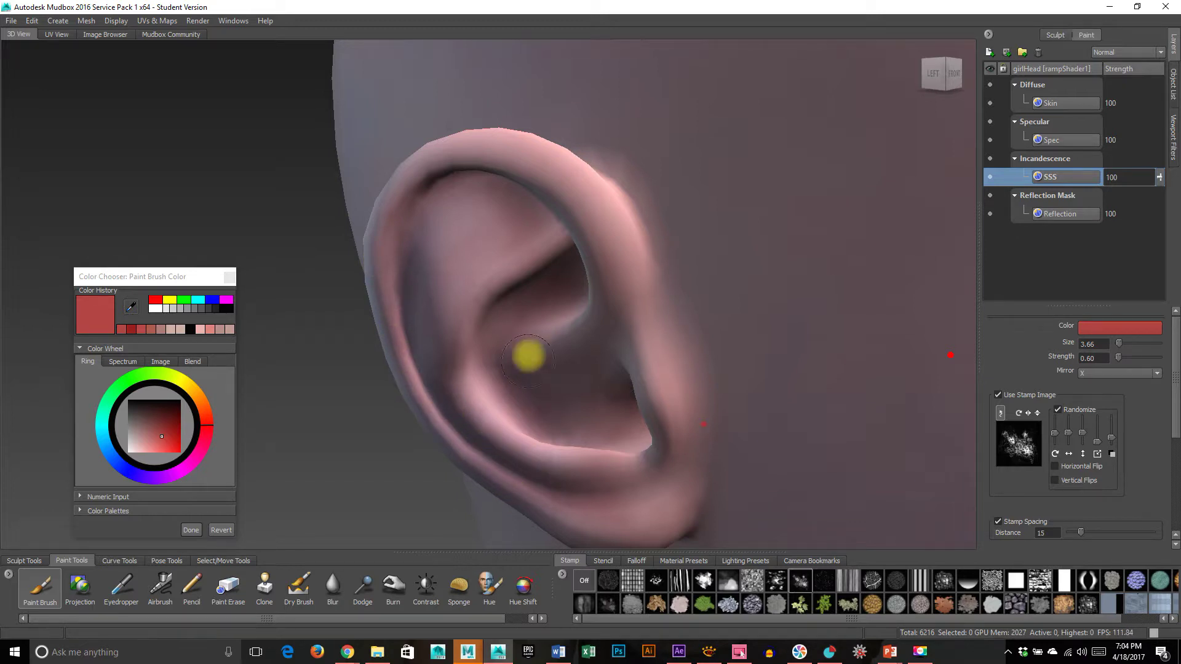
left_click_drag(506, 254, 814, 261, "alt")
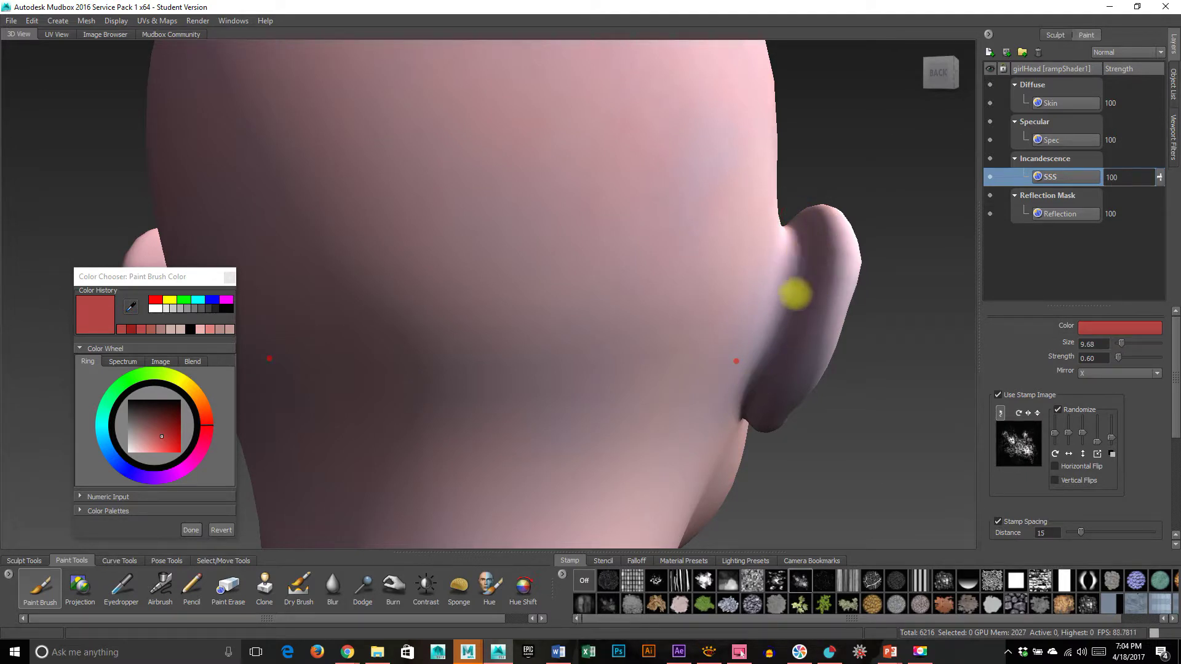
mouse_move(776, 333)
left_mouse_down("alt")
mouse_move(825, 342)
mouse_move(695, 295)
mouse_move(625, 293)
left_mouse_up("alt")
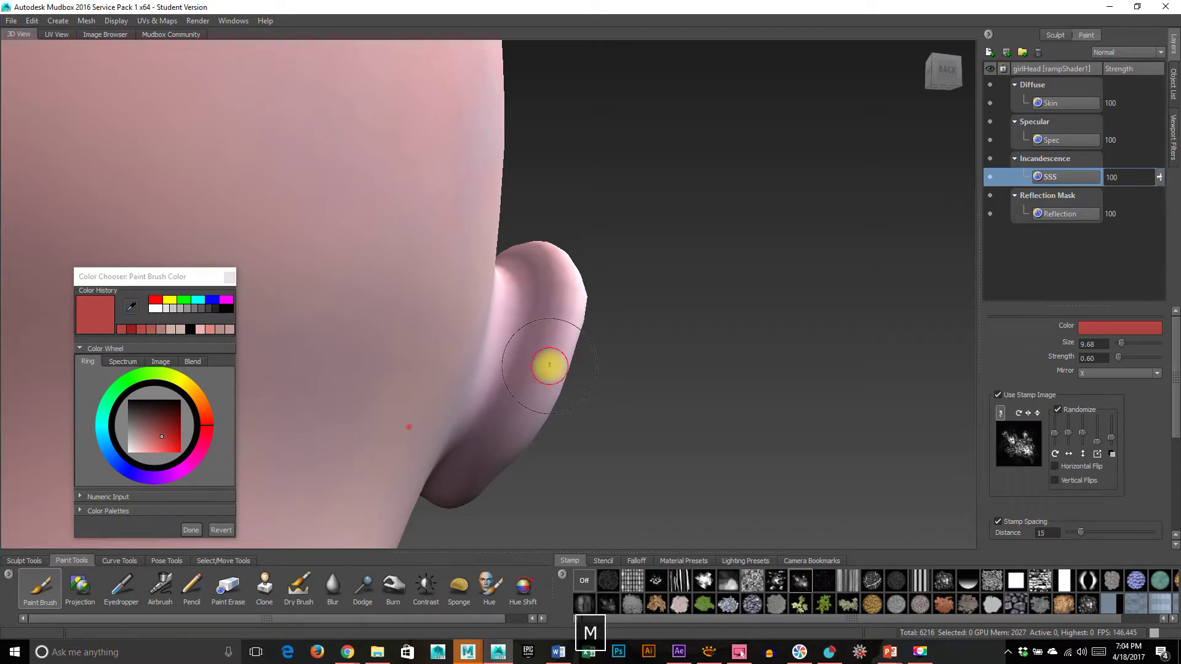
left_click_drag(549, 364, 549, 358)
mouse_move(541, 301)
left_mouse_down()
mouse_move(522, 264)
mouse_move(535, 340)
mouse_move(484, 380)
left_mouse_up()
Reduce the brush size to 6.12 and paint red along the ear's outer rim and down to the lobe.
left_click_drag(521, 285, 200, 451, "alt")
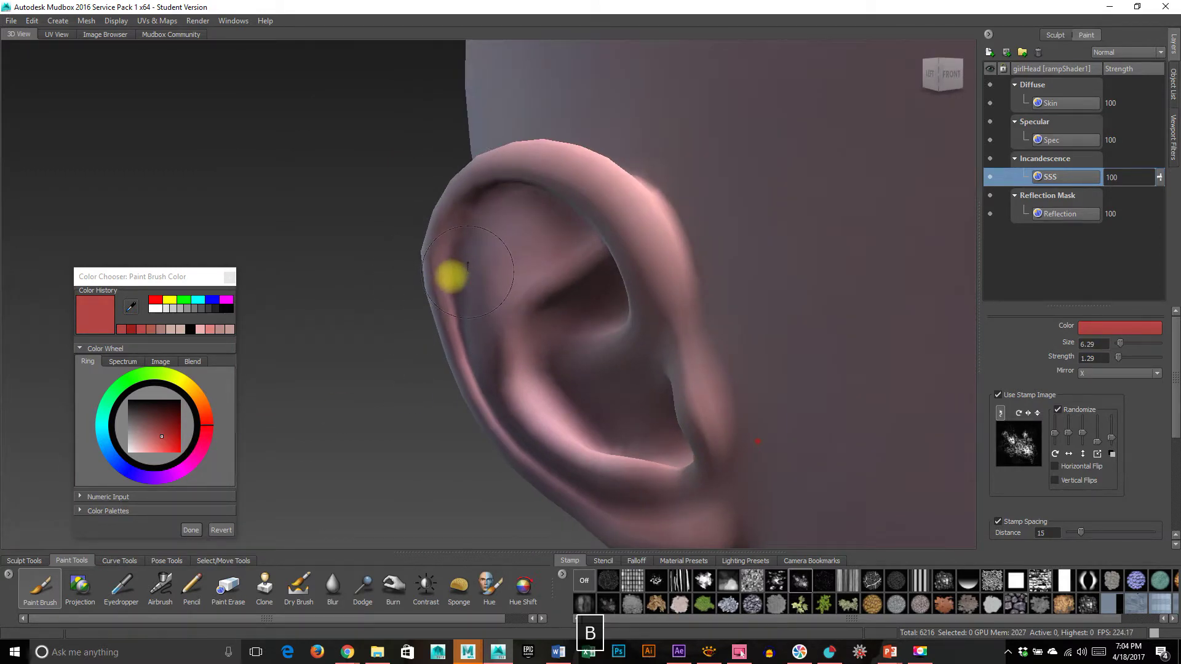
left_click_drag(448, 232, 438, 258)
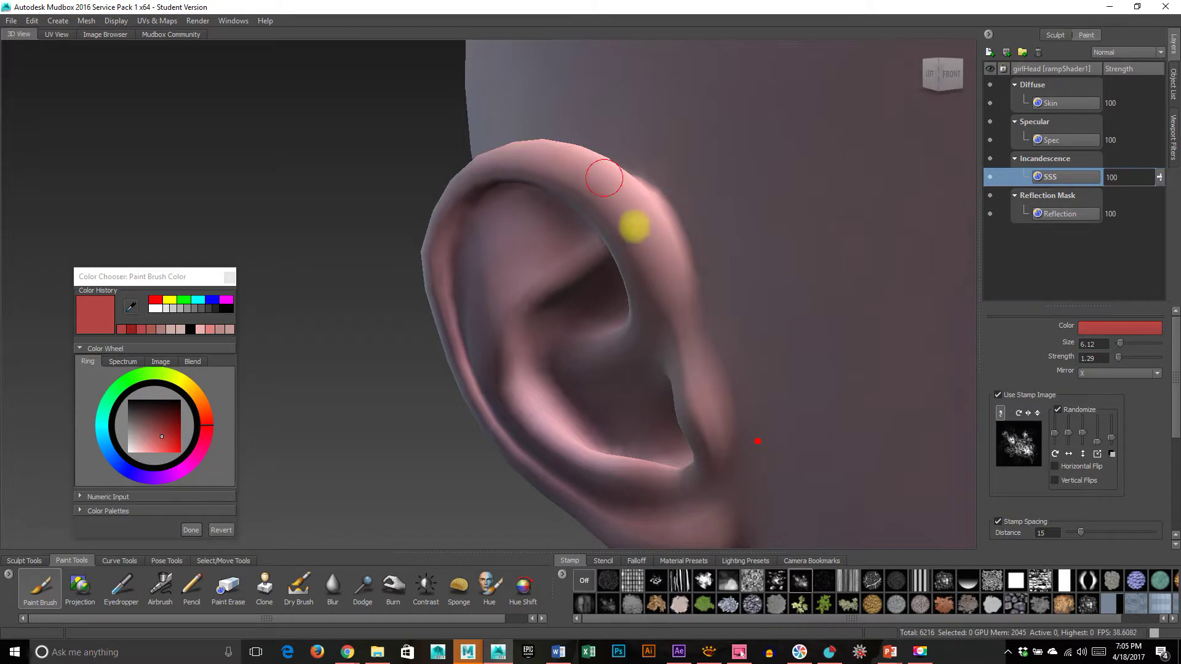
left_click_drag(660, 438, 646, 268, "alt")
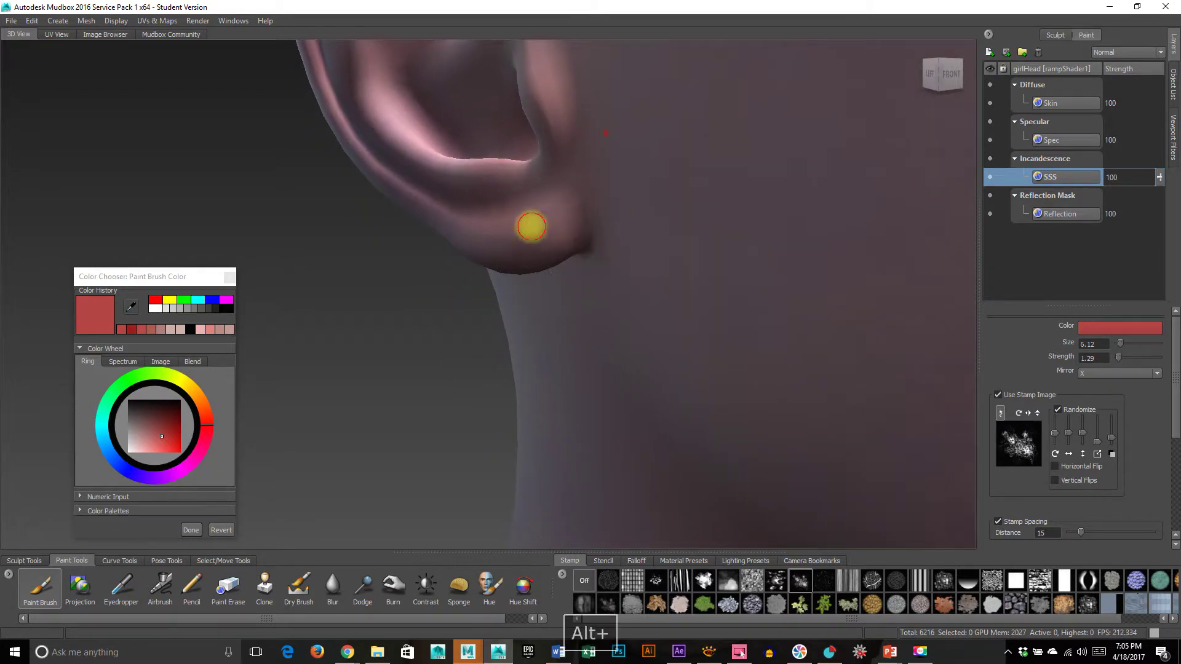
Examine the red tint on the ear, cheek and nose from several angles and distances.
right_click_drag(564, 202, 43, 132, "alt")
left_click_drag(483, 255, 278, 252, "alt")
right_click_drag(278, 252, 525, 285, "alt")
middle_click_drag(524, 285, 537, 348, "alt")
left_click_drag(537, 349, 548, 347, "alt")
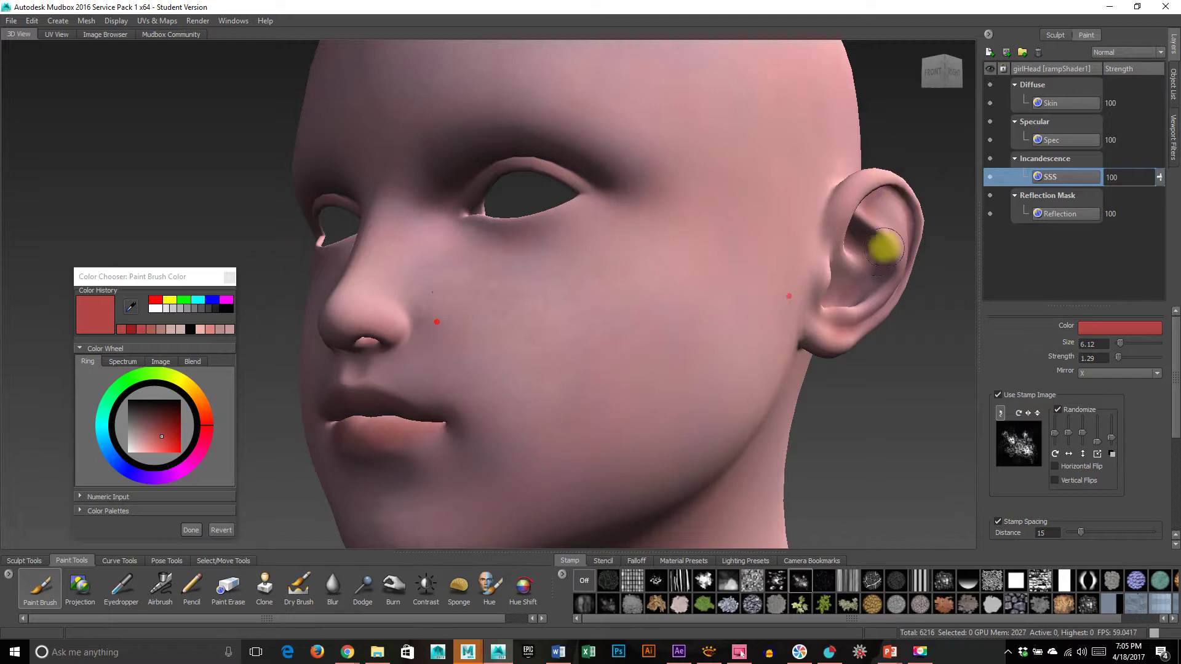
mouse_move(515, 440)
left_mouse_down("alt")
mouse_move(548, 422)
mouse_move(527, 422)
left_mouse_up("alt")
right_click_drag(527, 421, 637, 382, "alt")
left_click_drag(638, 382, 607, 379, "alt")
right_click_drag(607, 379, 479, 405, "alt")
right_click_drag(646, 382, 535, 350, "alt")
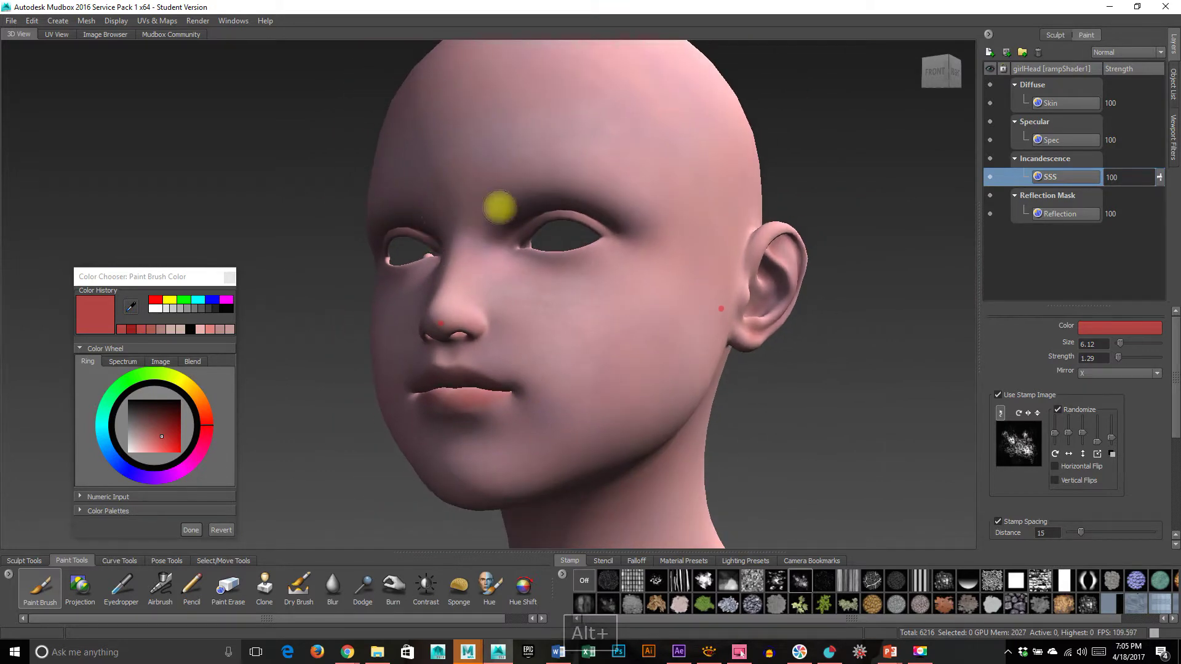
Enlarge the brush to size 13.45, paint red between the brows and over the cheek, and undo the last stroke.
mouse_move(527, 174)
left_mouse_down()
mouse_move(559, 174)
mouse_move(538, 167)
left_mouse_up()
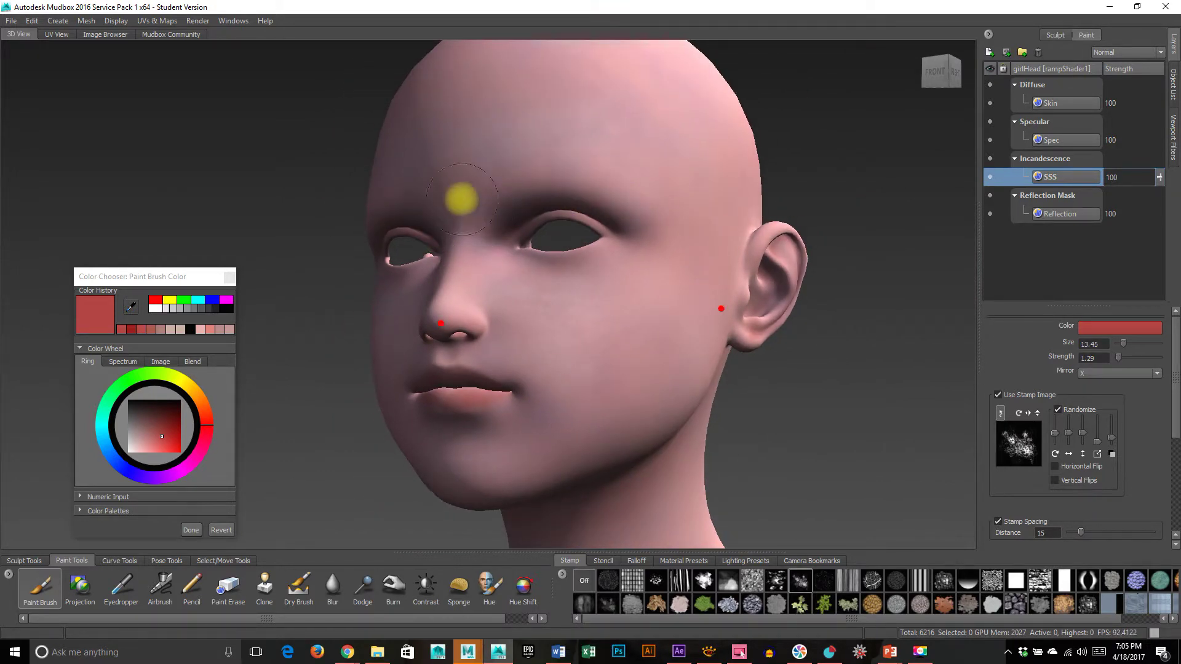
left_click_drag(448, 219, 520, 289)
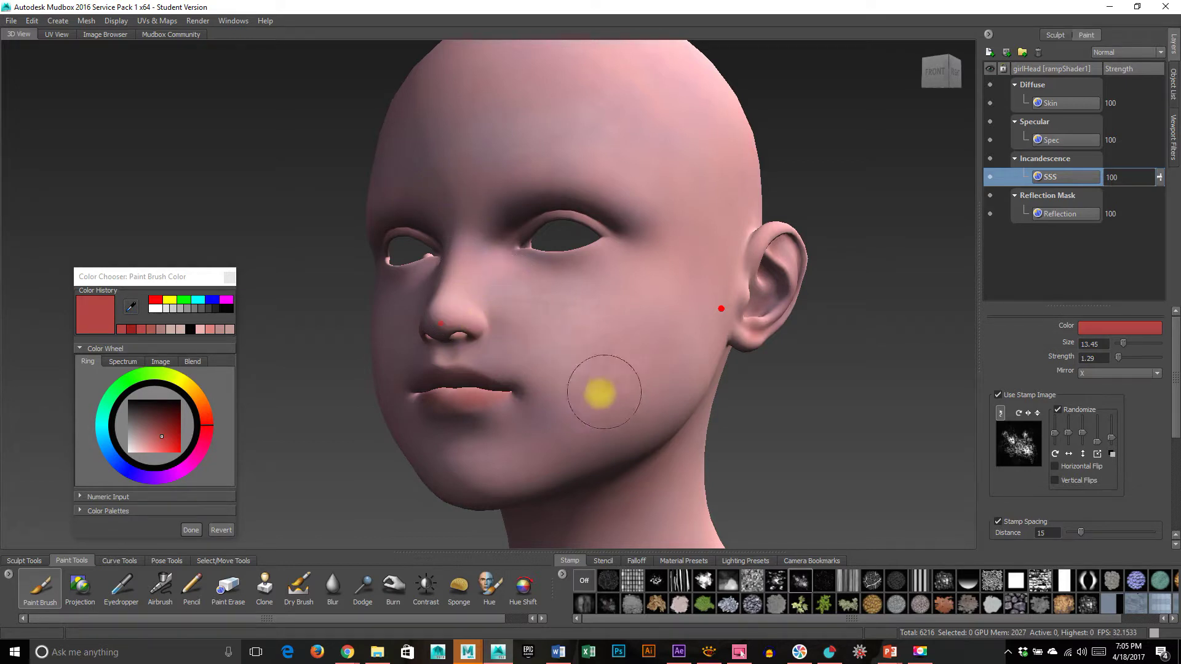
mouse_move(553, 348)
left_mouse_down()
mouse_move(648, 299)
mouse_move(616, 328)
left_mouse_up()
left_click_drag(685, 300, 653, 375)
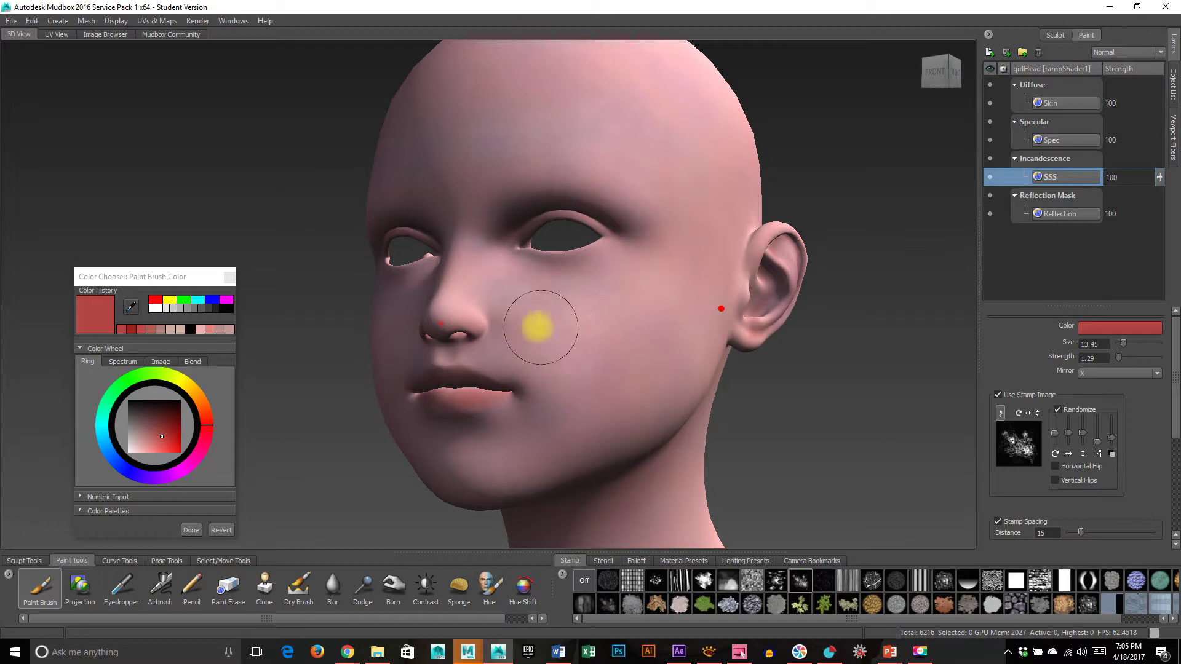
key("ctrl+z")
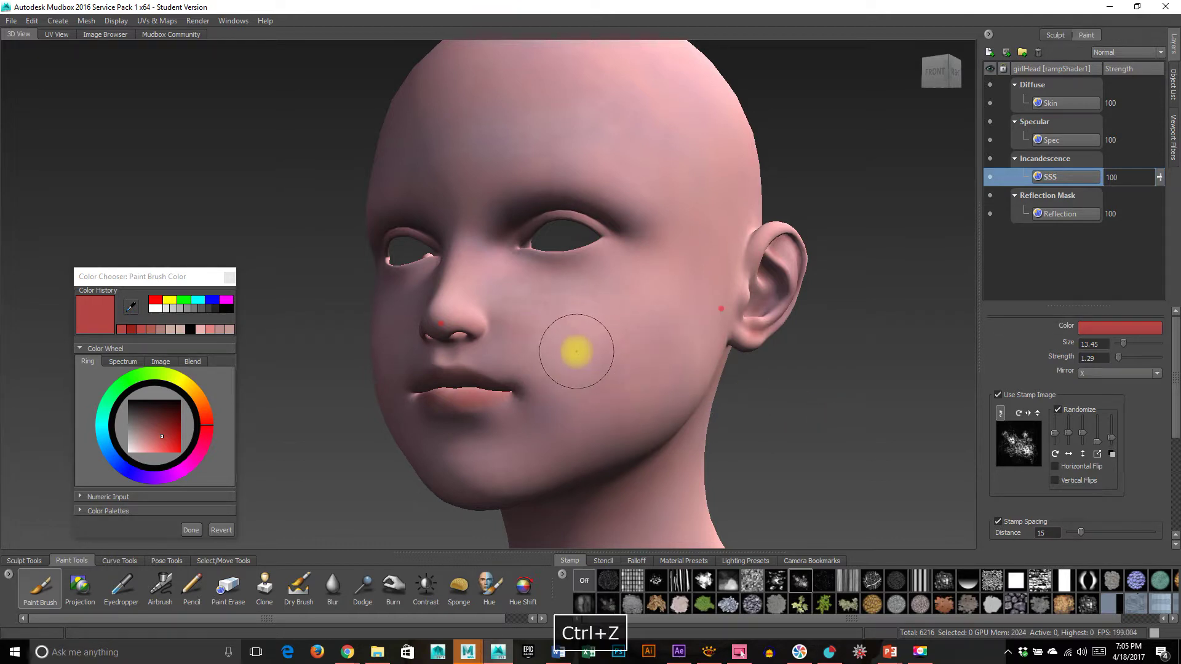
Select the Spec layer for painting and choose the fine scattered-dots stamp.
left_click_drag(712, 485, 617, 422, "alt")
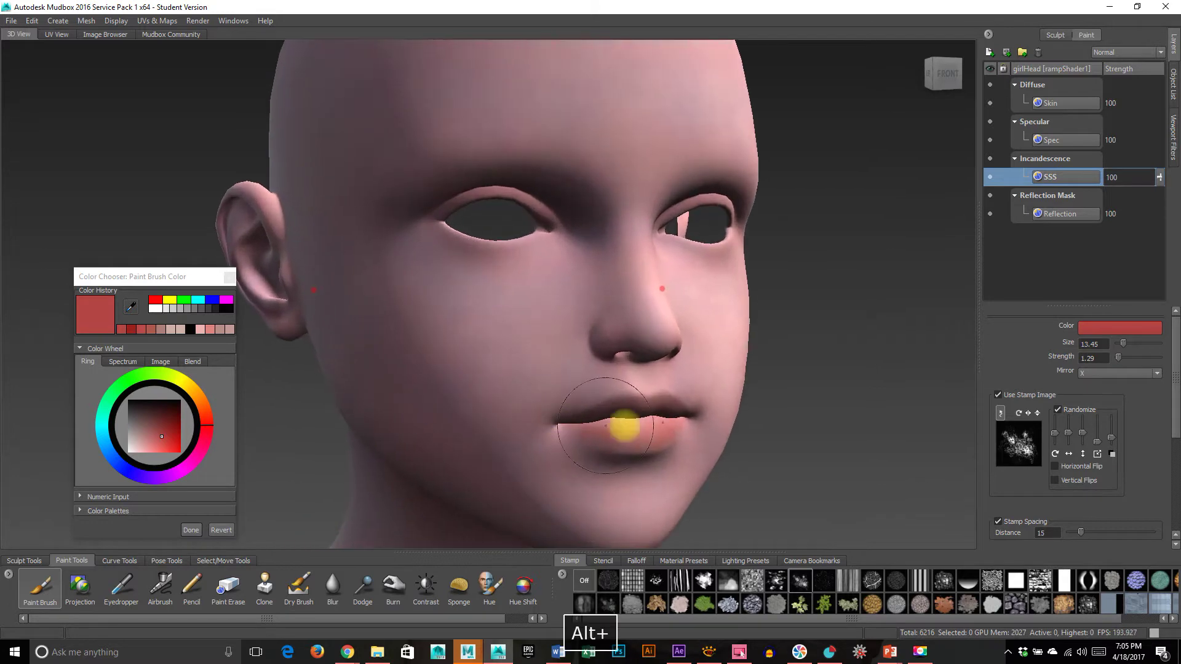
left_click(1059, 139)
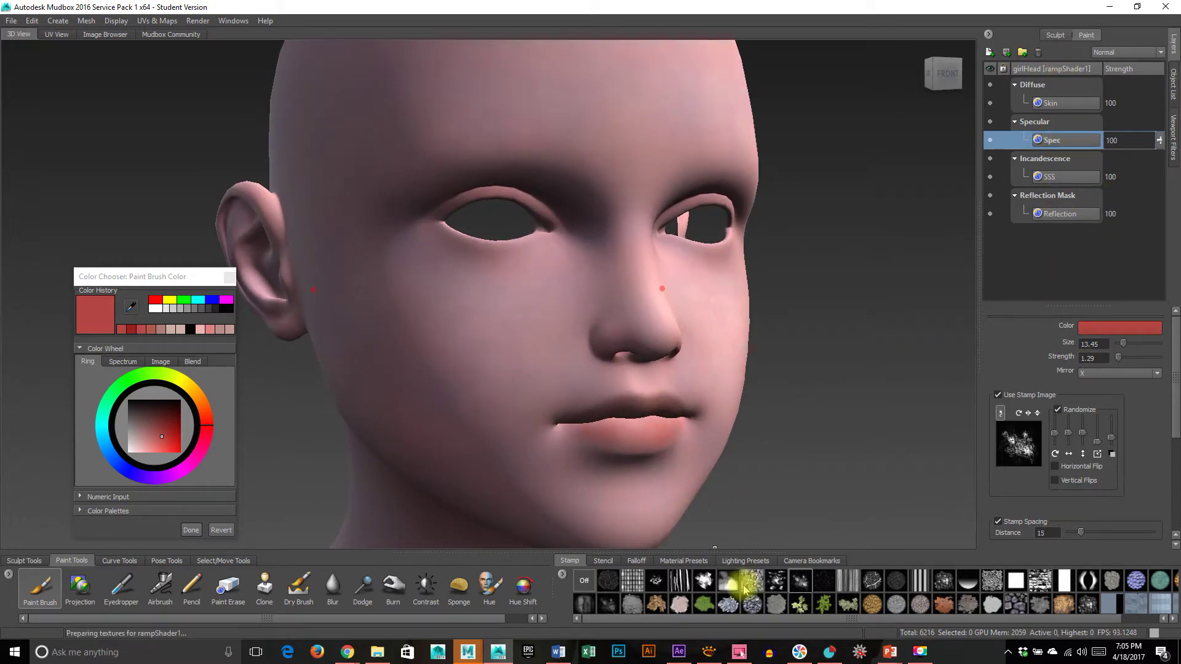
left_click(816, 588)
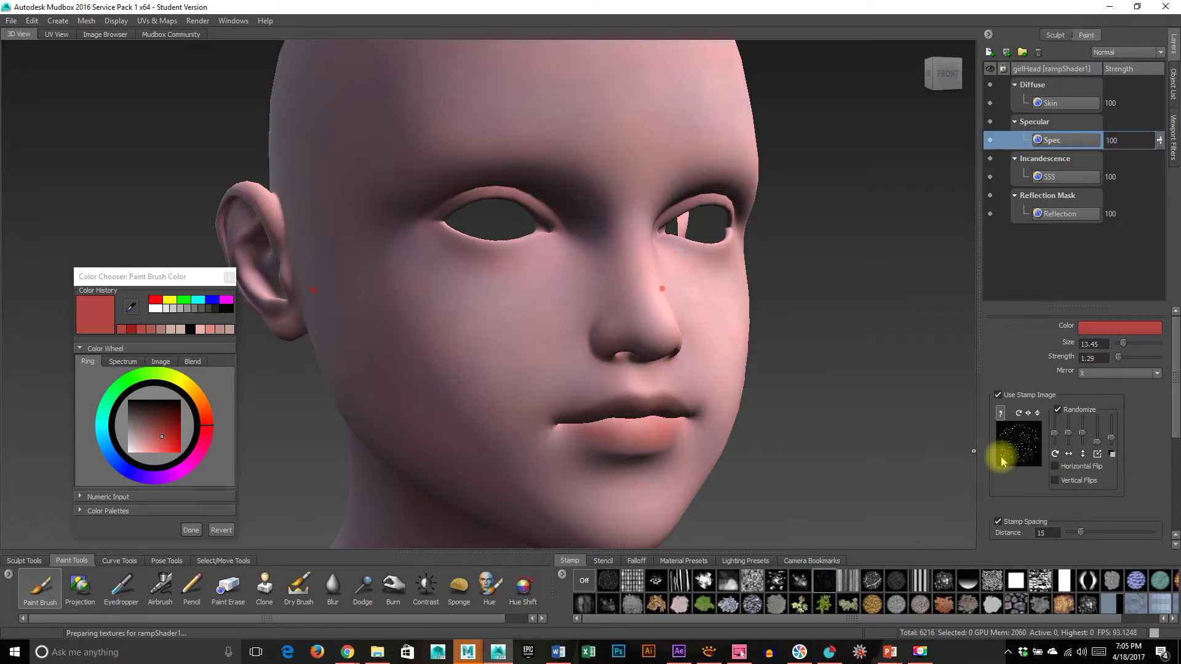
right_click_drag(512, 326, 496, 336, "alt")
key("m")
left_click_drag(502, 367, 511, 216)
mouse_move(549, 313)
left_mouse_down()
mouse_move(607, 414)
mouse_move(535, 422)
mouse_move(556, 434)
mouse_move(418, 428)
mouse_move(483, 427)
left_mouse_up()
key("ctrl+z")
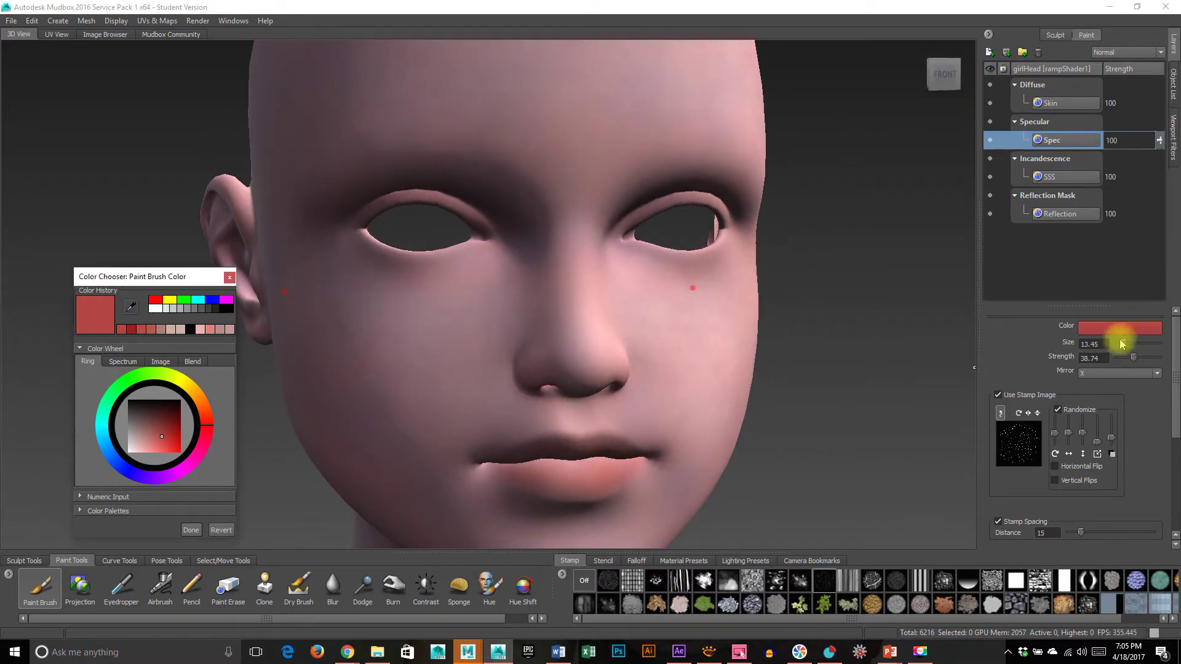
Choose a pale pink, set the brush strength to 1.41 and paint faint speckles over the face and forehead.
left_click_drag(138, 443, 142, 451)
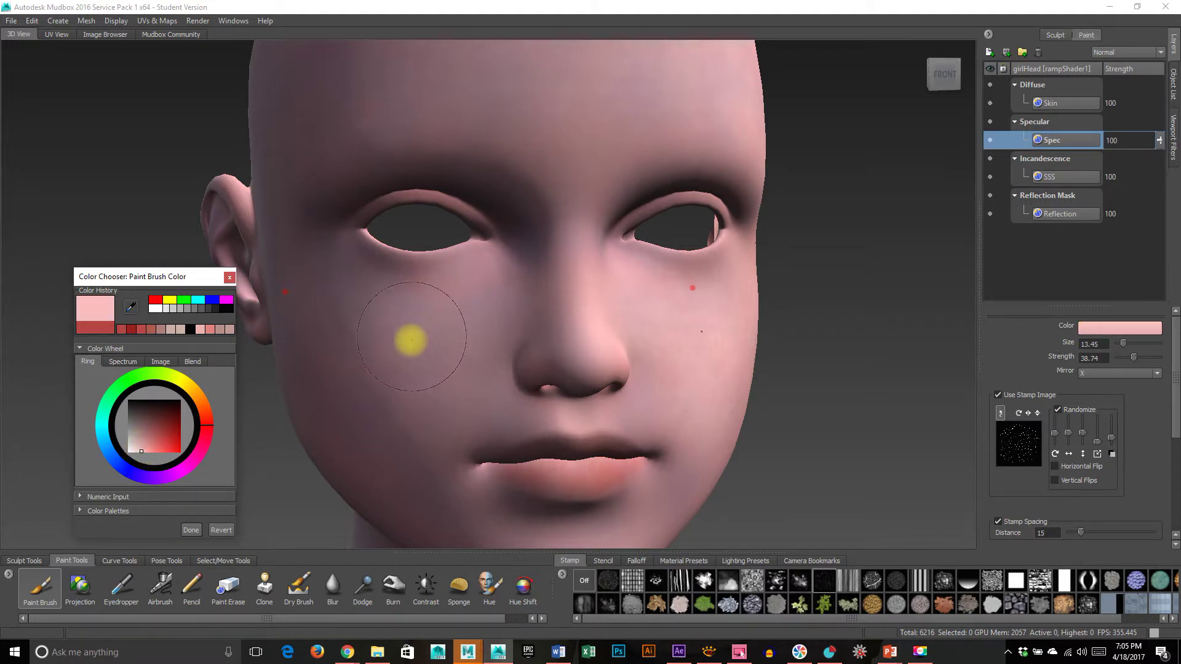
right_click_drag(408, 340, 461, 374, "alt")
left_click_drag(461, 374, 479, 363, "alt")
left_click_drag(482, 286, 463, 533)
mouse_move(519, 208)
left_mouse_down()
mouse_move(426, 238)
mouse_move(552, 336)
left_mouse_up()
left_click_drag(661, 311, 622, 398, "alt")
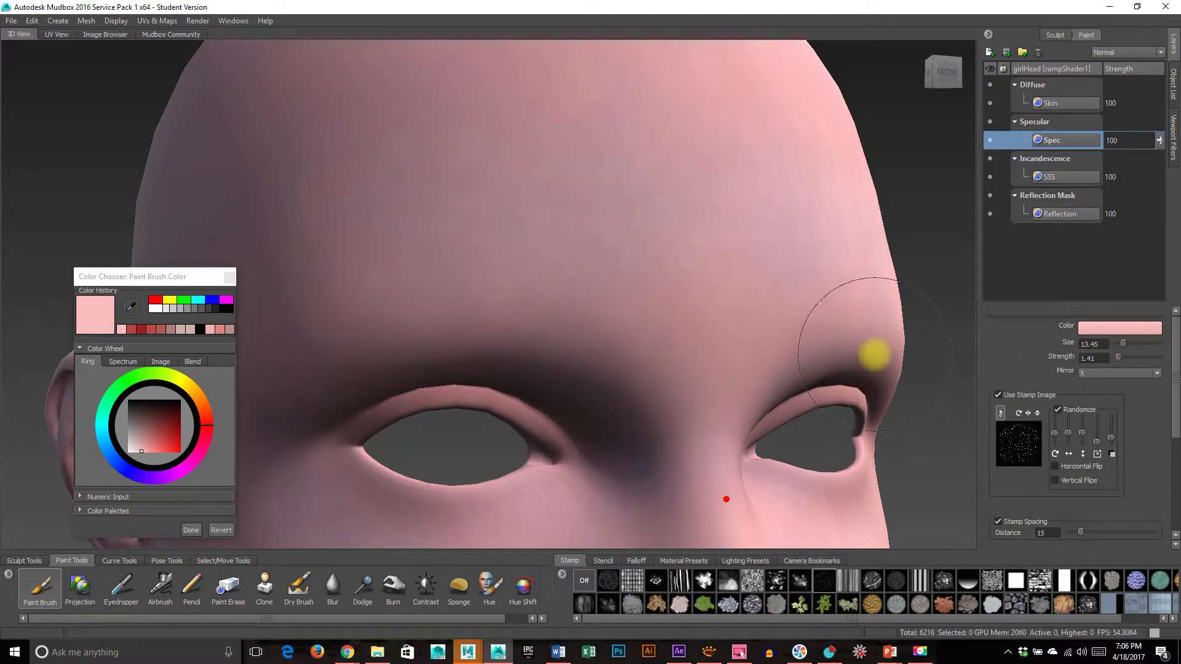
left_click_drag(592, 335, 656, 197, "alt")
left_click_drag(531, 218, 374, 284, "alt")
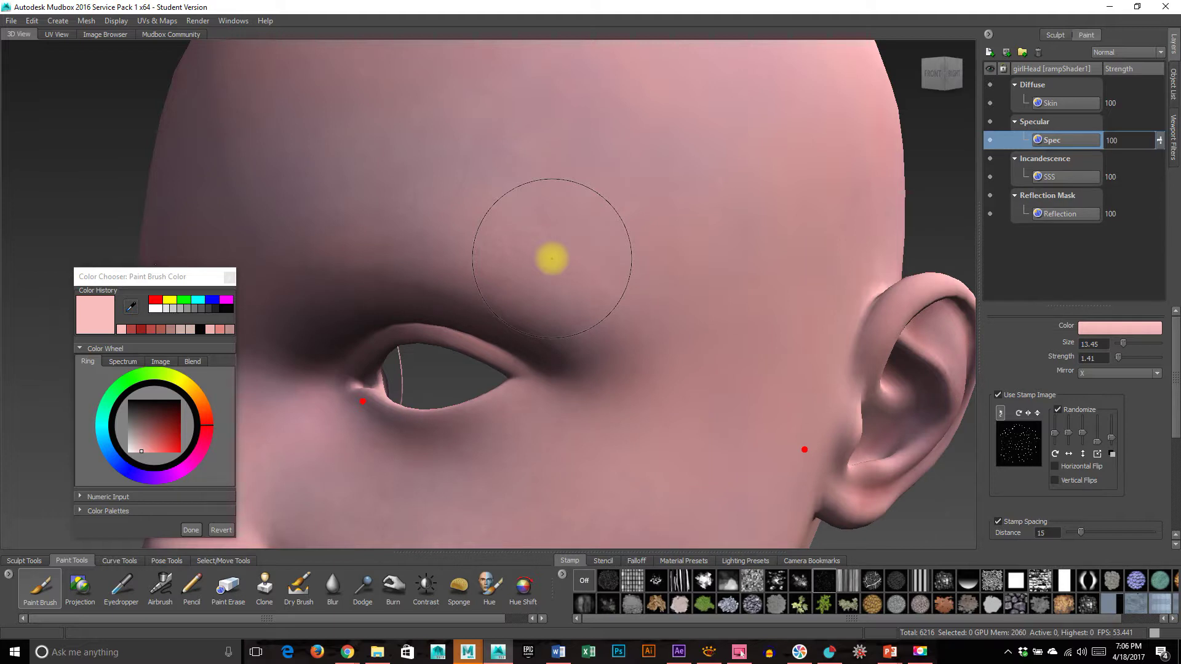
left_click_drag(772, 287, 809, 258, "alt")
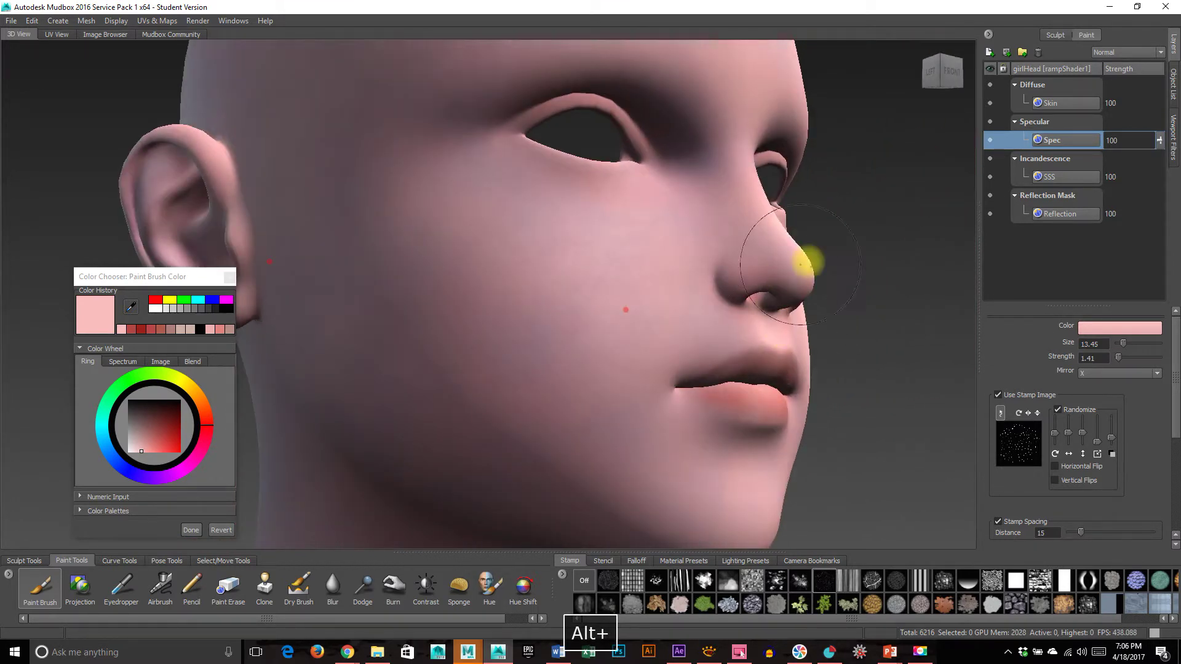
left_click_drag(717, 232, 597, 319, "alt")
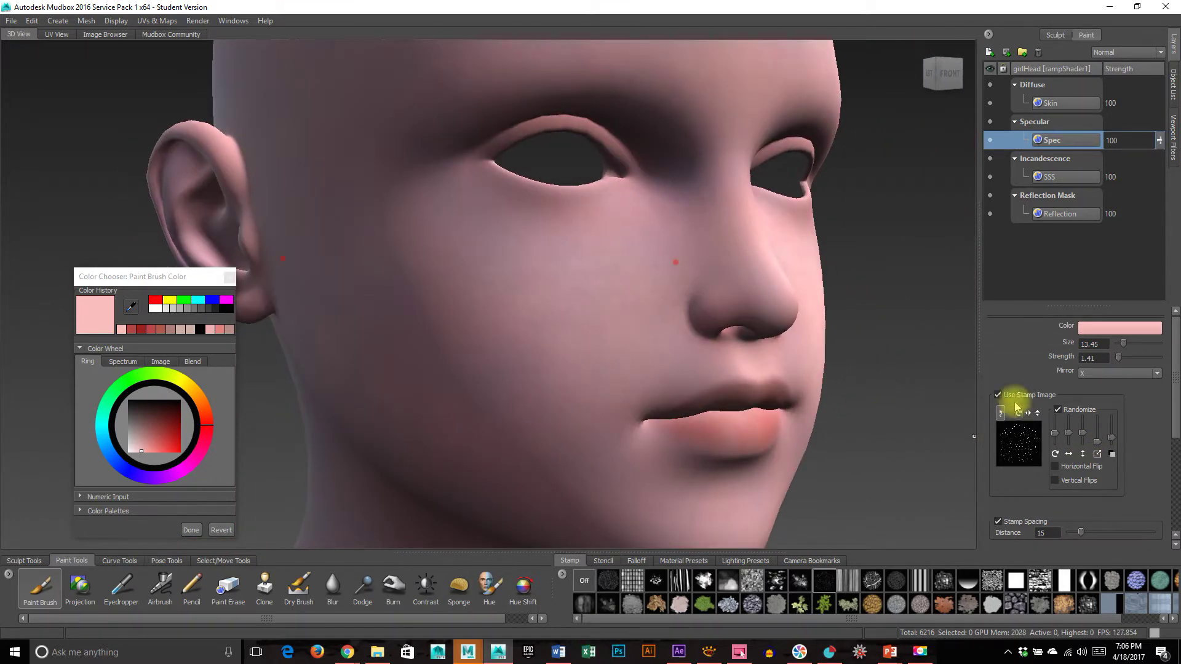
Disable the stamp image, set the brush size to 2.22 and try a pale pink stroke along the lower eyelid.
left_click(997, 395)
mouse_move(891, 394)
left_mouse_down("alt")
mouse_move(765, 356)
mouse_move(593, 390)
mouse_move(610, 387)
mouse_move(521, 452)
left_mouse_up("alt")
key("b")
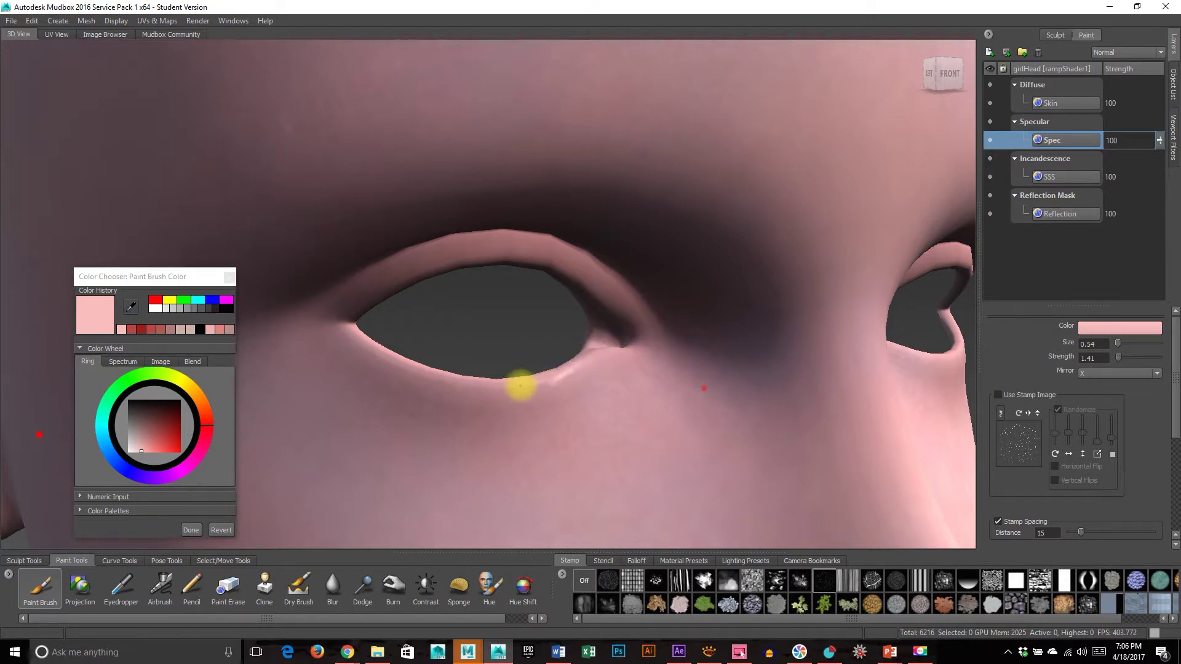
key("ctrl+z")
key("b")
left_click_drag(495, 385, 631, 376)
key("ctrl+z")
Choose the soft cloudy stamp and paint pale pink specular color along the lower eyelid rims of both eyes.
left_click(727, 580)
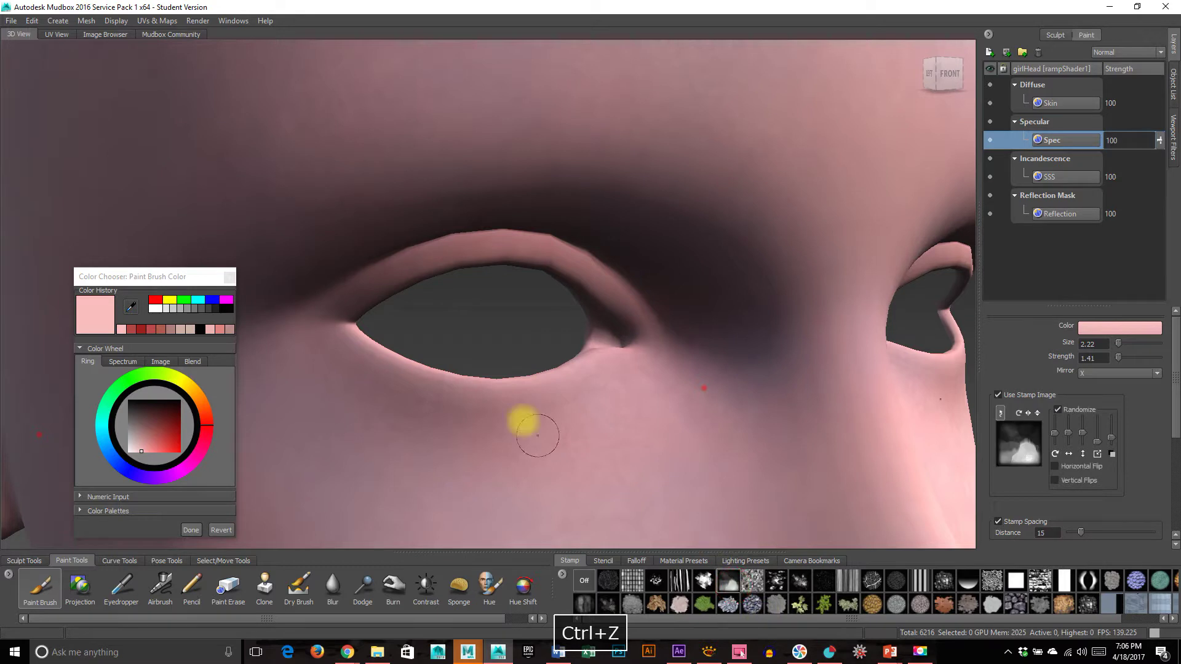
left_click_drag(537, 435, 585, 356)
mouse_move(479, 390)
left_mouse_down()
mouse_move(390, 364)
mouse_move(303, 317)
left_mouse_up()
mouse_move(725, 452)
left_mouse_down("alt")
mouse_move(638, 448)
mouse_move(766, 416)
left_mouse_up("alt")
left_click(723, 374)
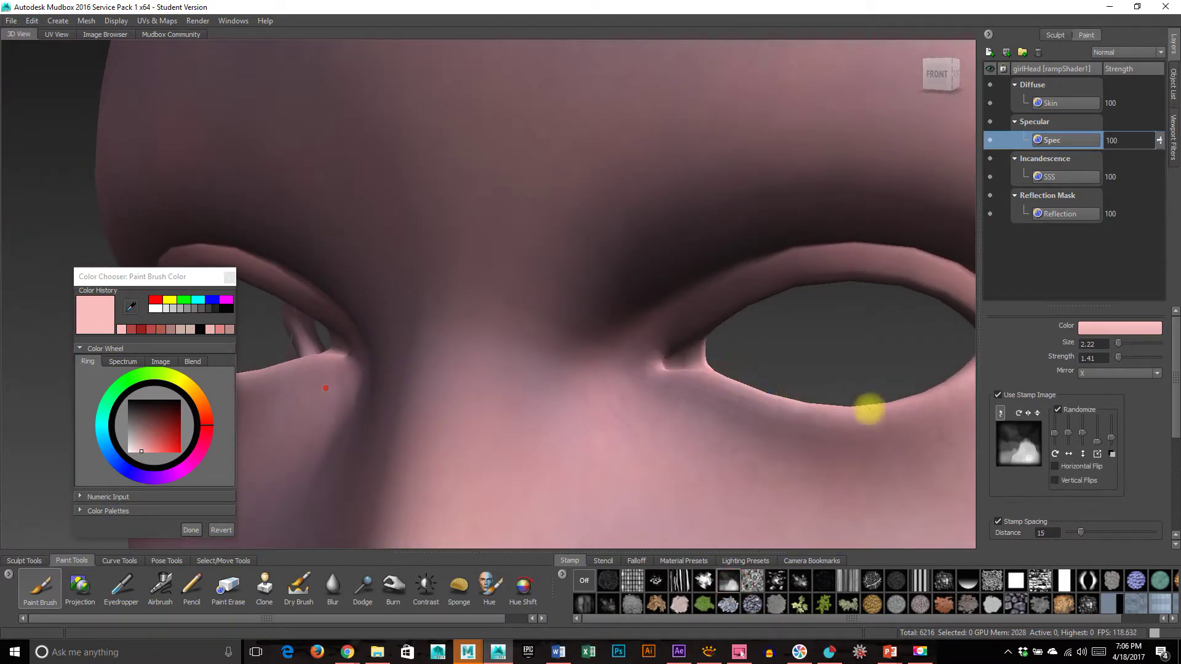
left_click_drag(925, 418, 767, 387)
Switch to the Burn brush at size 9.14, with its stamp image disabled and mirroring set to Off.
left_click_drag(712, 339, 727, 415, "alt")
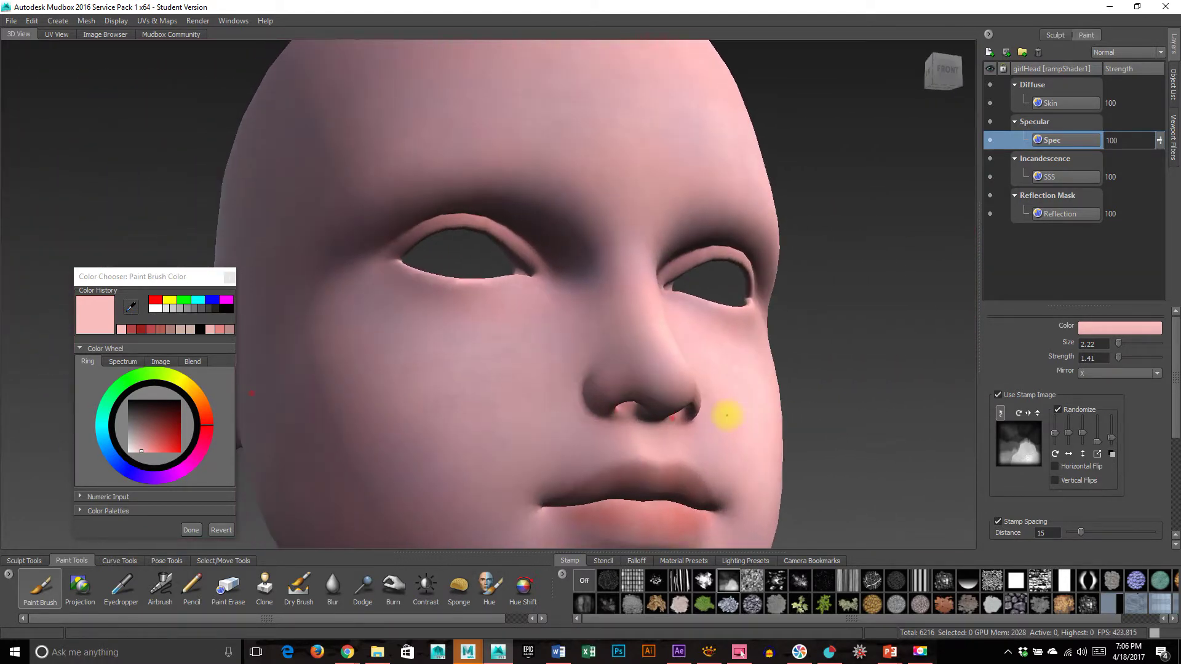
left_click(367, 592)
left_click(393, 587)
left_click_drag(397, 185, 423, 182)
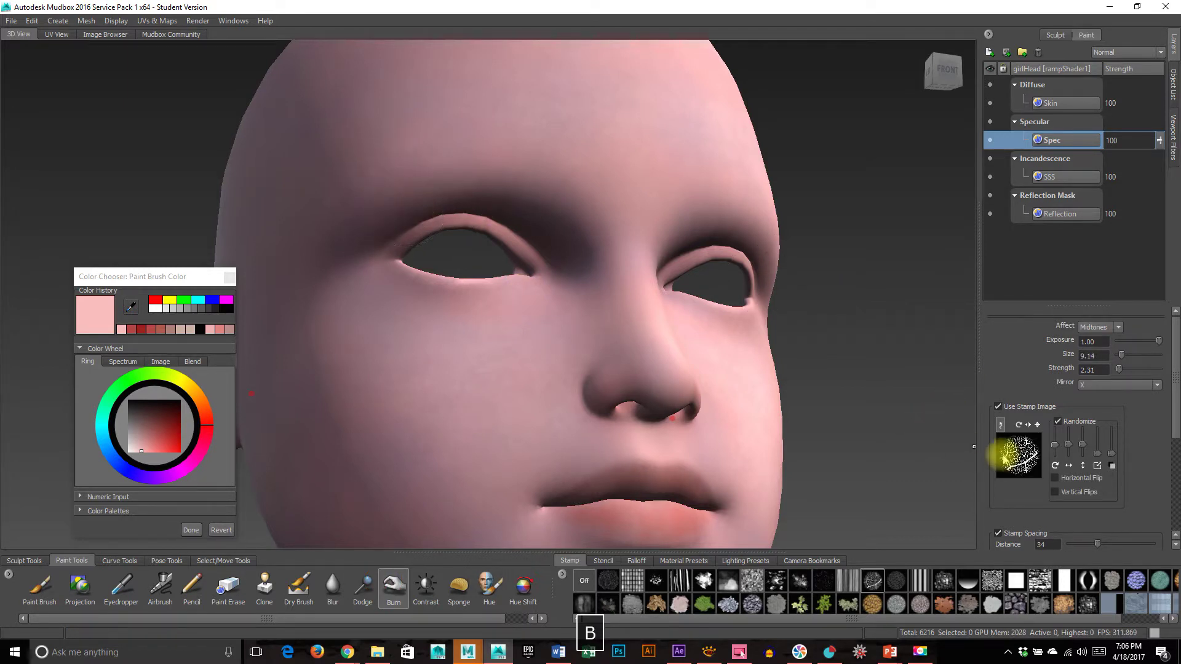
left_click(997, 406)
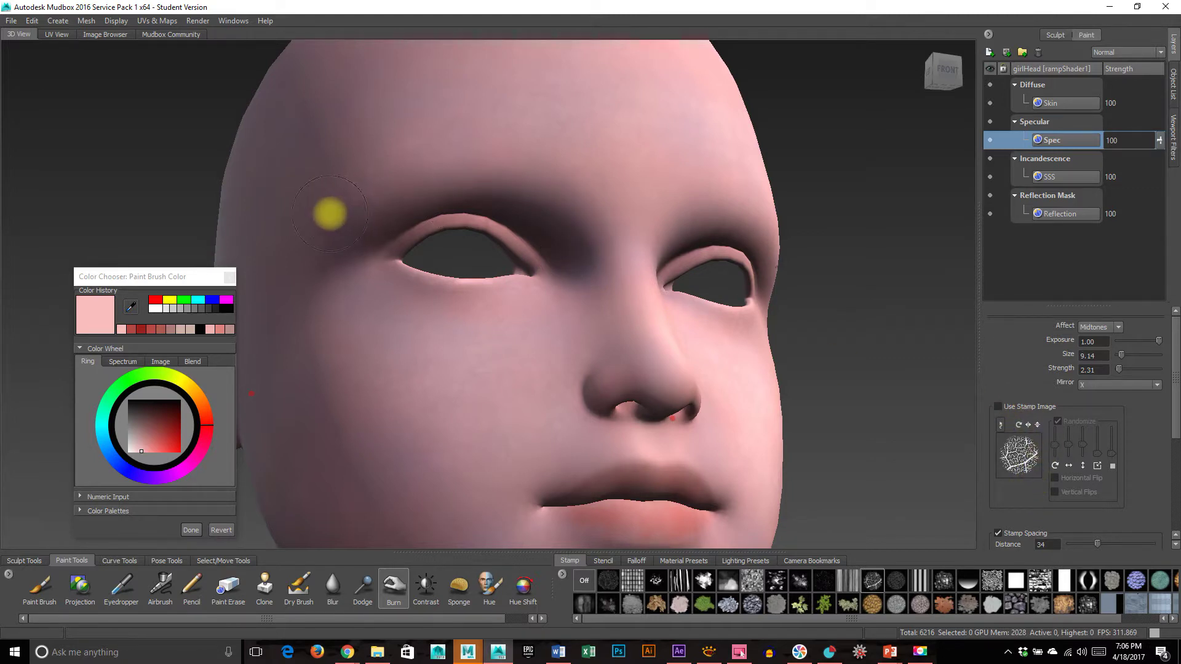
scroll(1090, 385, "up", 1)
scroll(1084, 360, "down", 2)
scroll(1095, 362, "up", 2)
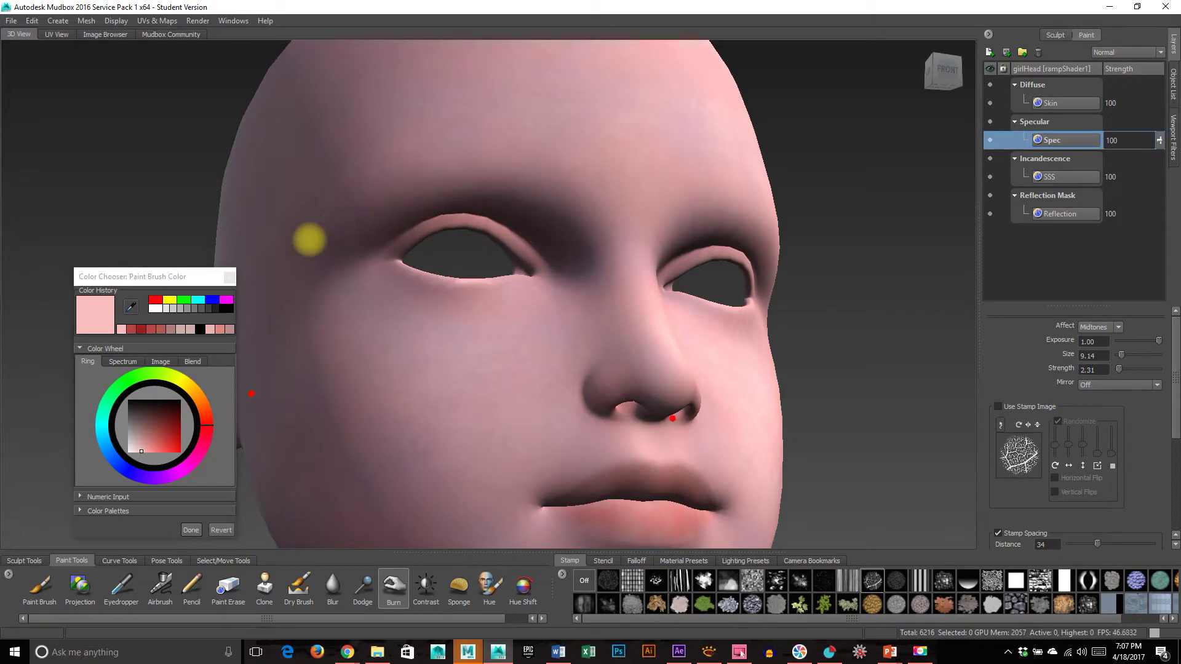
Examine the painted head from the front and side, both at a distance and close to the eyes and nose.
left_click_drag(617, 326, 549, 348, "alt")
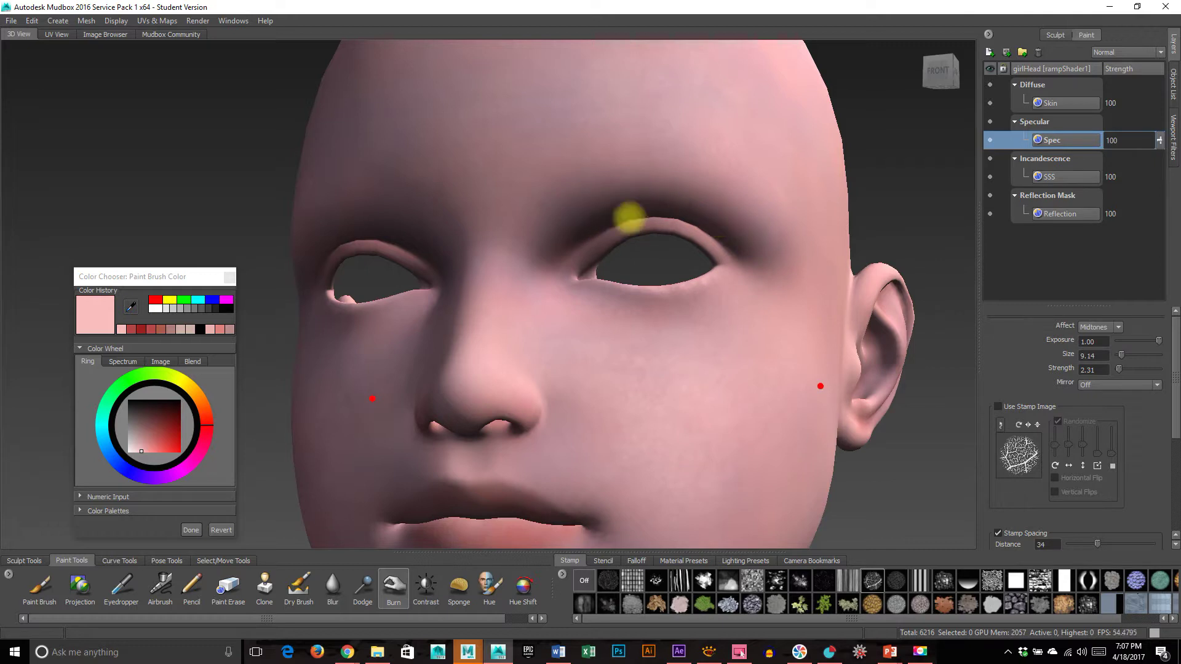
right_click_drag(722, 400, 356, 390, "alt")
left_click_drag(356, 390, 487, 442, "alt")
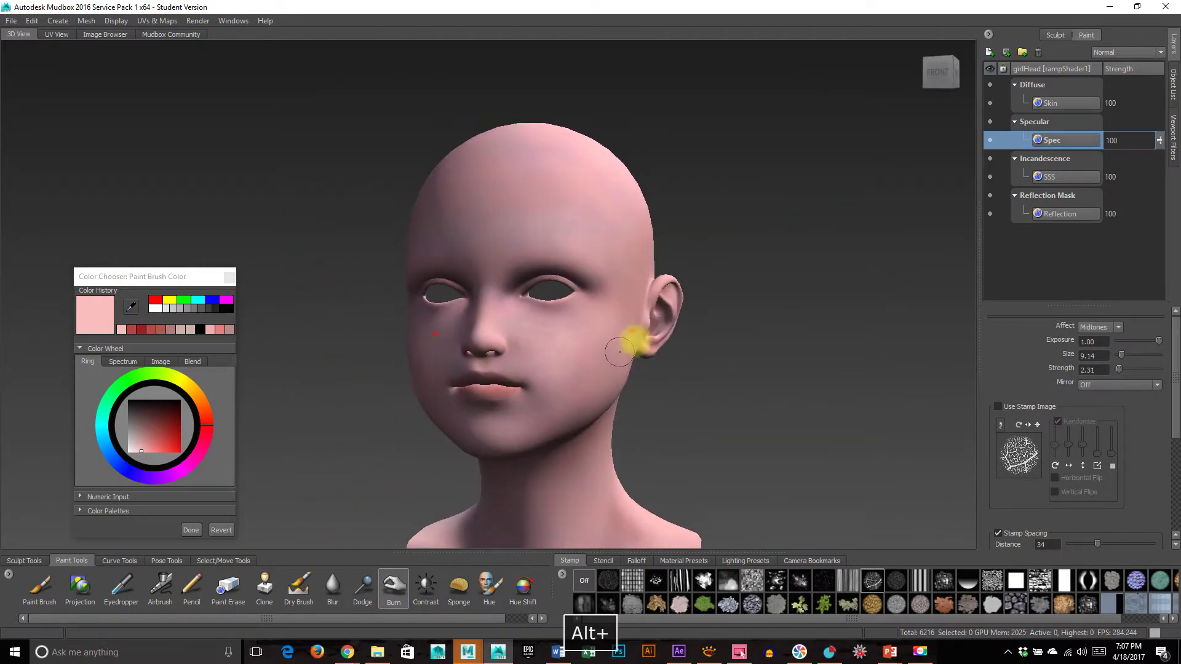
right_click_drag(520, 270, 690, 451, "alt")
left_click_drag(691, 451, 444, 455, "alt")
right_click_drag(443, 455, 482, 461, "alt")
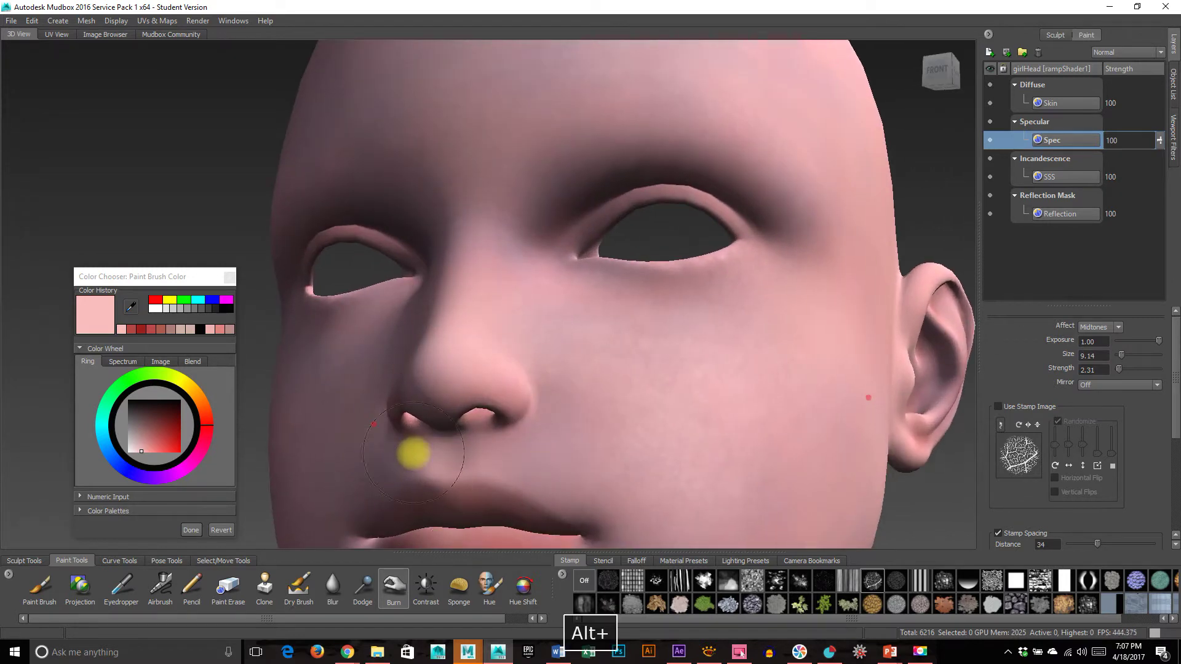
left_click_drag(910, 281, 818, 326, "alt")
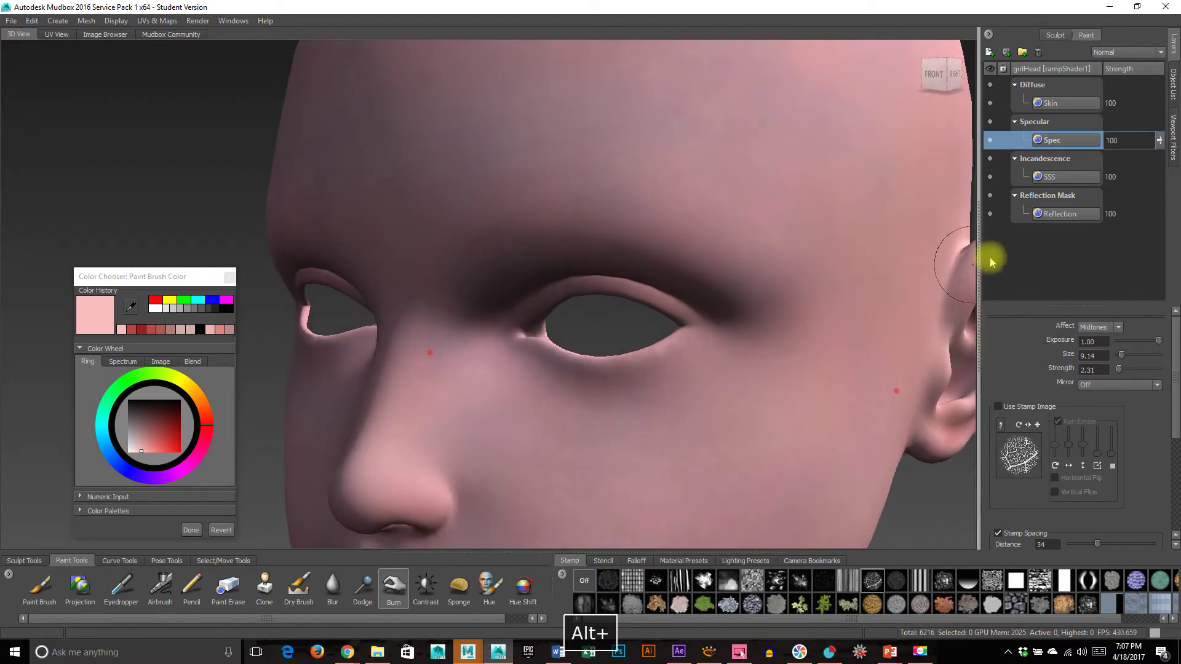
Enable the Ambient Occlusion viewport filter, check the face from the front, and return to the paint layer list.
left_click(1171, 133)
left_click(1041, 120)
mouse_move(575, 263)
left_mouse_down("alt")
mouse_move(345, 316)
mouse_move(746, 331)
mouse_move(657, 395)
mouse_move(524, 393)
mouse_move(746, 395)
mouse_move(538, 386)
mouse_move(707, 363)
mouse_move(577, 400)
mouse_move(727, 416)
mouse_move(506, 402)
mouse_move(603, 403)
mouse_move(709, 448)
mouse_move(699, 440)
mouse_move(720, 398)
left_mouse_up("alt")
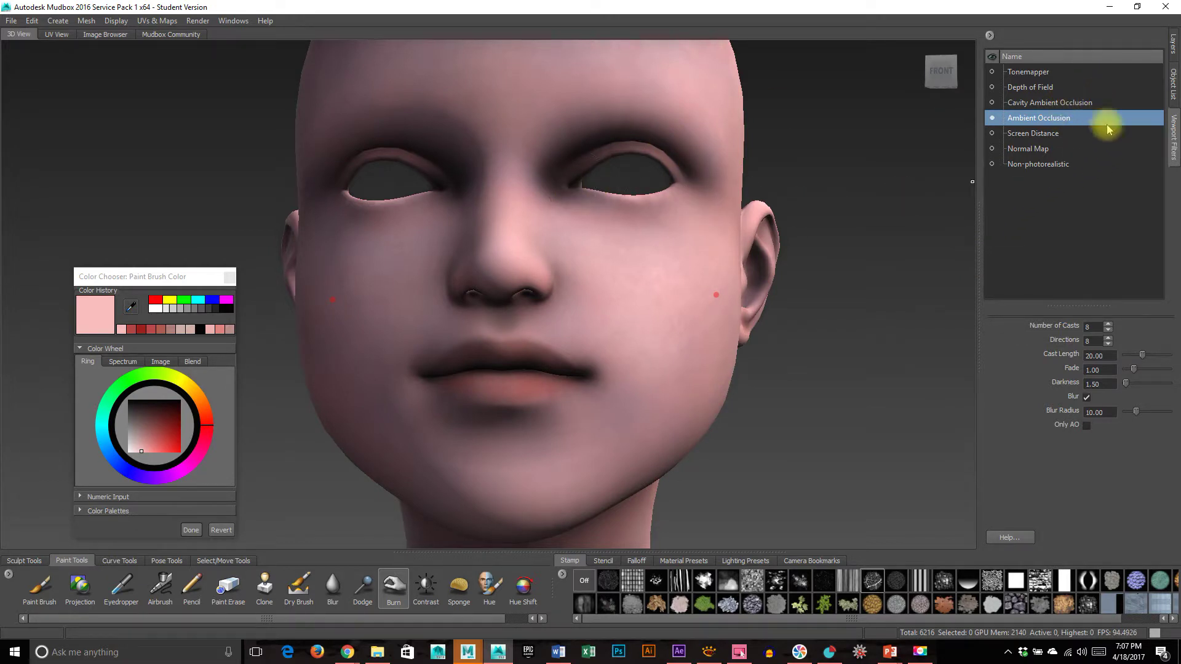
left_click(1173, 54)
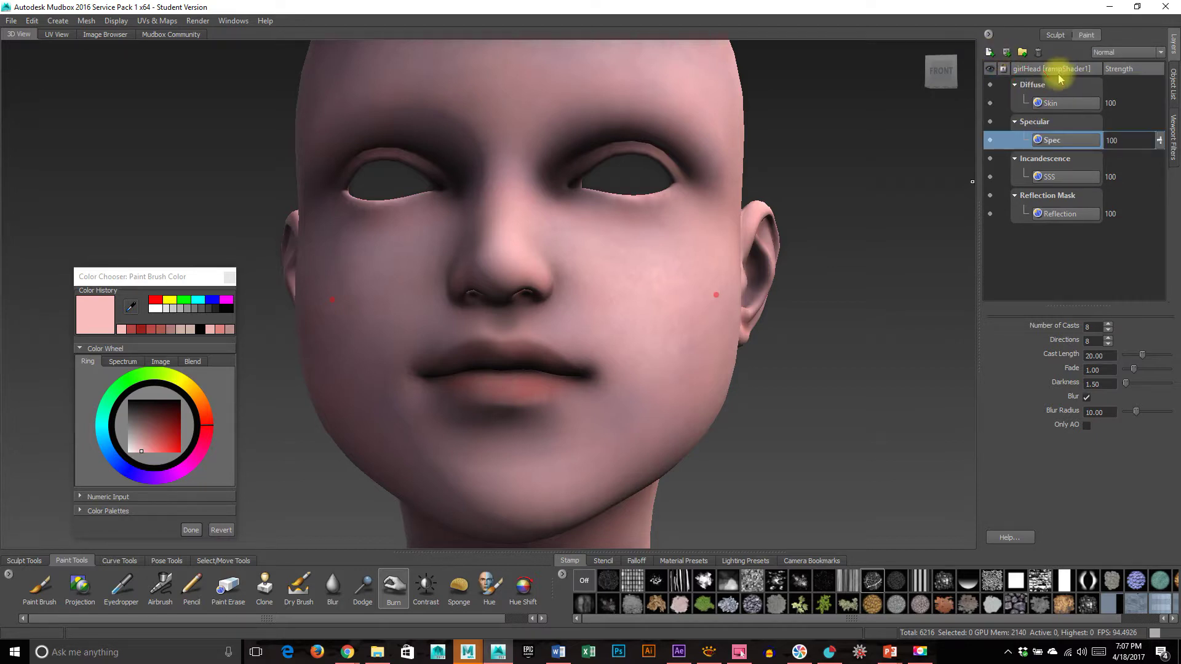
Create a new paint layer named Makeup1 in the Diffuse channel at size 2048.
left_click(988, 52)
triple_click(631, 289)
type("Makeup1")
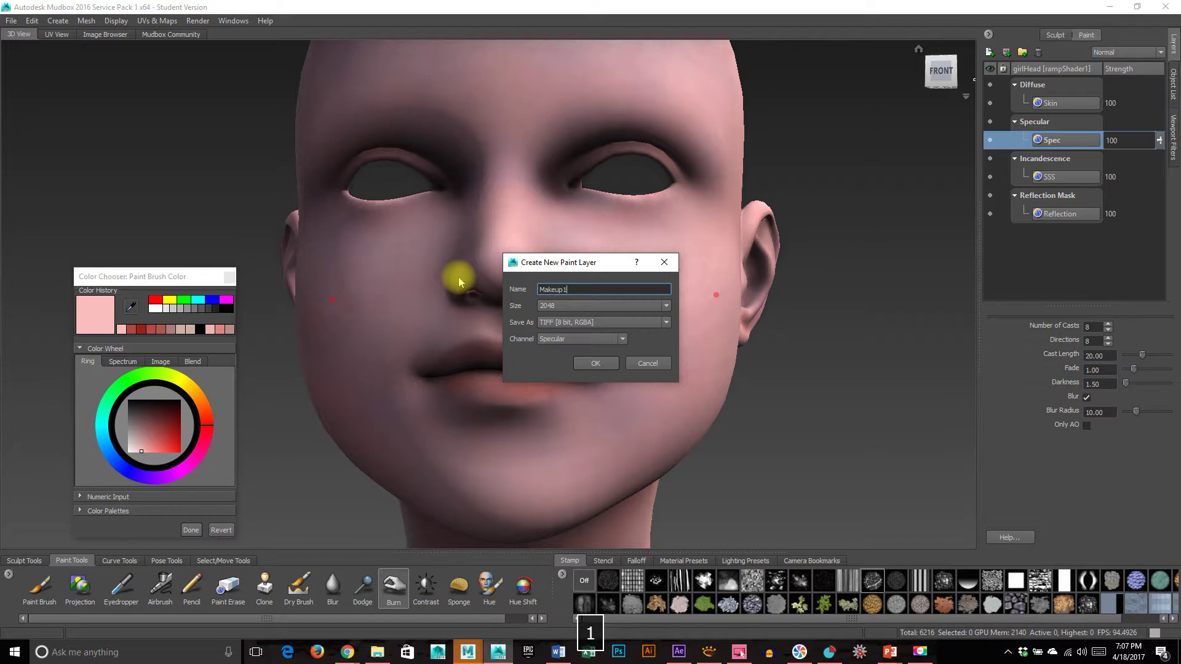
left_click(593, 337)
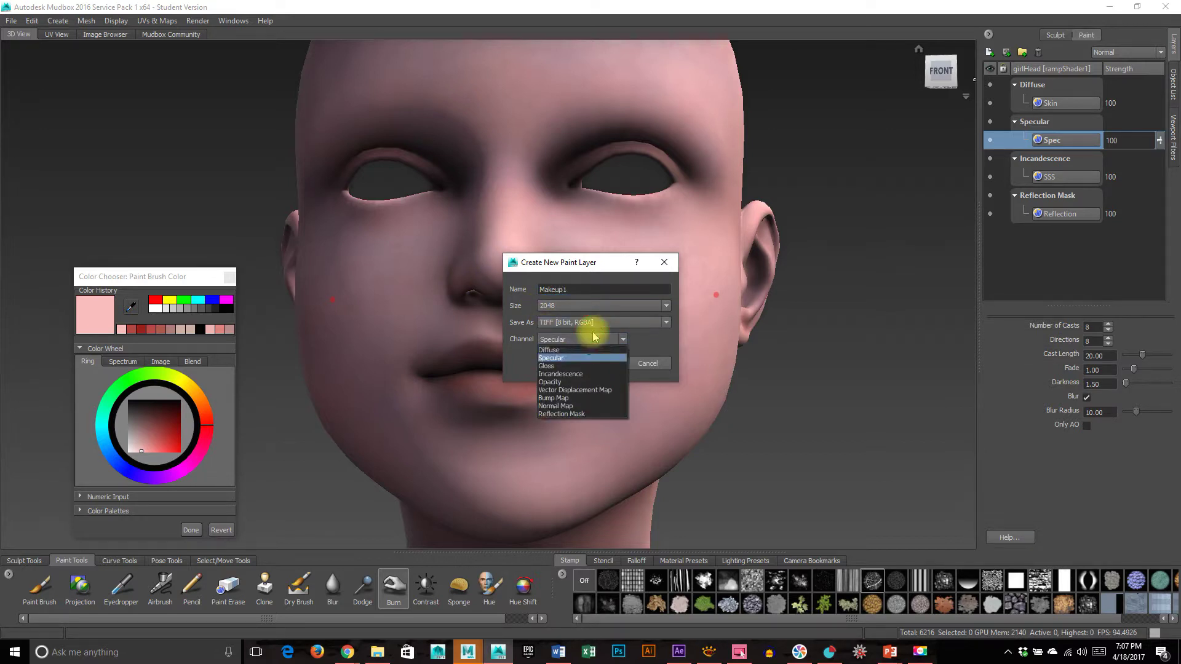
left_click(575, 350)
left_click(594, 363)
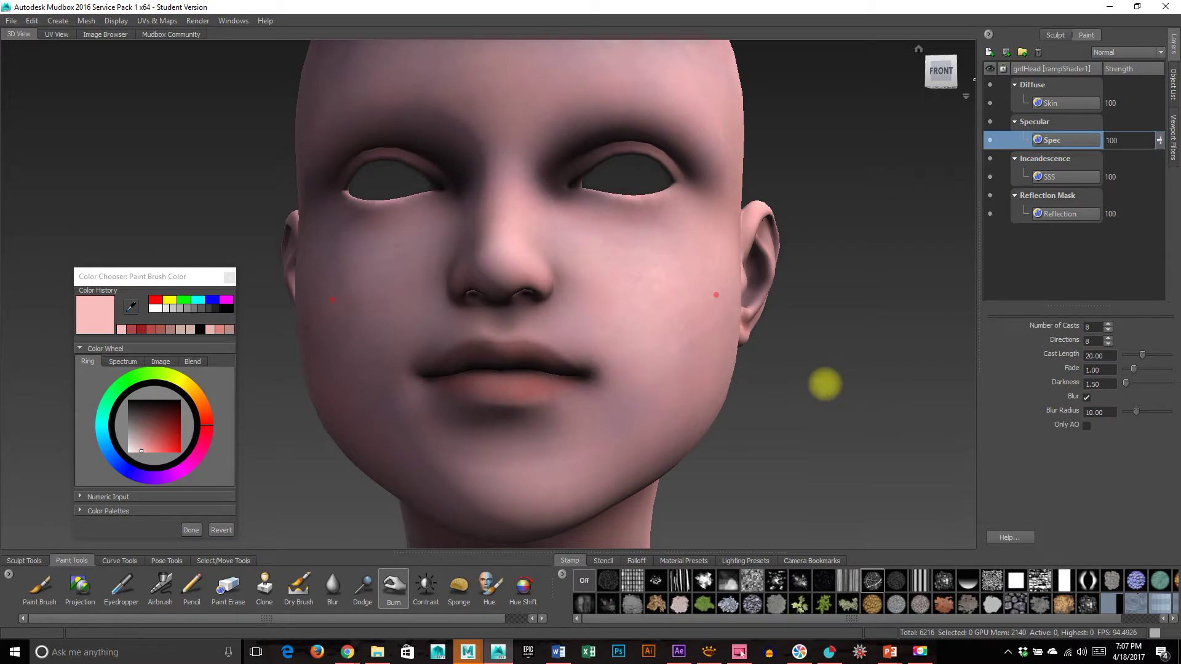
Select the Paint Brush, pick black from the color history, and frame the head's left eye closely.
left_click_drag(717, 356, 680, 459, "alt")
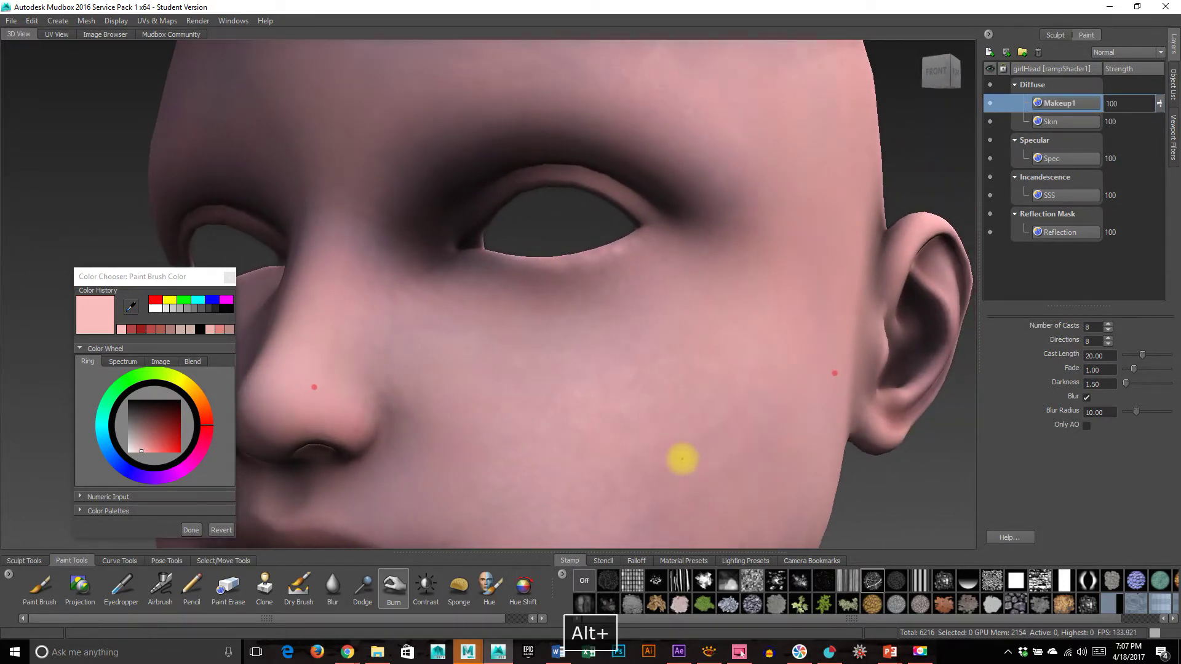
left_click(202, 330)
key("b")
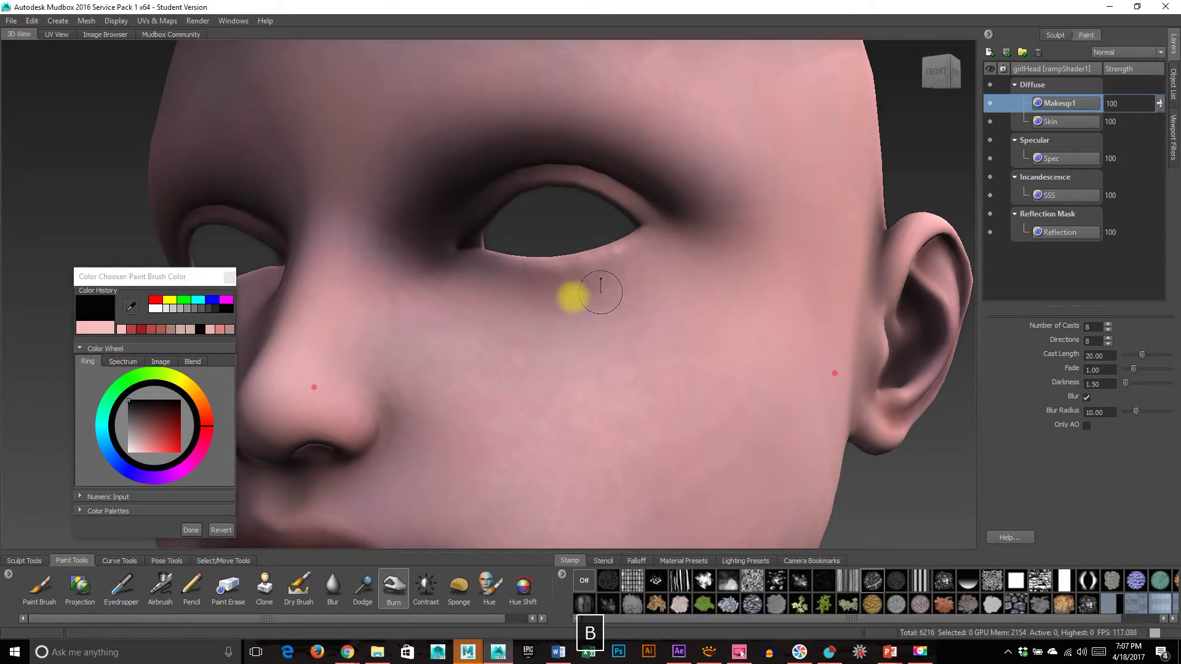
left_click(40, 583)
right_click_drag(606, 312, 681, 353, "alt")
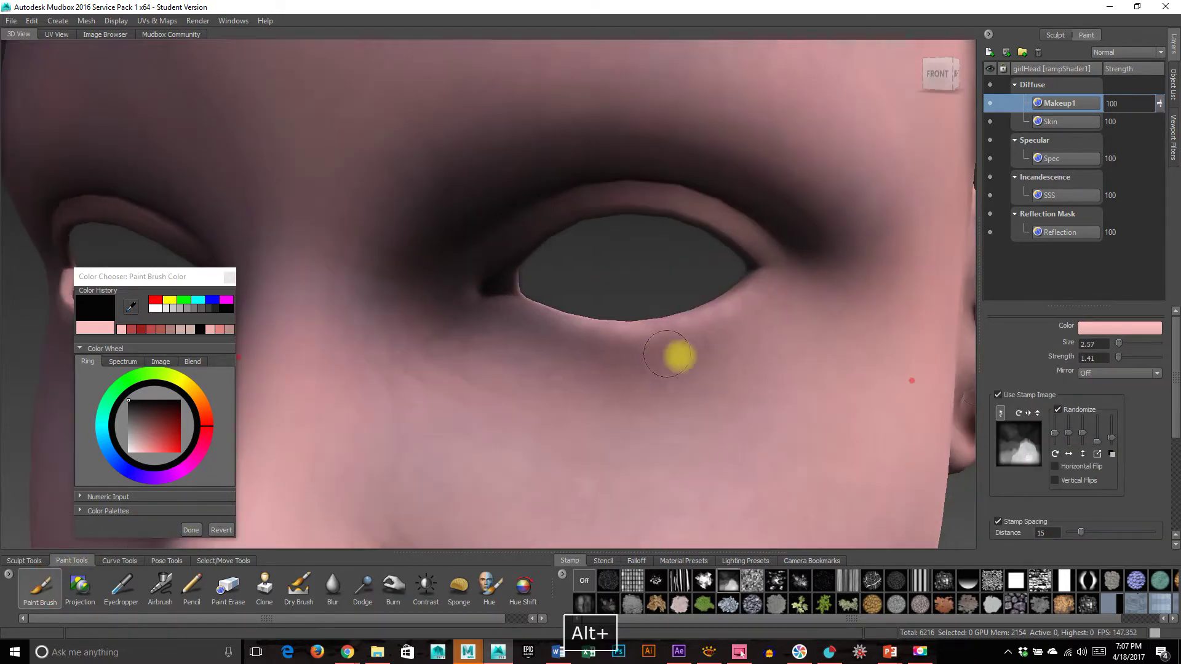
left_click(88, 310)
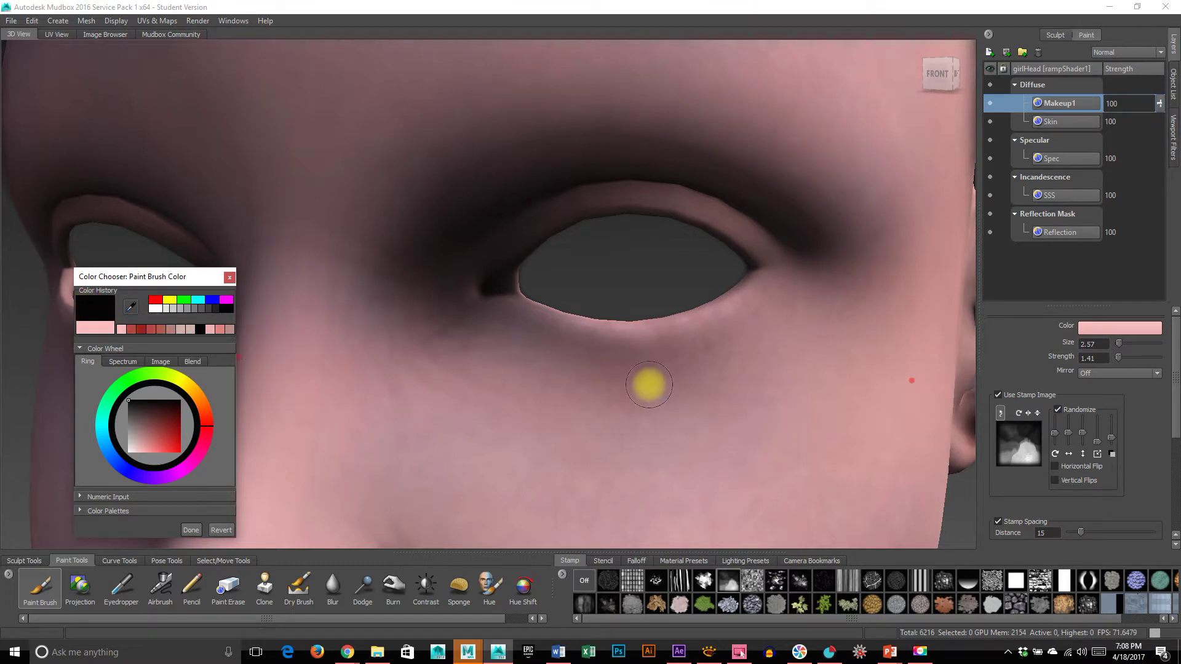
left_click_drag(703, 327, 870, 261, "alt")
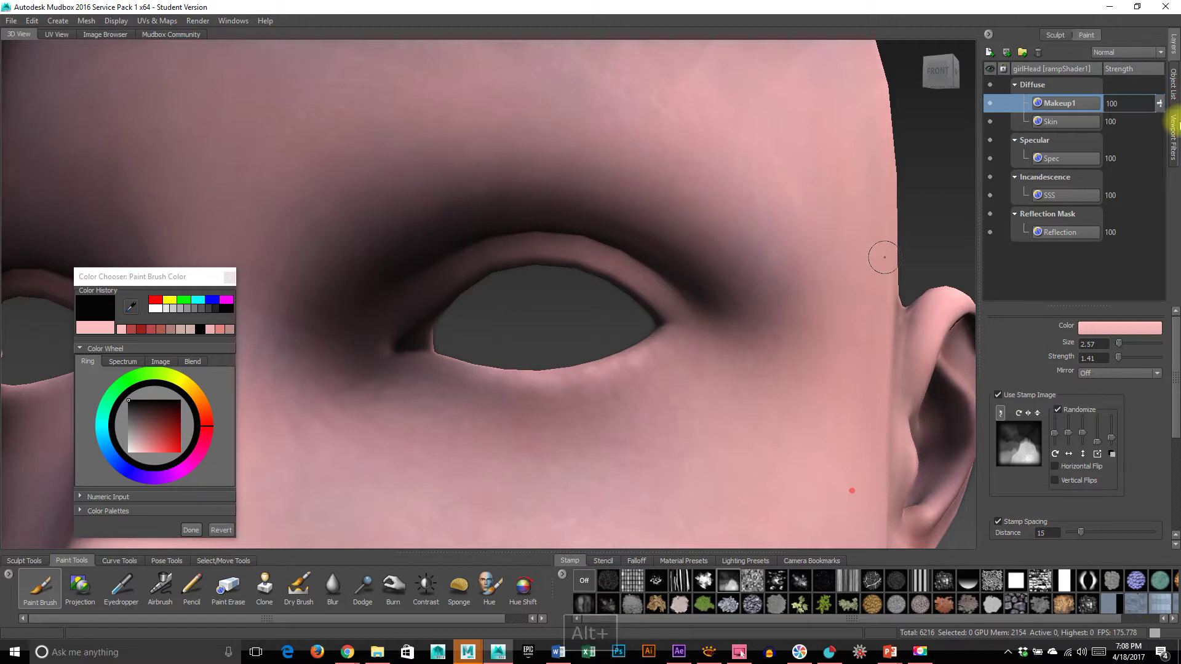
Disable the Ambient Occlusion viewport filter and return to the paint layer list.
left_click(1173, 134)
left_click(1045, 128)
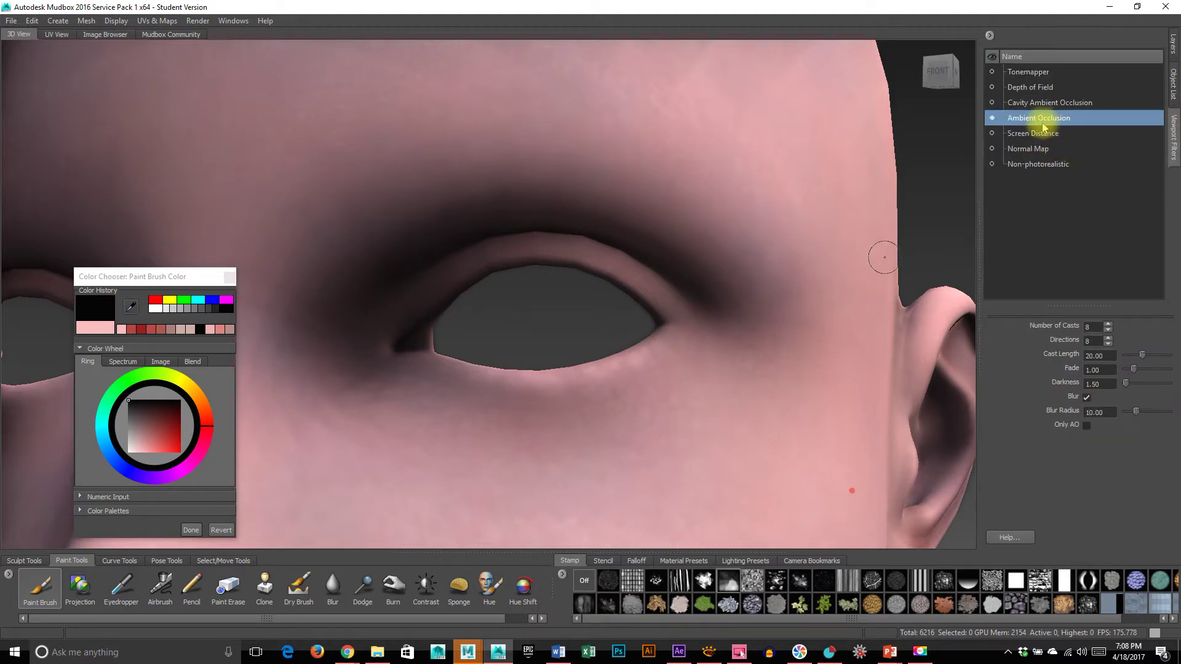
left_click(993, 118)
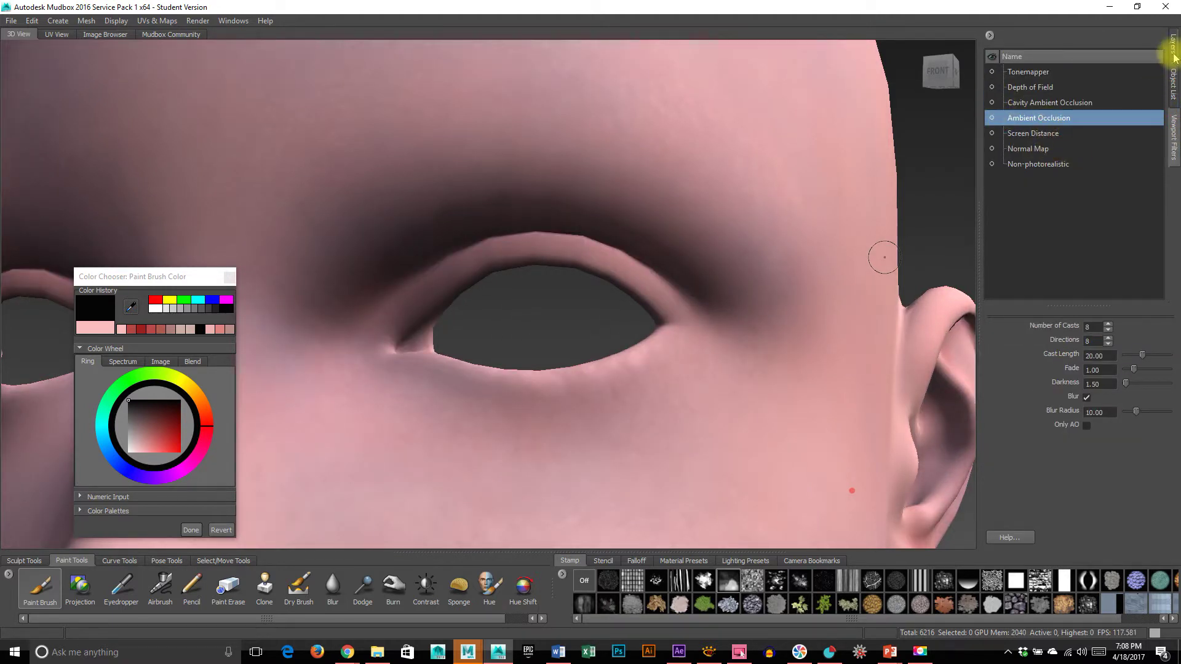
left_click(1175, 59)
left_click(1175, 82)
left_click(1175, 52)
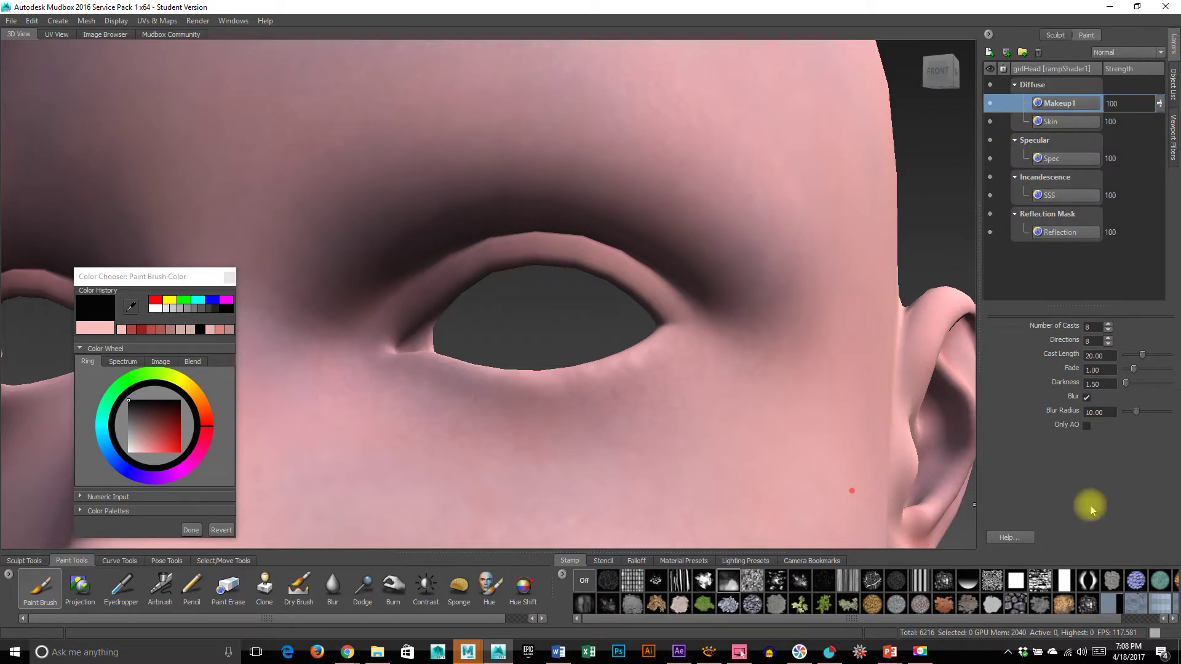
Disable the Paint Brush's stamp image, enable Steady Stroke, and set the stamp spacing distance to 25, undoing the test stroke.
left_click(41, 584)
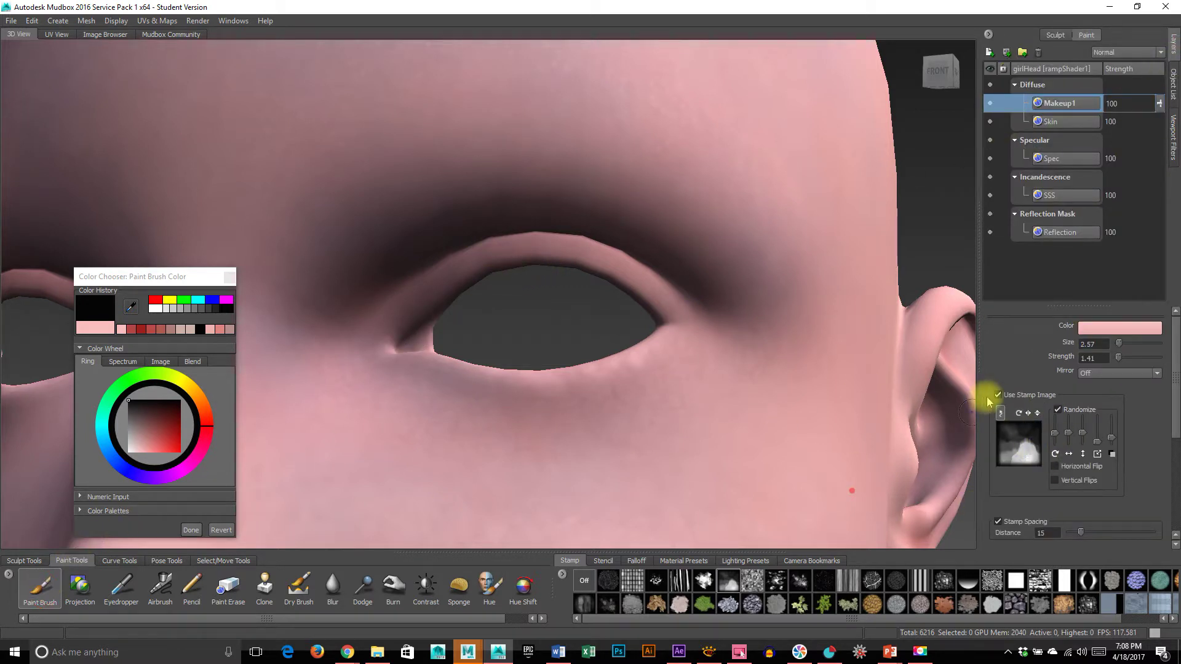
left_click(998, 396)
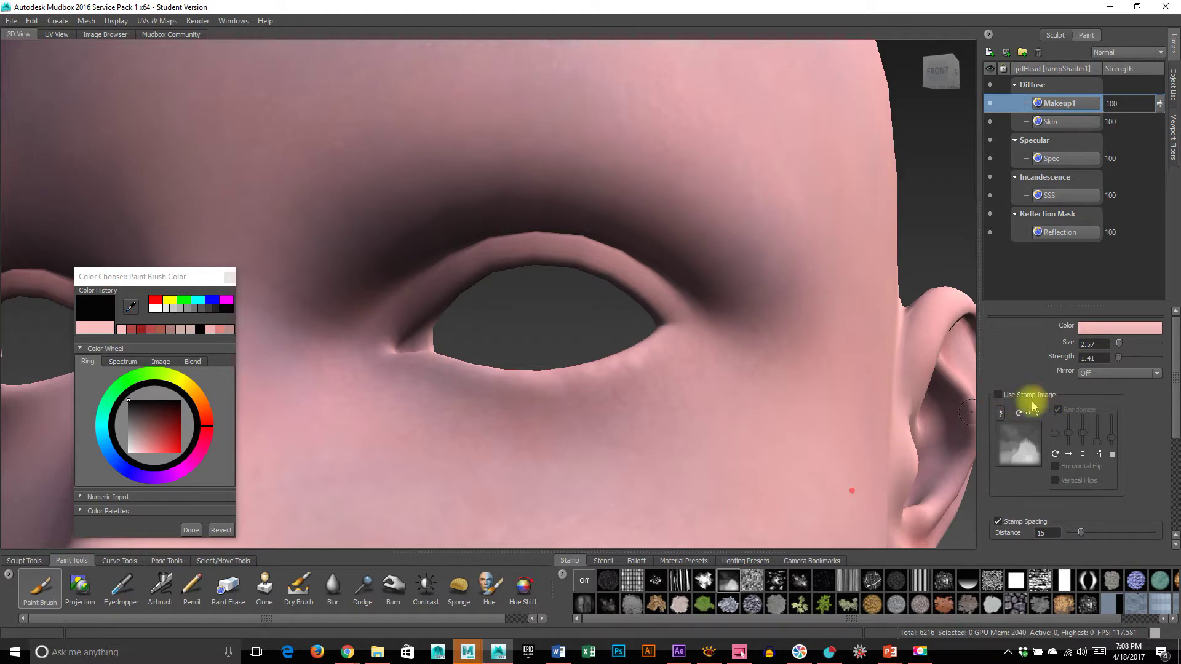
scroll(1089, 518, "down", 3)
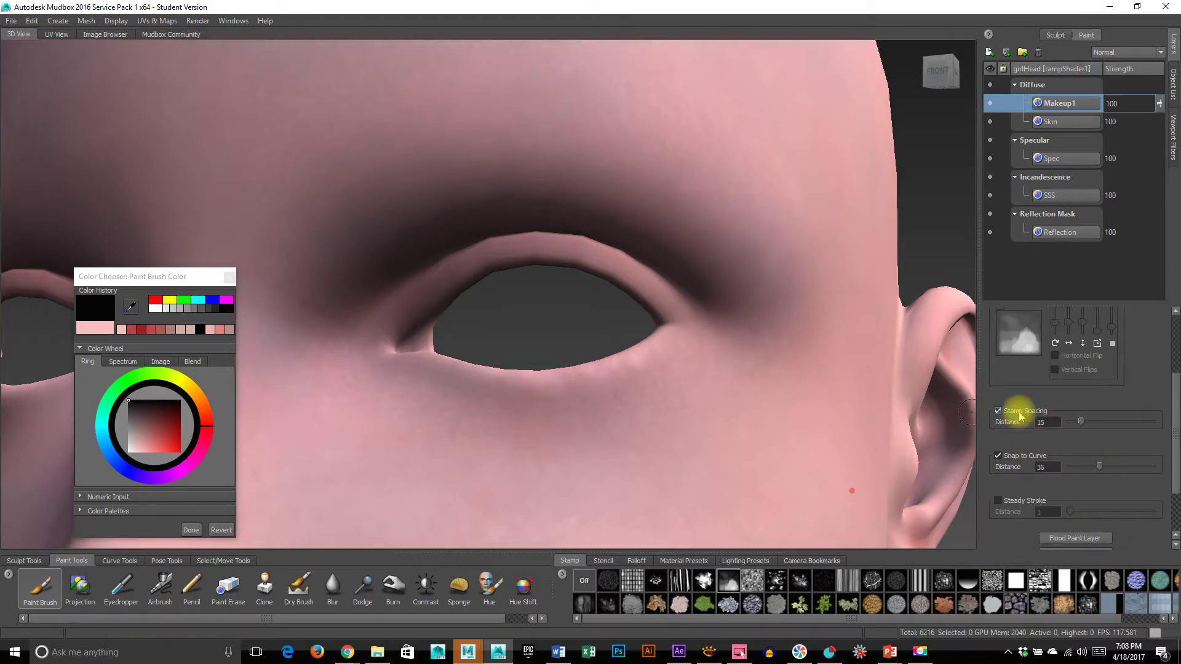
mouse_move(1019, 415)
left_click(998, 500)
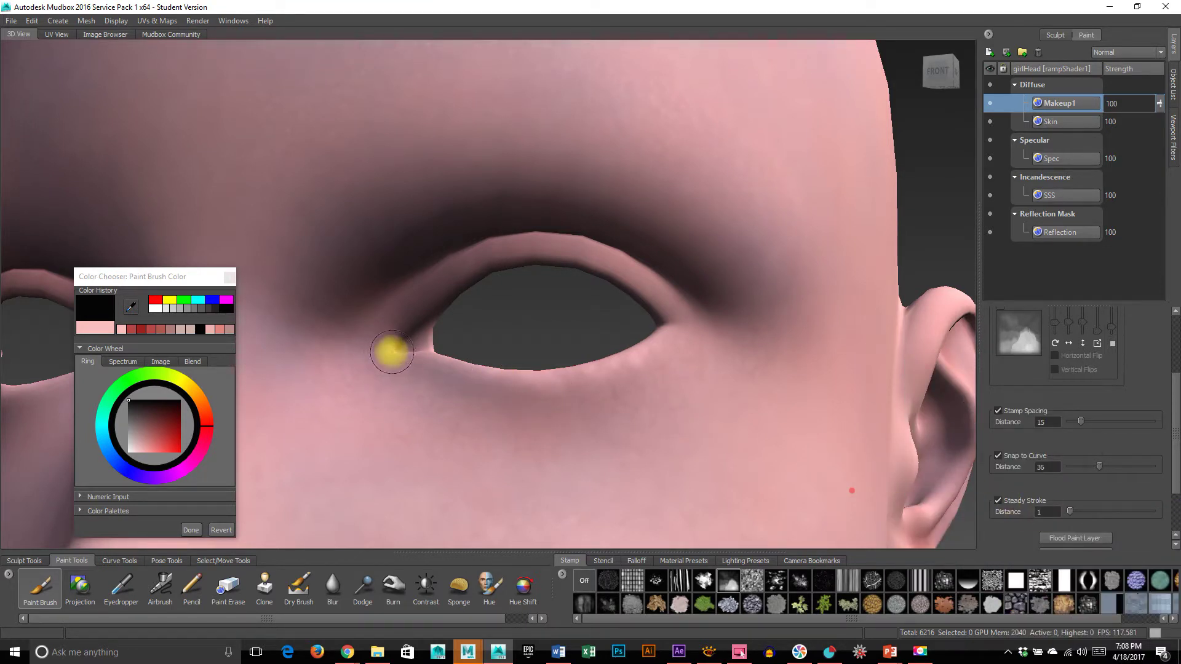
left_click_drag(391, 352, 520, 378)
key("ctrl+z")
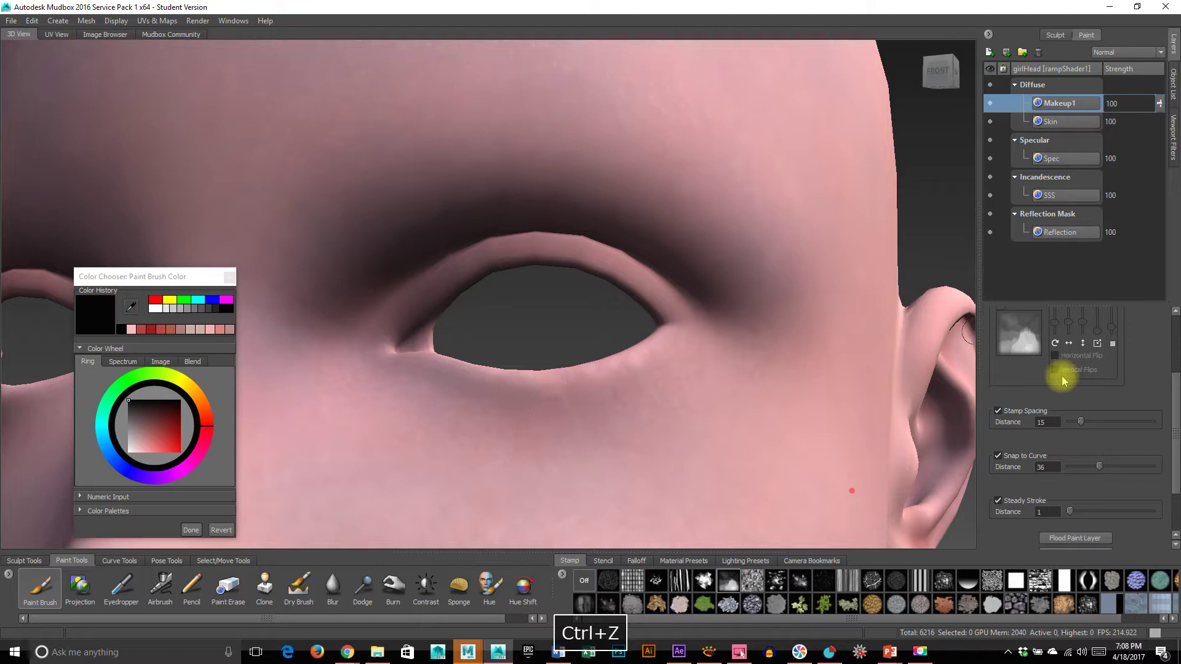
scroll(1094, 394, "up", 3)
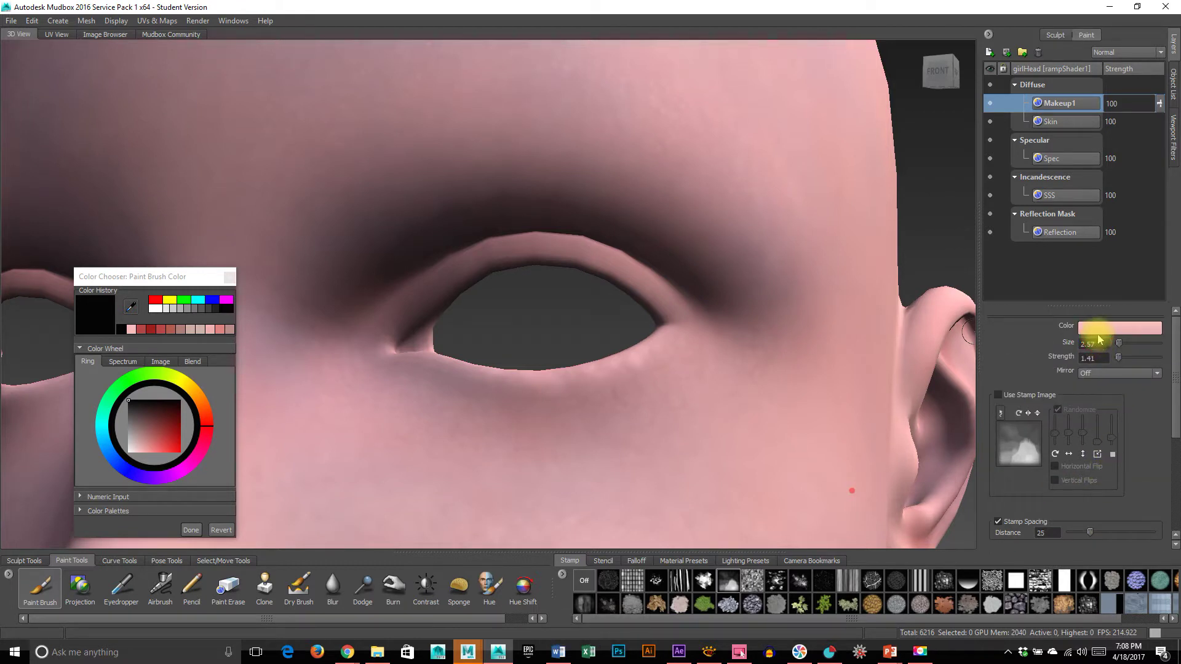
Set the brush color to a dark reddish brown and try a stroke along the inner part of the left upper eyelid.
left_click(1099, 332)
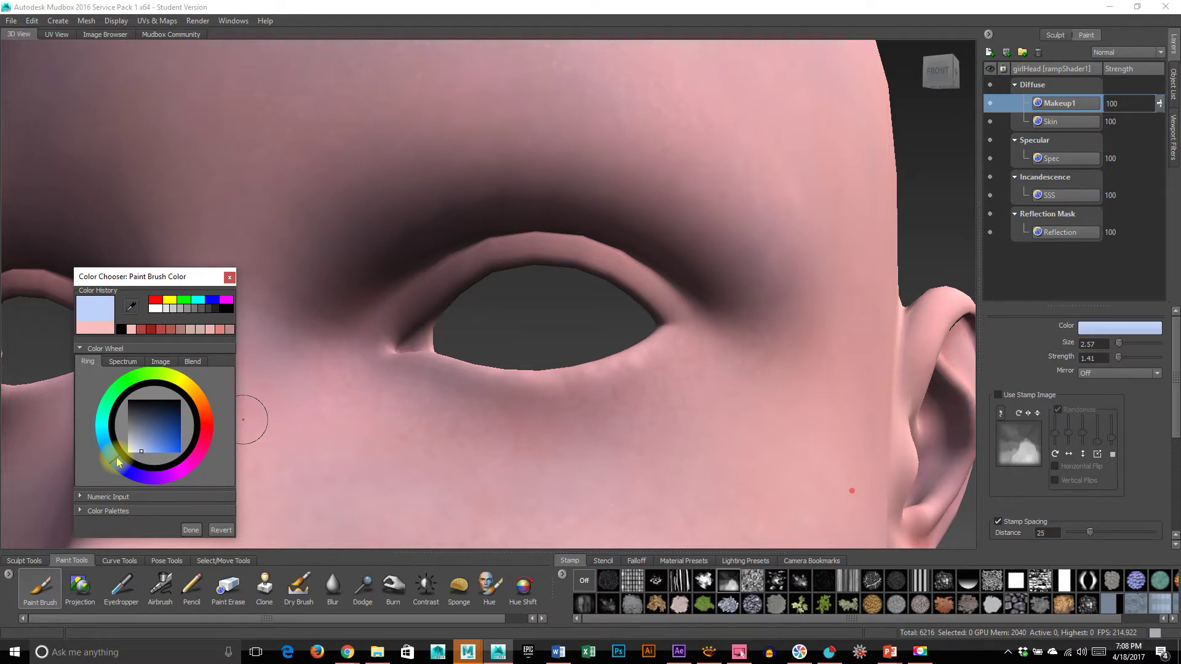
mouse_move(201, 405)
left_mouse_down()
mouse_move(208, 419)
mouse_move(165, 419)
left_mouse_up()
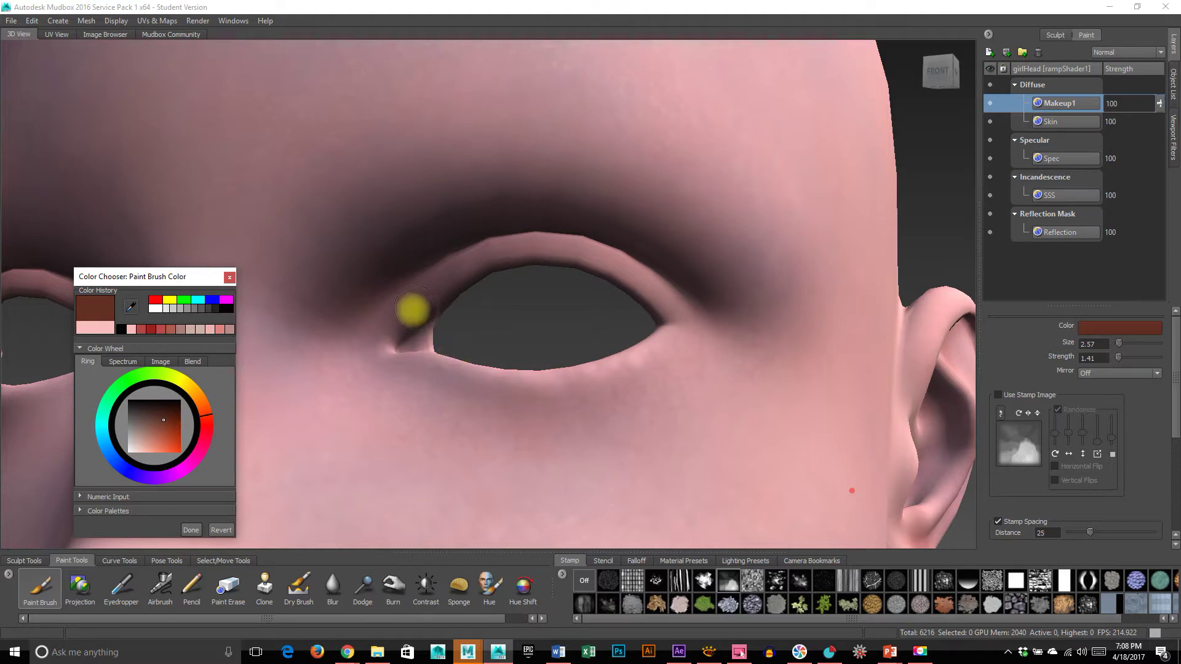
left_click_drag(327, 355, 388, 351, "alt")
right_click_drag(387, 351, 492, 335, "alt")
left_click_drag(493, 335, 549, 378, "alt")
middle_click_drag(549, 378, 541, 380, "alt")
mouse_move(410, 381)
left_mouse_down()
mouse_move(554, 275)
mouse_move(564, 300)
left_mouse_up()
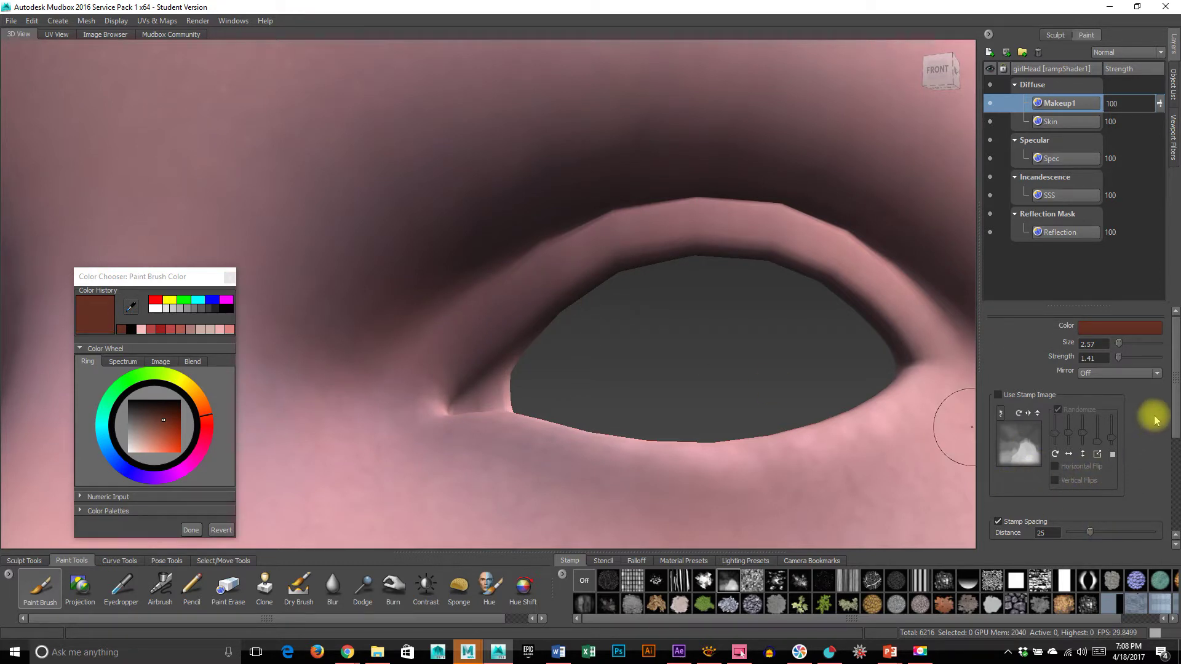
Set the Steady Stroke distance to 5 and raise the brush strength to 51.32, undoing the faint eyelid test stroke.
left_click_drag(1175, 414, 1173, 515)
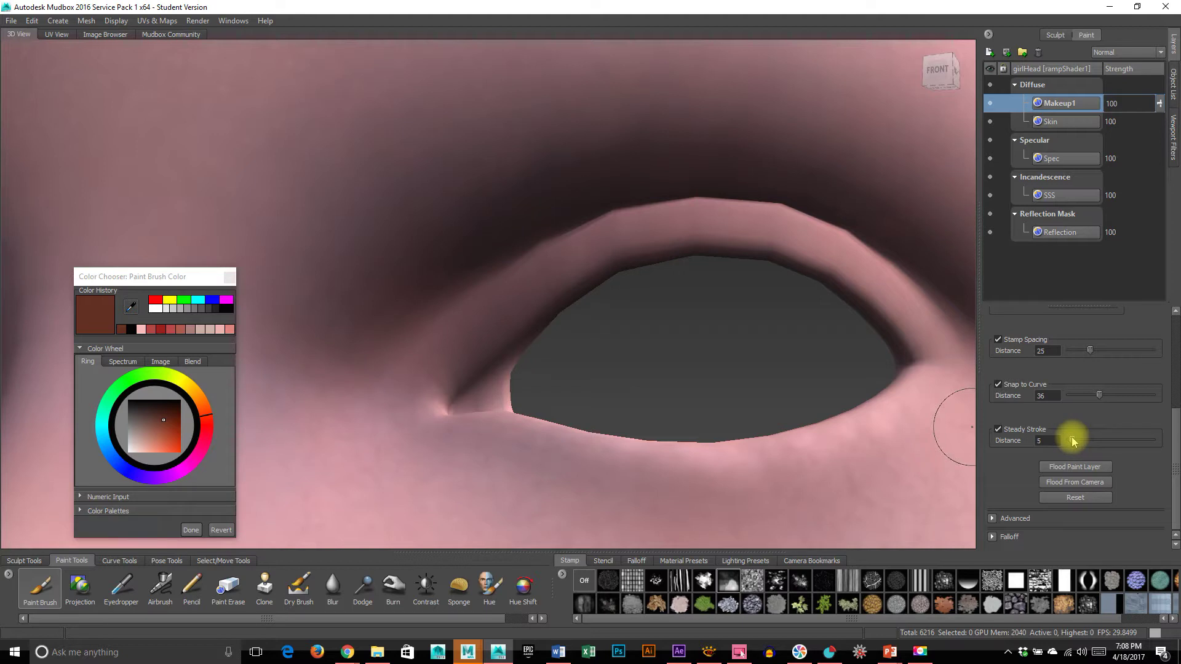
mouse_move(452, 360)
left_mouse_down()
mouse_move(567, 264)
mouse_move(769, 235)
left_mouse_up()
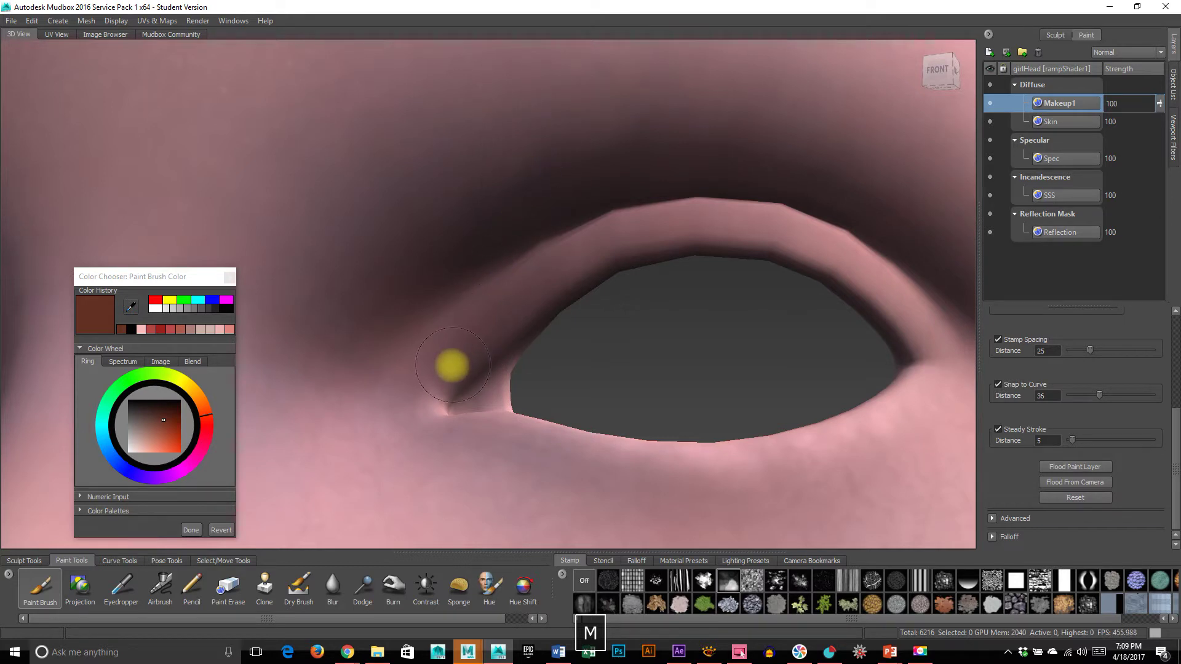
mouse_move(448, 367)
left_mouse_down()
mouse_move(487, 303)
mouse_move(615, 237)
left_mouse_up()
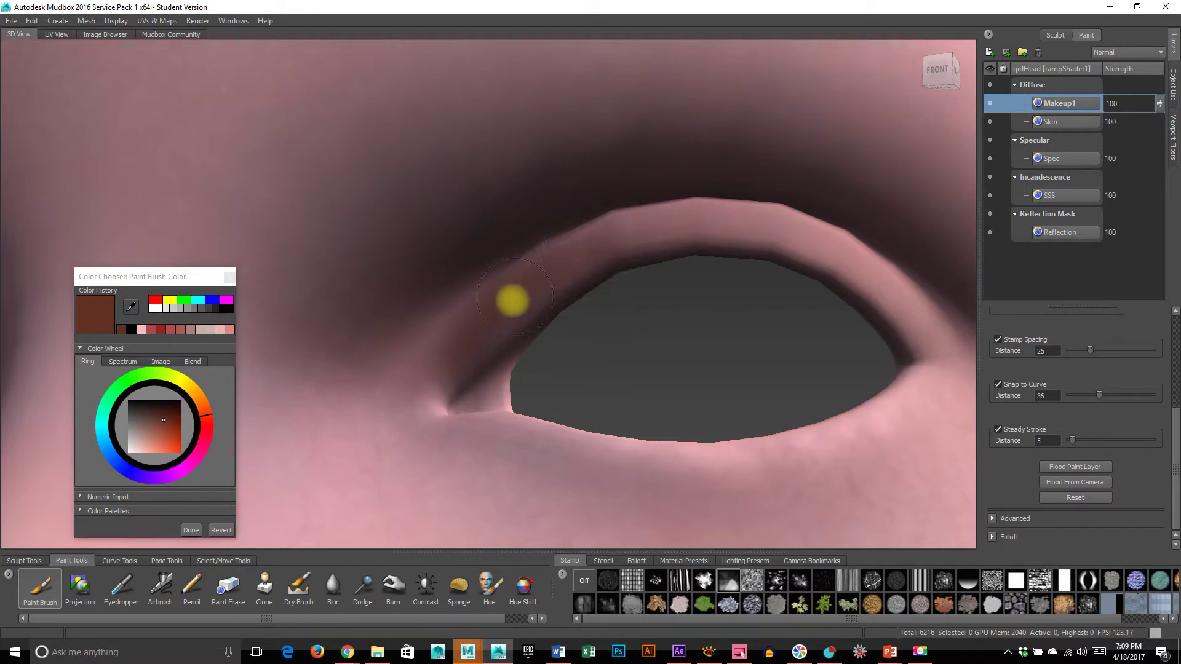
key("ctrl+z")
key("m")
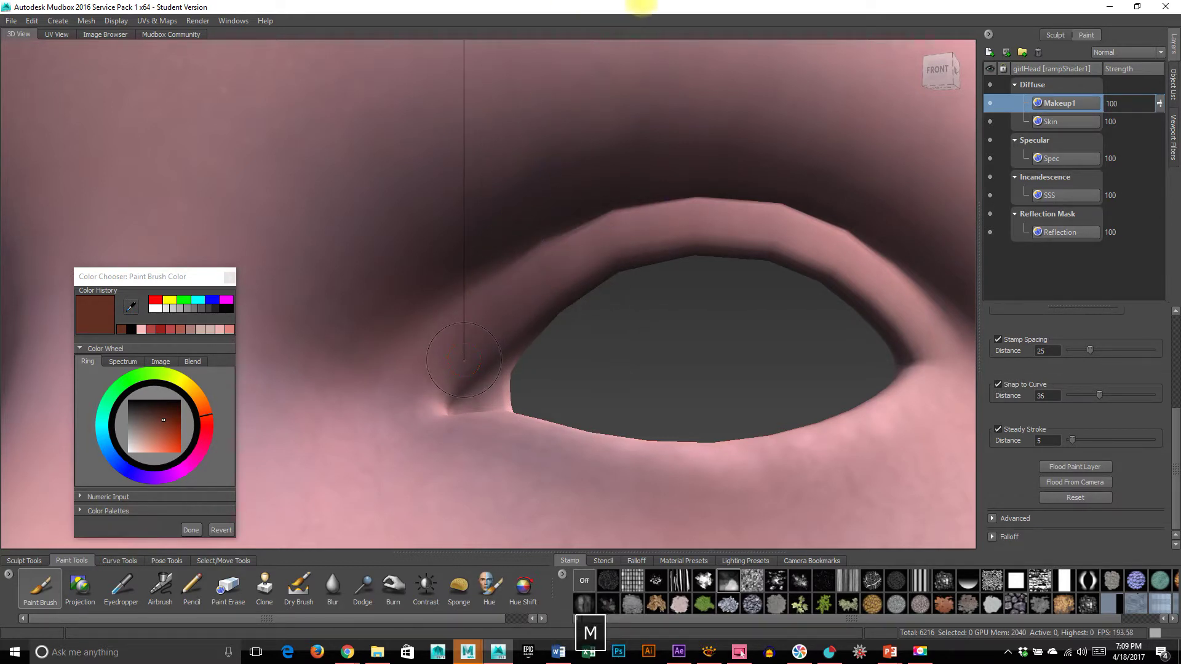
Try painting reddish brown along the whole left upper eyelid without mirroring.
mouse_move(435, 380)
left_mouse_down()
mouse_move(519, 295)
mouse_move(593, 252)
mouse_move(651, 230)
mouse_move(730, 221)
mouse_move(814, 241)
mouse_move(978, 375)
left_mouse_up()
mouse_move(418, 342)
left_mouse_down()
mouse_move(527, 248)
mouse_move(612, 211)
mouse_move(695, 203)
mouse_move(794, 218)
mouse_move(959, 359)
left_mouse_up()
Set the brush mirroring to X and undo the unmirrored eyelid strokes.
scroll(1129, 408, "up", 3)
left_click(1130, 373)
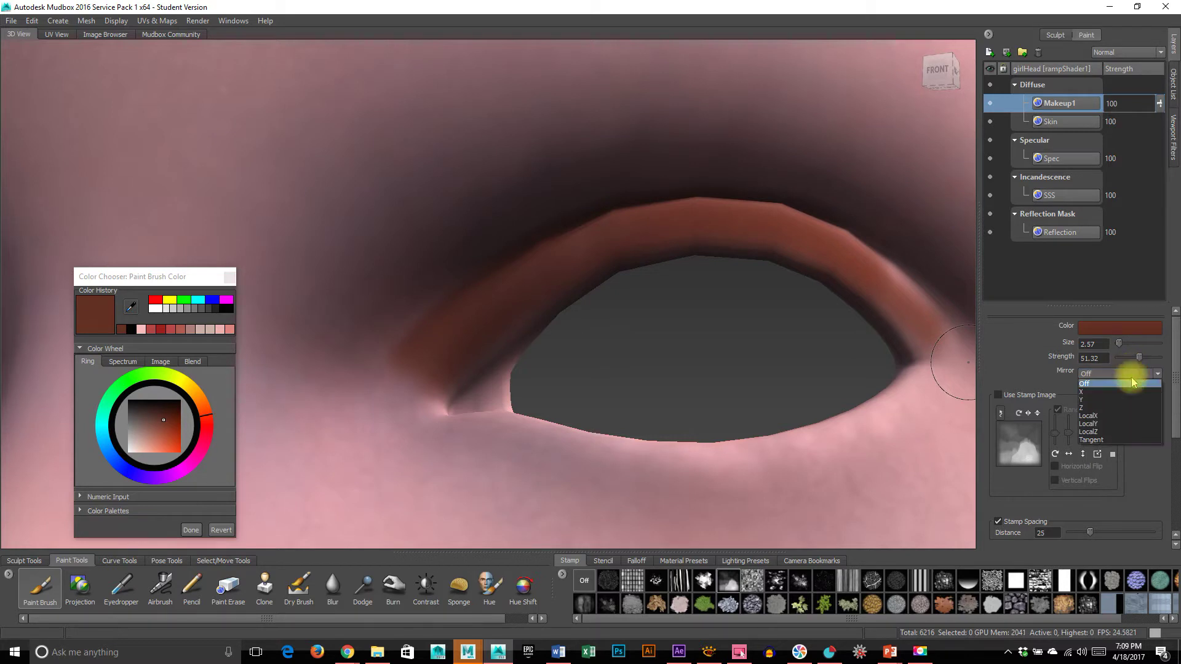
left_click(1132, 392)
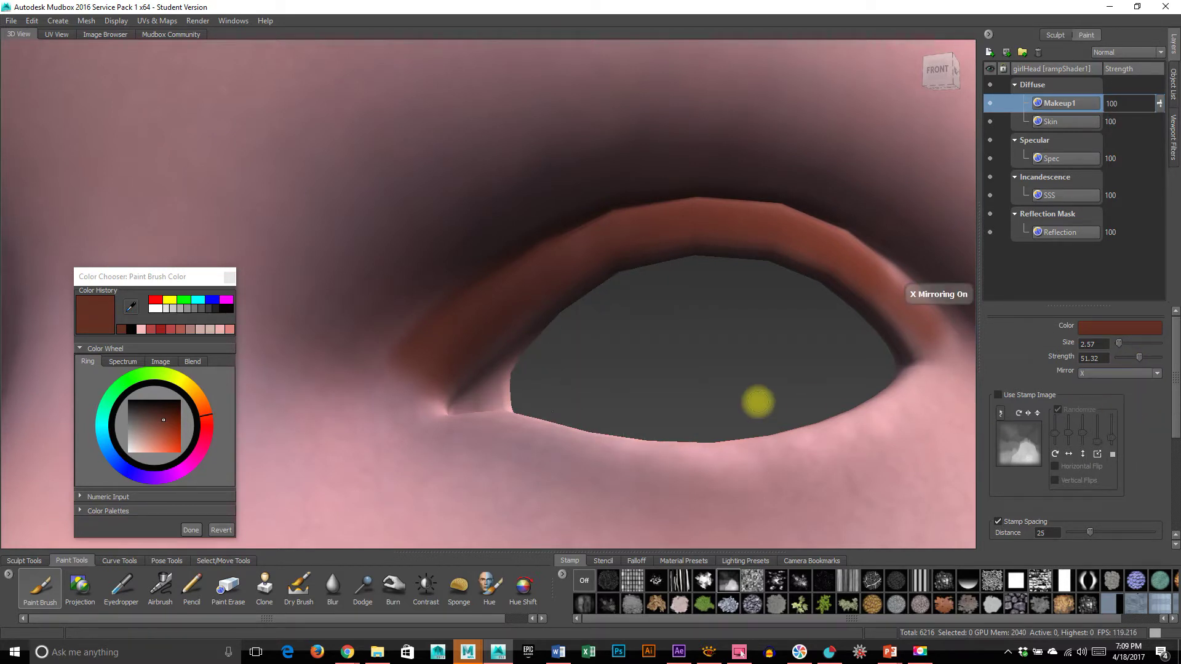
key("ctrl+z")
left_click_drag(626, 383, 621, 377, "alt")
key("ctrl+z")
key("ctrl+z")
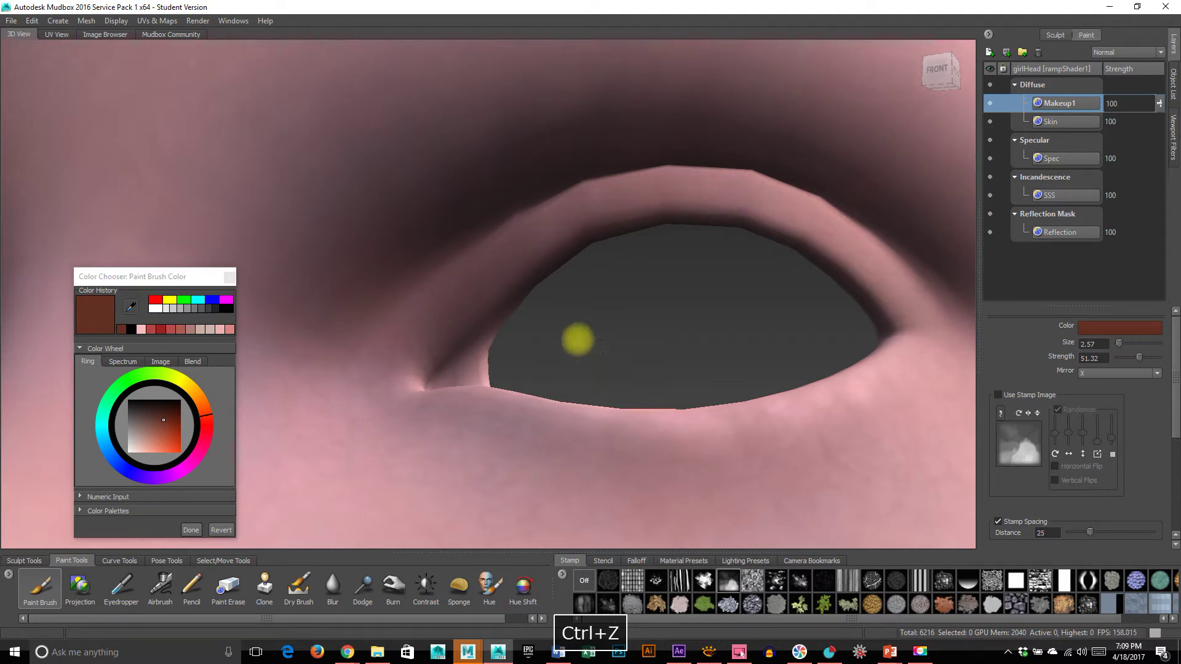
Paint reddish brown along both upper eyelids with mirrored strokes, comparing the face with the Makeup1 layer hidden and shown.
mouse_move(381, 333)
left_mouse_down()
mouse_move(412, 351)
mouse_move(580, 219)
mouse_move(655, 198)
mouse_move(762, 206)
mouse_move(831, 242)
mouse_move(928, 342)
mouse_move(953, 289)
mouse_move(888, 246)
mouse_move(703, 194)
mouse_move(580, 203)
mouse_move(437, 295)
mouse_move(394, 380)
mouse_move(525, 203)
mouse_move(635, 171)
mouse_move(867, 194)
left_mouse_up()
left_click(990, 103)
left_click(990, 103)
mouse_move(448, 335)
left_mouse_down()
mouse_move(424, 345)
mouse_move(591, 229)
mouse_move(781, 194)
mouse_move(539, 223)
mouse_move(781, 195)
mouse_move(907, 251)
mouse_move(967, 311)
mouse_move(947, 339)
mouse_move(864, 317)
left_mouse_up()
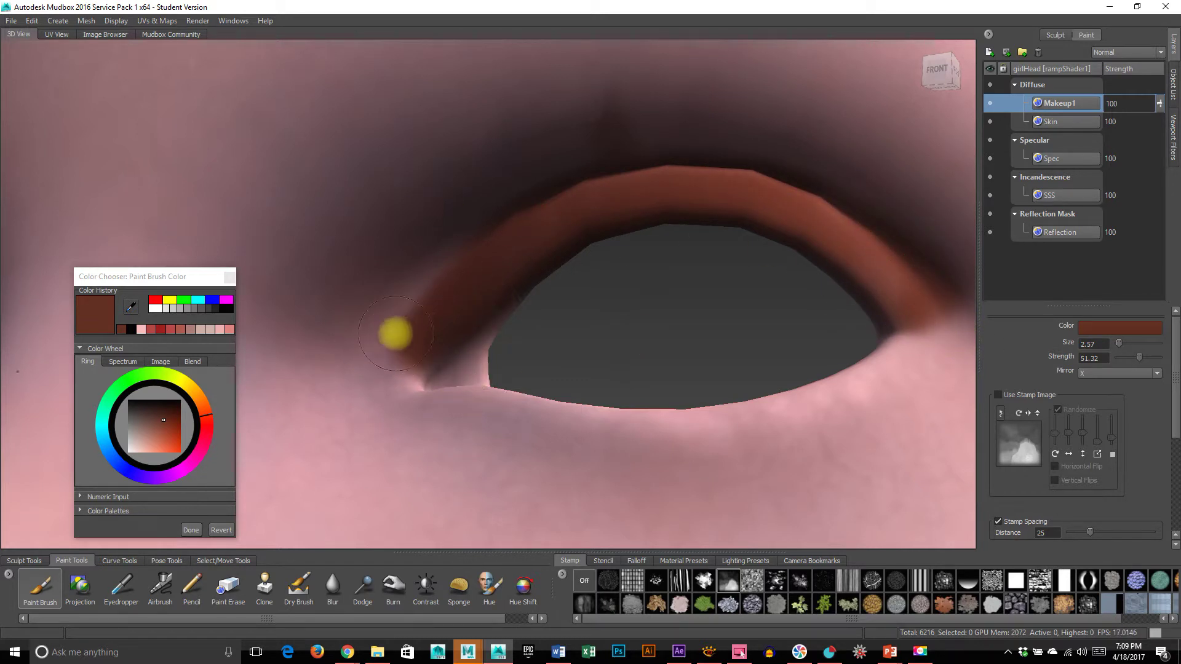
mouse_move(401, 340)
left_mouse_down()
mouse_move(412, 303)
mouse_move(485, 232)
mouse_move(596, 187)
mouse_move(741, 172)
mouse_move(896, 258)
left_mouse_up()
Extend the mirrored reddish-brown eyelid color past the inner eye corners and even it out, checking with Makeup1 hidden and shown.
right_click_drag(828, 419, 501, 422, "alt")
mouse_move(501, 422)
left_mouse_down("alt")
mouse_move(602, 421)
mouse_move(508, 430)
left_mouse_up("alt")
right_click_drag(492, 435, 619, 464, "alt")
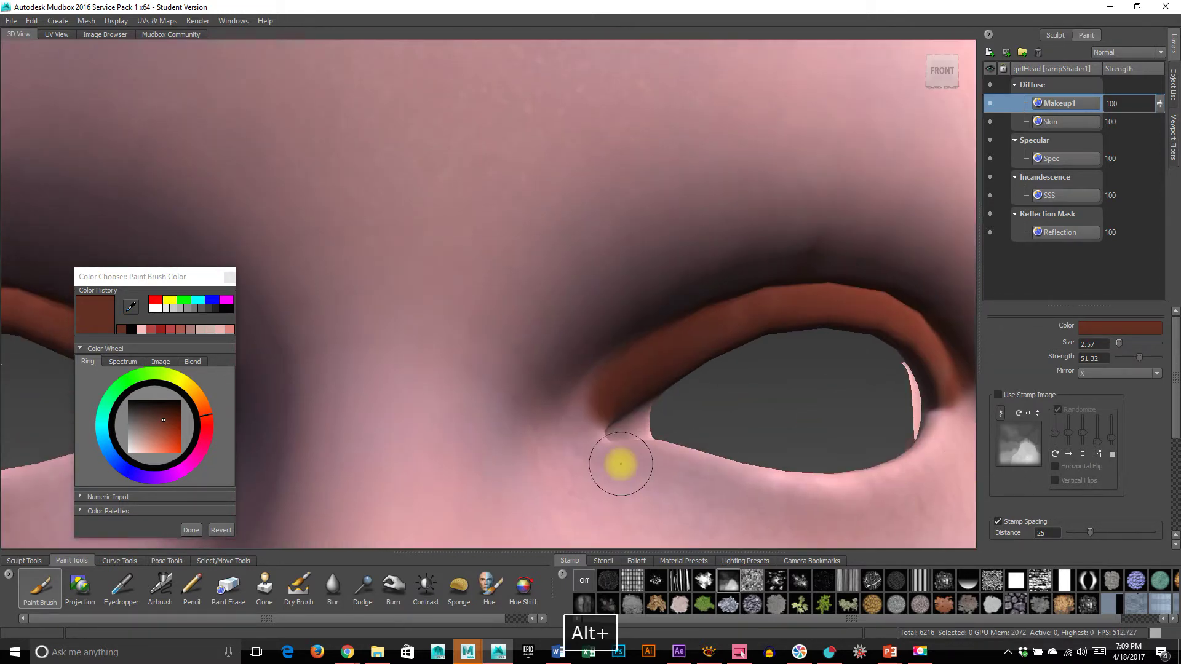
middle_click_drag(619, 464, 561, 430, "alt")
mouse_move(488, 369)
left_mouse_down()
mouse_move(531, 319)
mouse_move(633, 251)
mouse_move(497, 340)
mouse_move(596, 319)
mouse_move(480, 361)
mouse_move(545, 279)
mouse_move(743, 209)
mouse_move(550, 297)
left_mouse_up()
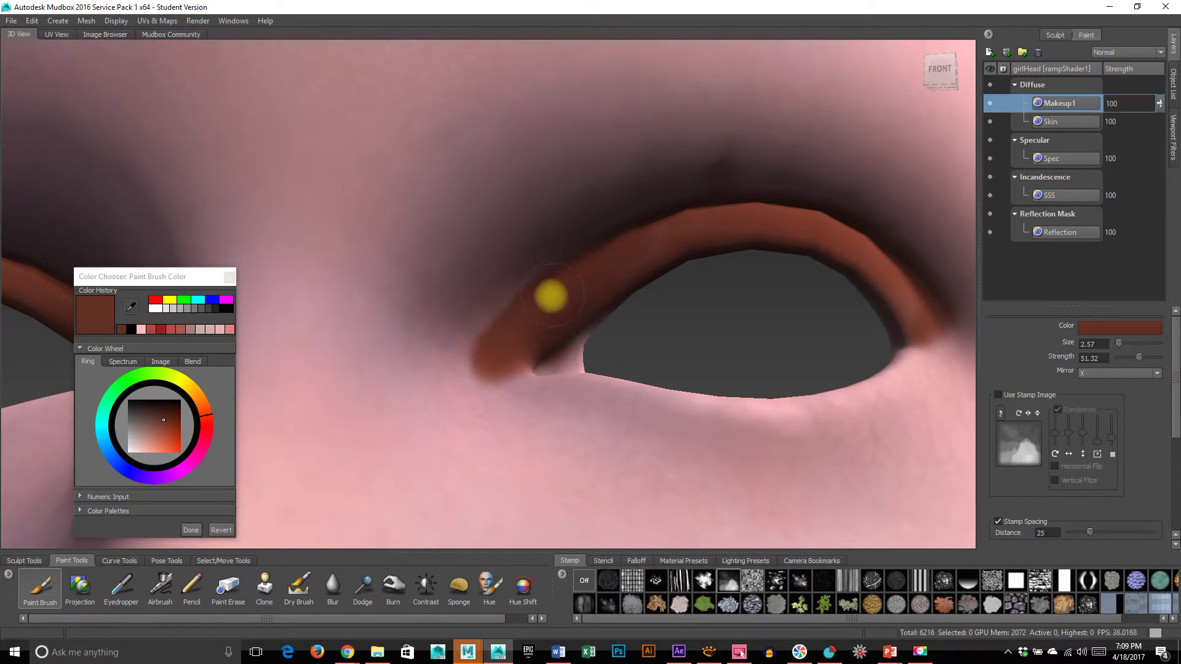
left_click(991, 103)
left_click(991, 104)
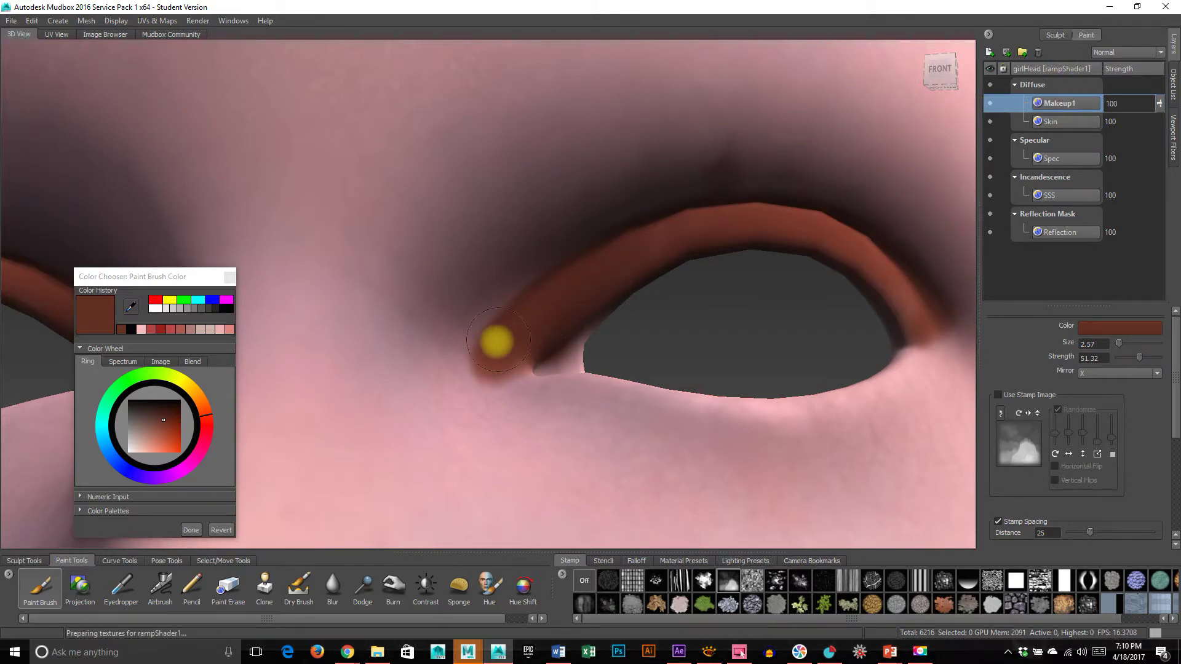
mouse_move(490, 349)
left_mouse_down()
mouse_move(562, 282)
mouse_move(730, 219)
mouse_move(869, 253)
left_mouse_up()
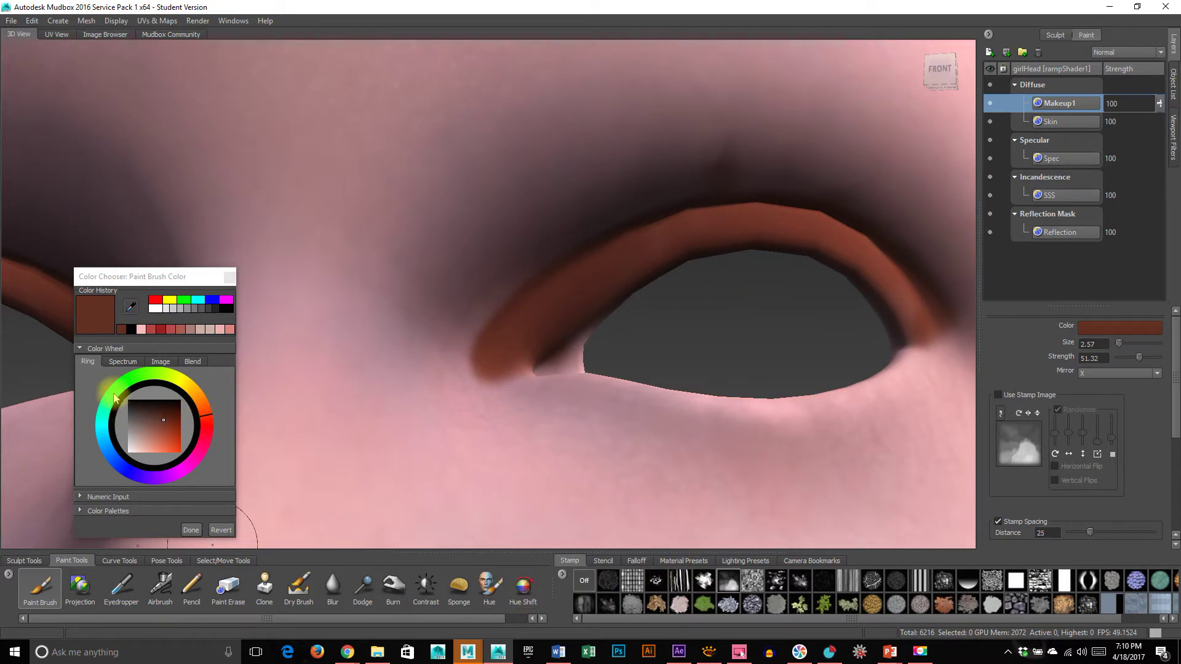
Set the paint color to dark blue and try short strokes above the inner eye corner with different falloffs, undoing the last one.
left_click(115, 465)
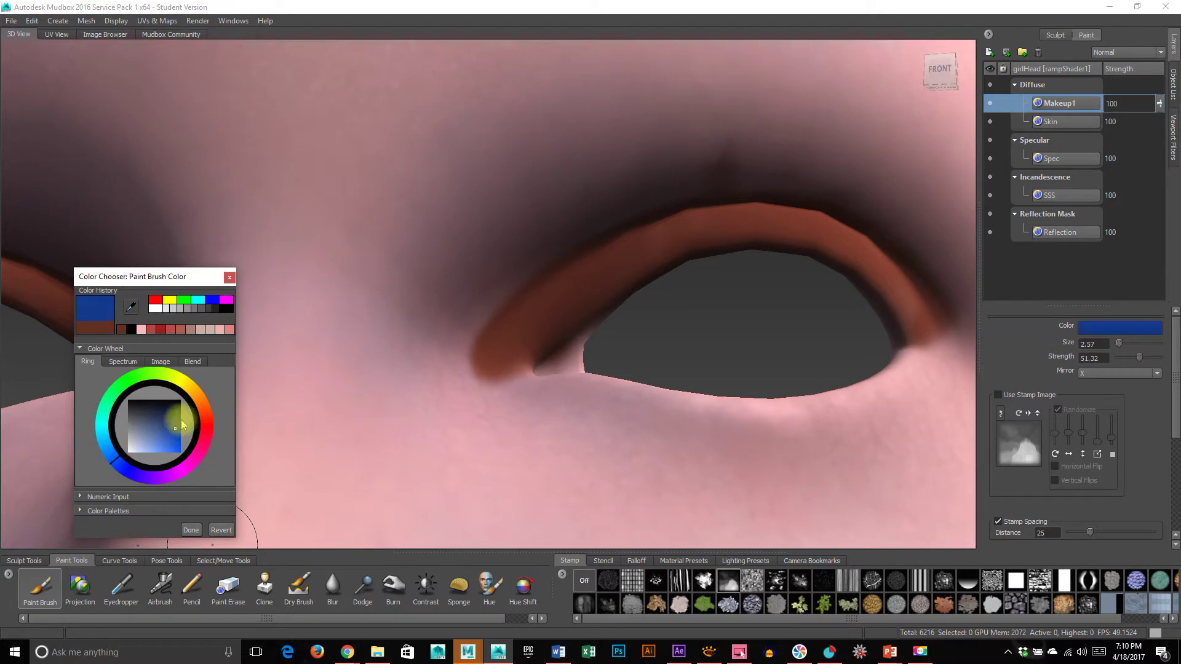
mouse_move(455, 340)
left_mouse_down()
mouse_move(506, 271)
mouse_move(578, 224)
left_mouse_up()
left_click(637, 561)
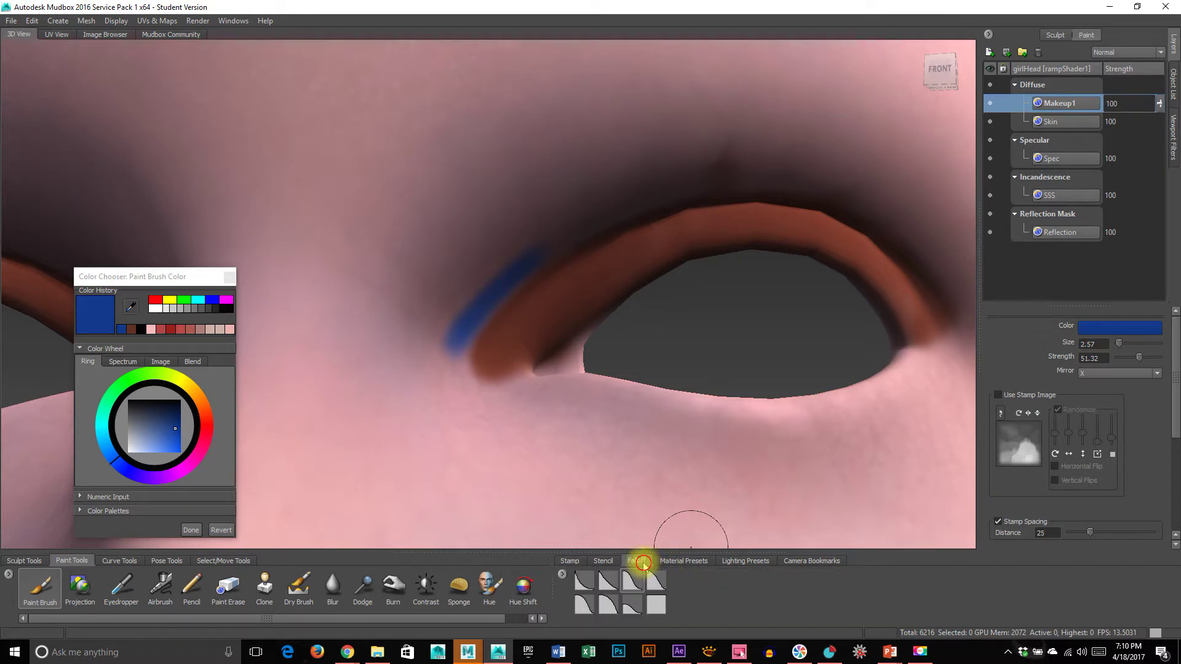
left_click(653, 606)
mouse_move(434, 352)
left_mouse_down()
mouse_move(490, 271)
mouse_move(544, 226)
left_mouse_up()
key("ctrl+z")
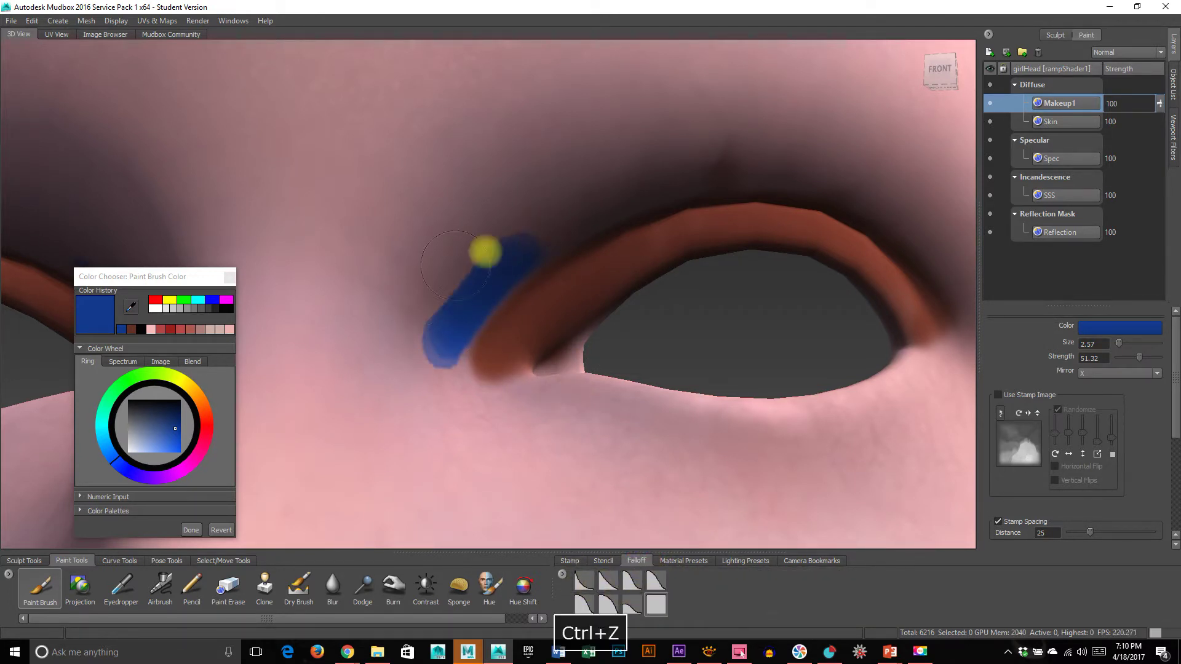
Switch to a softer falloff and paint a mirrored dark blue eyeshadow band above the reddish-brown eyelids, redoing the first attempt.
left_click(615, 606)
mouse_move(459, 340)
left_mouse_down()
mouse_move(487, 279)
mouse_move(630, 198)
mouse_move(748, 174)
mouse_move(859, 200)
mouse_move(889, 228)
left_mouse_up()
mouse_move(843, 342)
left_mouse_down("alt")
mouse_move(904, 330)
mouse_move(668, 377)
mouse_move(634, 402)
mouse_move(789, 384)
mouse_move(778, 382)
left_mouse_up("alt")
key("ctrl+z")
mouse_move(670, 256)
left_mouse_down("alt")
mouse_move(527, 266)
mouse_move(465, 351)
left_mouse_up("alt")
mouse_move(403, 390)
left_mouse_down()
mouse_move(414, 351)
mouse_move(480, 277)
mouse_move(584, 217)
left_mouse_up()
mouse_move(460, 302)
left_mouse_down()
mouse_move(617, 214)
mouse_move(675, 198)
mouse_move(773, 200)
left_mouse_up()
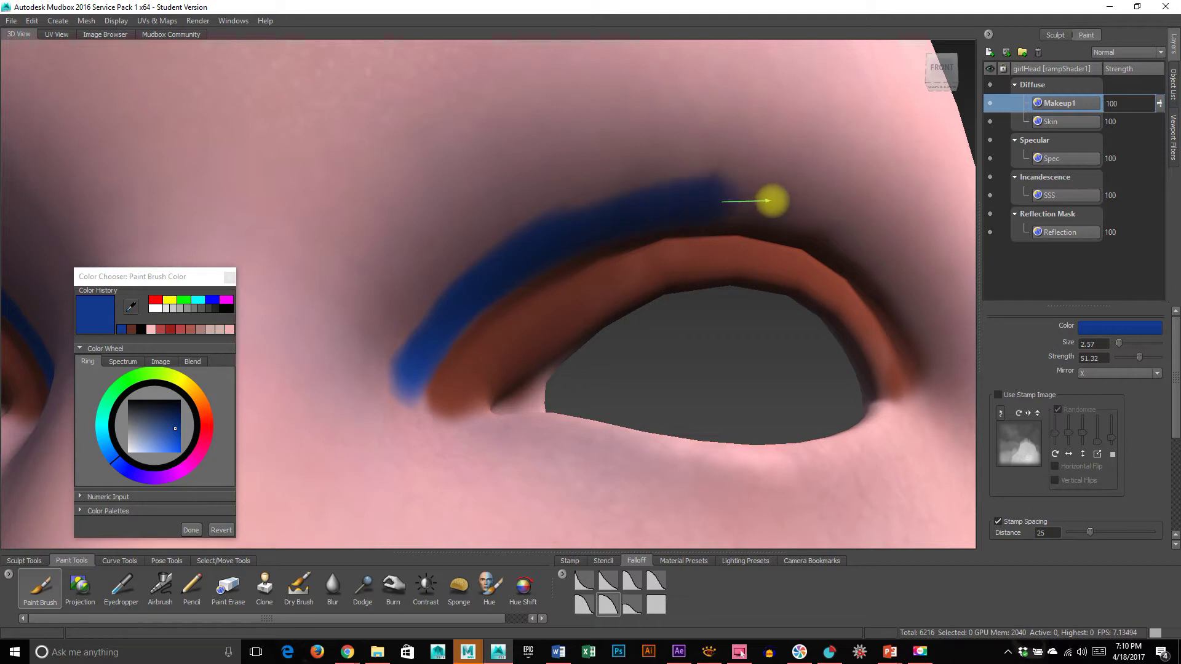
left_click_drag(827, 232, 759, 250, "alt")
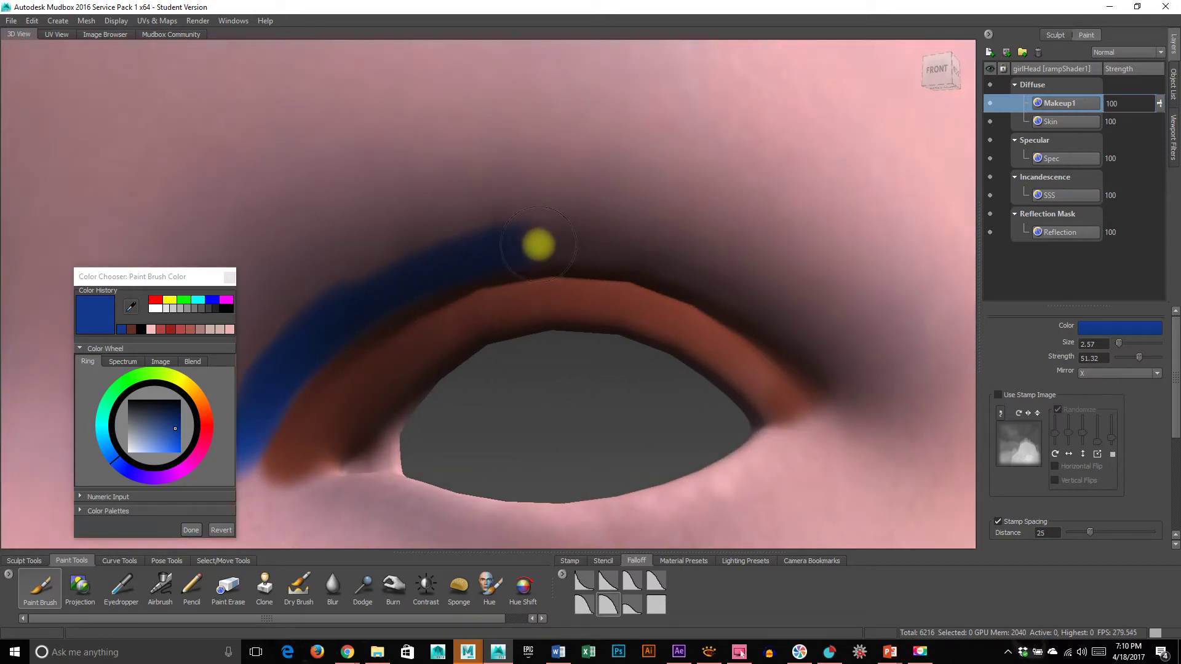
mouse_move(574, 240)
left_mouse_down()
mouse_move(701, 261)
mouse_move(873, 415)
left_mouse_up()
Thicken the blue eyeshadow band with a brush of size 3.72 and trim its inner and outer ends with Paint Erase.
right_click_drag(844, 335, 566, 340, "alt")
left_click_drag(567, 340, 559, 392, "alt")
middle_click_drag(369, 351, 493, 337, "alt")
key("b")
mouse_move(455, 348)
left_mouse_down()
mouse_move(527, 269)
mouse_move(630, 242)
mouse_move(759, 279)
mouse_move(813, 346)
left_mouse_up()
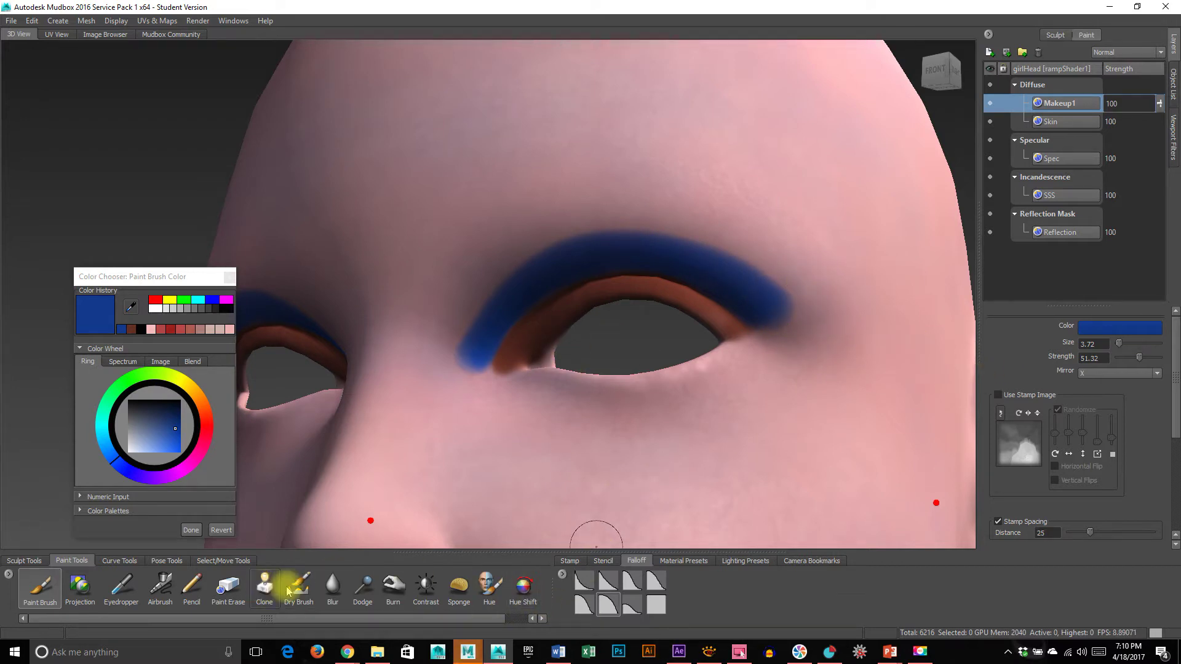
left_click(228, 588)
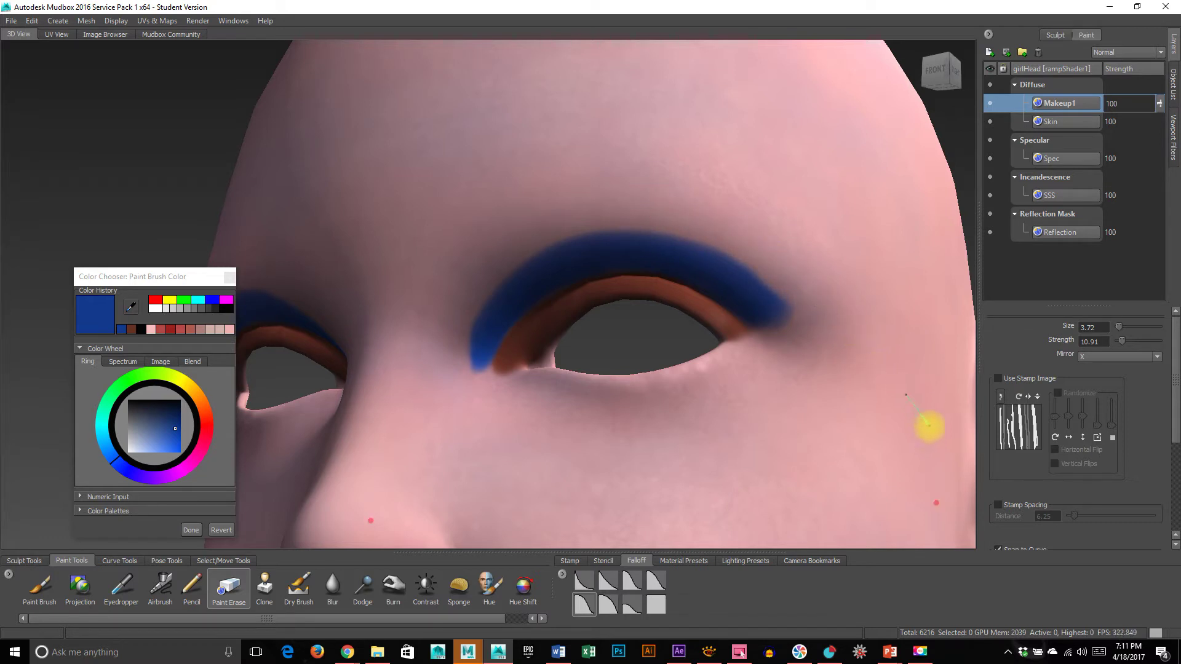
left_click_drag(834, 306, 779, 341)
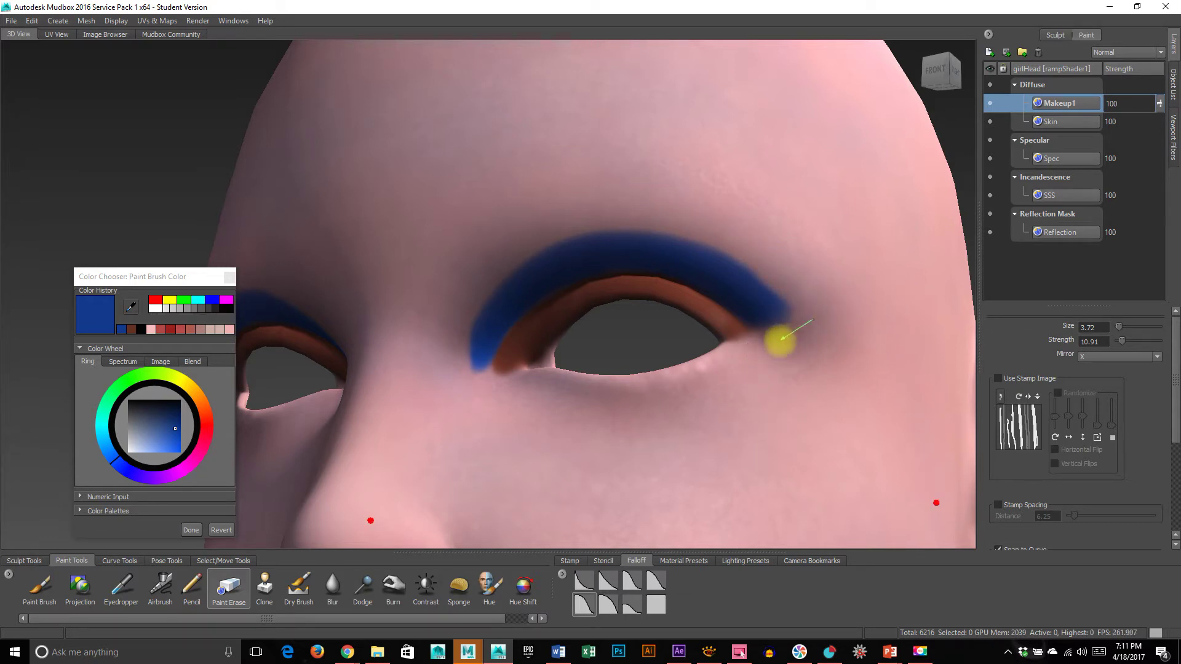
Fill in the lower tip of the blue band beside the inner eye corner using the Paint Brush at size 1.62.
mouse_move(558, 464)
left_mouse_down("alt")
mouse_move(788, 453)
mouse_move(690, 443)
mouse_move(554, 456)
mouse_move(686, 441)
left_mouse_up("alt")
left_click_drag(616, 414, 465, 391, "alt")
right_click_drag(465, 391, 654, 391, "alt")
left_click_drag(654, 390, 354, 377, "alt")
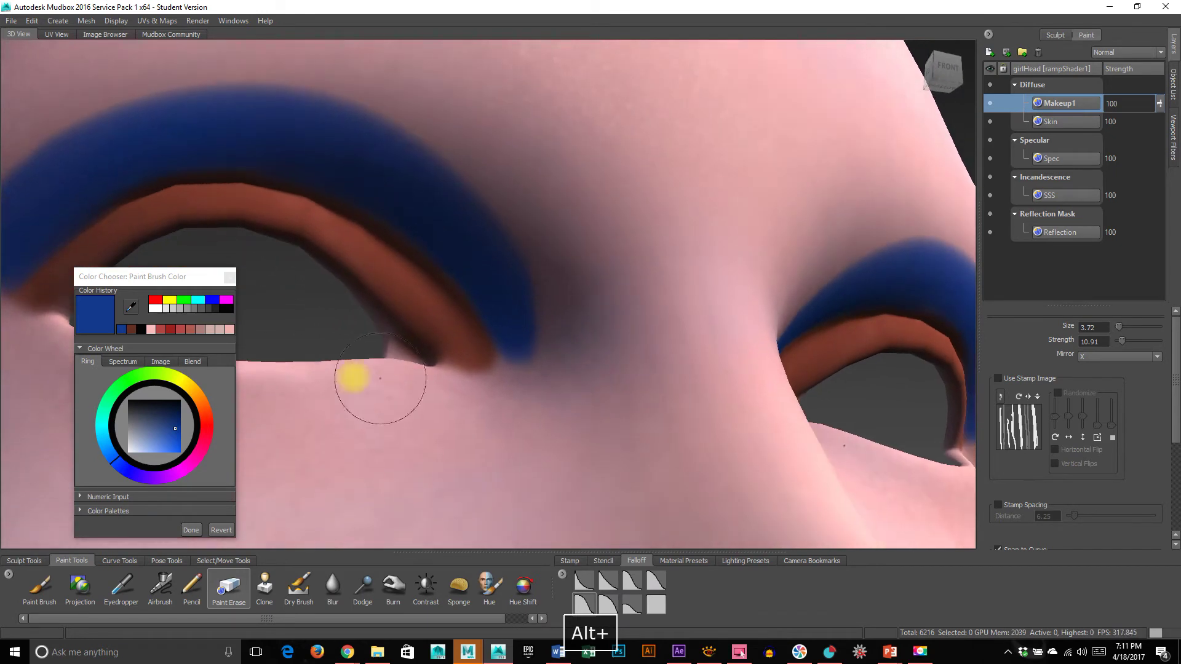
left_click(40, 585)
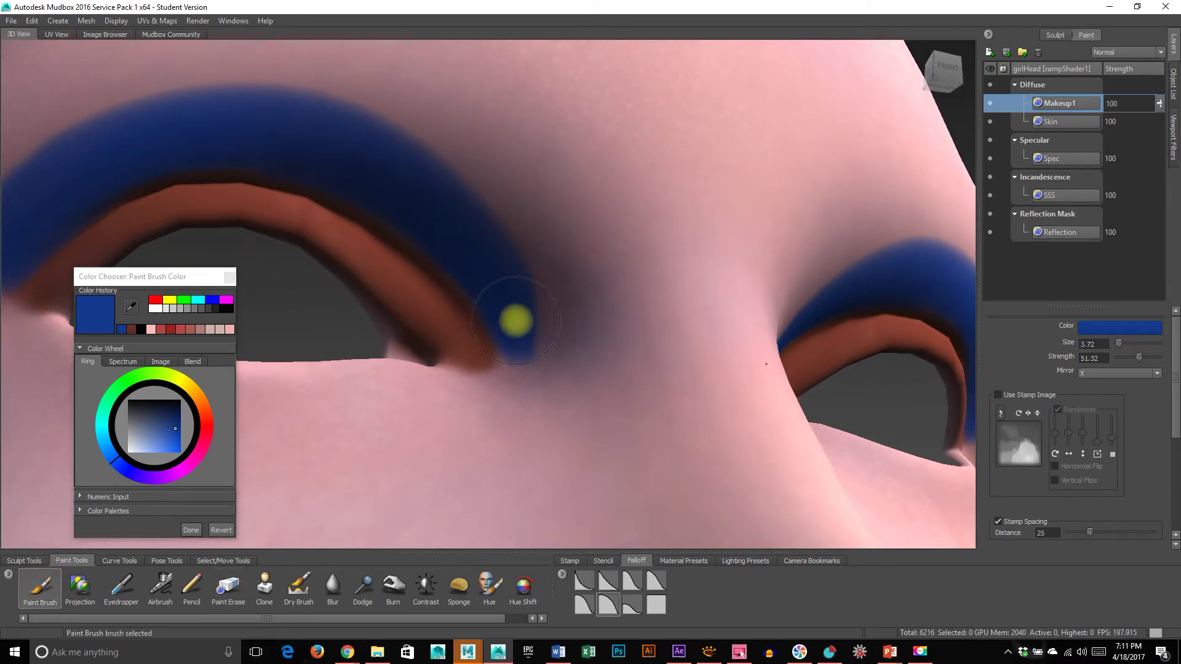
left_click_drag(515, 320, 492, 326)
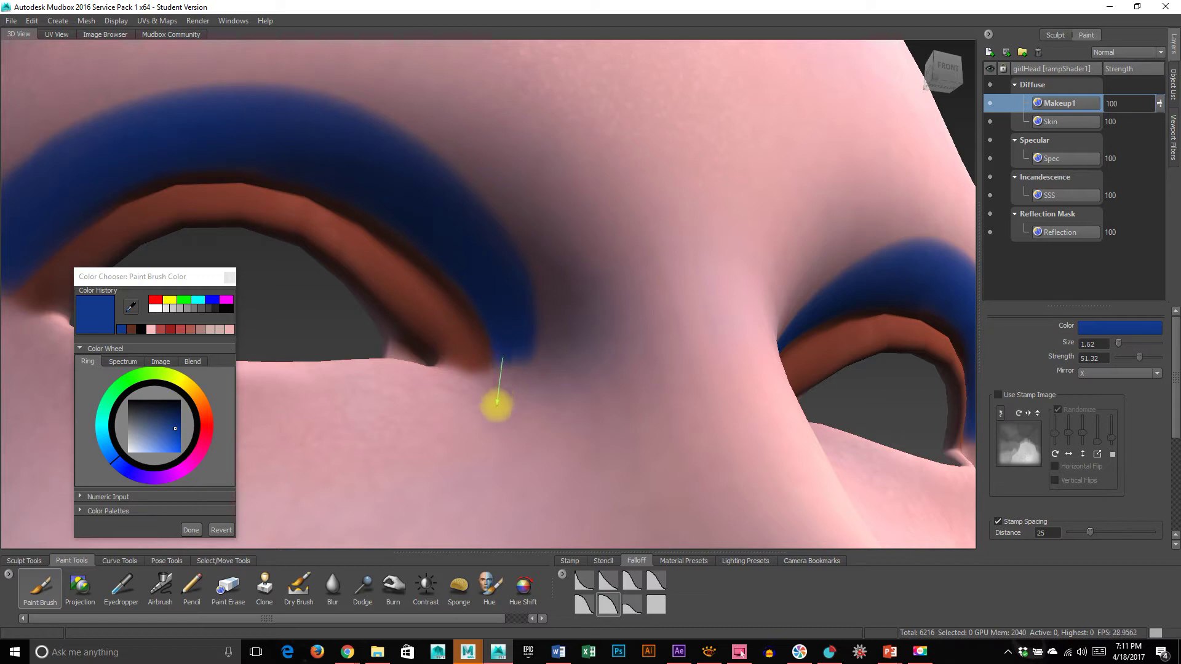
left_click_drag(563, 367, 560, 330)
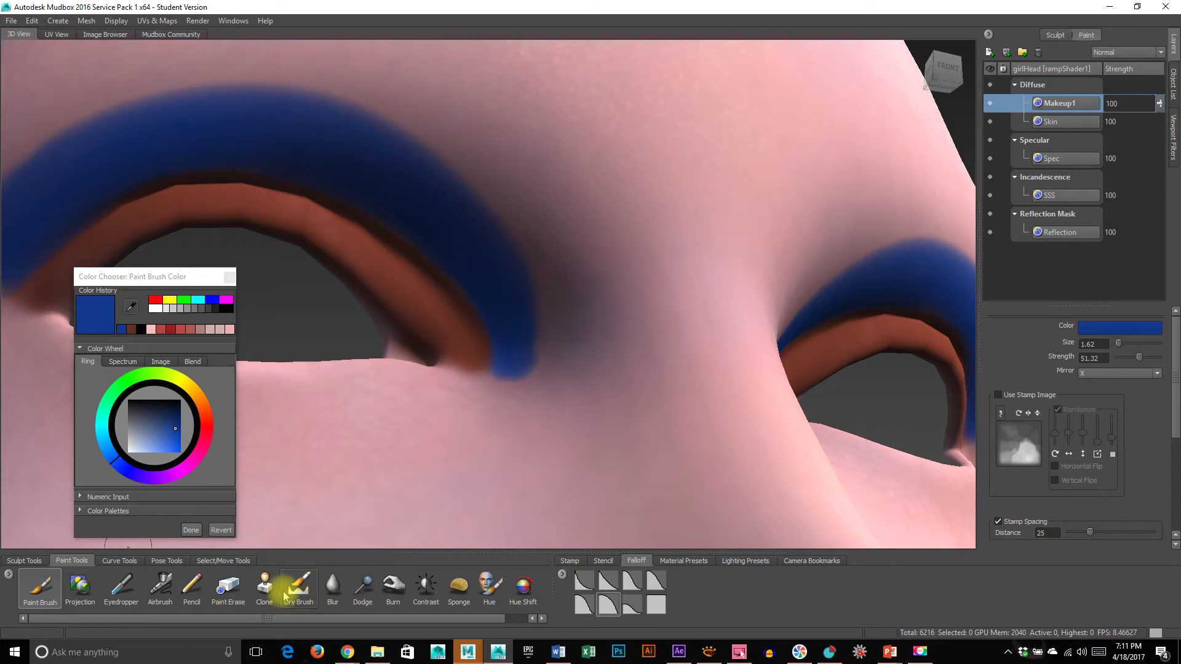
Clean up the inner end of the blue band with Paint Erase, trimming its lower tip and the edge facing the nose.
left_click(229, 588)
left_click_drag(421, 374, 646, 380)
mouse_move(553, 199)
left_mouse_down()
mouse_move(566, 256)
mouse_move(549, 366)
left_mouse_up()
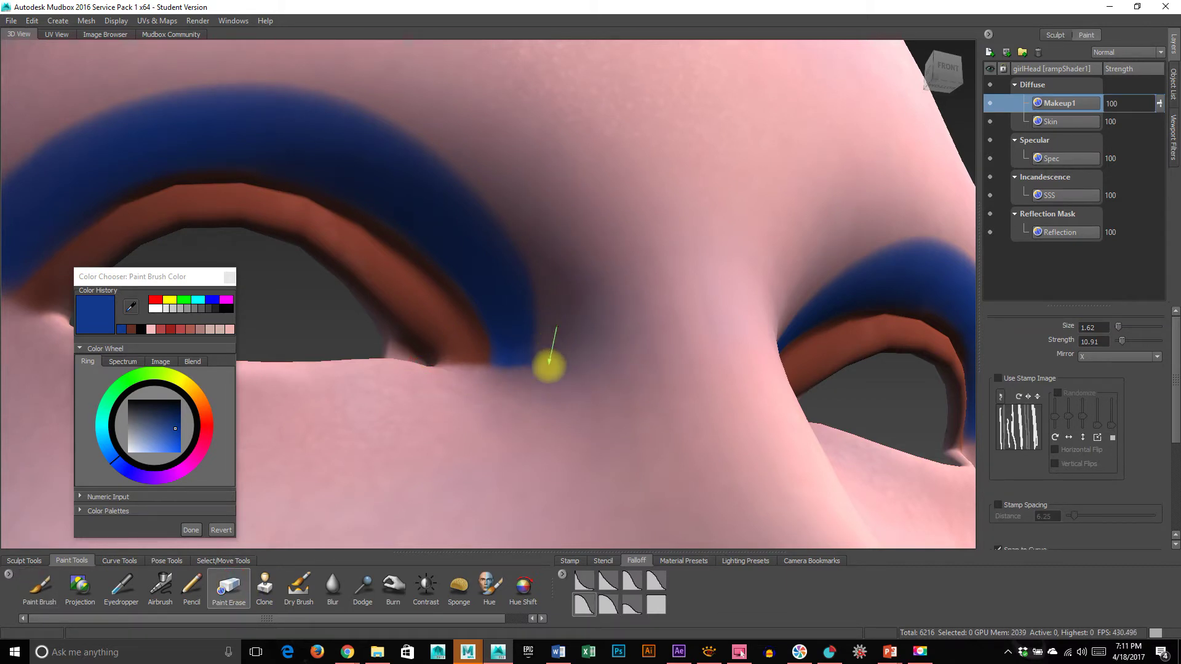
left_click_drag(538, 220, 537, 297)
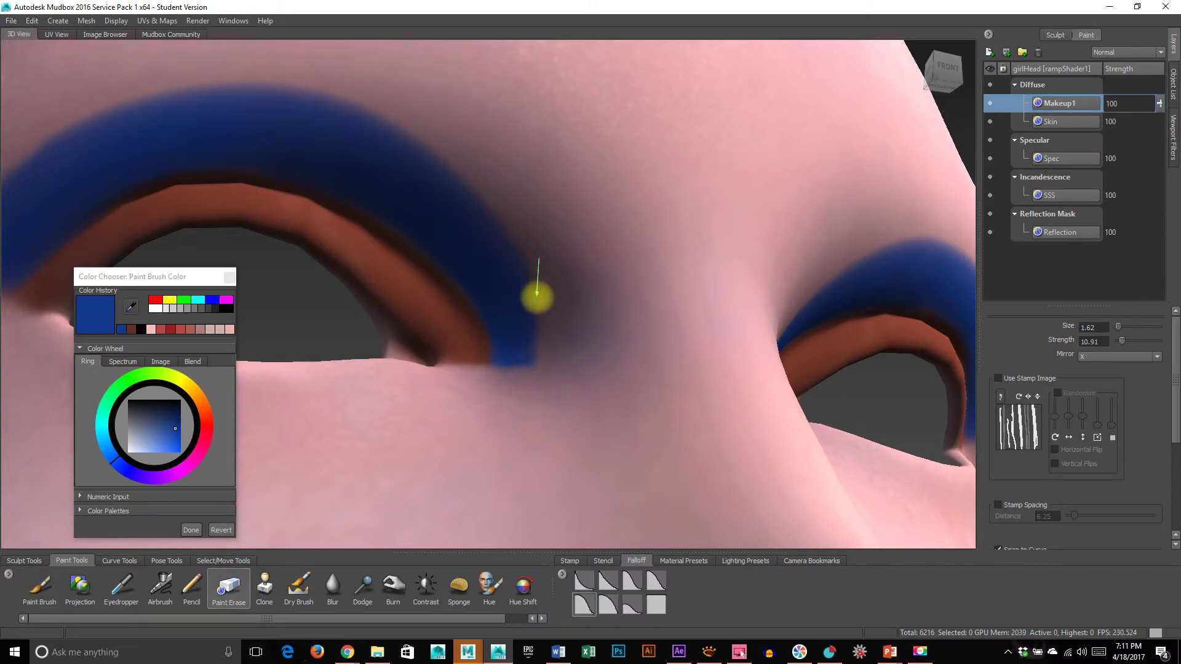
left_click_drag(538, 349, 499, 429)
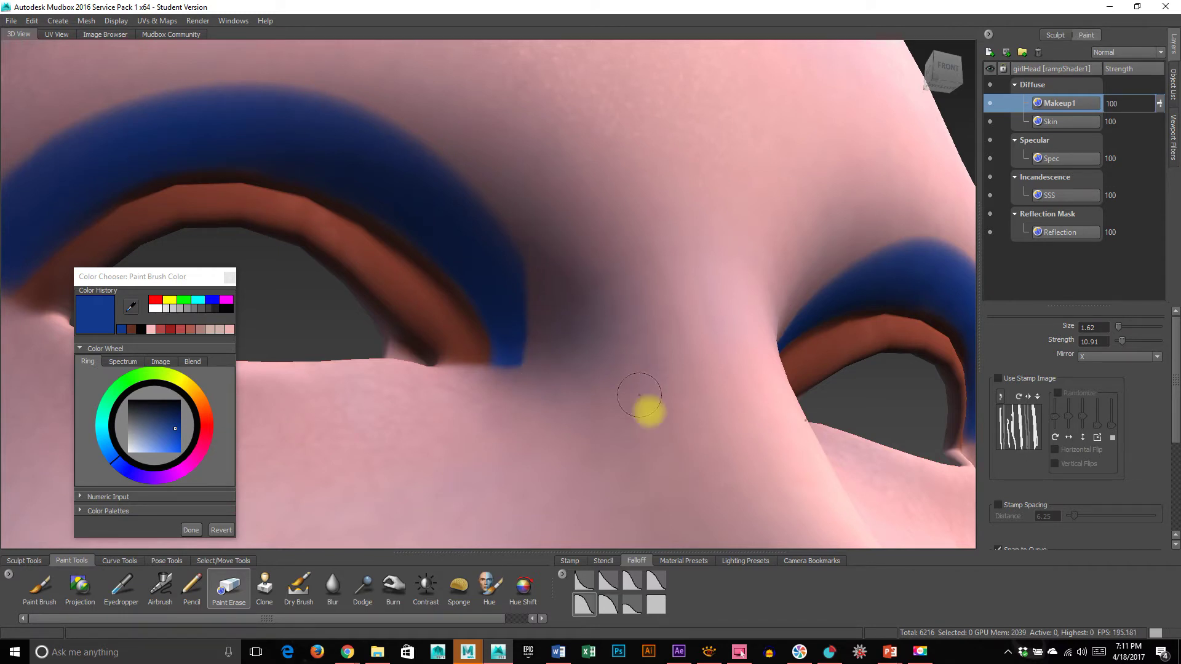
right_click_drag(649, 412, 614, 455, "alt")
left_click_drag(613, 455, 547, 485, "alt")
right_click_drag(498, 475, 623, 473, "alt")
left_click_drag(624, 473, 573, 453, "alt")
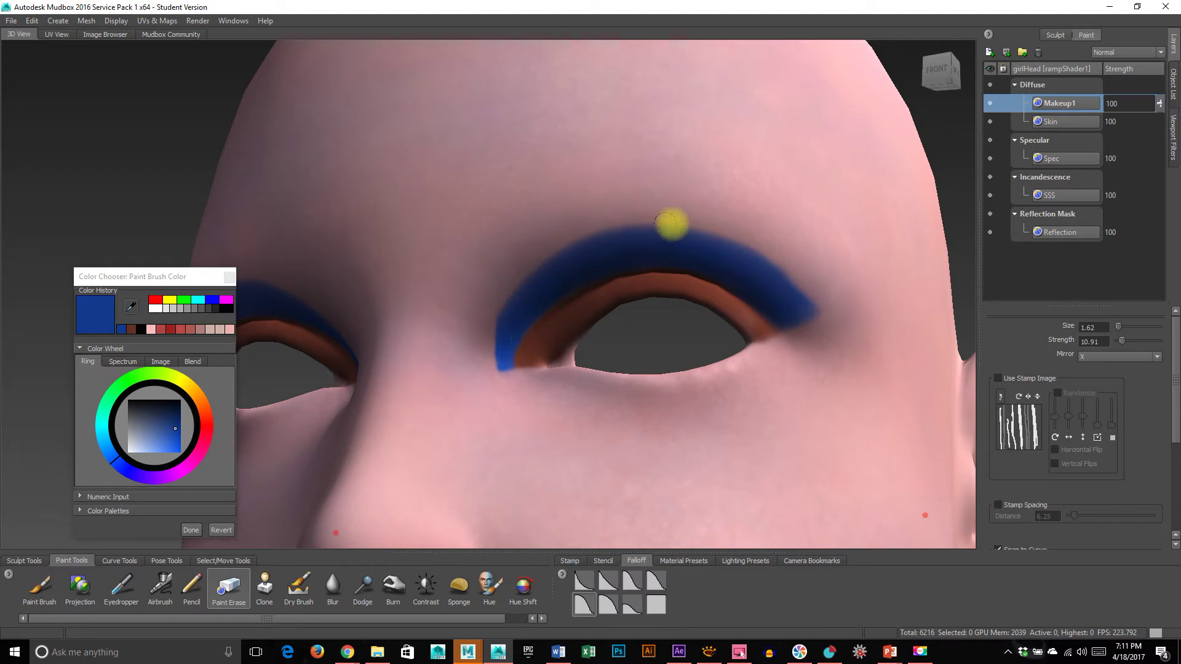
Return to the Paint Brush and create a 2048 diffuse paint layer named LinerMakeup.
right_click_drag(435, 288, 566, 344, "alt")
middle_click_drag(581, 446, 487, 345, "alt")
left_click_drag(488, 345, 497, 345, "alt")
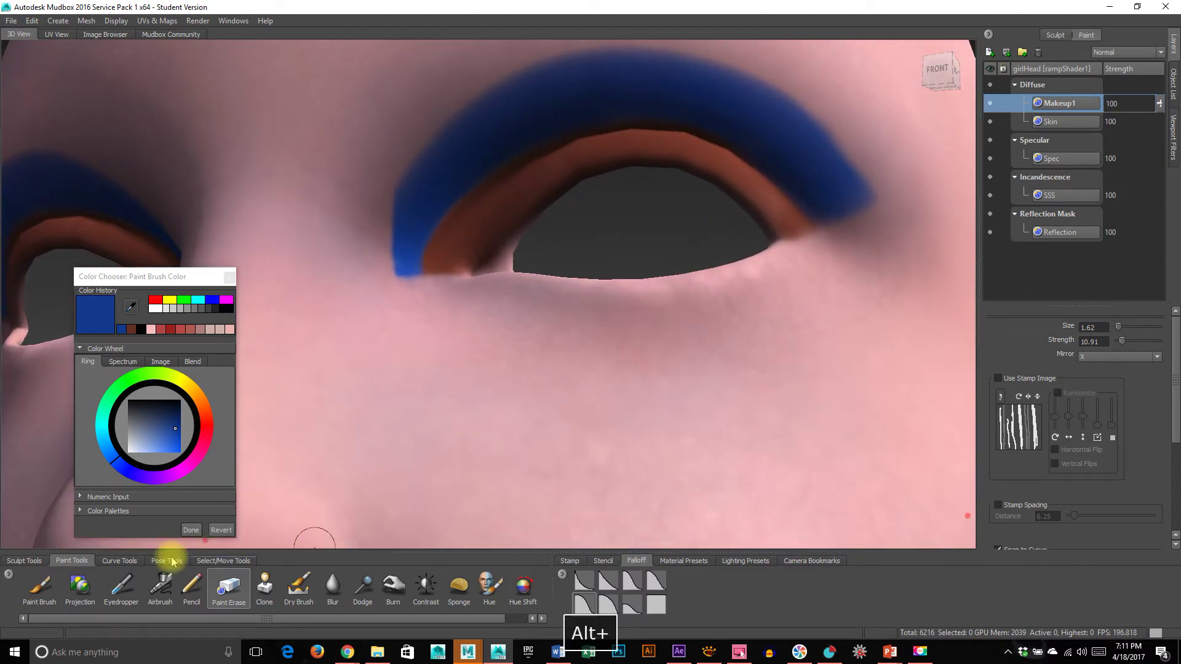
left_click(38, 587)
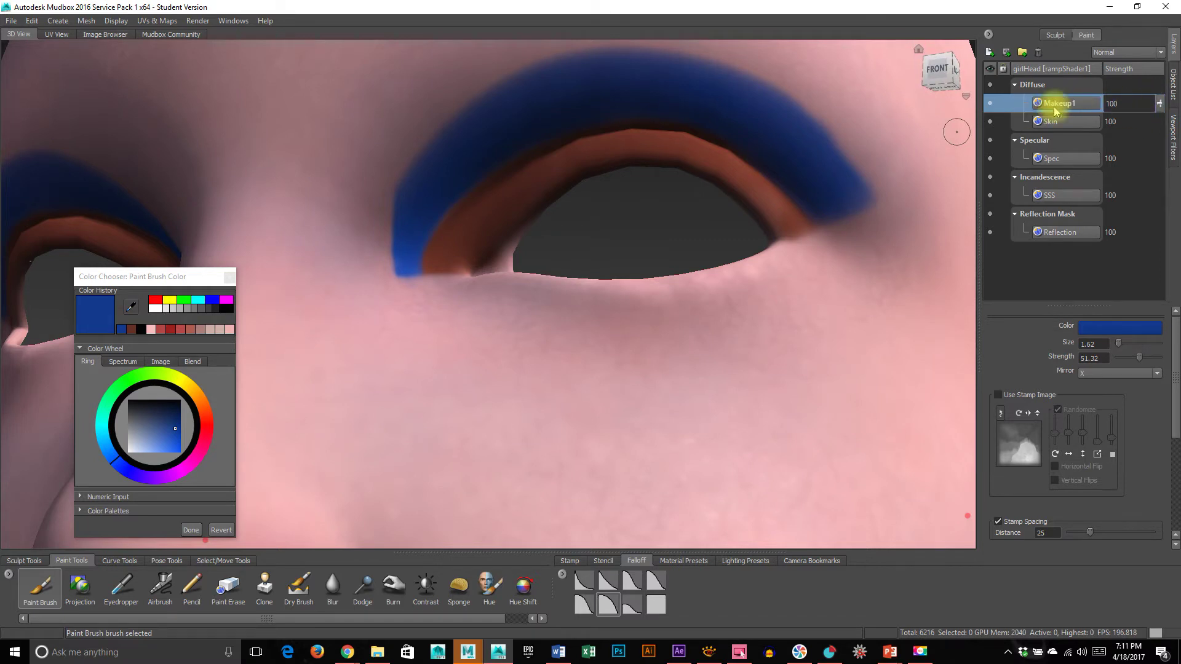
left_click(988, 54)
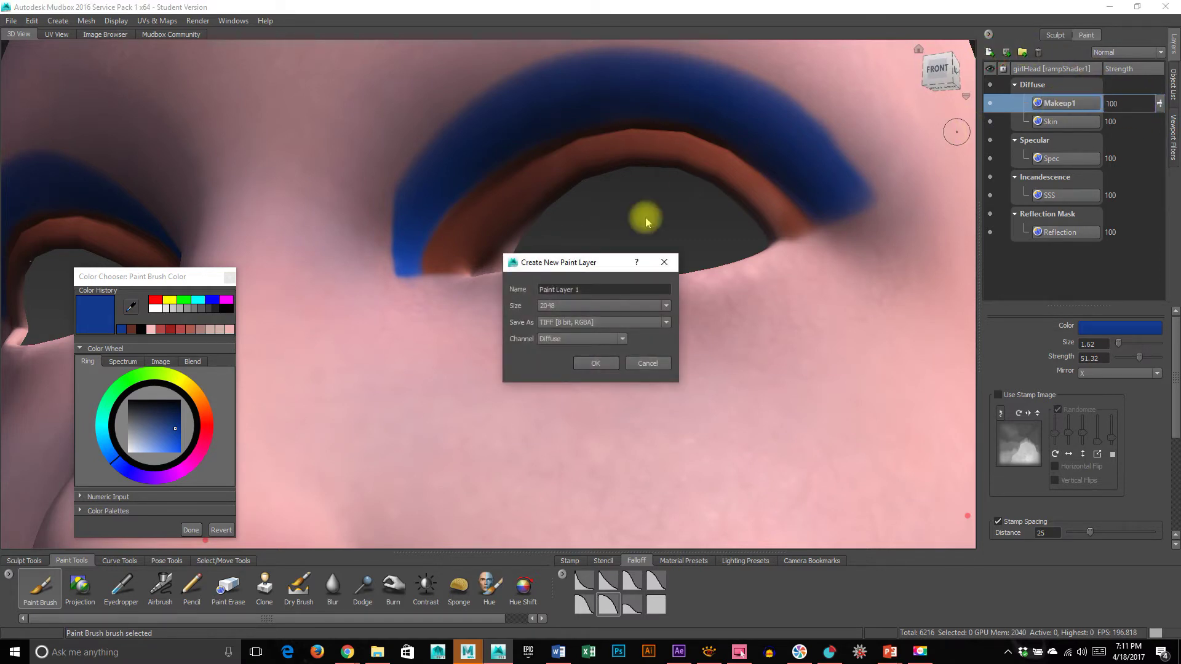
type("LinerMakeup")
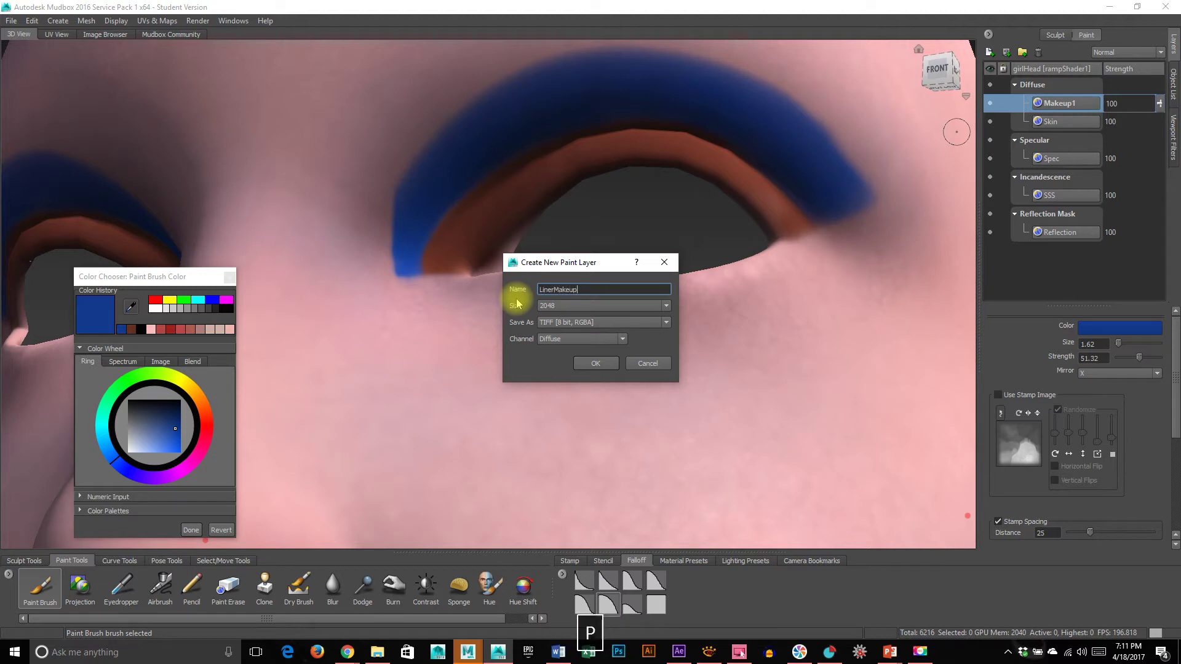
key("Return")
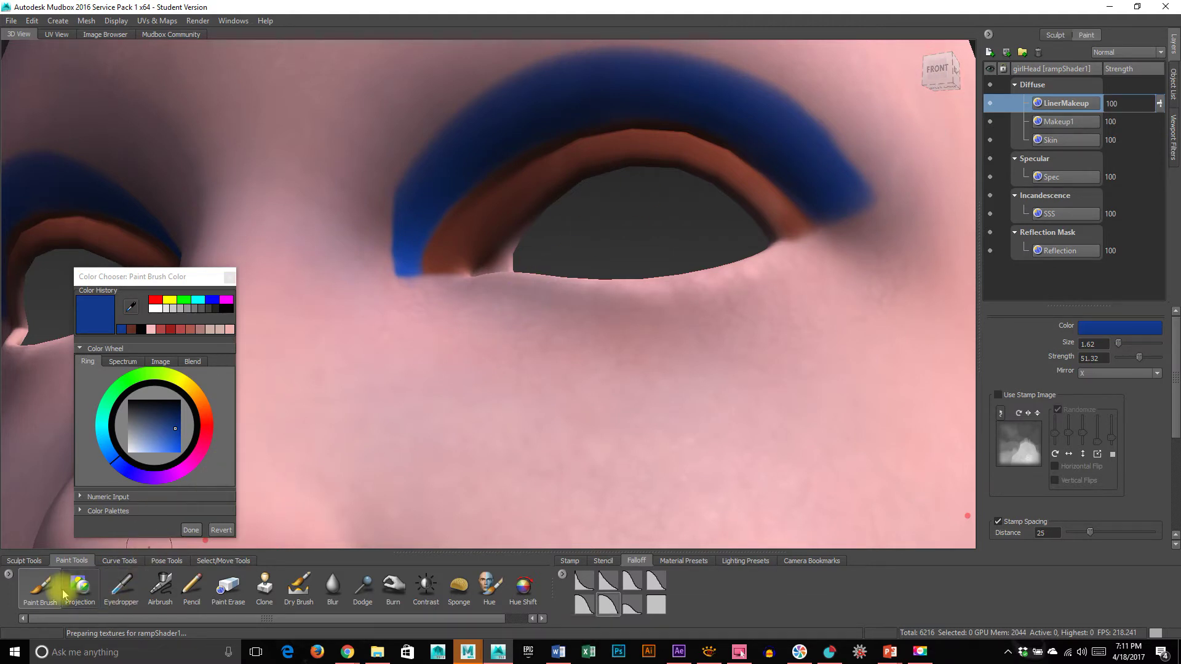
Set the brush to black at size 1.32 with the first falloff preset and turn off Stamp Spacing.
left_click_drag(168, 427, 101, 378)
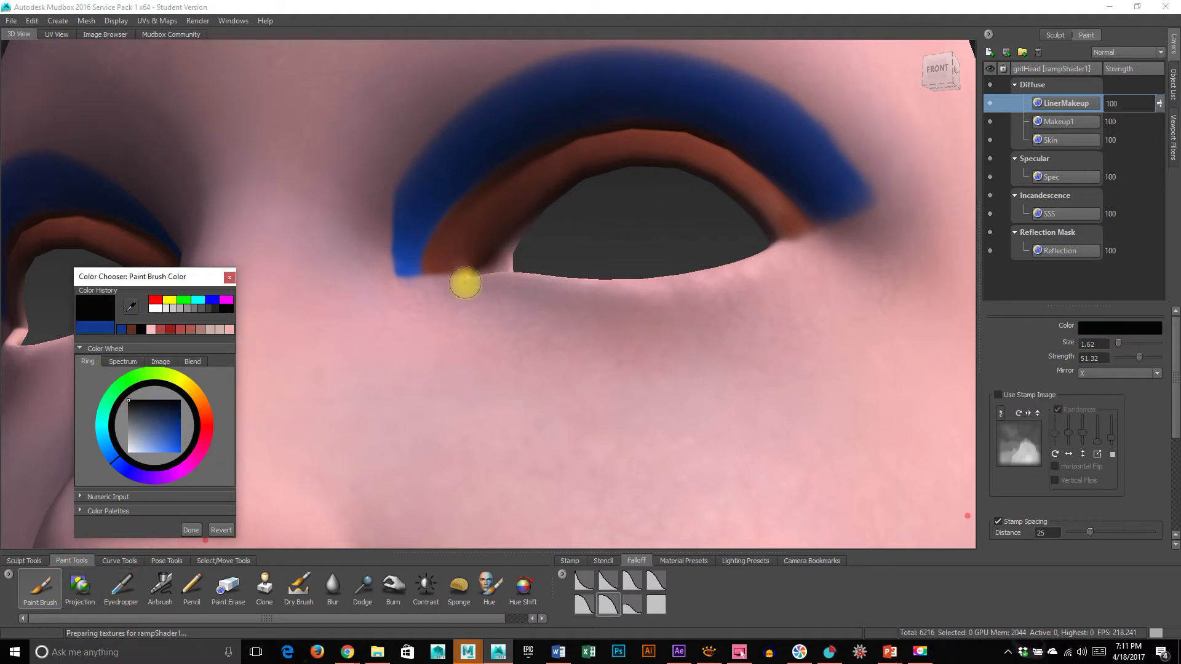
key("b")
left_click_drag(500, 303, 487, 305)
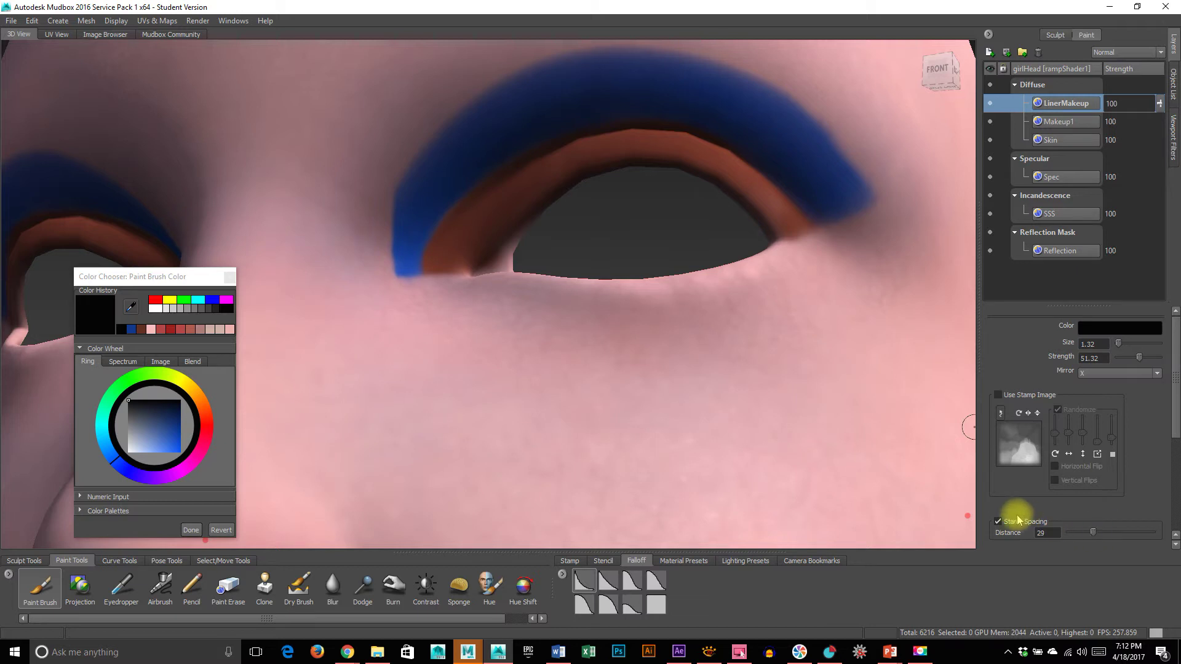
Try a black liner stroke along the inner part of the lower eyelid at 51.32 strength and undo it.
left_click_drag(645, 312, 652, 344, "alt")
right_click_drag(532, 359, 695, 378, "alt")
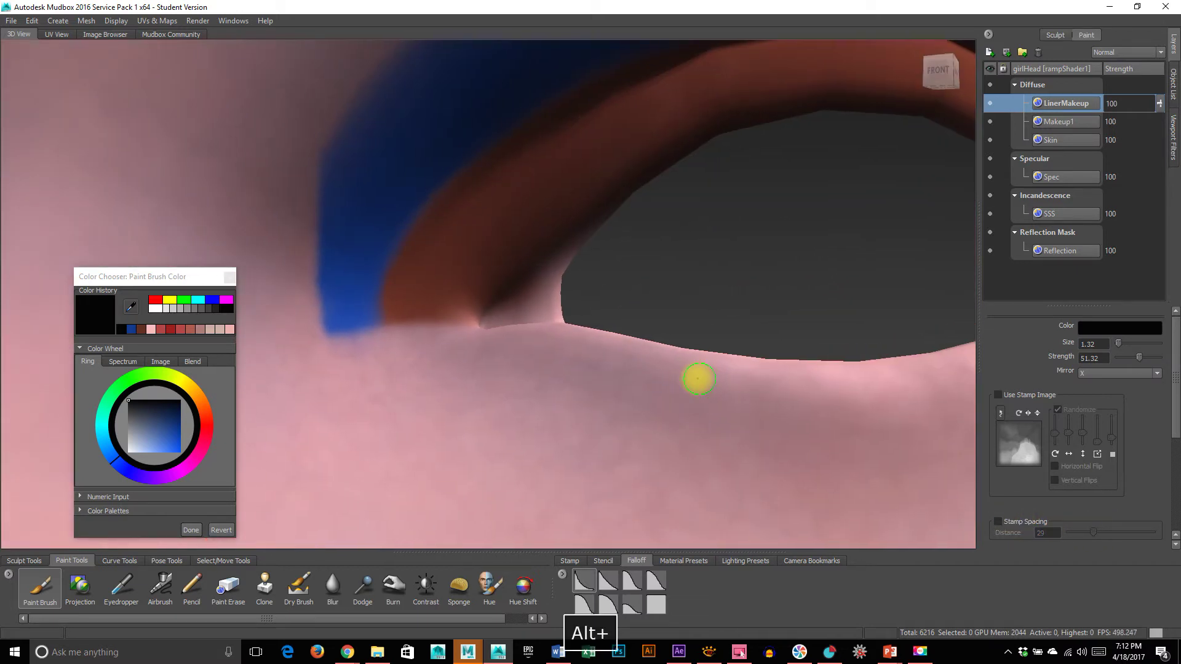
mouse_move(460, 338)
left_mouse_down()
mouse_move(599, 332)
mouse_move(724, 367)
mouse_move(903, 373)
left_mouse_up()
right_click_drag(786, 458, 635, 451, "alt")
left_click_drag(635, 450, 746, 454, "alt")
middle_click_drag(746, 453, 662, 398, "alt")
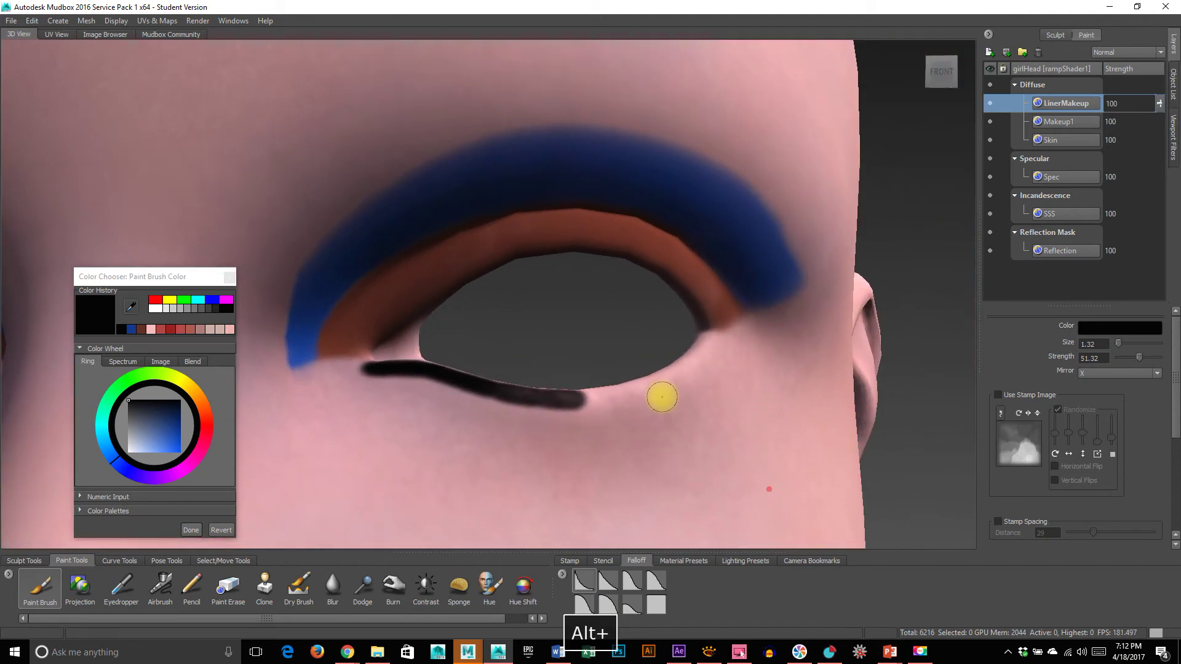
key("ctrl+z")
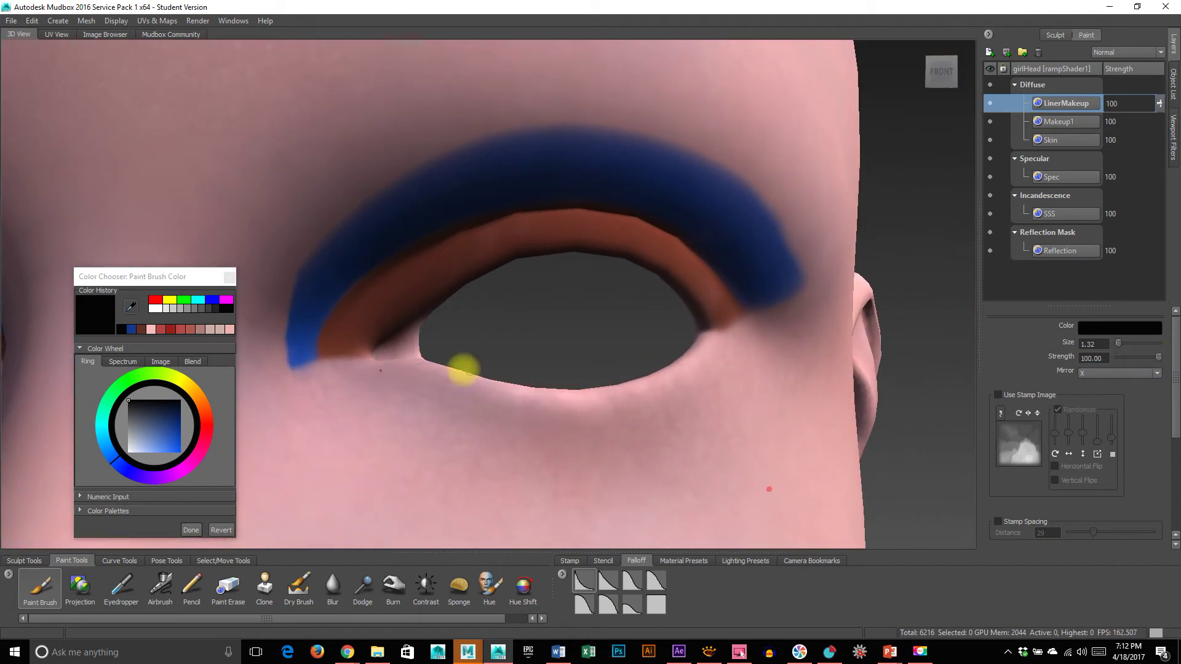
Raise the brush strength to 100 and paint mirrored black liner along the lower eyelid edge, undoing the extra thickening stroke.
left_click_drag(350, 378, 435, 362)
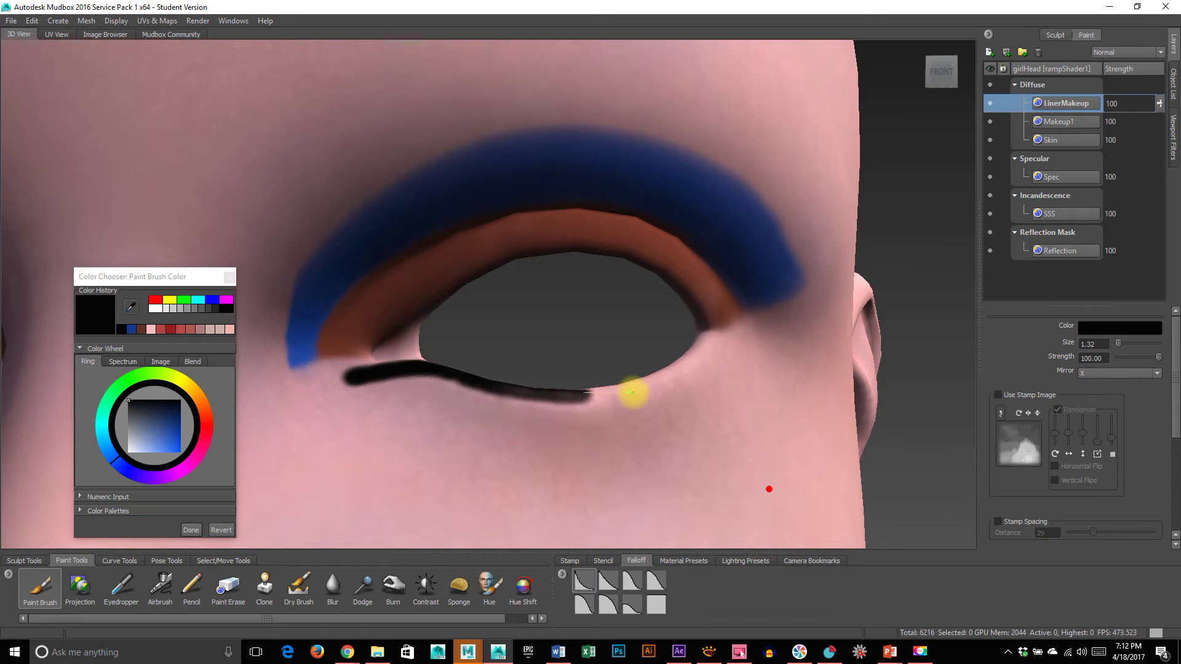
mouse_move(671, 378)
left_mouse_down()
mouse_move(701, 345)
mouse_move(740, 330)
left_mouse_up()
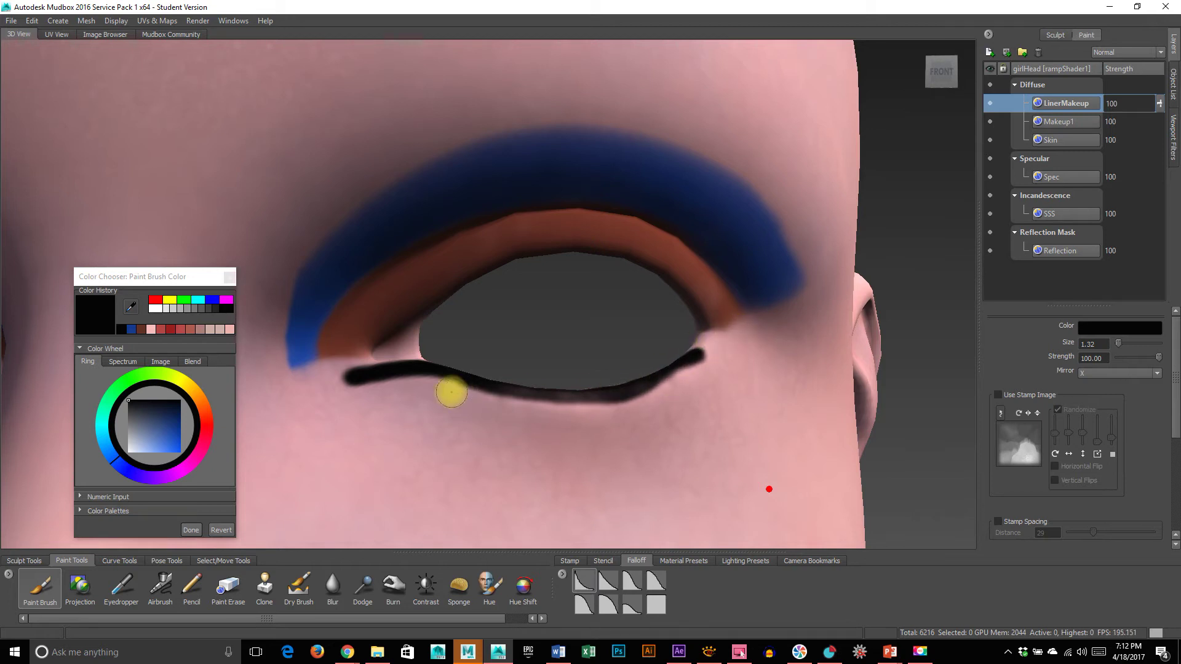
left_click_drag(490, 390, 527, 405)
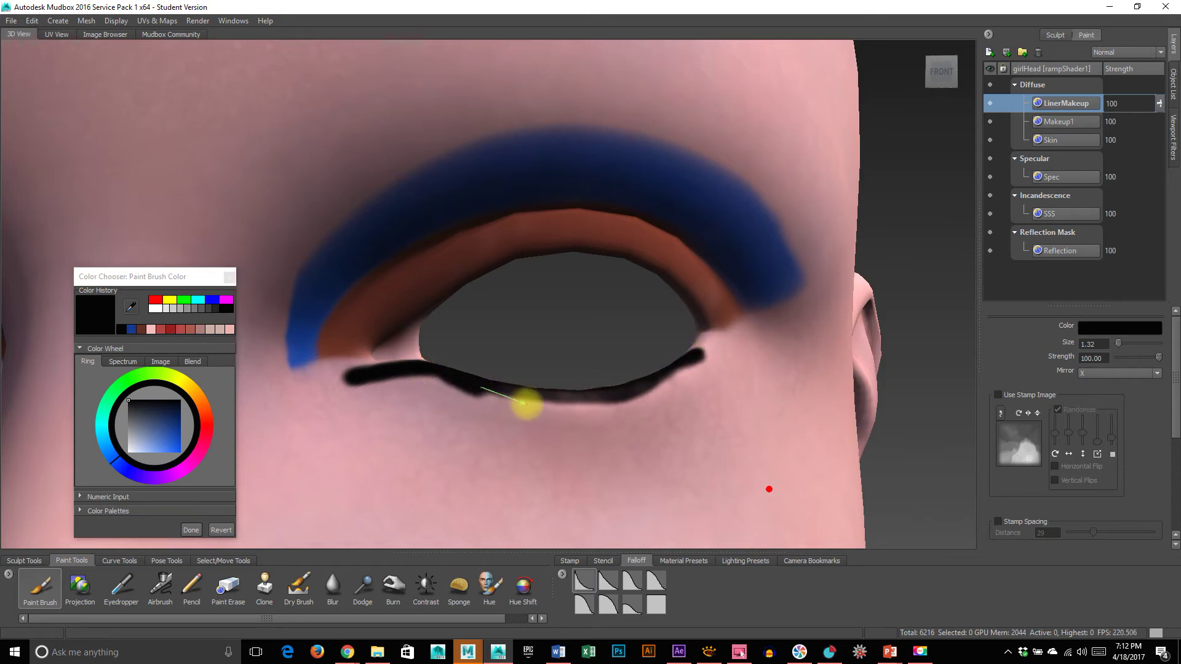
key("ctrl+z")
Thicken the black lower-lid liner and extend it outward and upward past the outer eye corner.
mouse_move(448, 408)
right_mouse_down("alt")
mouse_move(509, 408)
mouse_move(594, 434)
right_mouse_up("alt")
middle_click_drag(594, 435, 574, 350, "alt")
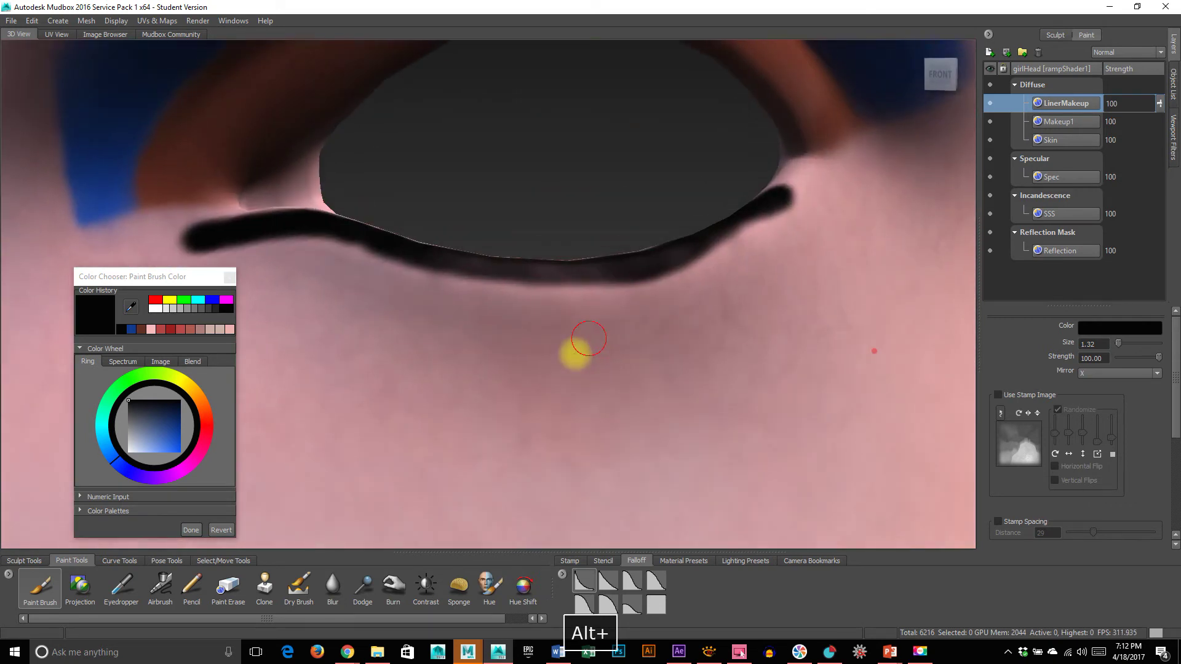
mouse_move(320, 234)
left_mouse_down()
mouse_move(577, 275)
mouse_move(685, 253)
mouse_move(806, 168)
left_mouse_up()
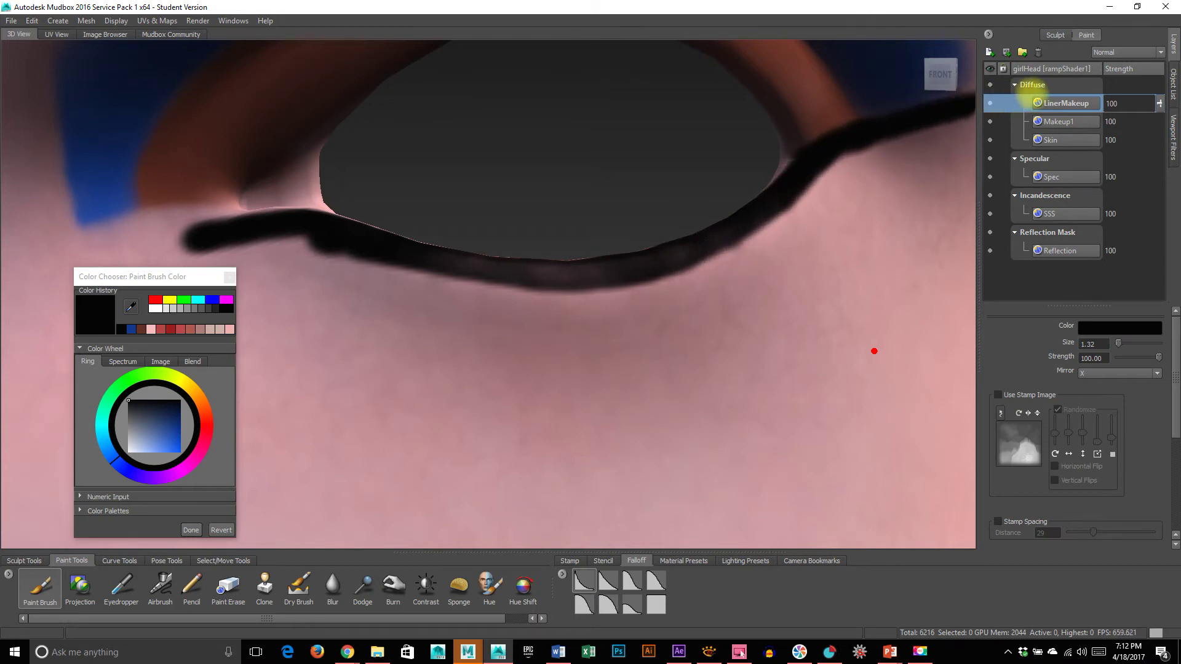
Paint a thick black liner stroke from the inner eye corner curving down toward the nose.
right_click_drag(851, 250, 585, 245, "alt")
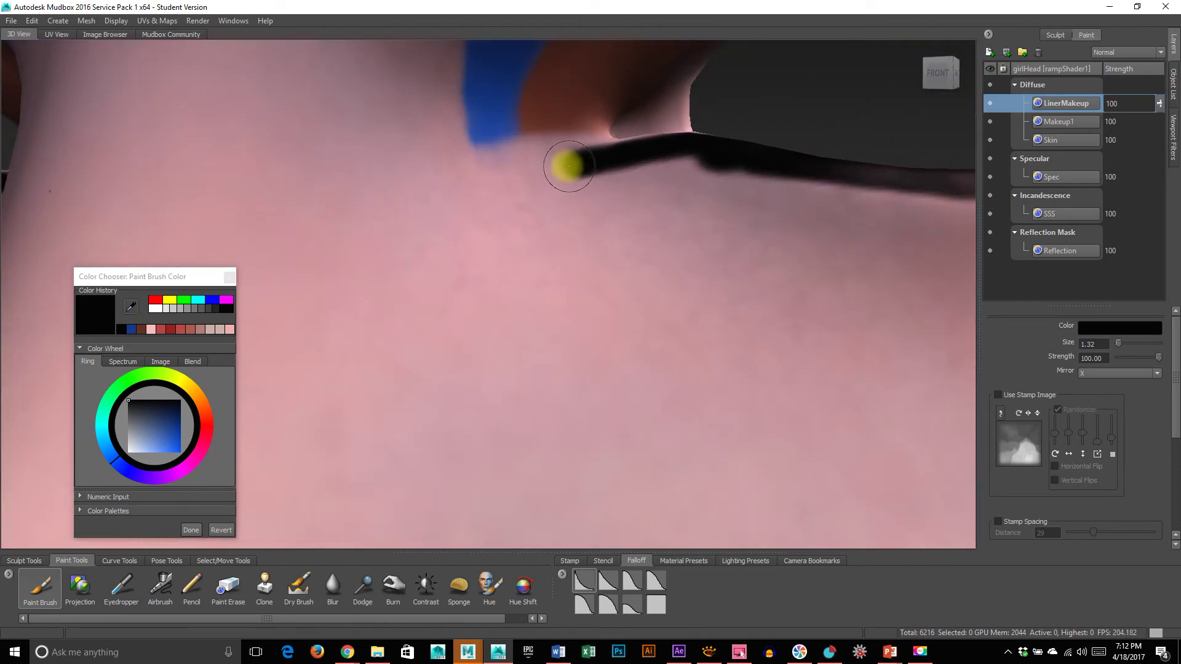
mouse_move(604, 115)
left_mouse_down()
mouse_move(580, 163)
mouse_move(537, 179)
mouse_move(498, 219)
mouse_move(482, 283)
mouse_move(510, 233)
left_mouse_up()
left_click_drag(528, 174, 496, 242)
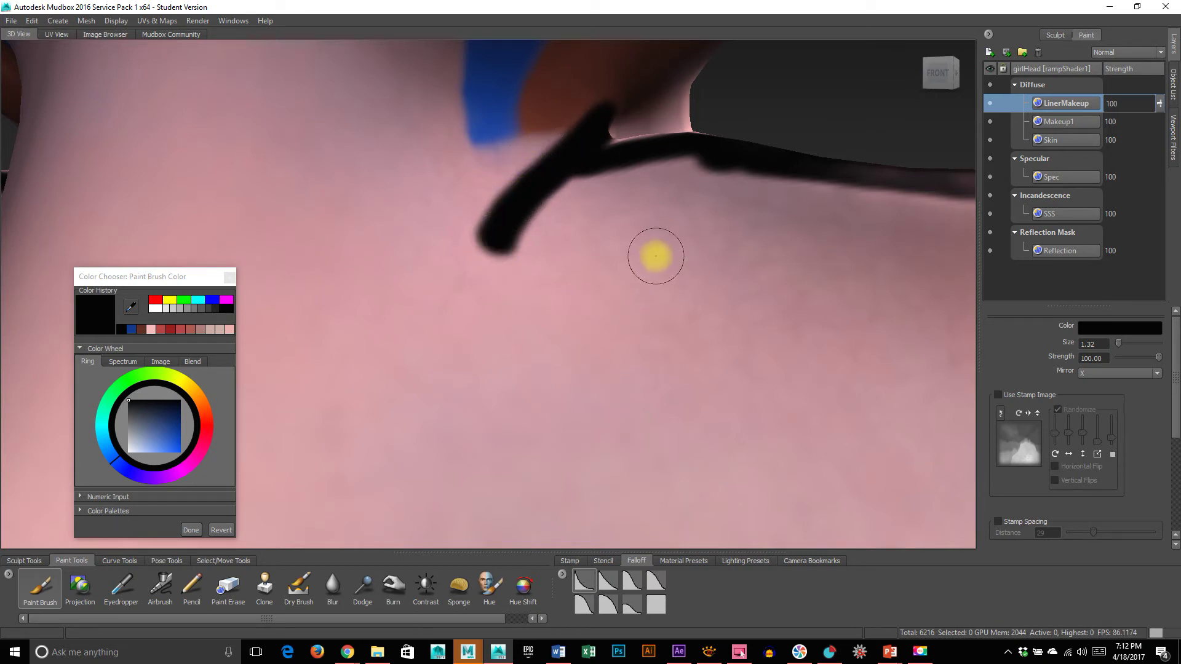
Reduce the brush size to 0.63, fill in the liner around the inner eye corner and extend its lower end with a thinner tip.
key("b")
left_click_drag(672, 248, 666, 179)
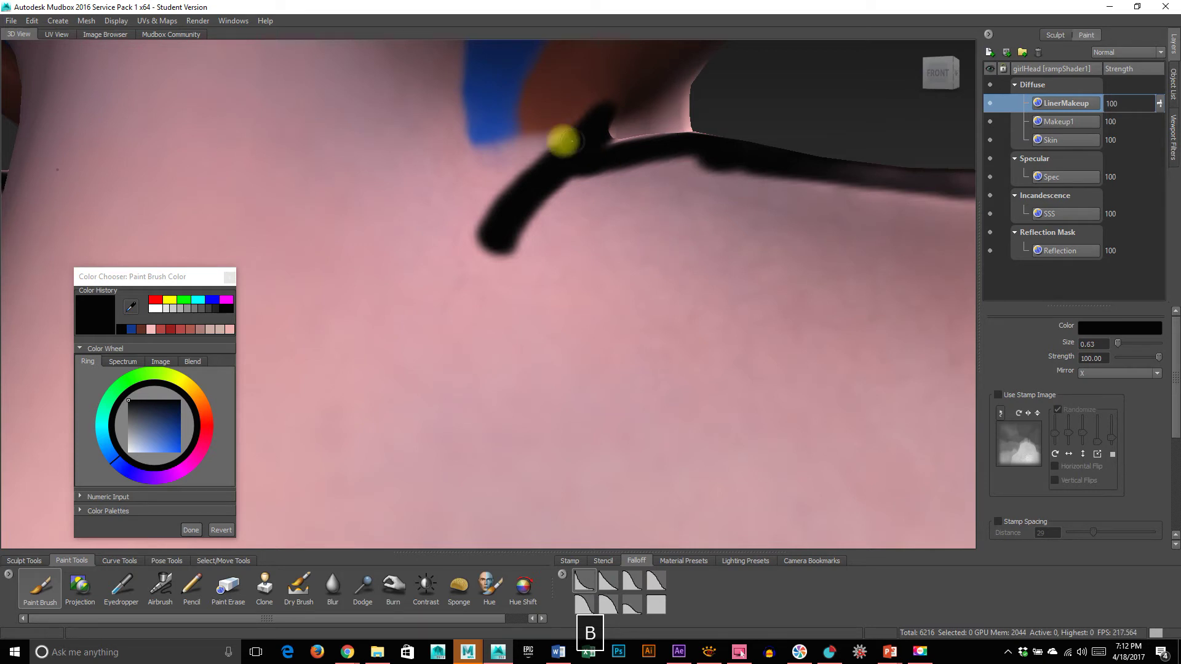
mouse_move(532, 130)
left_mouse_down()
mouse_move(485, 256)
mouse_move(575, 103)
left_mouse_up()
mouse_move(532, 140)
left_mouse_down()
mouse_move(640, 116)
mouse_move(596, 154)
mouse_move(662, 145)
mouse_move(537, 190)
mouse_move(675, 153)
mouse_move(799, 171)
left_mouse_up()
mouse_move(534, 199)
left_mouse_down()
mouse_move(487, 231)
mouse_move(455, 317)
left_mouse_up()
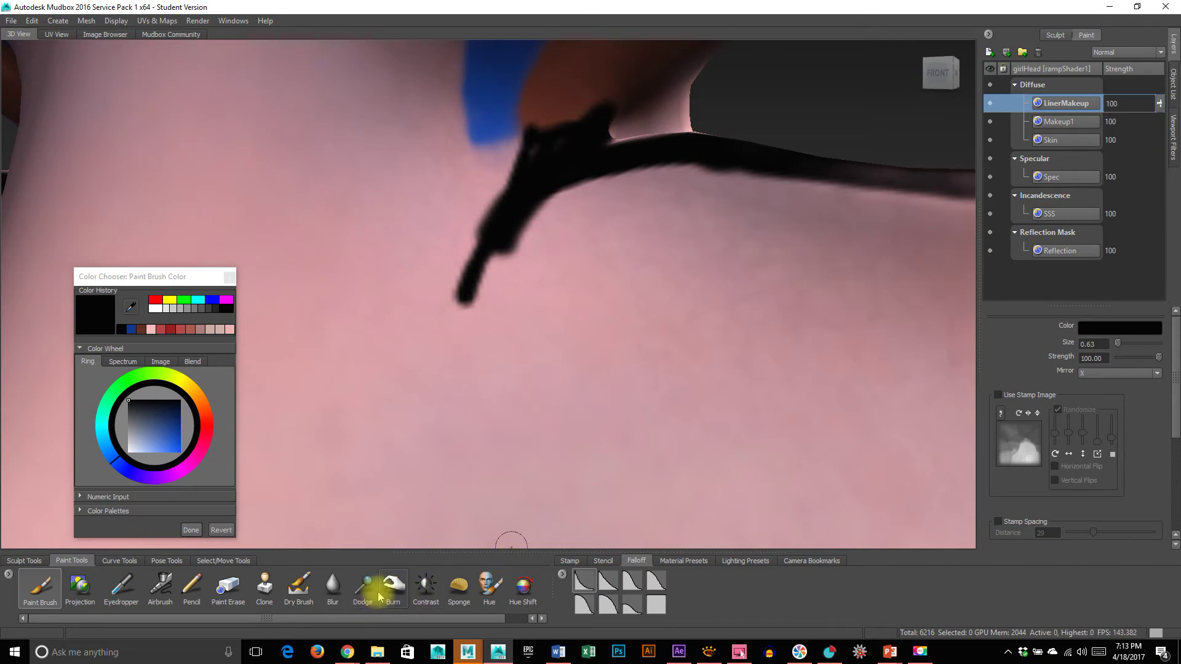
Switch to Paint Erase, enlarge it to 1.27, and trim the inner-corner liner tip and the lower edge of the lower-lid liner.
left_click(237, 591)
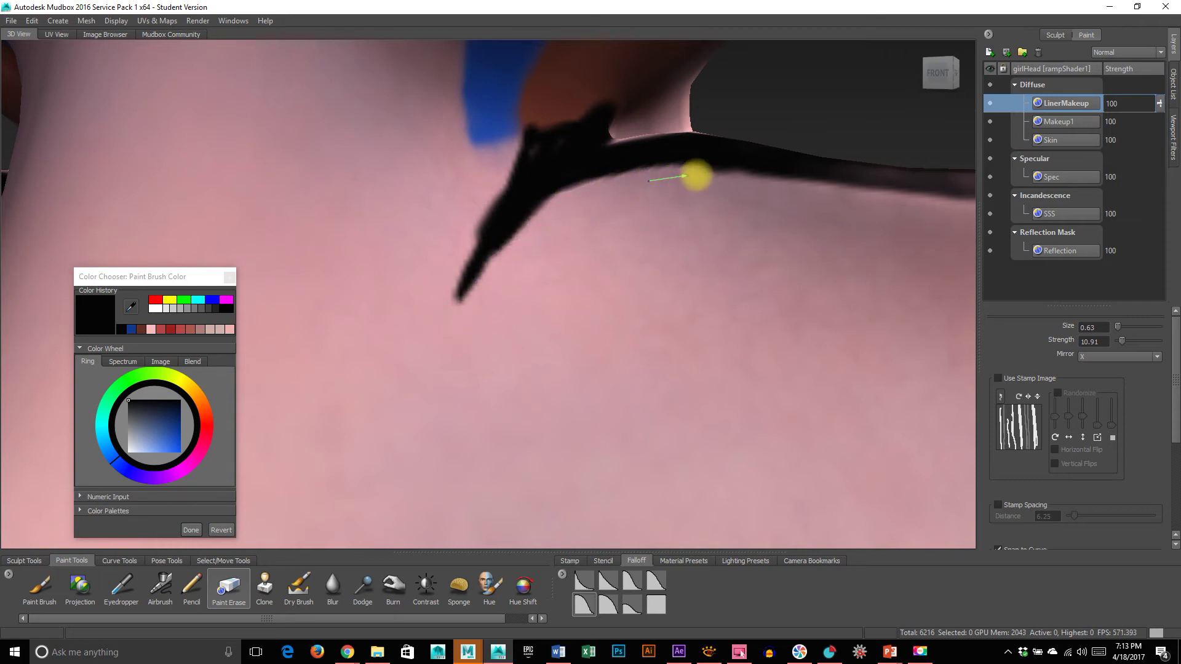
left_click_drag(530, 321, 539, 321)
mouse_move(458, 338)
left_mouse_down()
mouse_move(501, 267)
mouse_move(538, 235)
left_mouse_up()
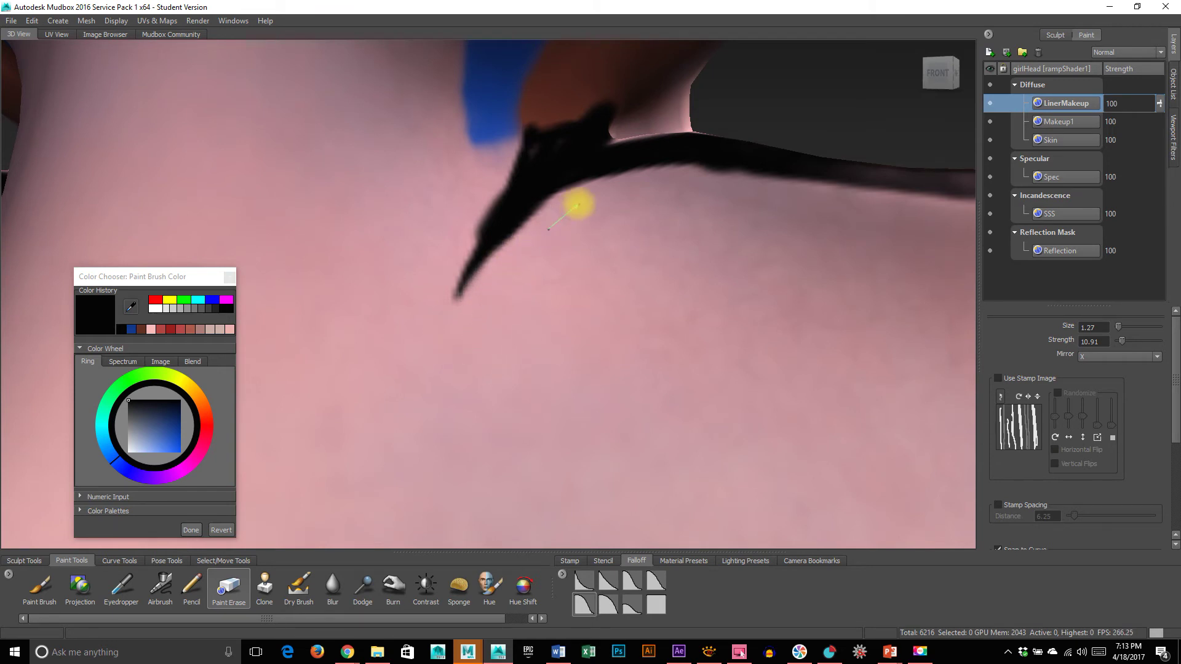
mouse_move(632, 177)
left_mouse_down()
mouse_move(690, 174)
mouse_move(910, 228)
left_mouse_up()
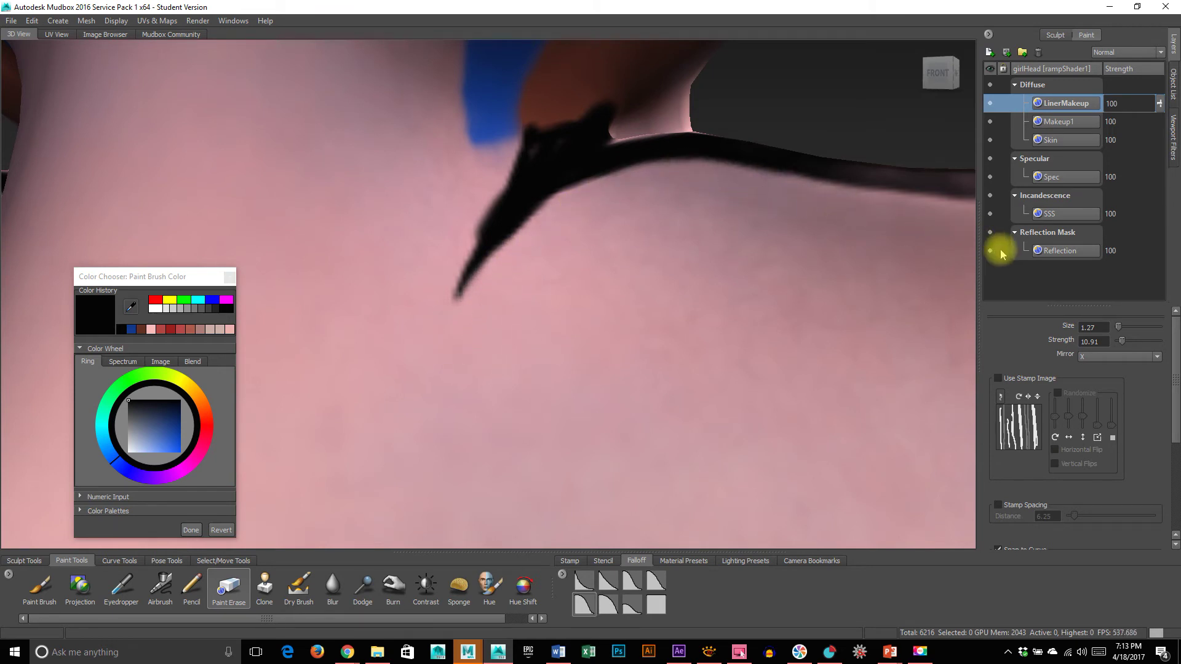
Erase along the underside of the liner wing past the outer eye corner to taper it.
right_click_drag(766, 299, 429, 300, "alt")
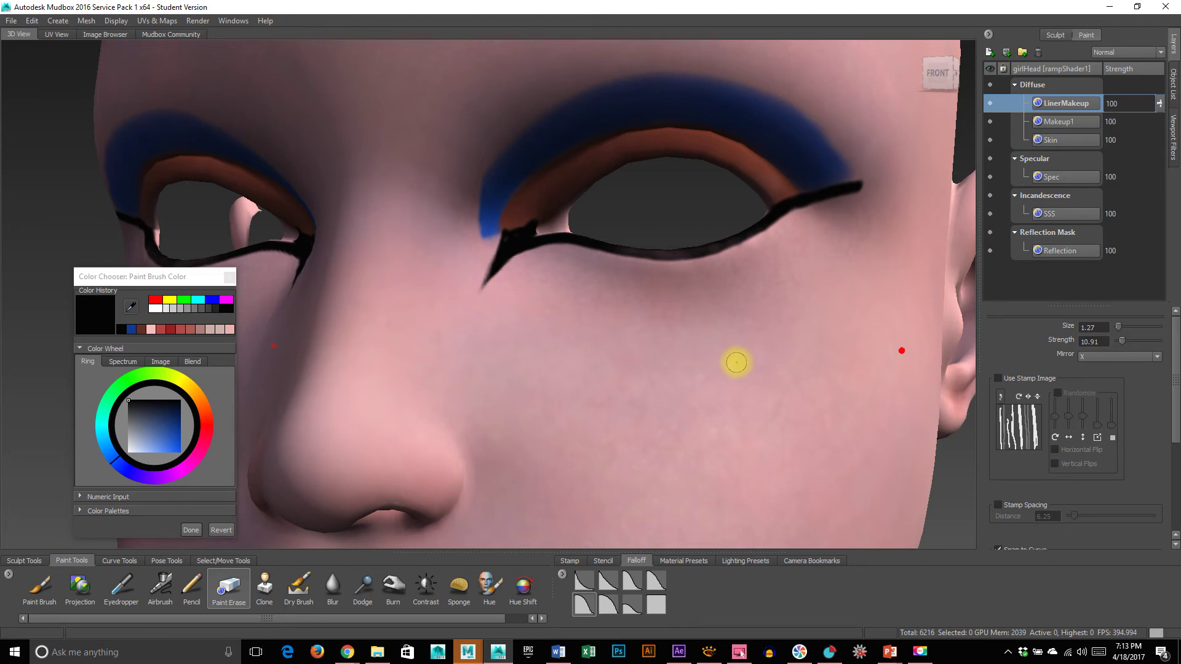
left_click_drag(736, 362, 781, 238, "alt")
left_click_drag(751, 201, 909, 132)
Erase the bumpy upper edge of the liner at the inner eye corner.
right_click_drag(817, 271, 633, 277, "alt")
mouse_move(633, 277)
left_mouse_down("alt")
mouse_move(739, 282)
mouse_move(572, 319)
left_mouse_up("alt")
right_click_drag(572, 319, 824, 332, "alt")
left_click_drag(687, 327, 635, 329, "alt")
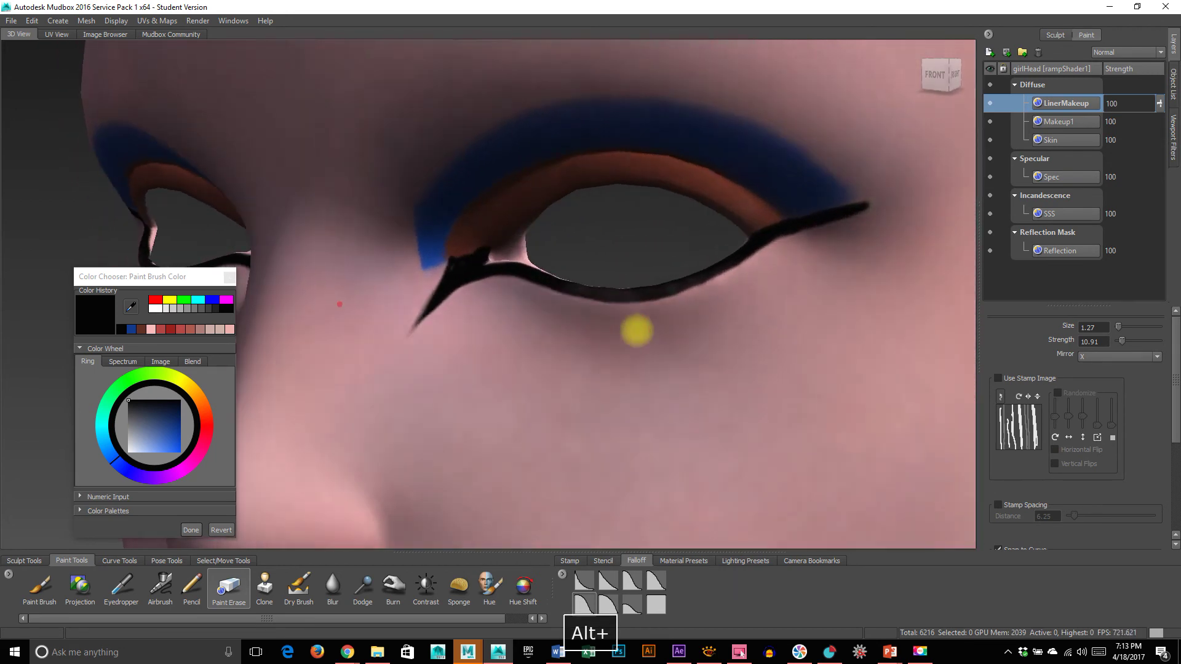
right_click_drag(407, 295, 545, 258, "alt")
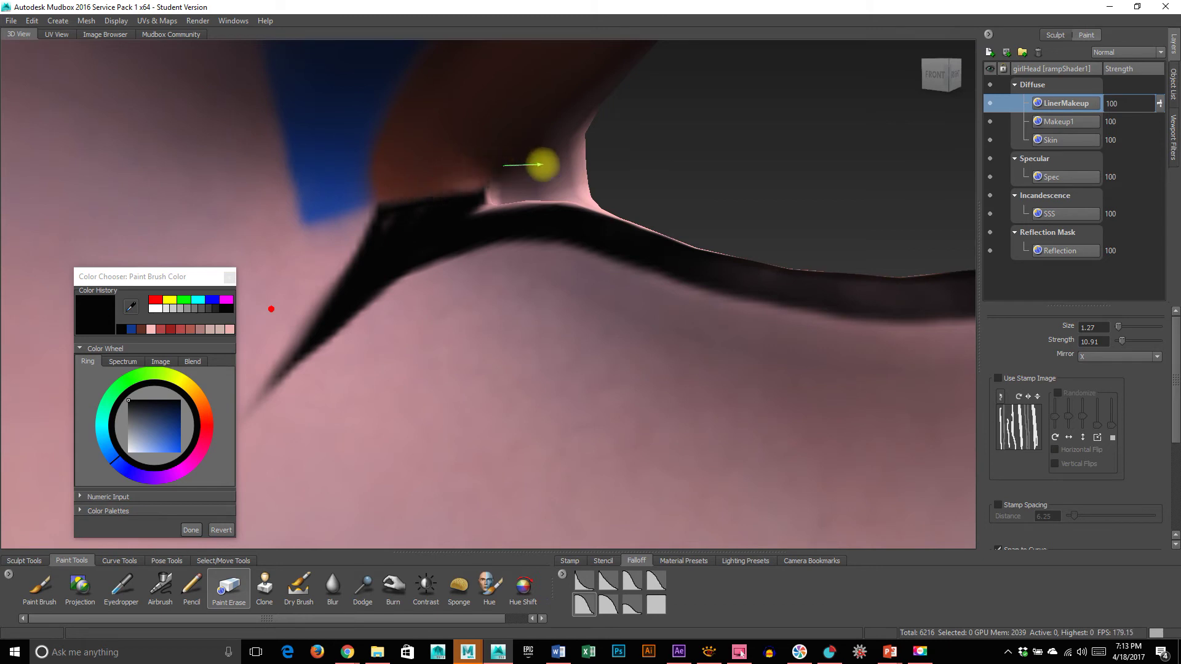
Examine the cleaned-up eyeliner on both eyes from the front, at a distance and close up.
left_click_drag(639, 213, 718, 323, "alt")
right_click_drag(719, 323, 524, 319, "alt")
left_click_drag(524, 319, 600, 316, "alt")
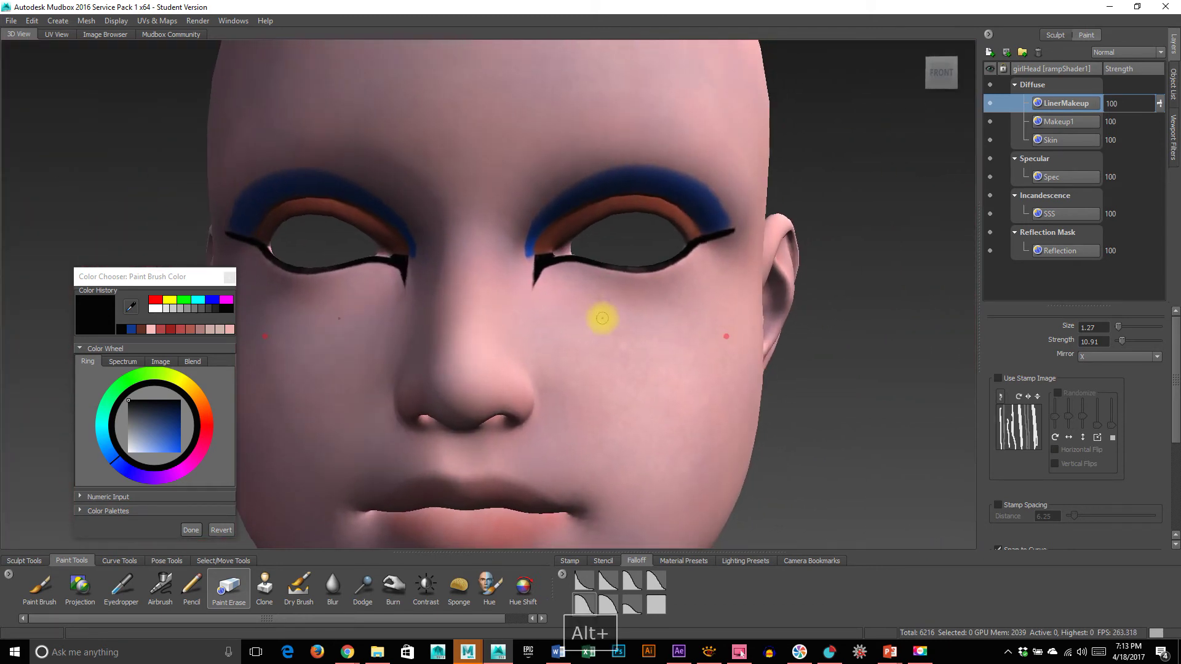
right_click_drag(601, 316, 770, 336, "alt")
middle_click_drag(751, 343, 680, 362, "alt")
right_click_drag(490, 358, 606, 369, "alt")
left_click_drag(665, 354, 655, 351, "alt")
left_click_drag(526, 359, 564, 346, "alt")
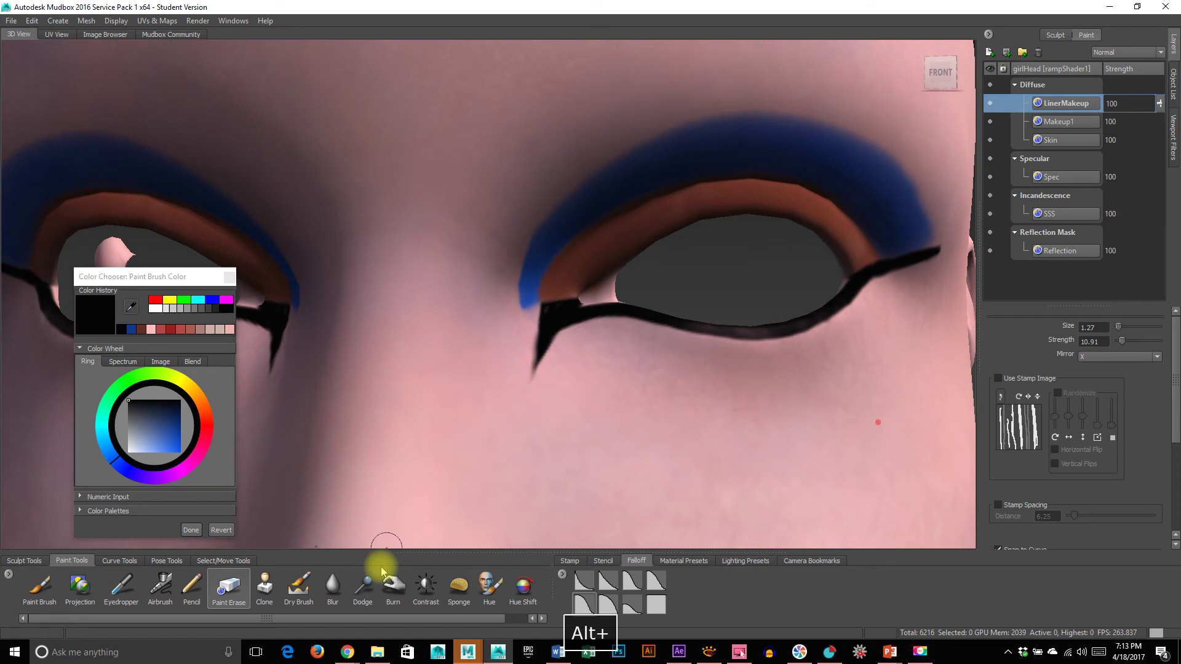
With the Paint Brush at size 0.55, paint a black line from the inner eye corner up between the blue and brown eyeshadow, redoing the first stroke.
left_click(41, 586)
right_click_drag(477, 384, 663, 385, "alt")
left_click_drag(663, 385, 652, 376, "alt")
key("b")
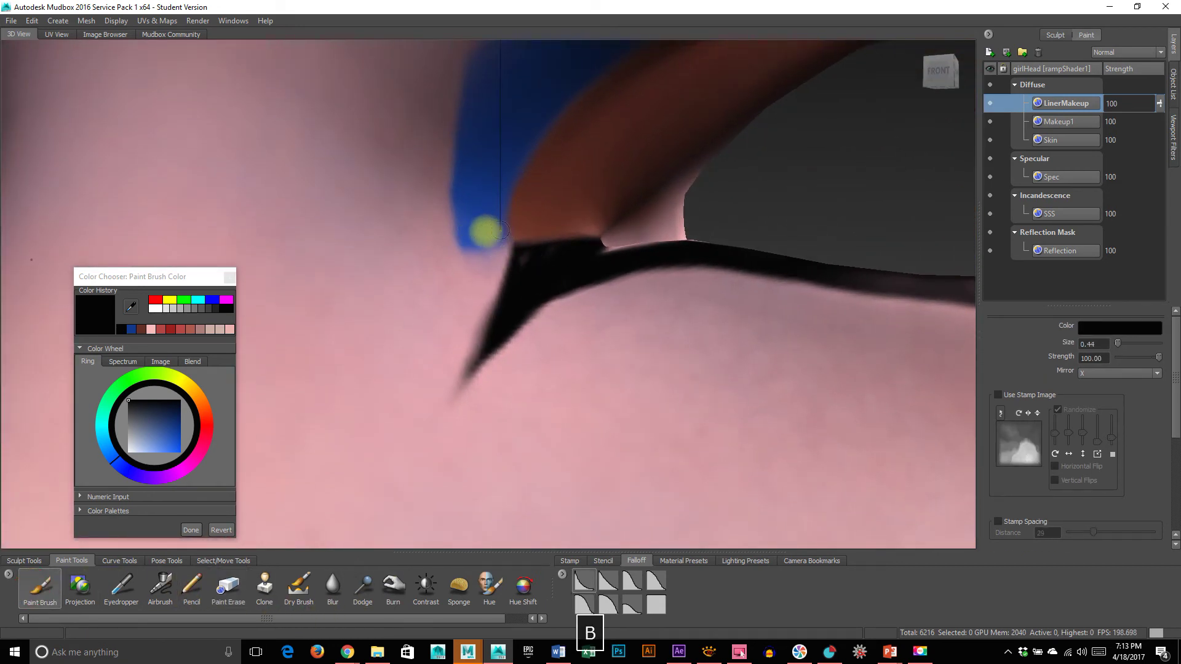
left_click_drag(500, 230, 550, 142)
left_click_drag(490, 334, 551, 130)
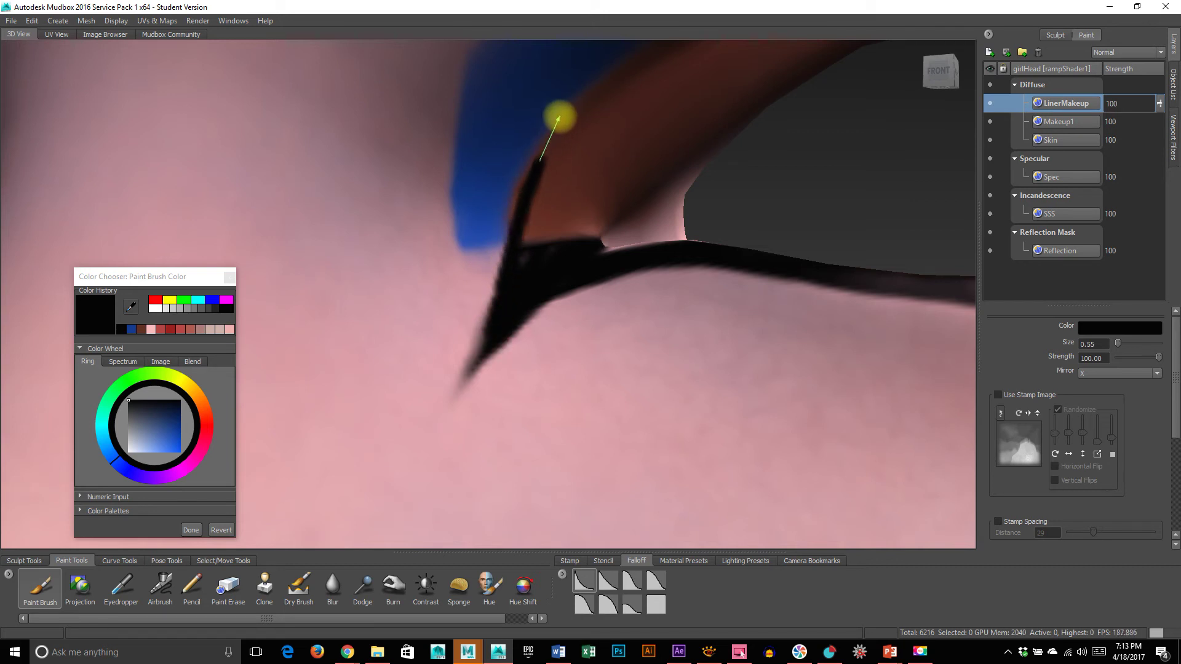
key("ctrl+z")
mouse_move(502, 291)
left_mouse_down()
mouse_move(506, 192)
mouse_move(525, 156)
mouse_move(637, 54)
left_mouse_up()
Continue the black line over the upper lid between the blue and brown eyeshadow down to the liner wing at the outer corner.
right_click_drag(642, 74, 519, 216, "alt")
middle_click_drag(805, 239, 609, 338, "alt")
right_click_drag(609, 339, 541, 293, "alt")
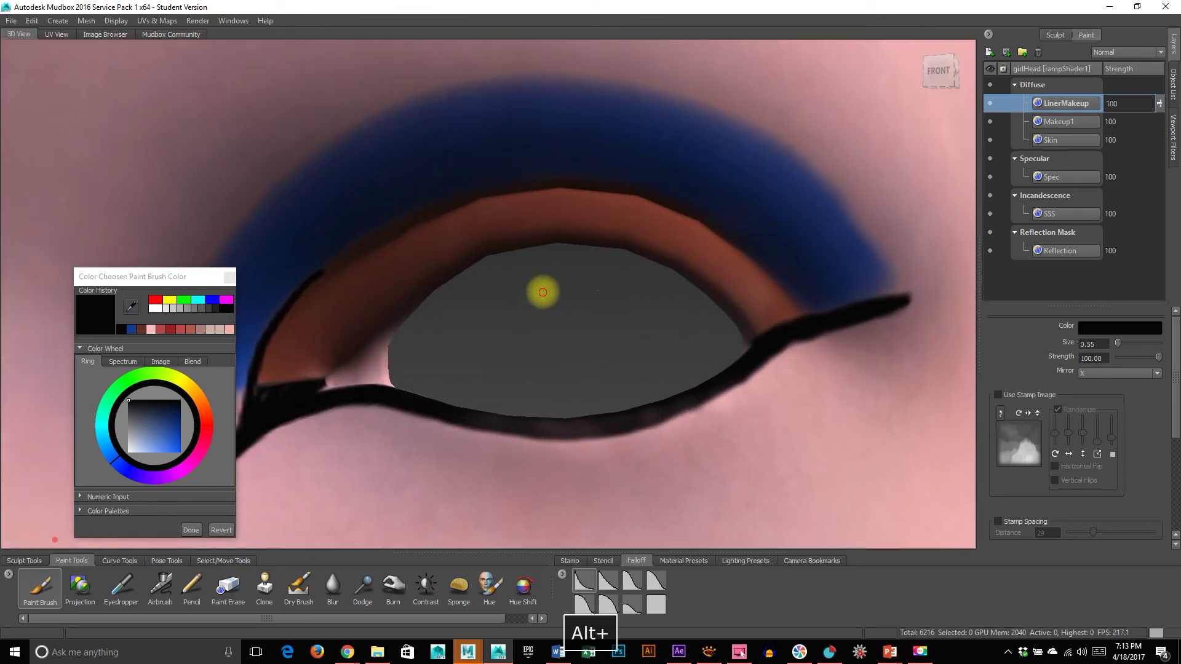
left_click_drag(540, 293, 564, 277, "alt")
middle_click_drag(564, 276, 500, 316, "alt")
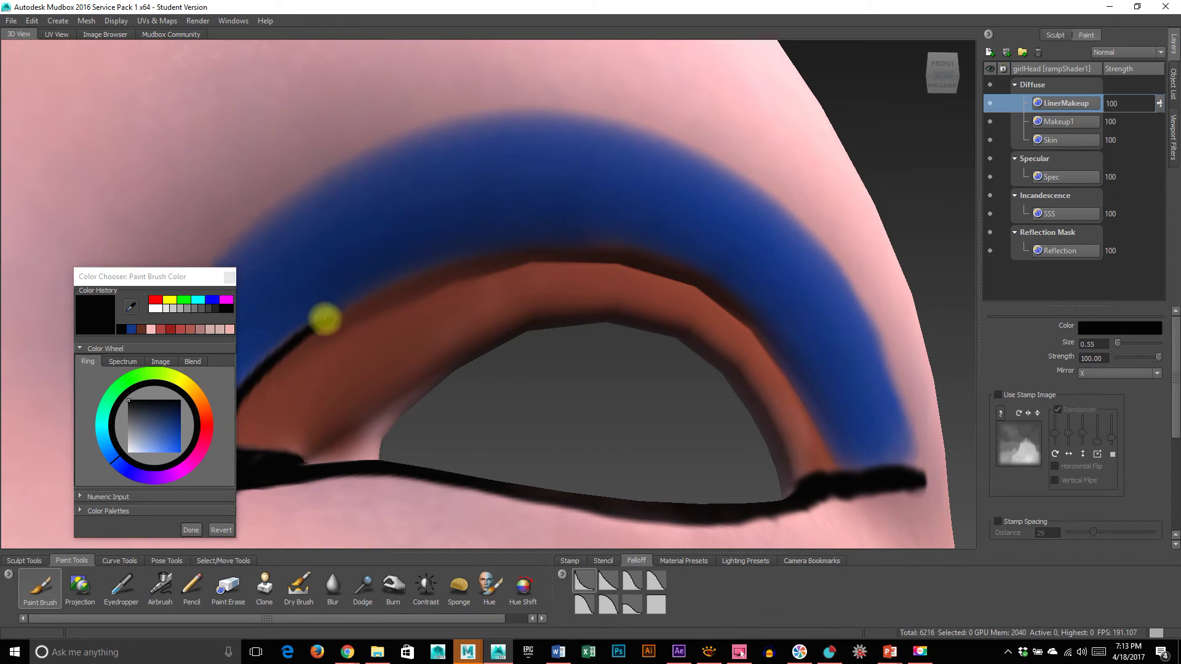
mouse_move(351, 303)
left_mouse_down()
mouse_move(446, 262)
mouse_move(554, 241)
mouse_move(683, 265)
mouse_move(764, 324)
left_mouse_up()
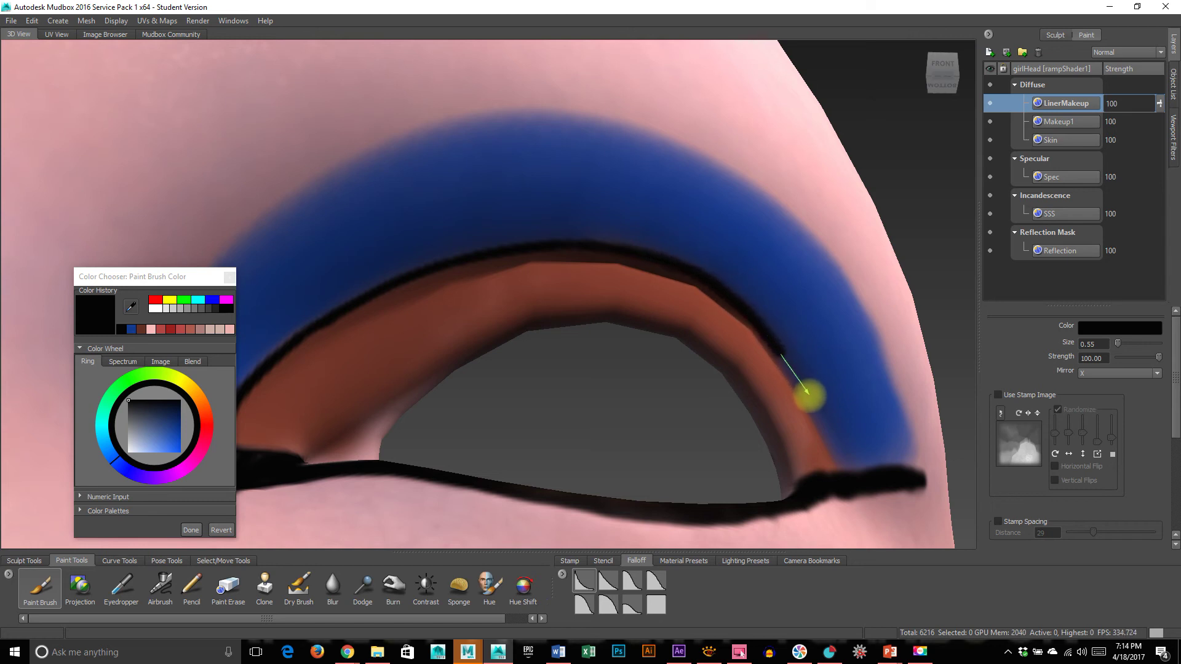
left_click_drag(834, 438, 867, 524)
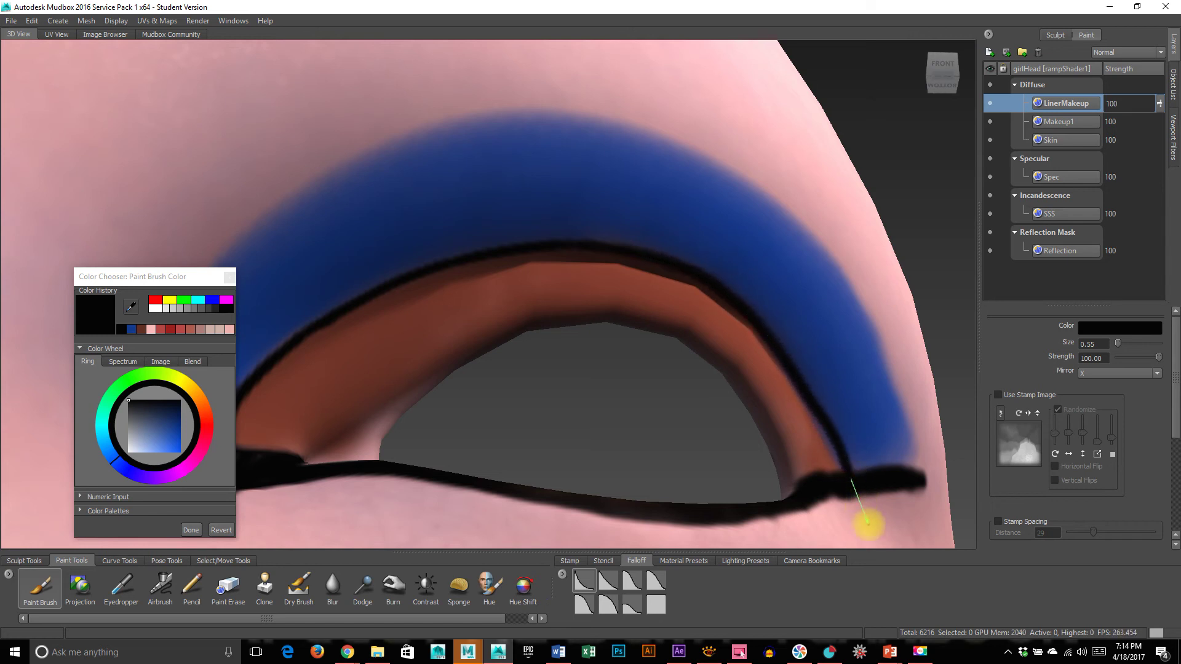
Examine the finished upper and lower eyeliner from front and three-quarter views, both for the whole head and close up.
right_click_drag(809, 516, 660, 454, "alt")
left_click_drag(659, 454, 556, 517, "alt")
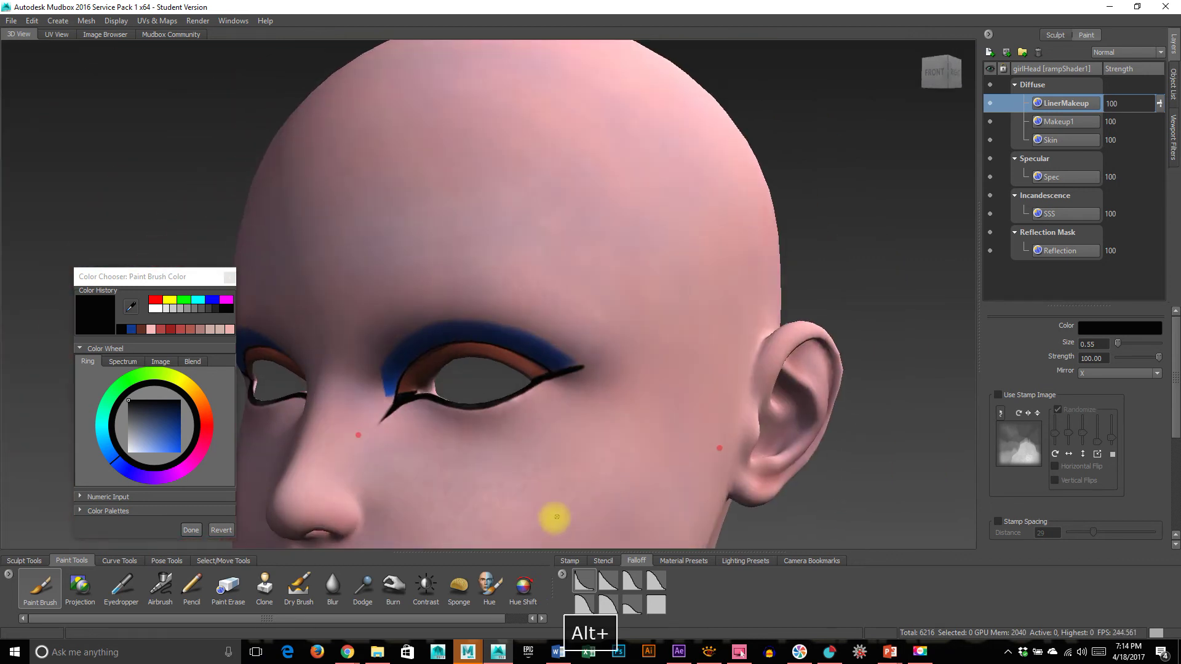
left_click_drag(515, 423, 455, 337, "alt")
right_click_drag(455, 338, 621, 372, "alt")
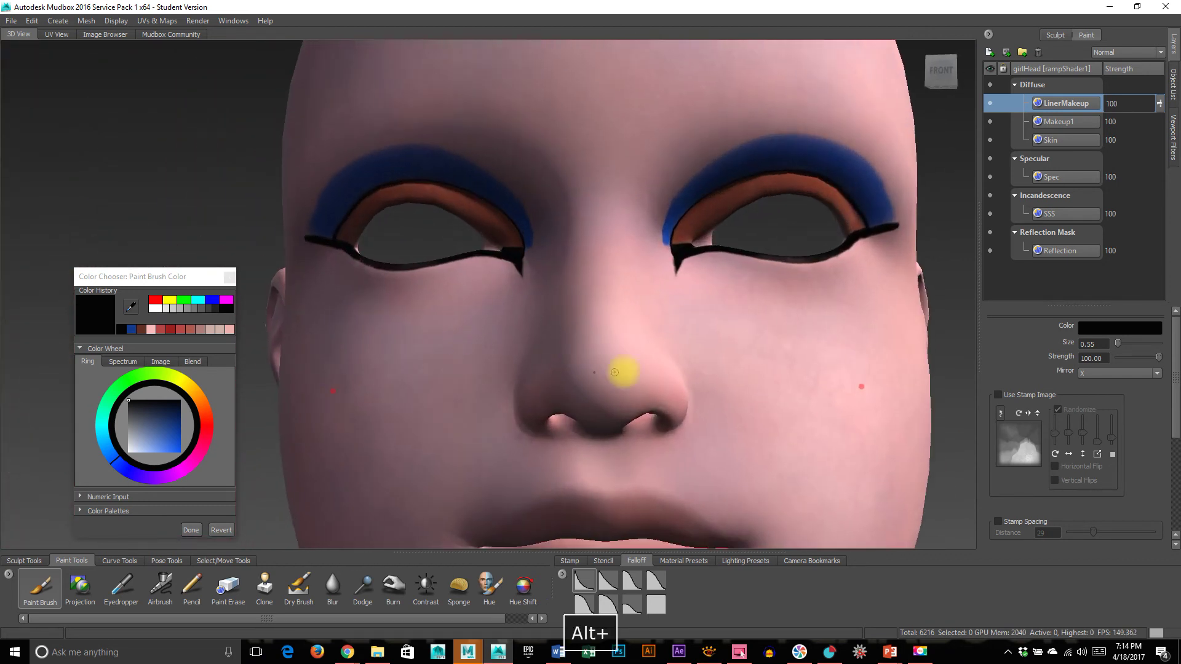
left_click_drag(621, 372, 604, 361, "alt")
right_click_drag(448, 356, 590, 363, "alt")
middle_click_drag(646, 360, 516, 362, "alt")
right_click_drag(517, 362, 238, 353, "alt")
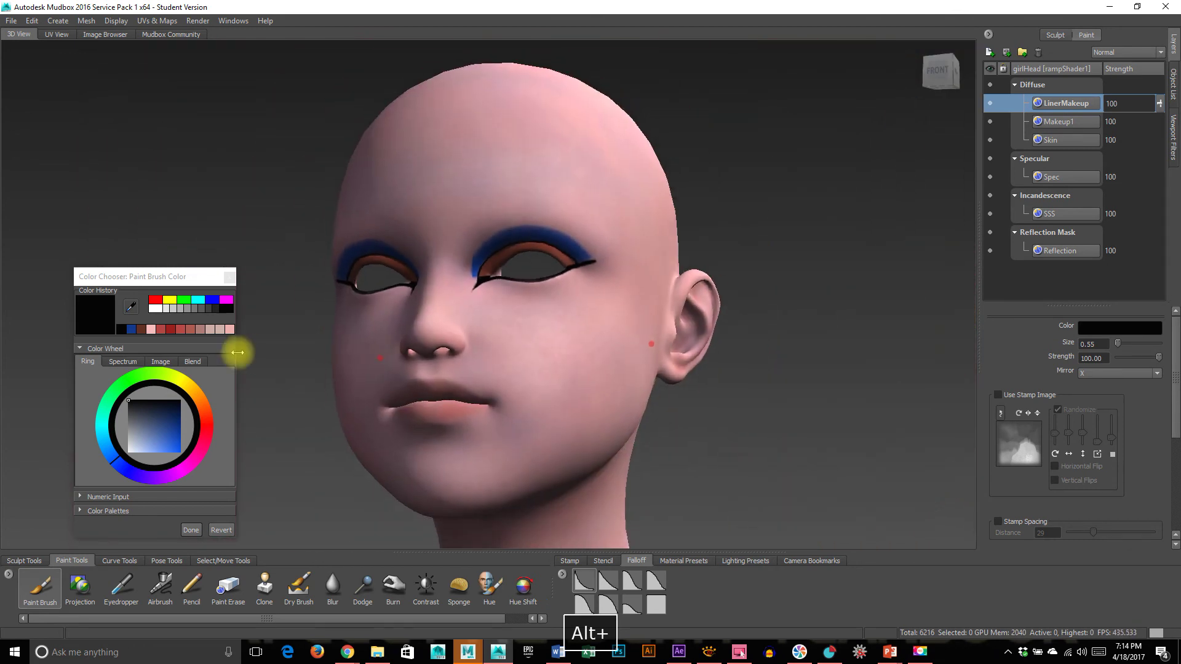
right_click_drag(444, 362, 784, 393, "alt")
right_click_drag(506, 382, 627, 386, "alt")
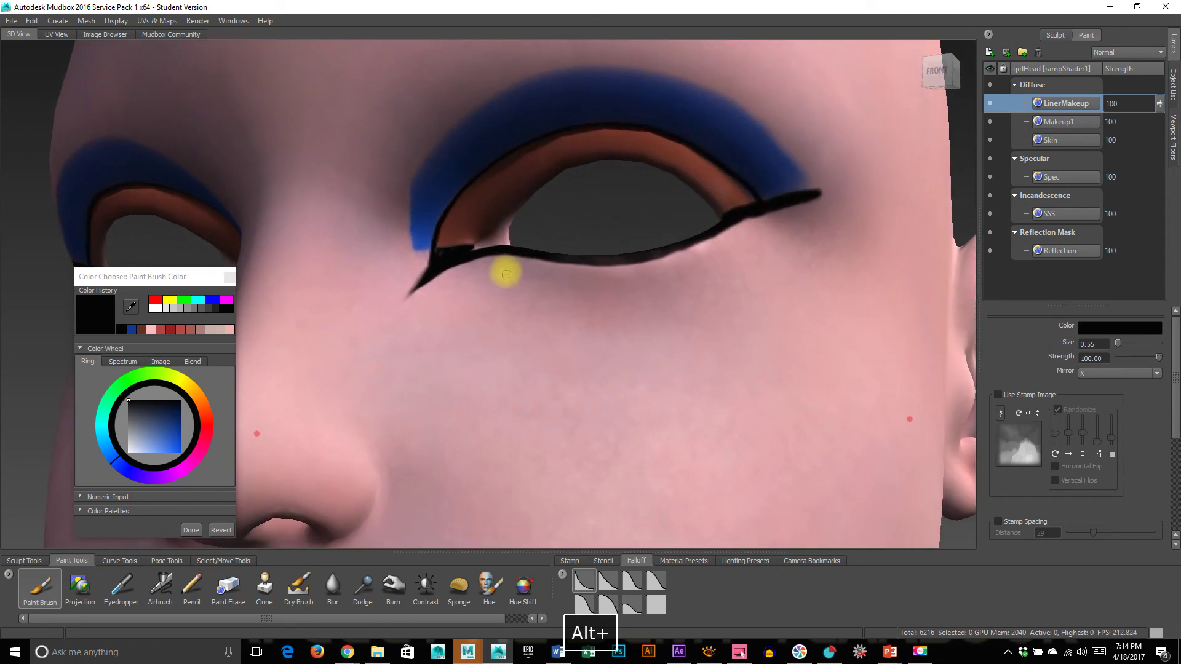
Pick yellow as the brush color, select the Reflection layer under Reflection Mask, and enlarge the brush to 2.28.
right_click_drag(561, 170, 595, 314, "alt")
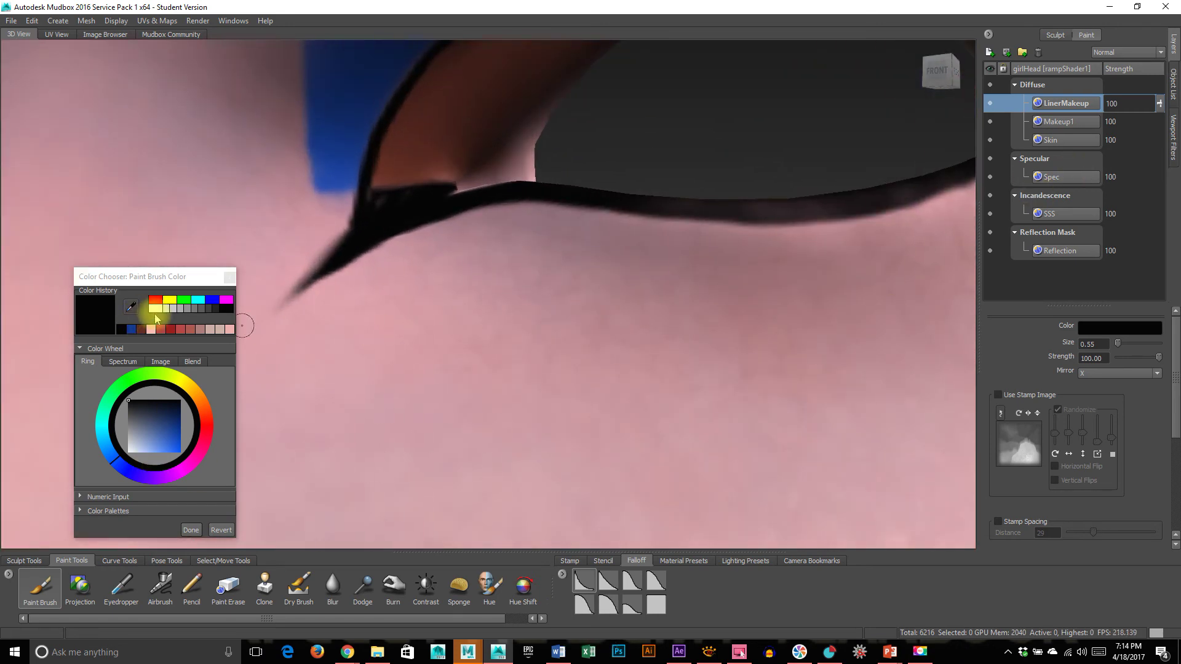
left_click(169, 300)
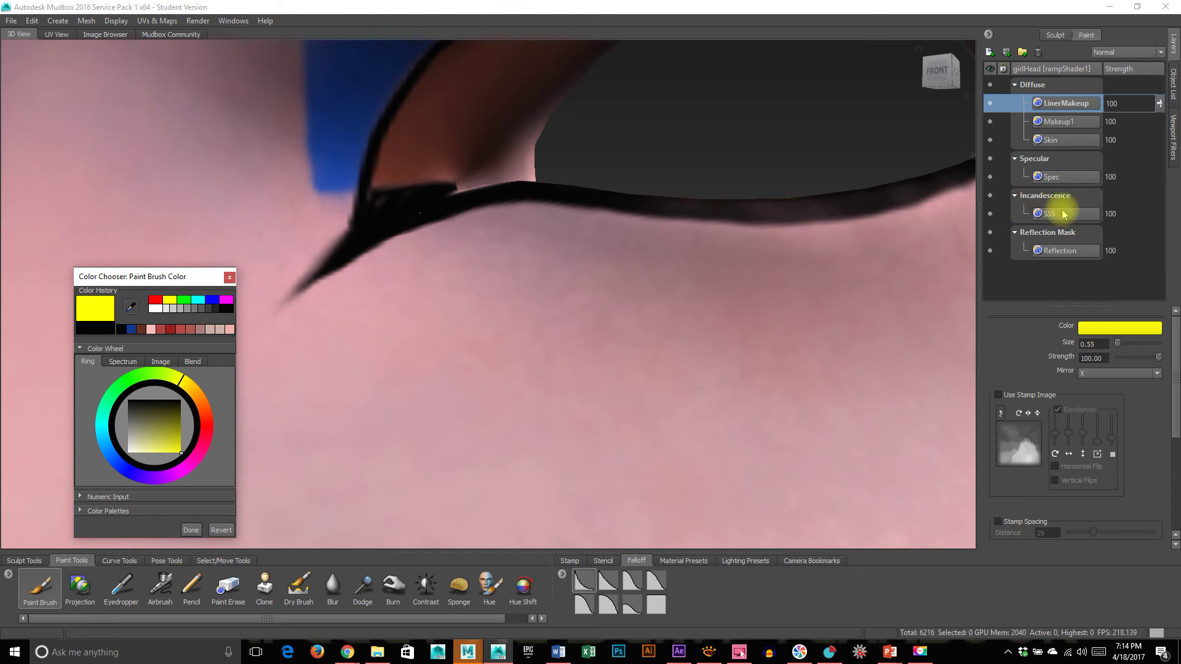
left_click(1064, 251)
right_click_drag(625, 227, 567, 274, "alt")
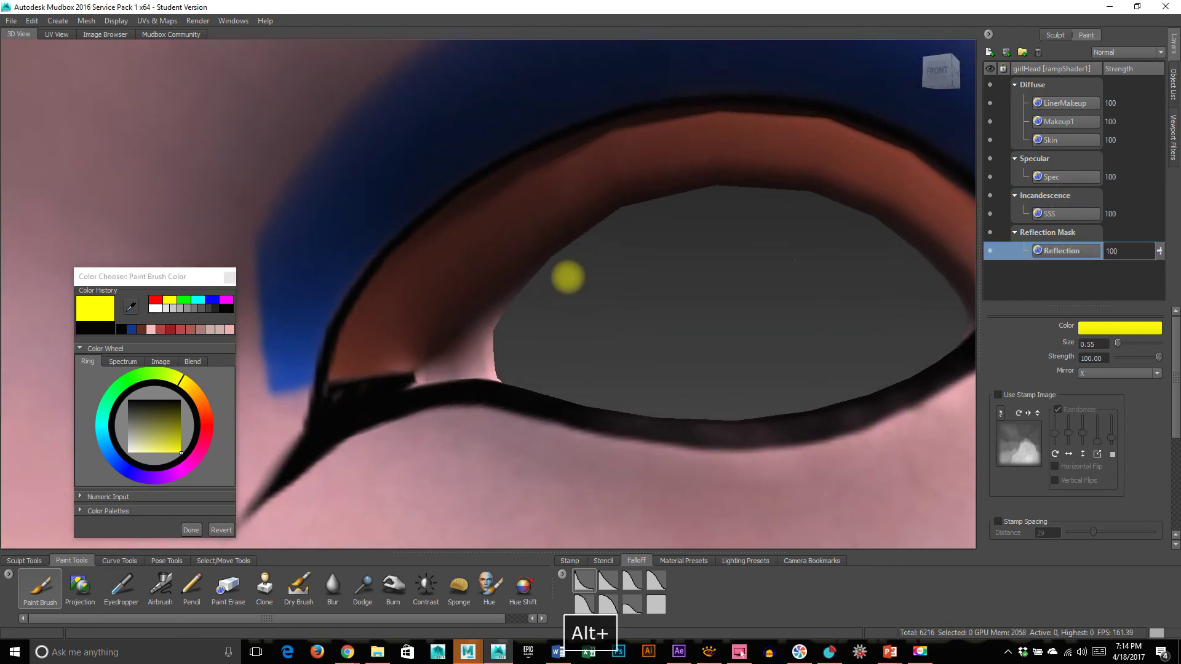
key("b")
left_click_drag(421, 275, 454, 275)
mouse_move(397, 327)
left_mouse_down()
mouse_move(467, 271)
mouse_move(433, 300)
left_mouse_up()
key("ctrl+z")
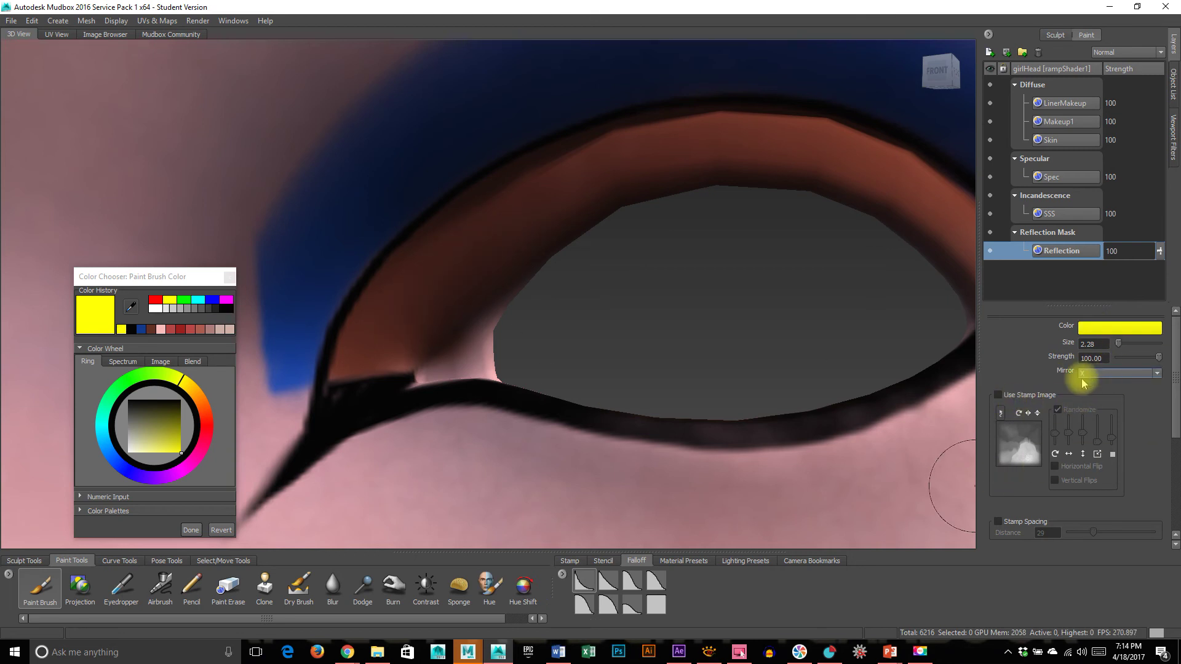
scroll(1088, 479, "down", 3)
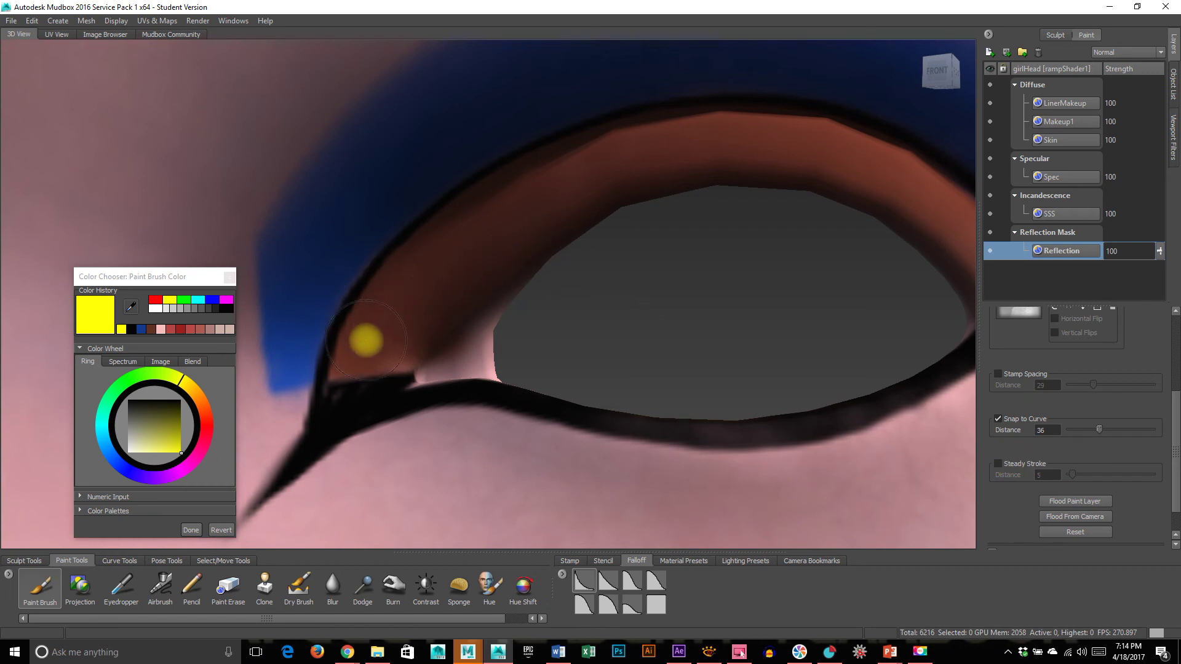
mouse_move(361, 366)
left_mouse_down()
mouse_move(435, 269)
mouse_move(493, 245)
mouse_move(435, 317)
mouse_move(430, 348)
mouse_move(463, 358)
mouse_move(508, 293)
mouse_move(510, 311)
left_mouse_up()
key("ctrl+z")
Adjust the brush strength and paint the reflection mask along the brown upper-lid band from the inner to the outer corner.
key("m")
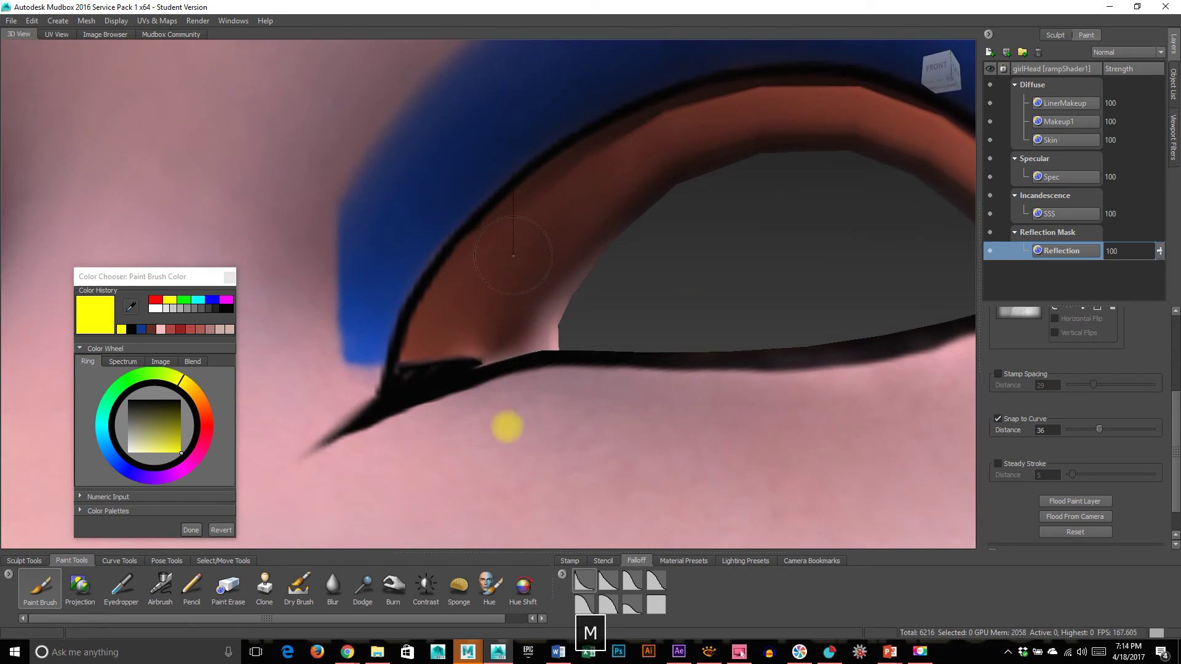
left_click_drag(507, 470, 530, 384)
mouse_move(474, 259)
left_mouse_down()
mouse_move(475, 296)
mouse_move(453, 329)
mouse_move(508, 244)
left_mouse_up()
mouse_move(592, 182)
left_mouse_down()
mouse_move(552, 238)
mouse_move(533, 313)
mouse_move(448, 316)
mouse_move(441, 330)
mouse_move(612, 156)
mouse_move(554, 195)
mouse_move(582, 227)
mouse_move(812, 130)
mouse_move(714, 123)
mouse_move(604, 158)
mouse_move(899, 148)
left_mouse_up()
left_click_drag(559, 150, 585, 250, "alt")
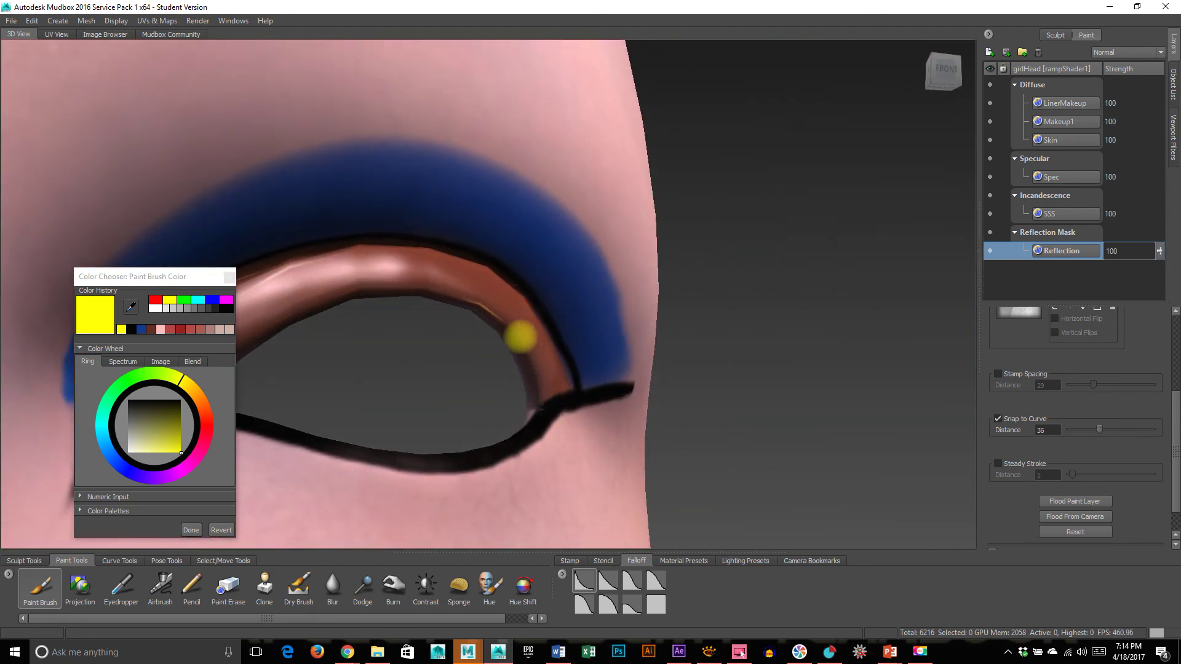
right_click_drag(501, 345, 235, 356, "alt")
left_click_drag(581, 412, 586, 448, "alt")
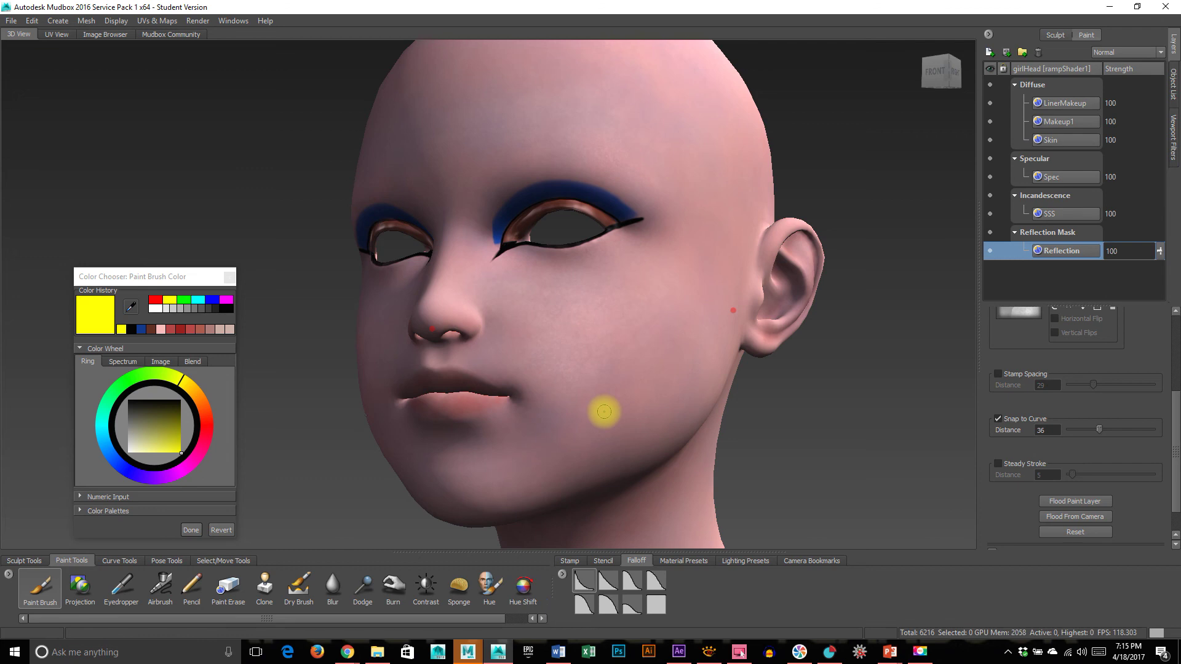
left_click_drag(492, 397, 702, 472, "alt")
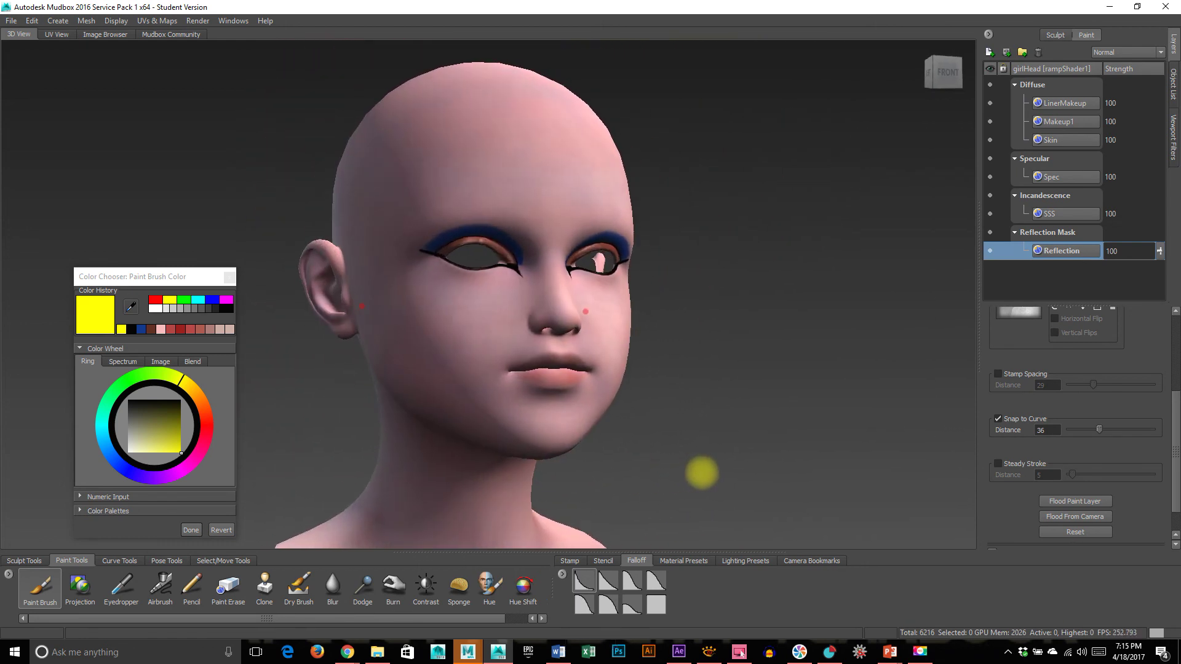